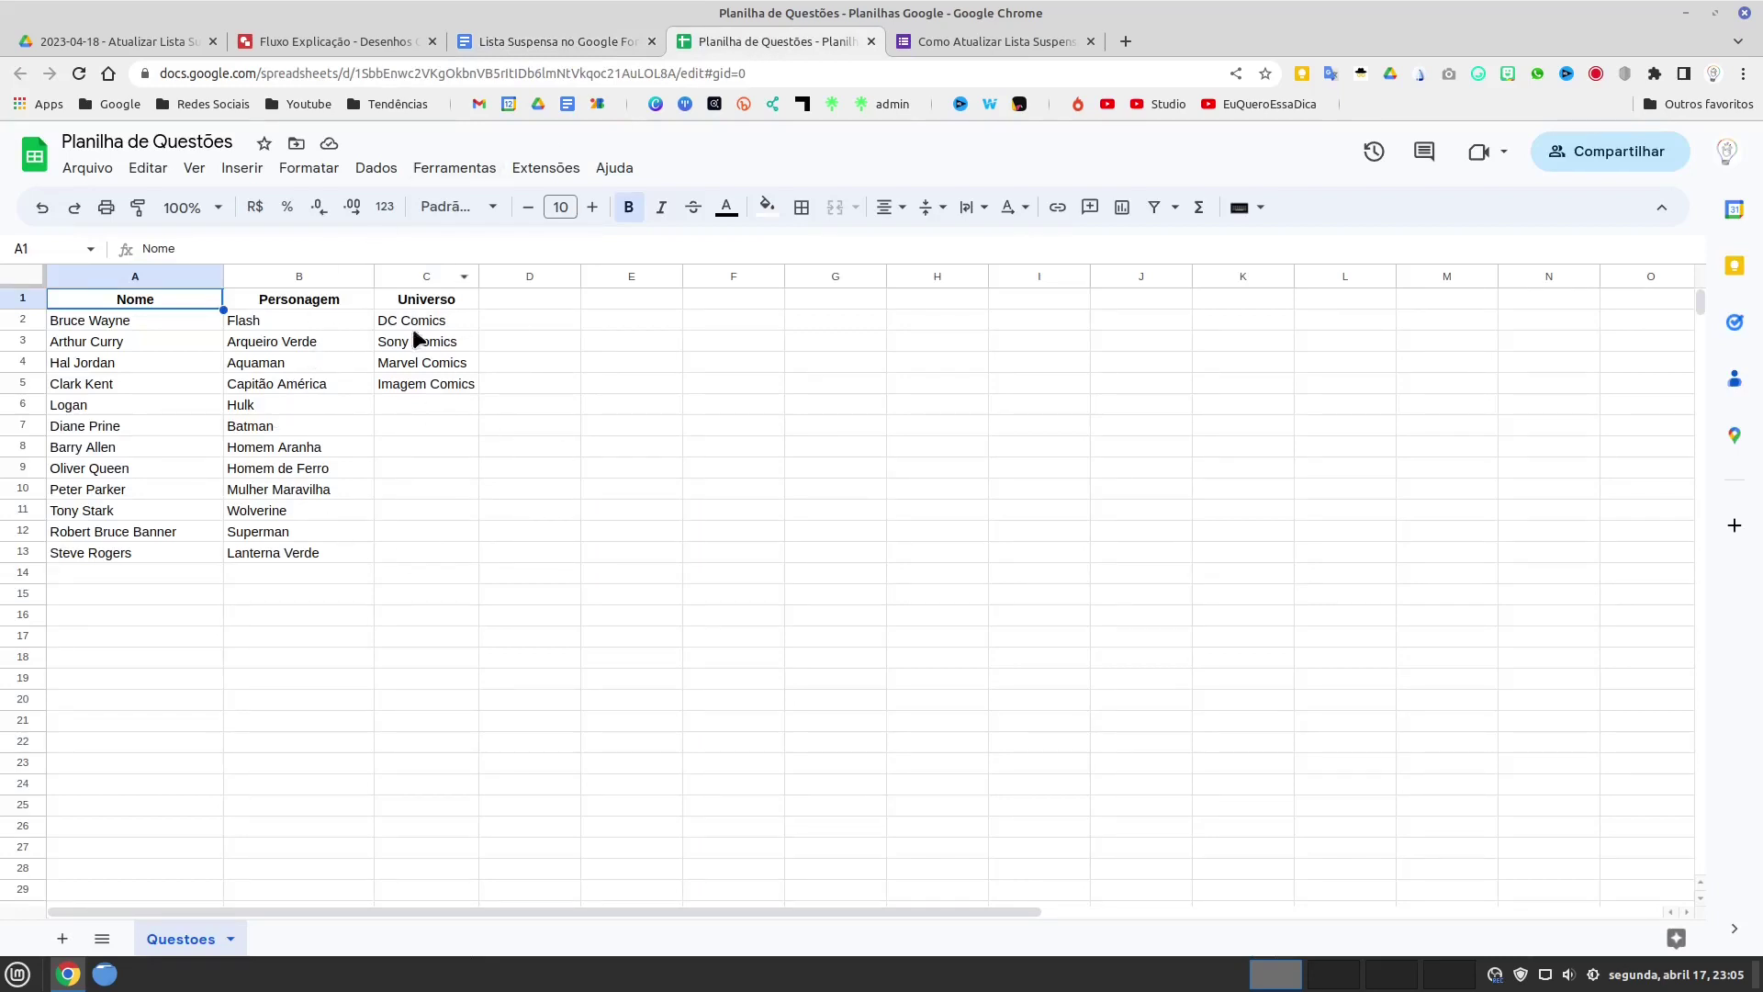
- Review the form's untitled question and the spreadsheet's Nome column, highlighting the names in A2:A13
click(949, 48)
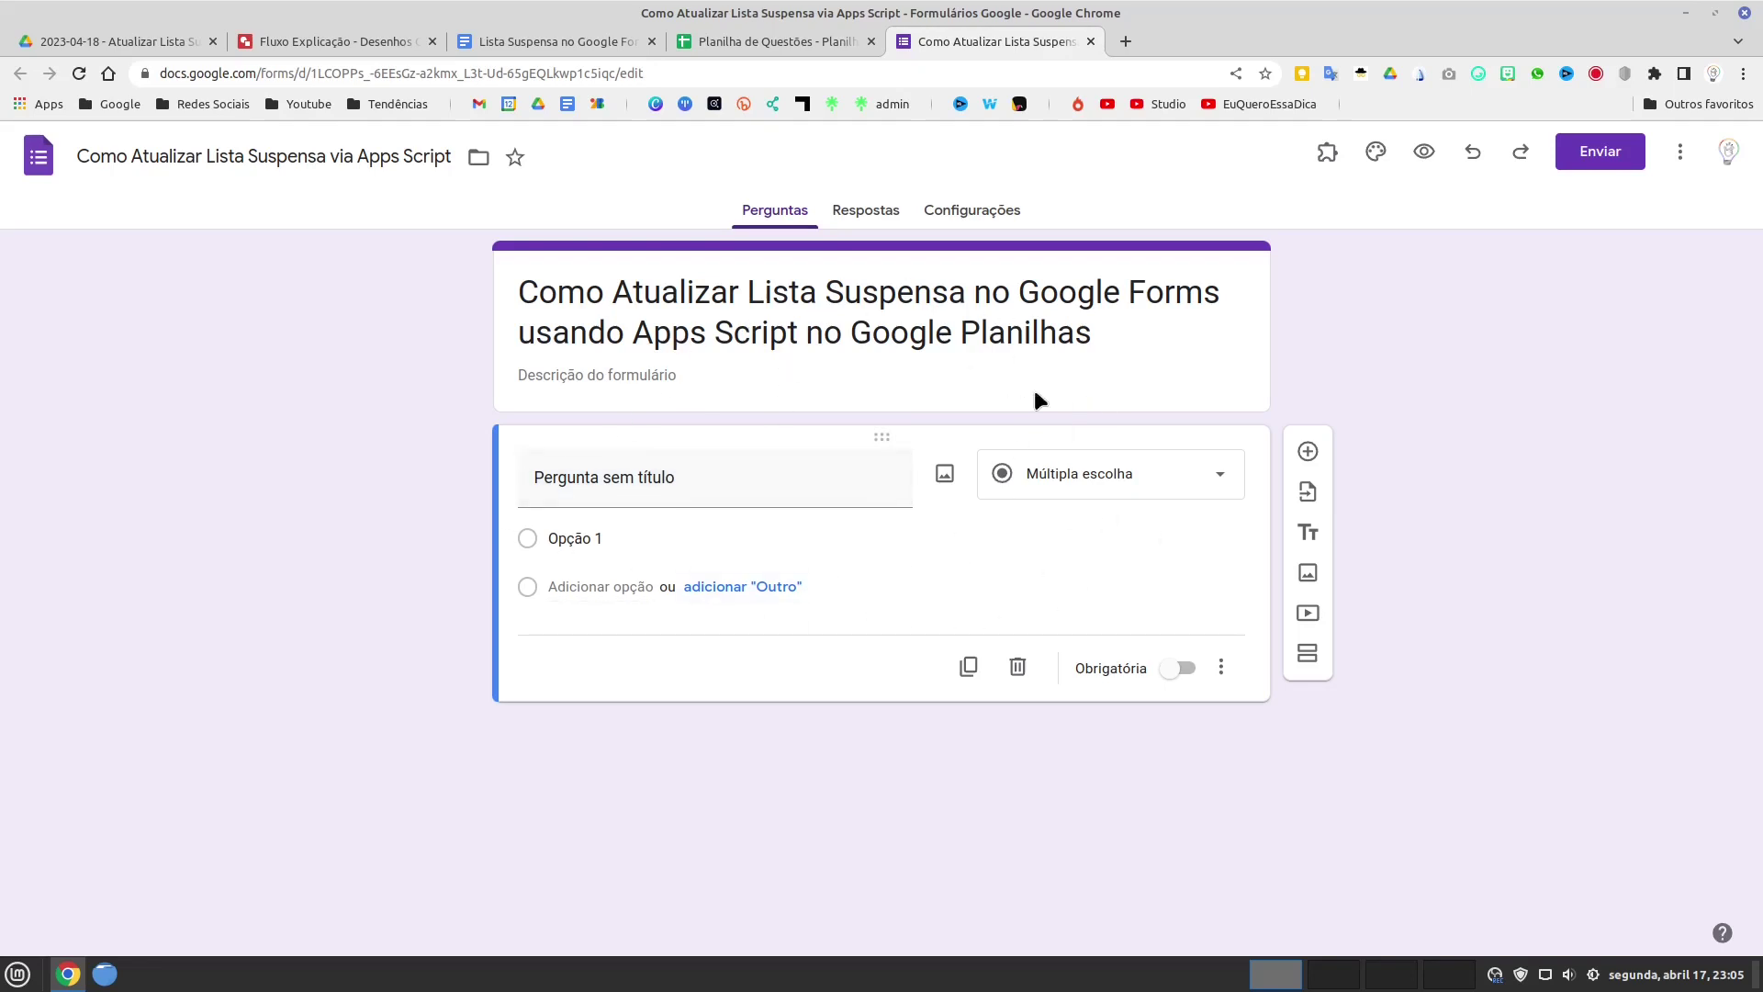
click(815, 42)
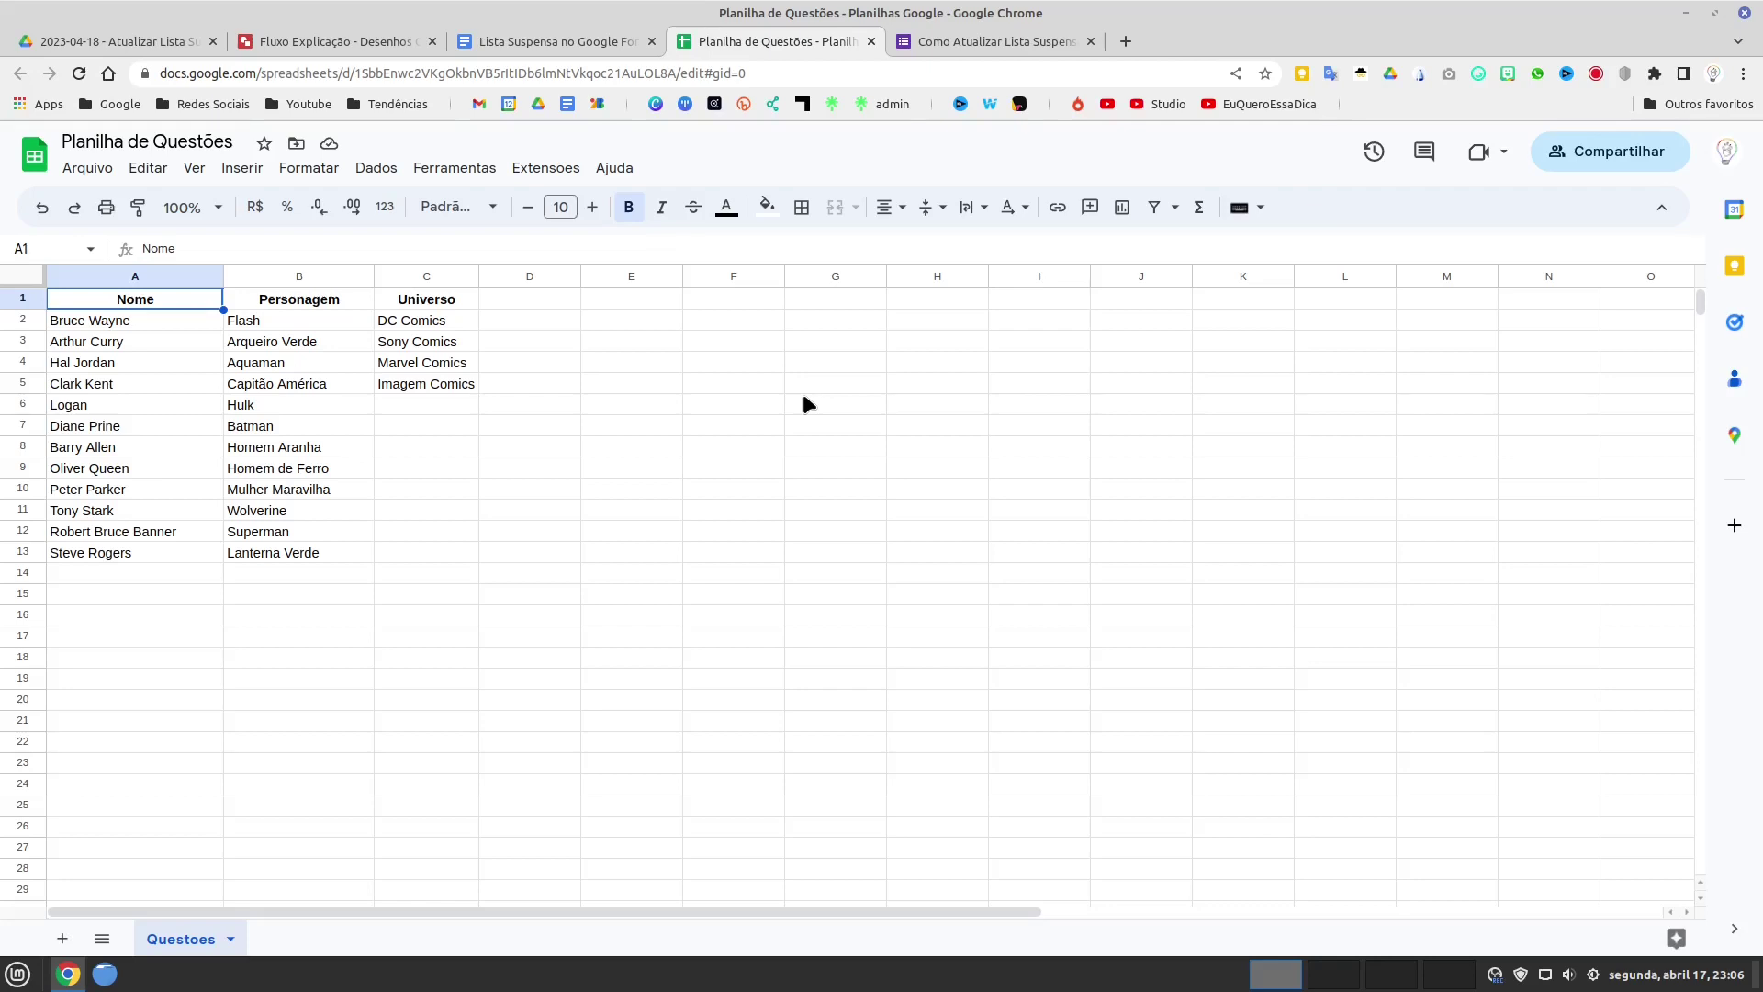
drag(141, 315, 125, 560)
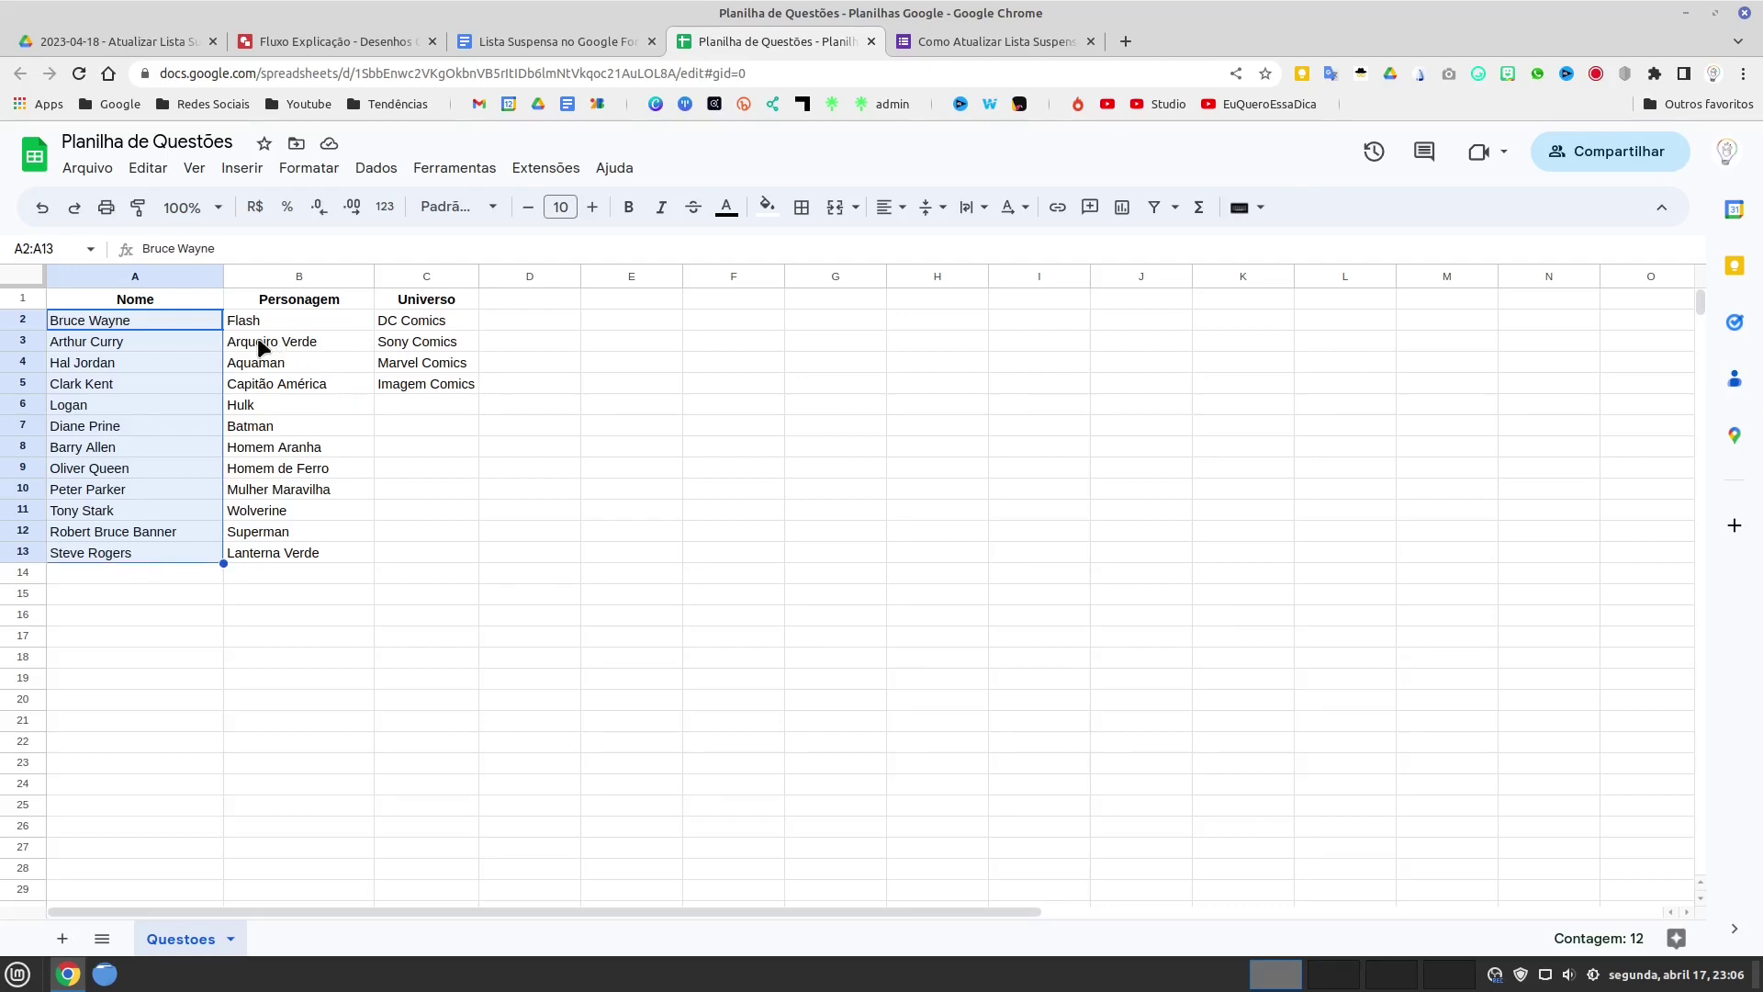
click(177, 301)
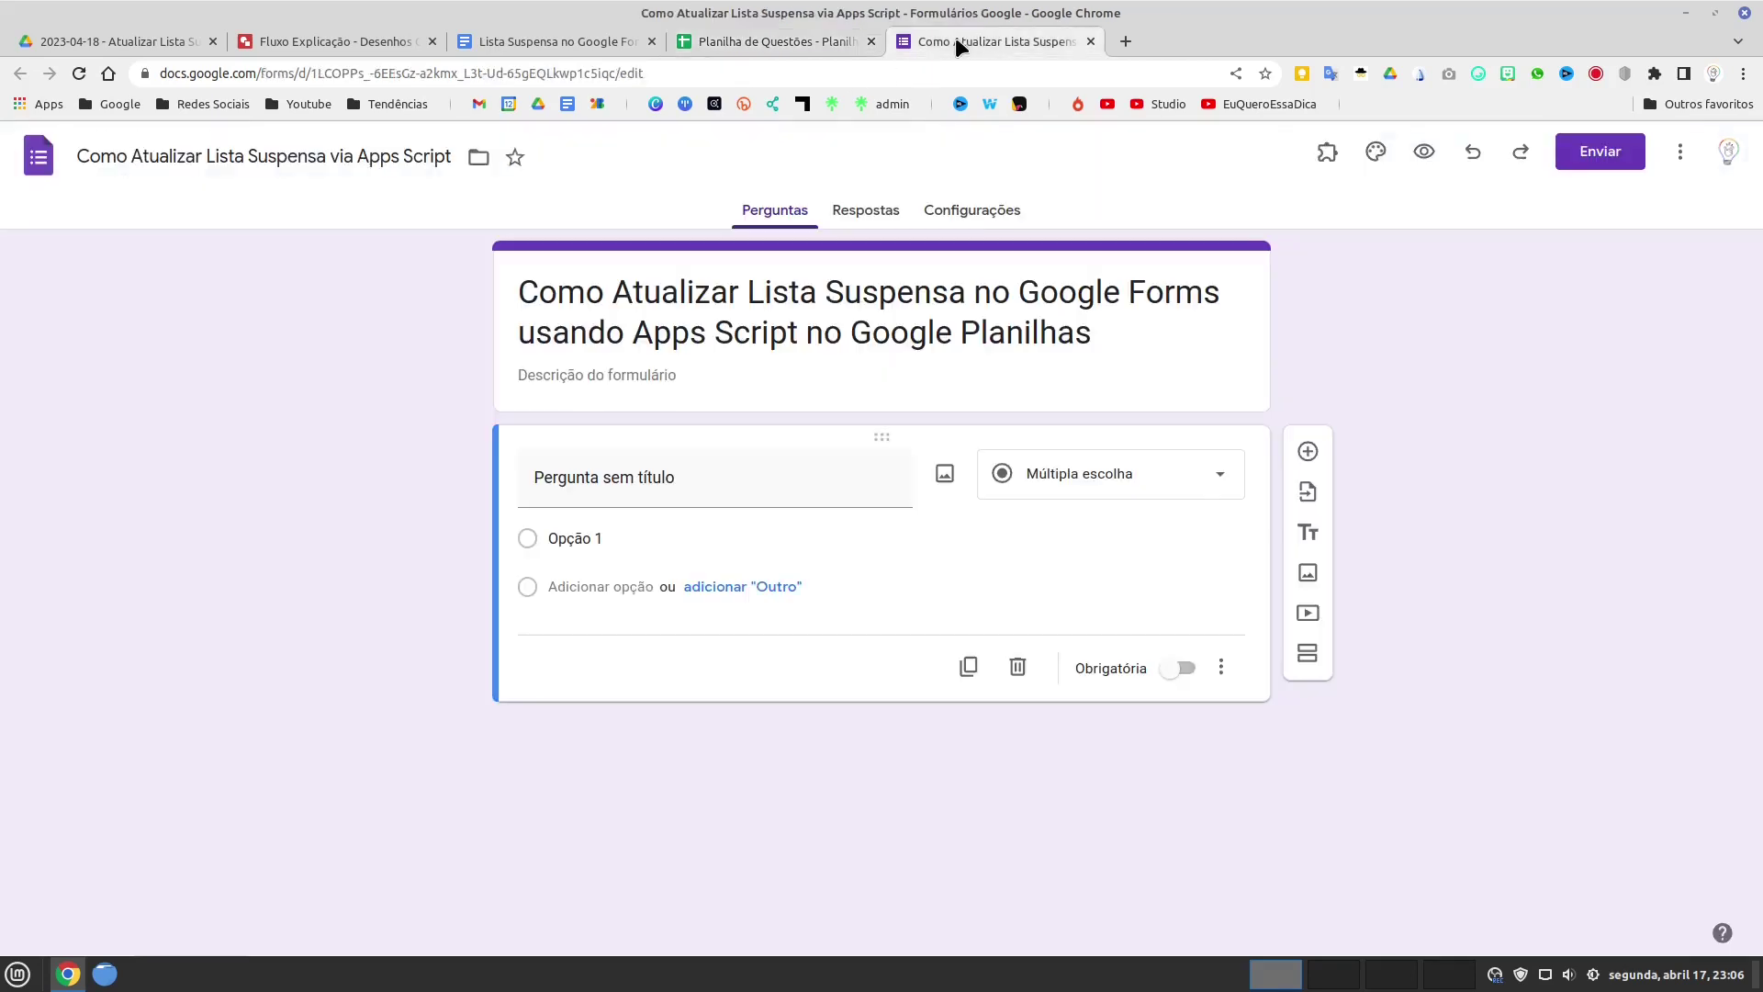
- In the form, title the untitled question "Nome" and set its type to Lista suspensa
click(955, 41)
click(741, 482)
text(Nome)
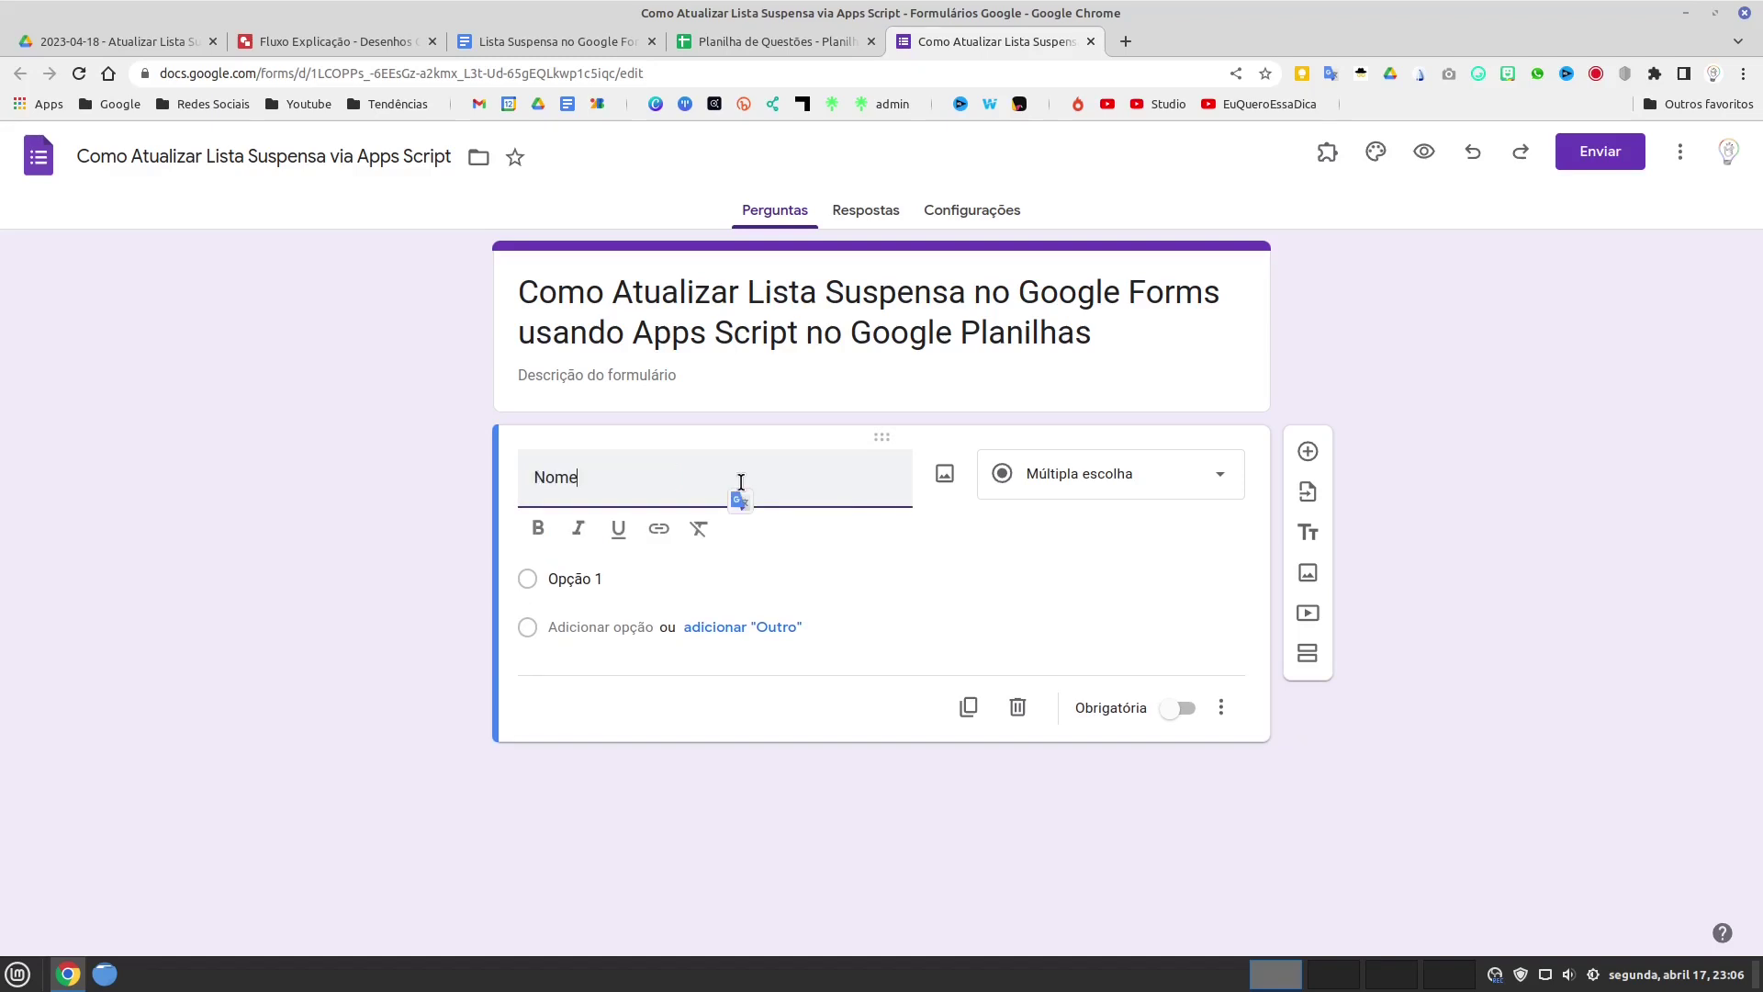
click(1493, 434)
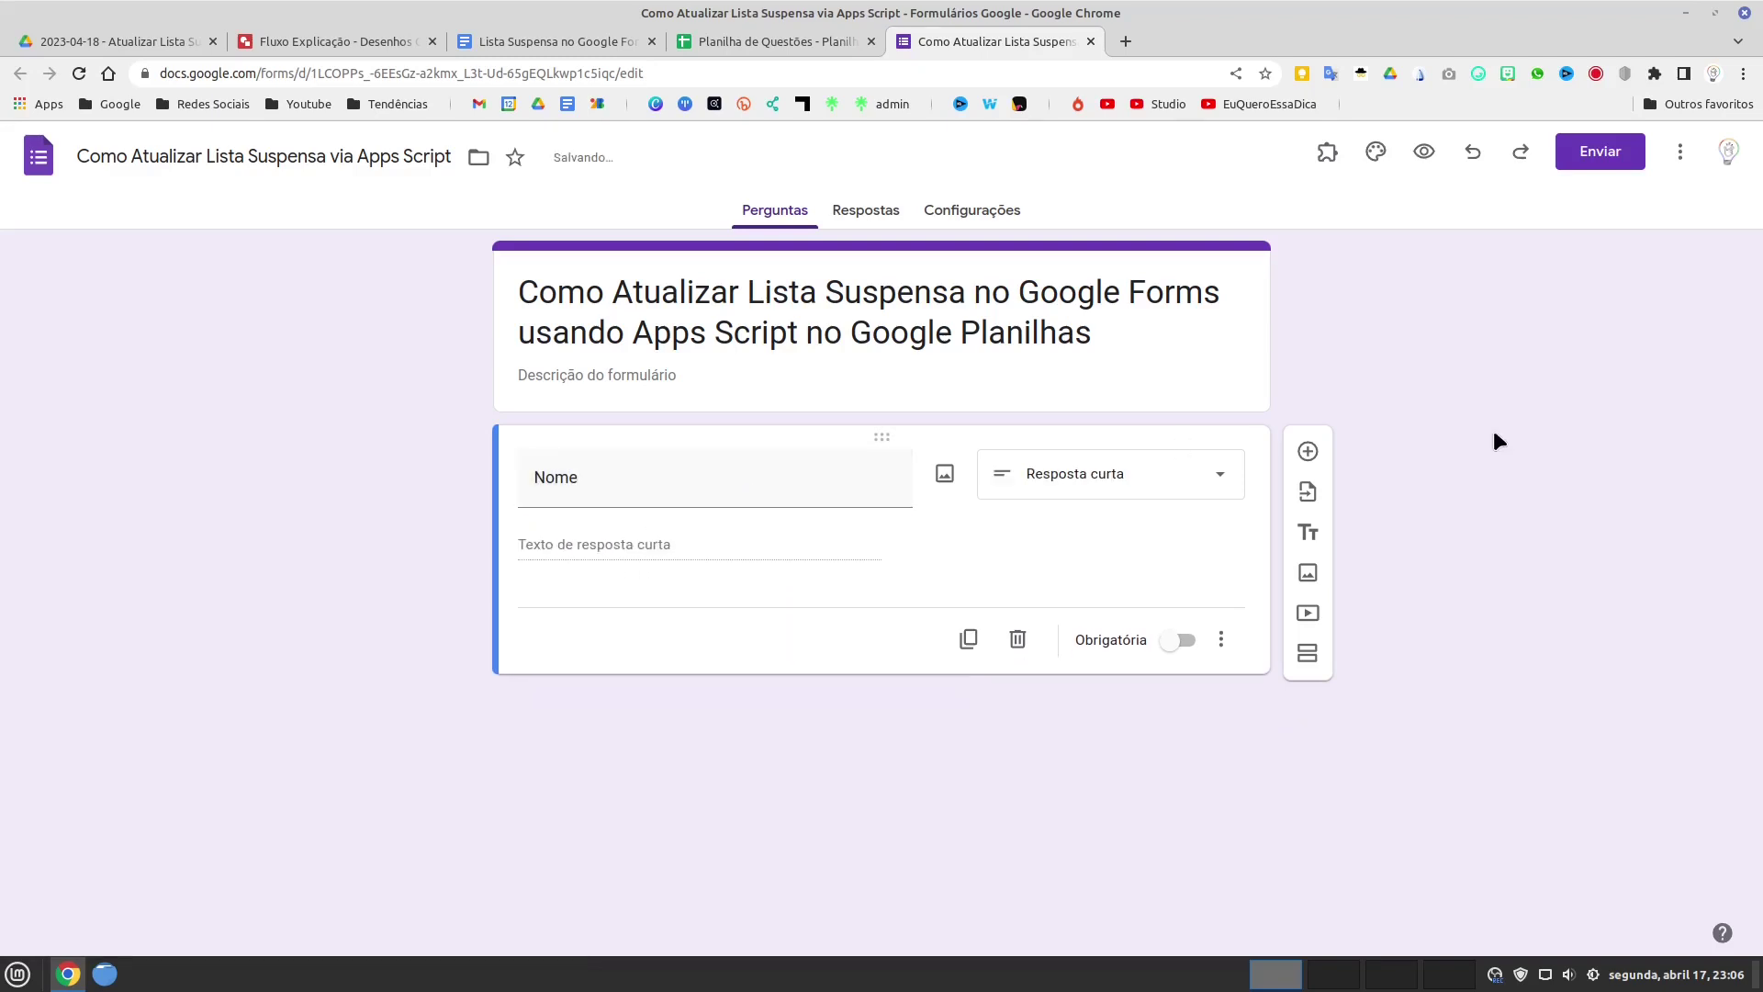
click(1076, 477)
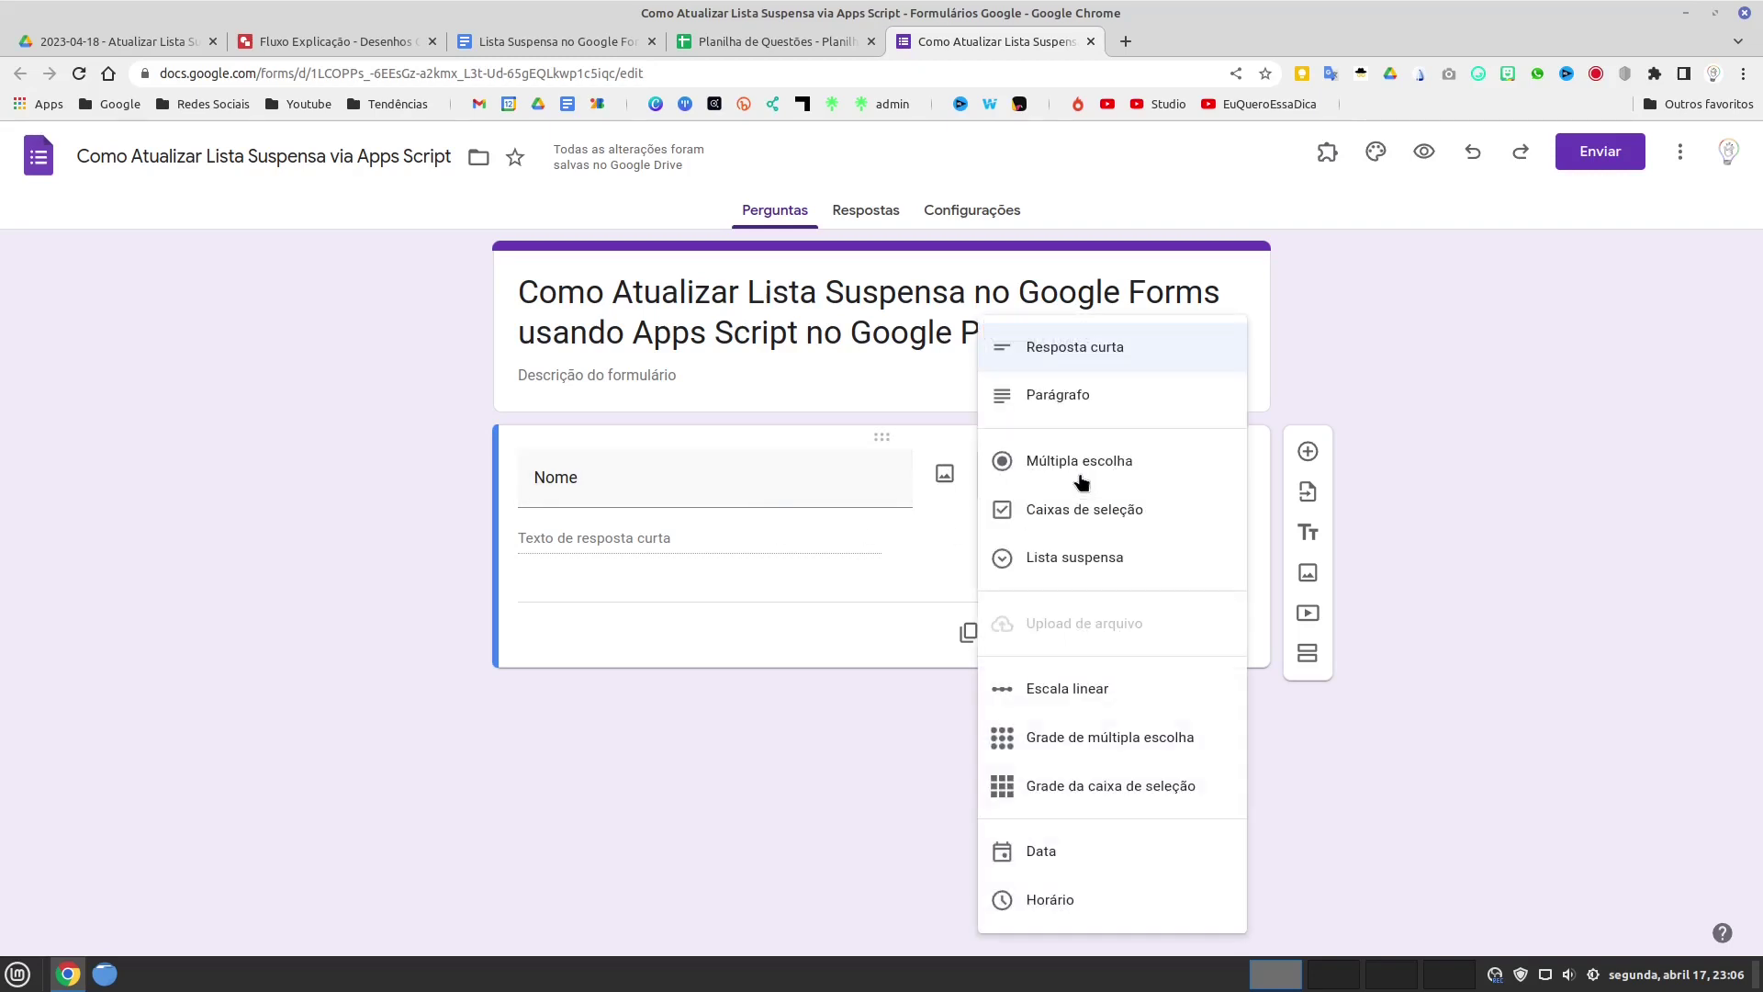
click(1079, 558)
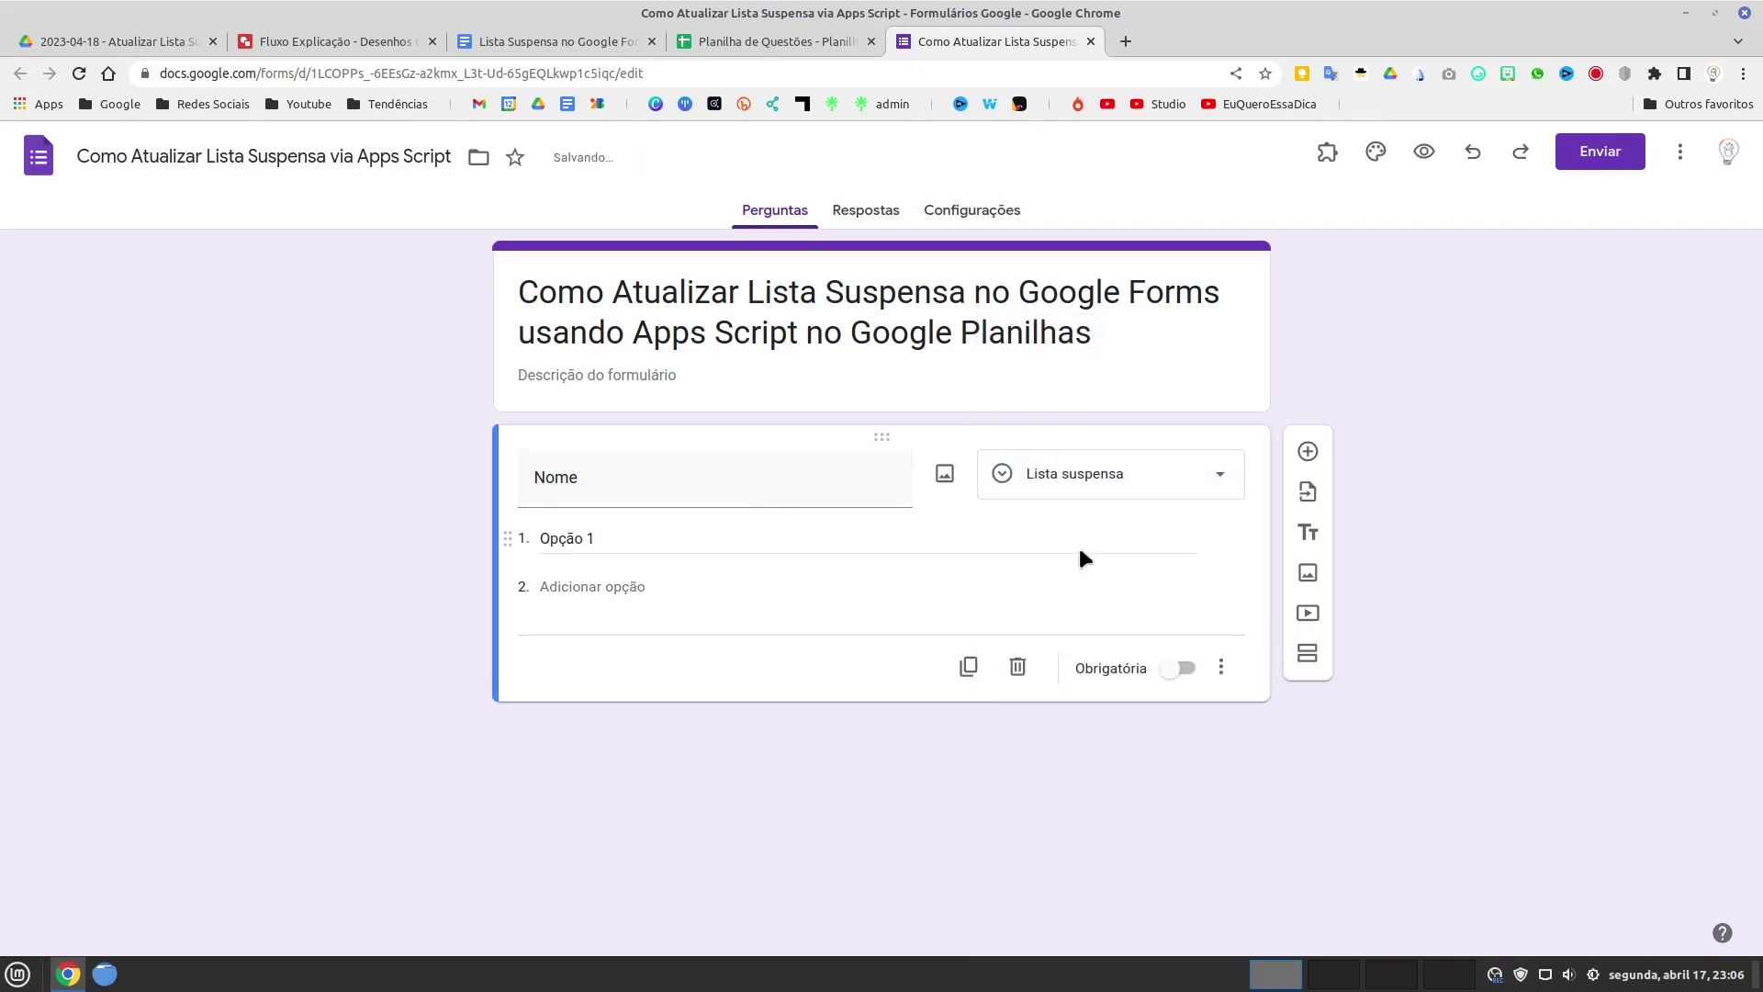
- Compare the spreadsheet's Nome heading with the form question, and review the Fluxo Explicação drawing before returning to the spreadsheet
click(786, 40)
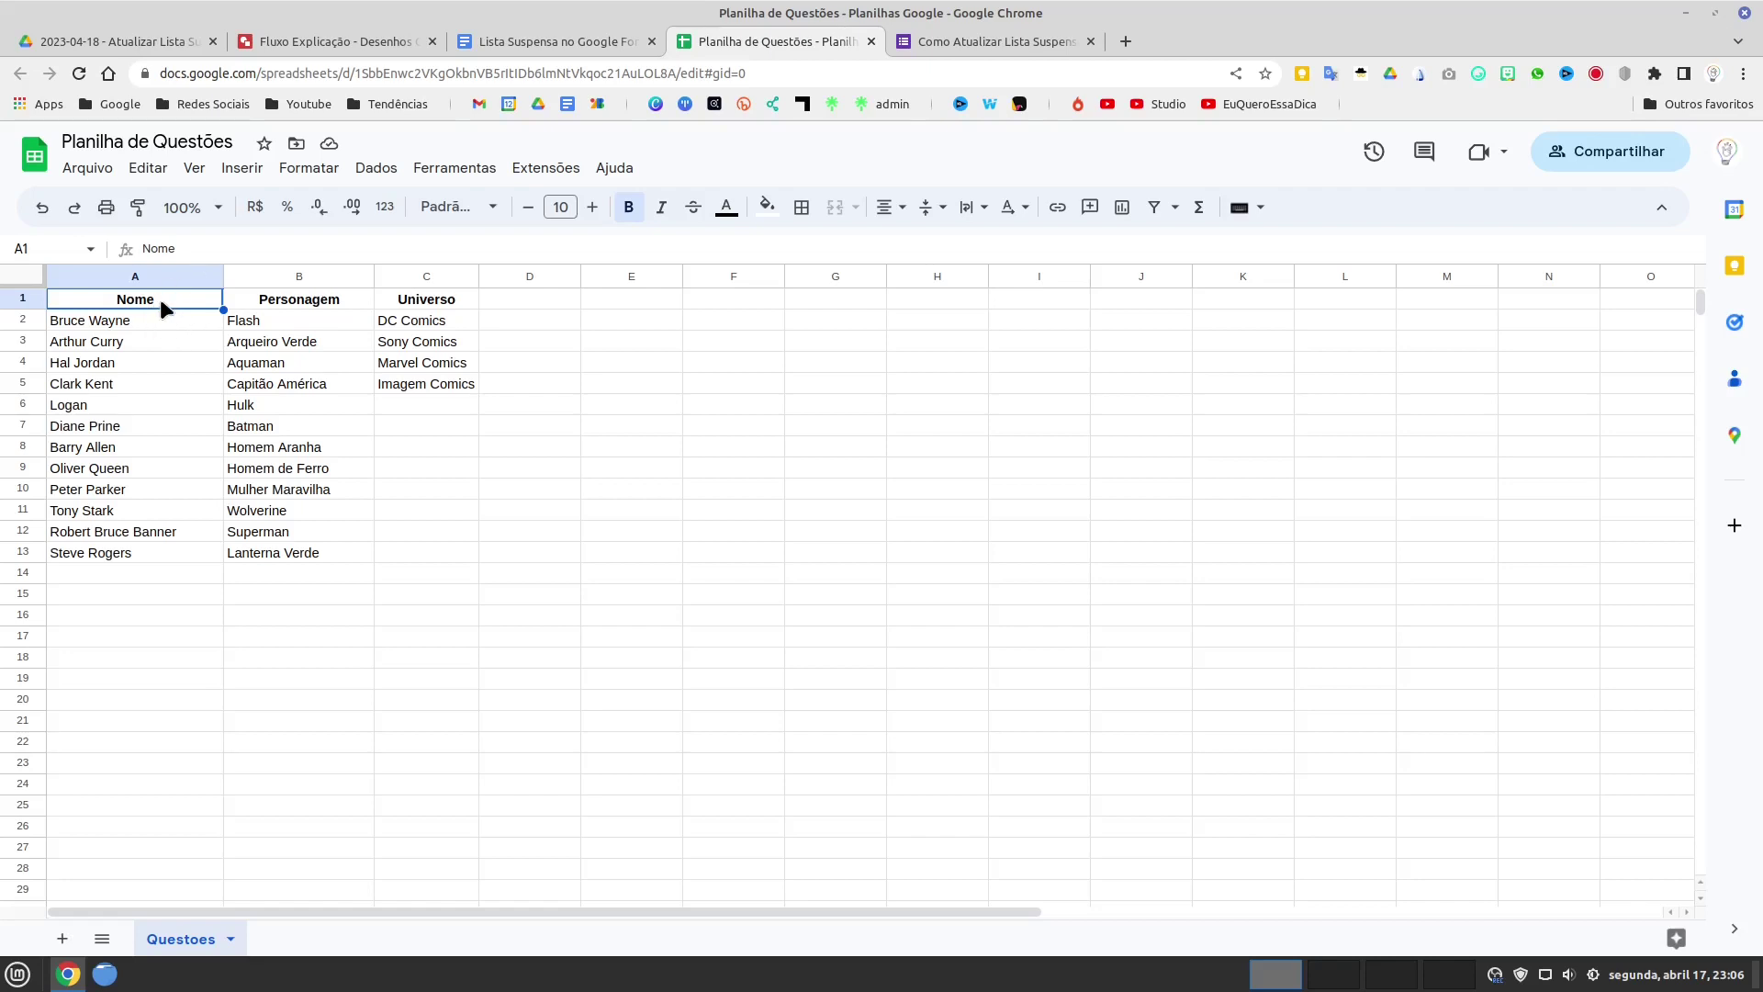
click(988, 42)
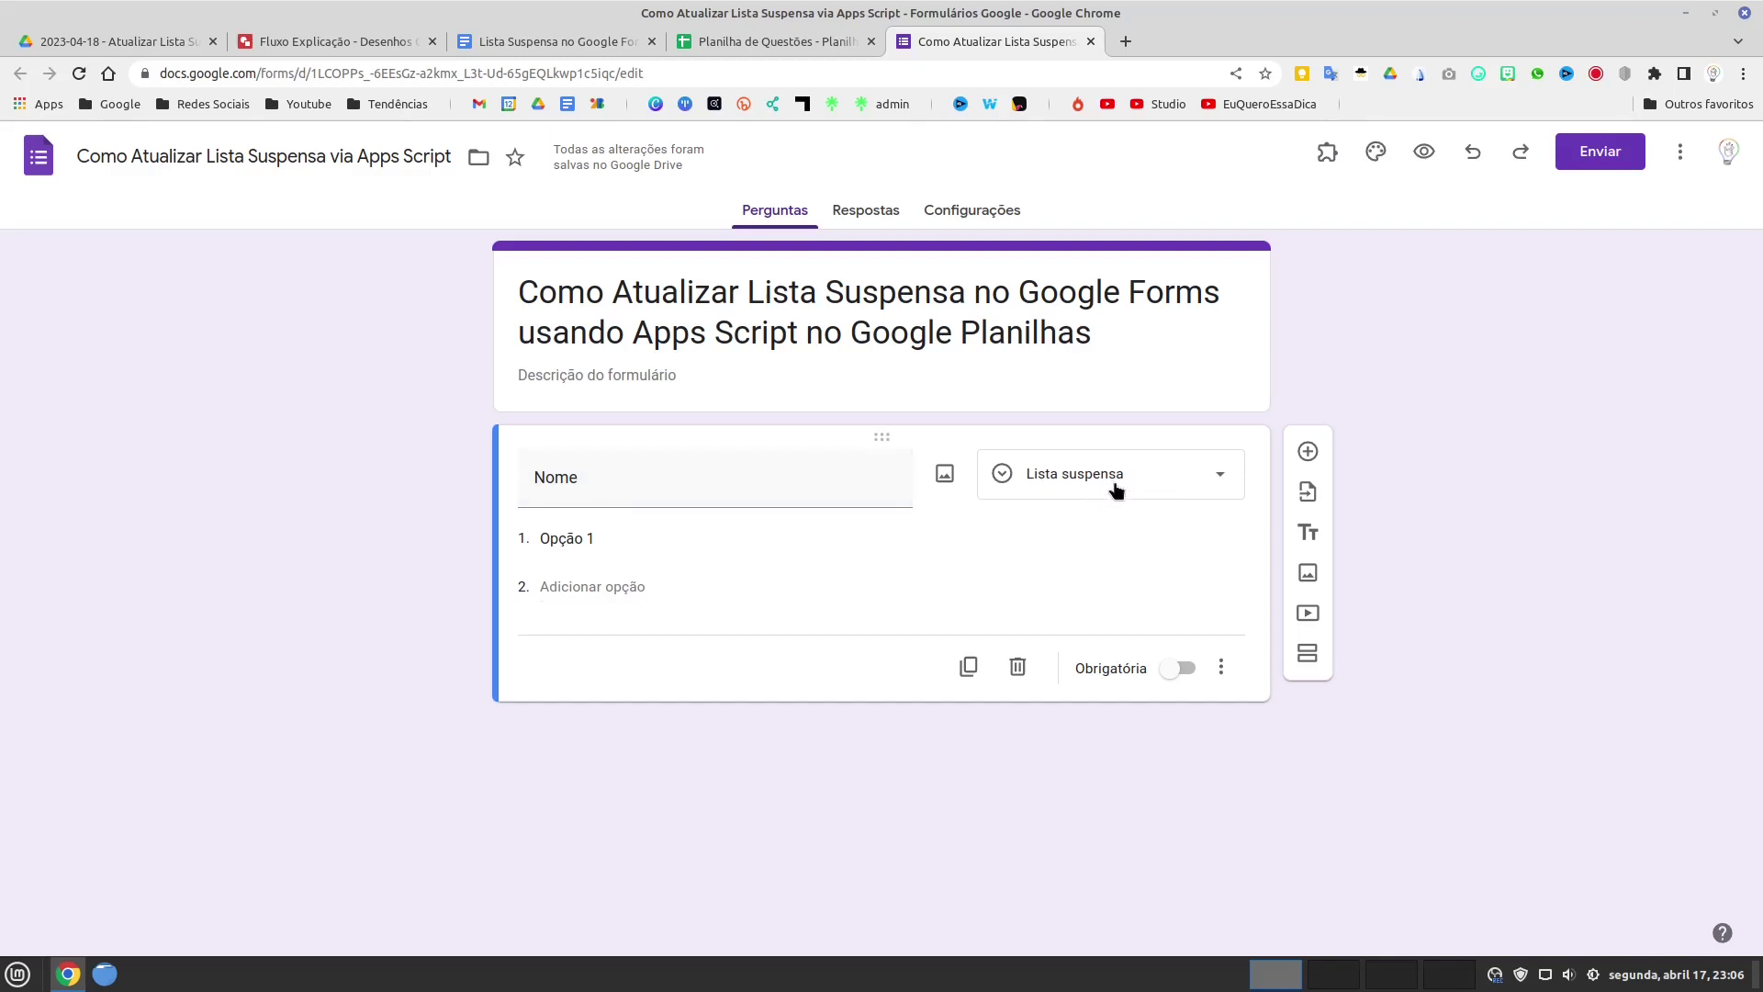
click(795, 44)
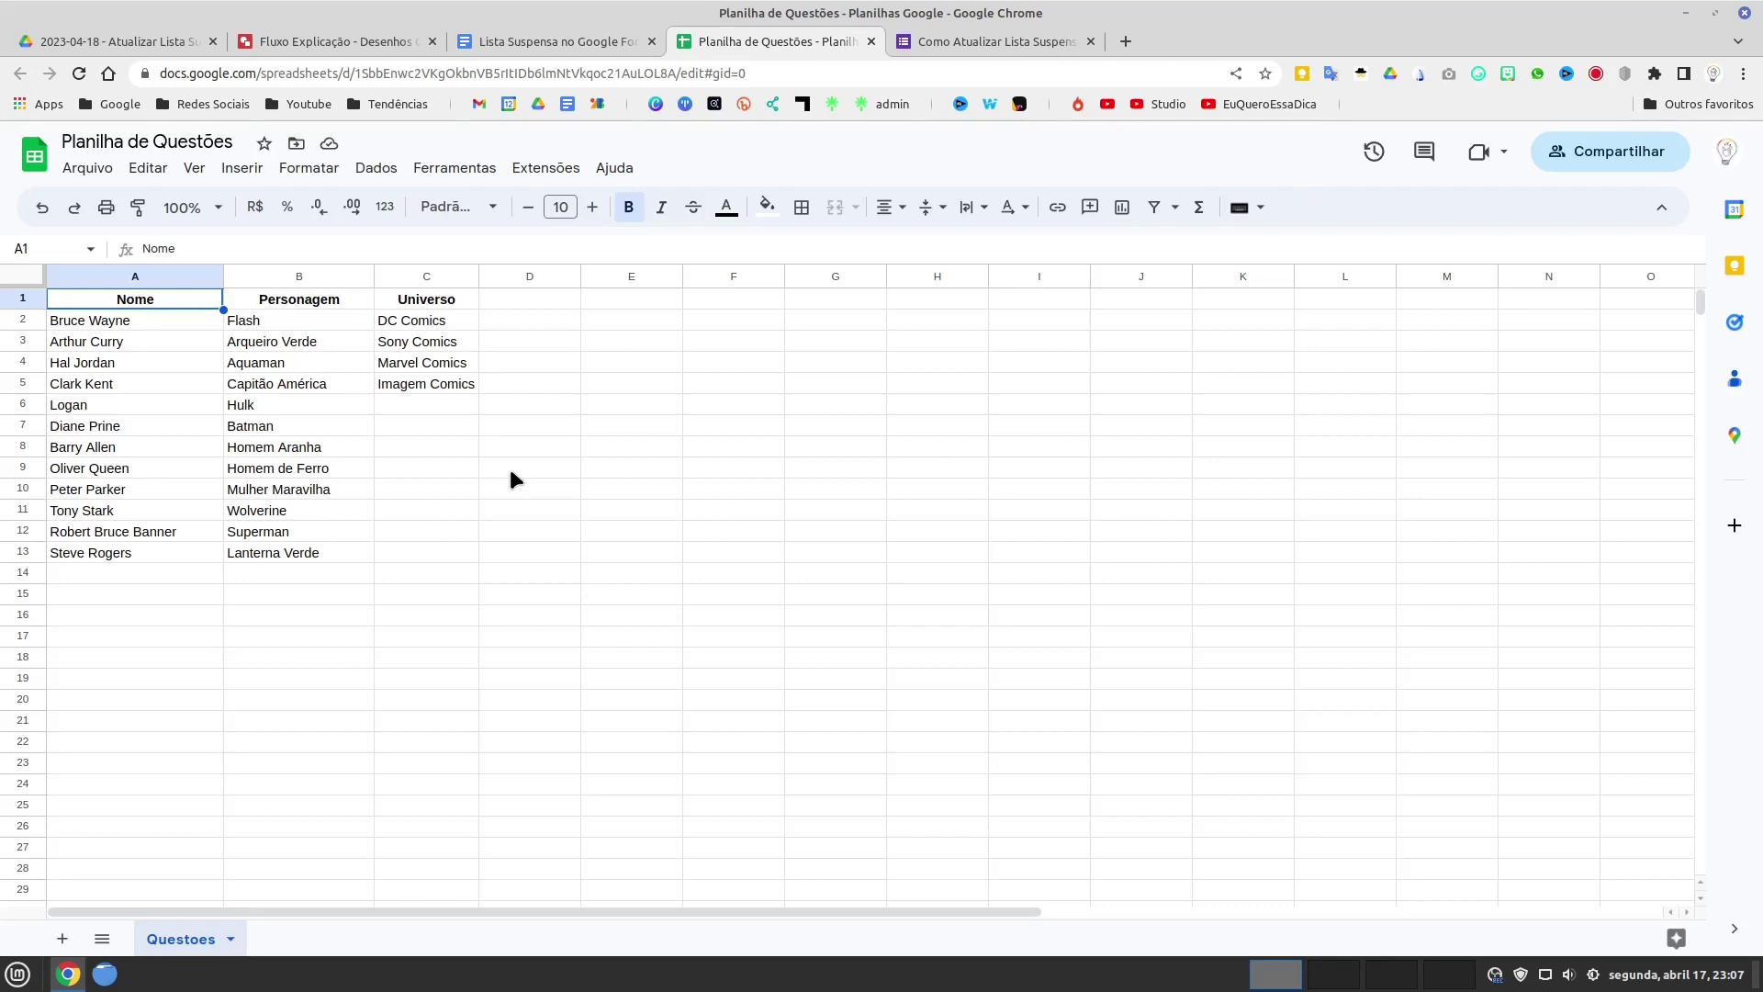
click(338, 37)
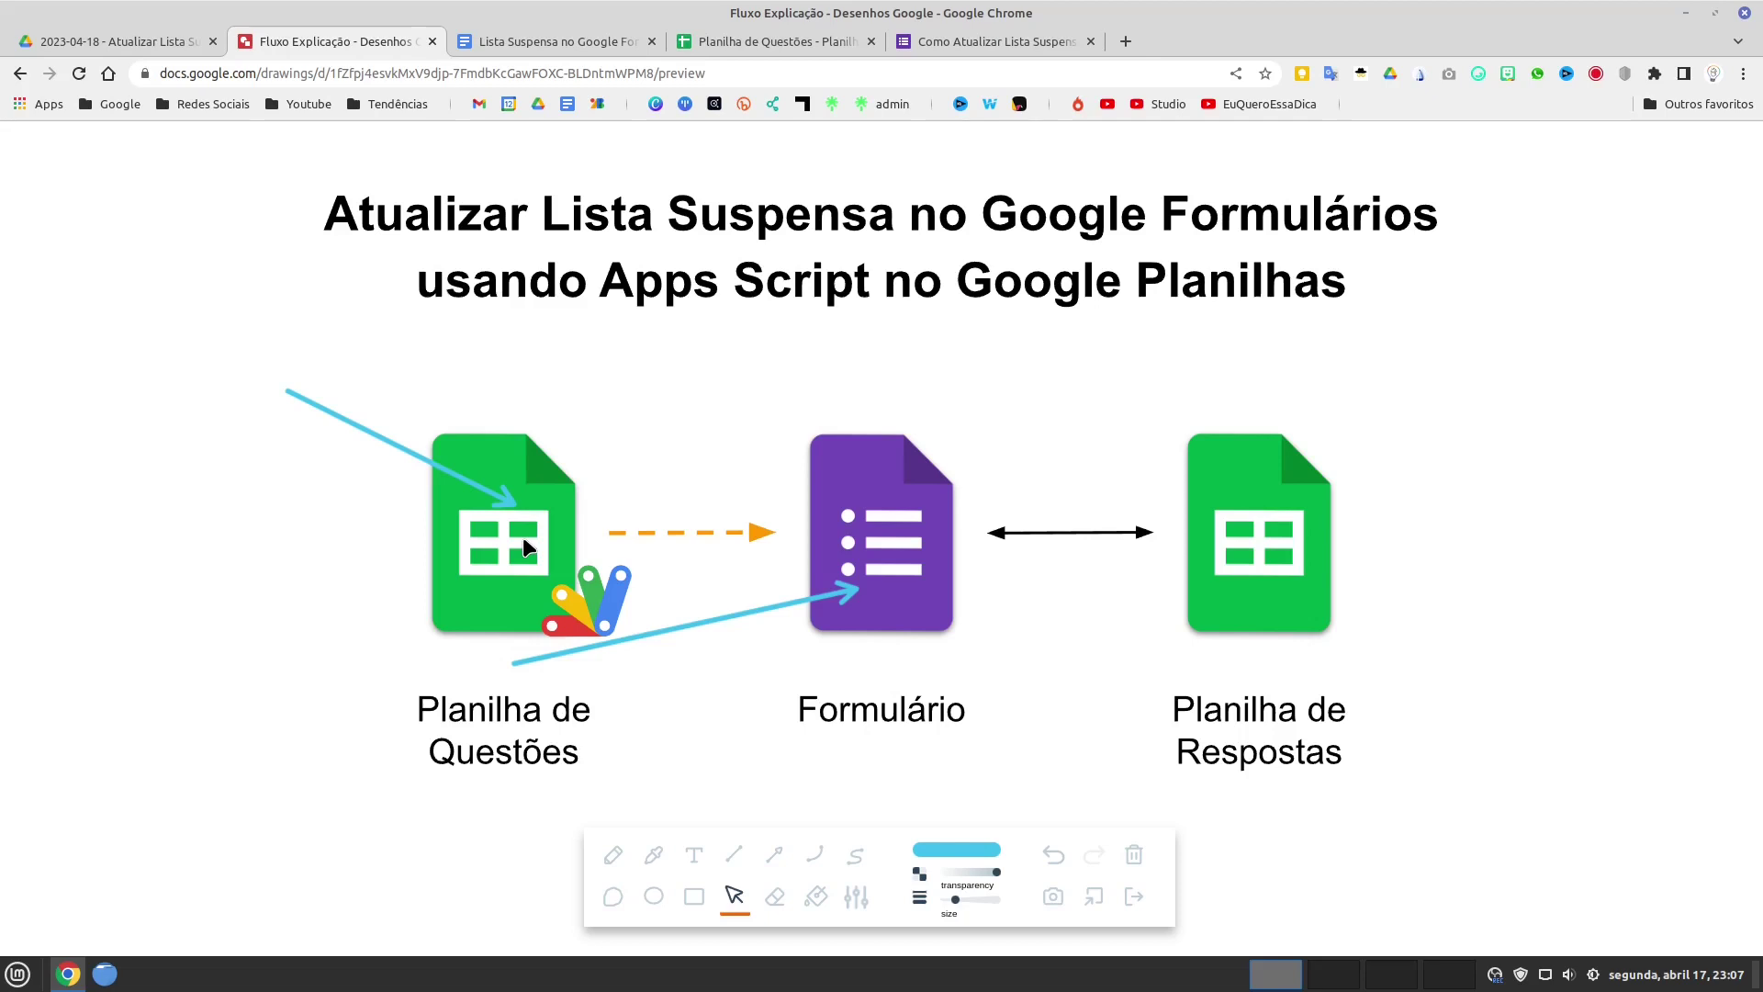
click(705, 30)
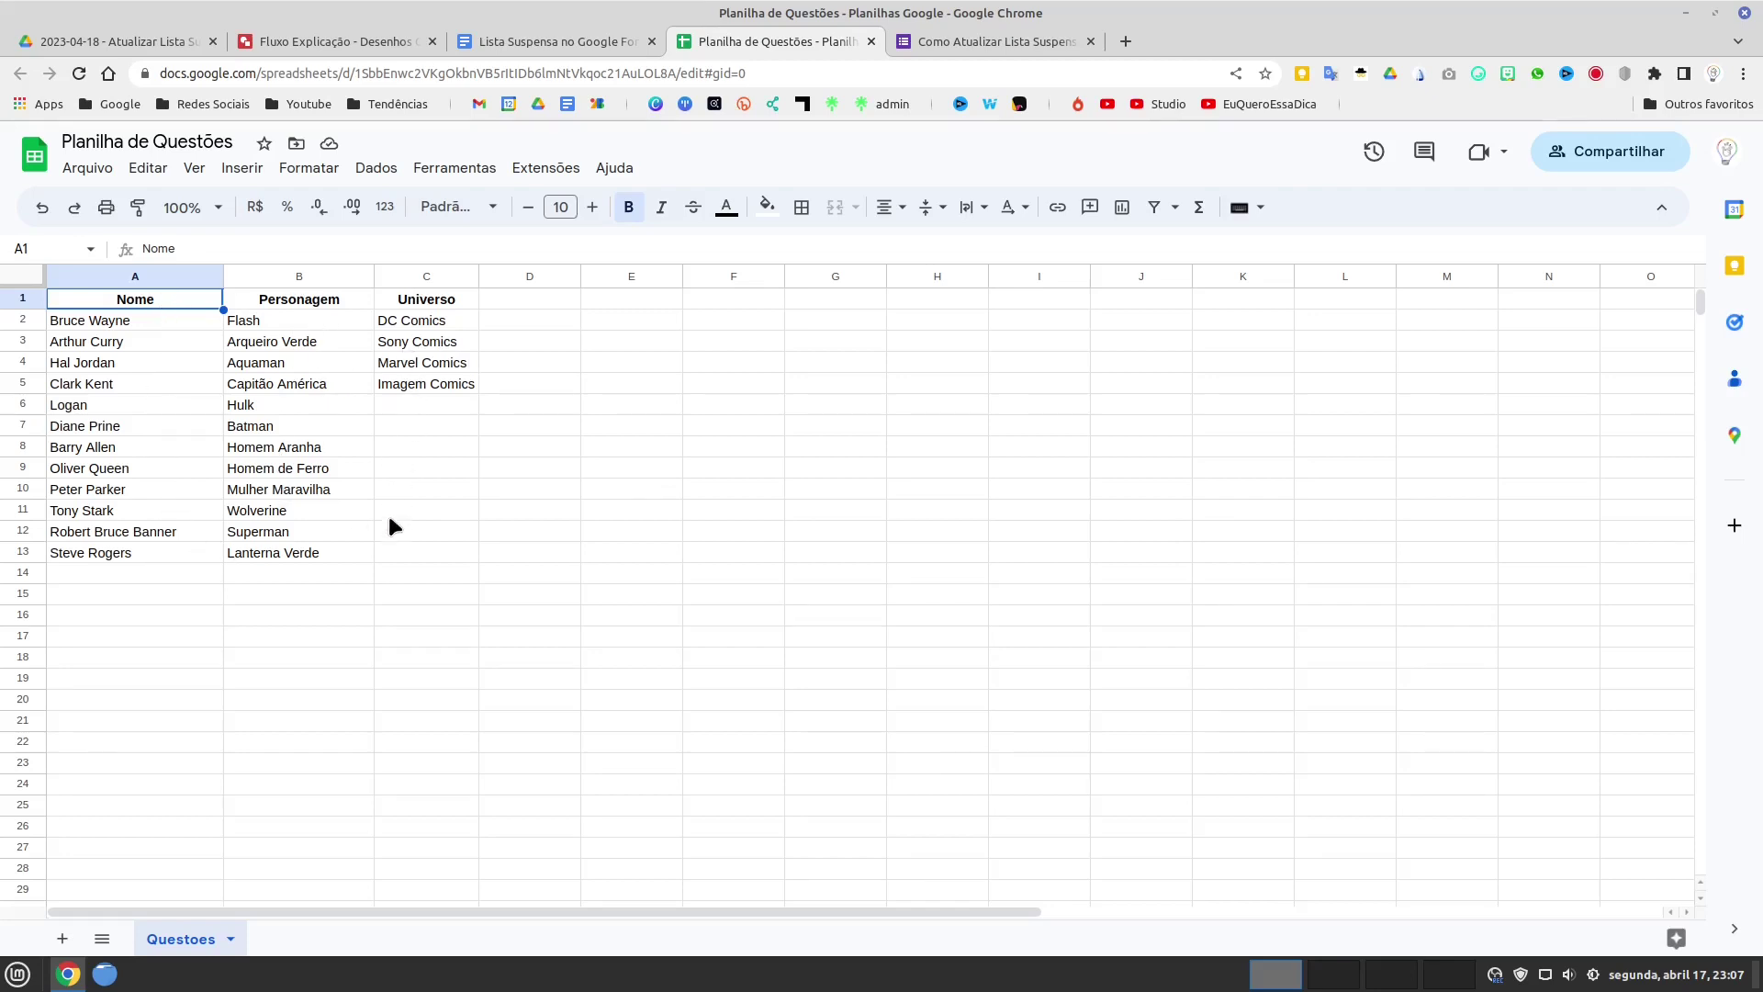
- Open the Apps Script editor from the spreadsheet and replace the default function with the dropdown-updating script from the Lista Suspensa document
click(566, 174)
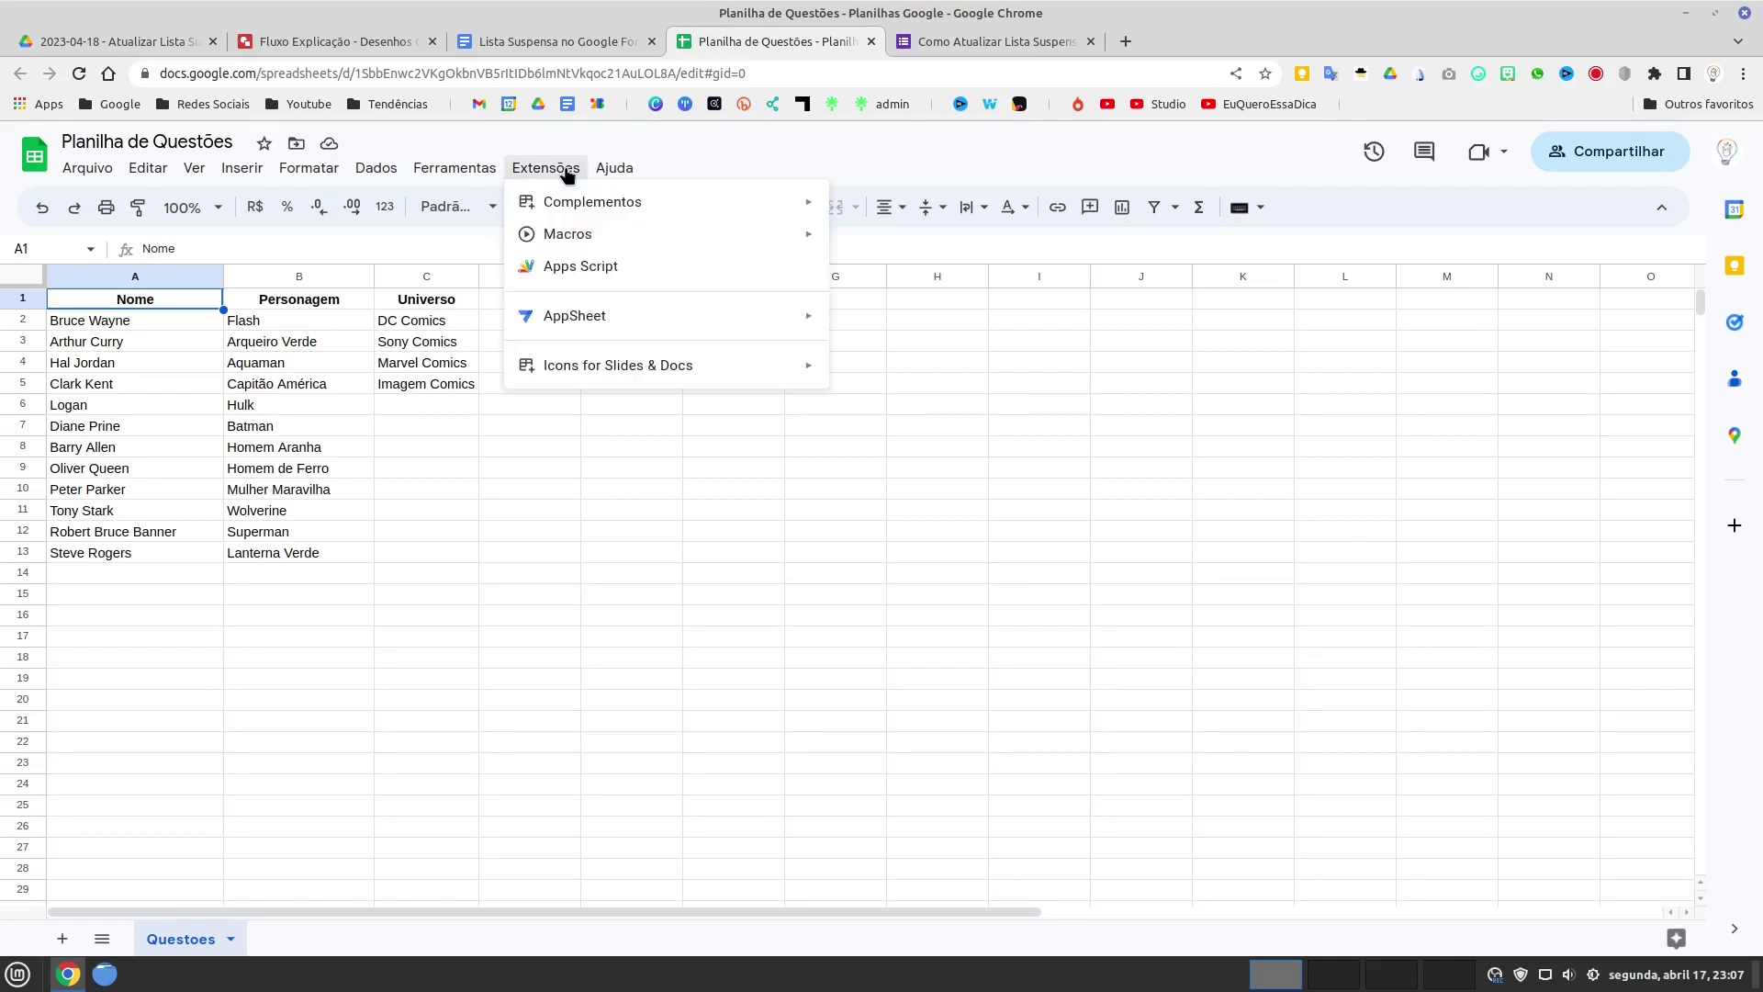
click(641, 277)
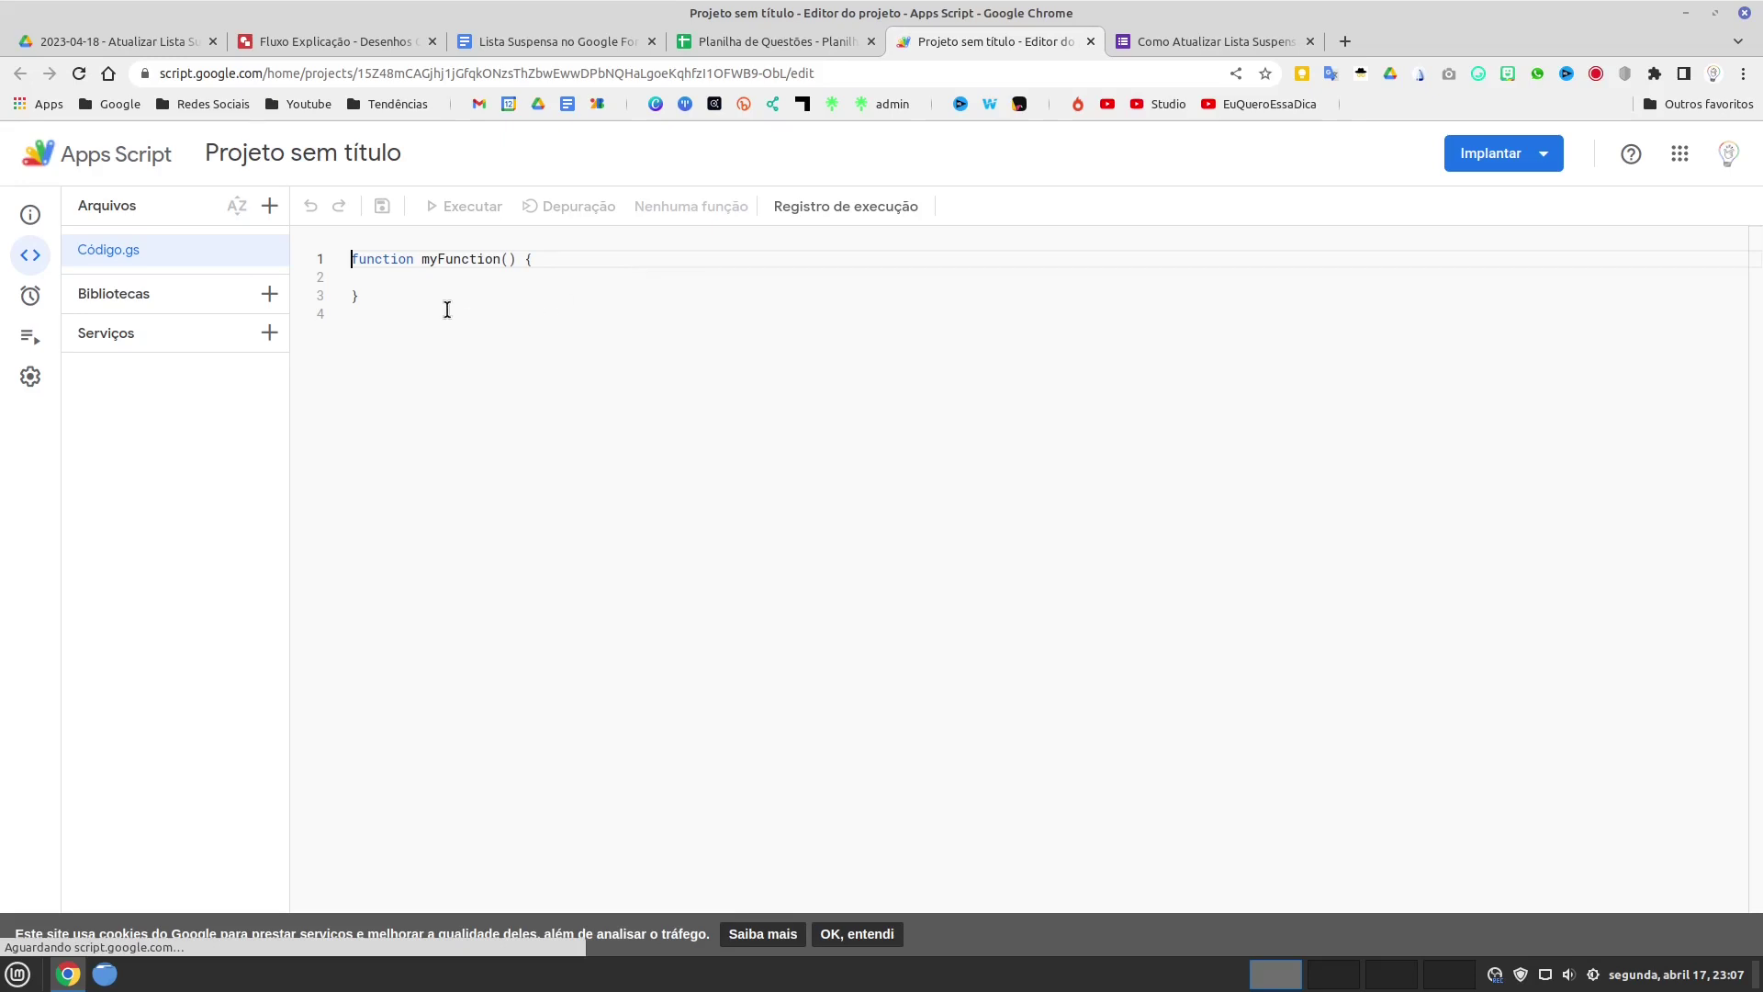
drag(364, 299, 347, 254)
key(BackSpace)
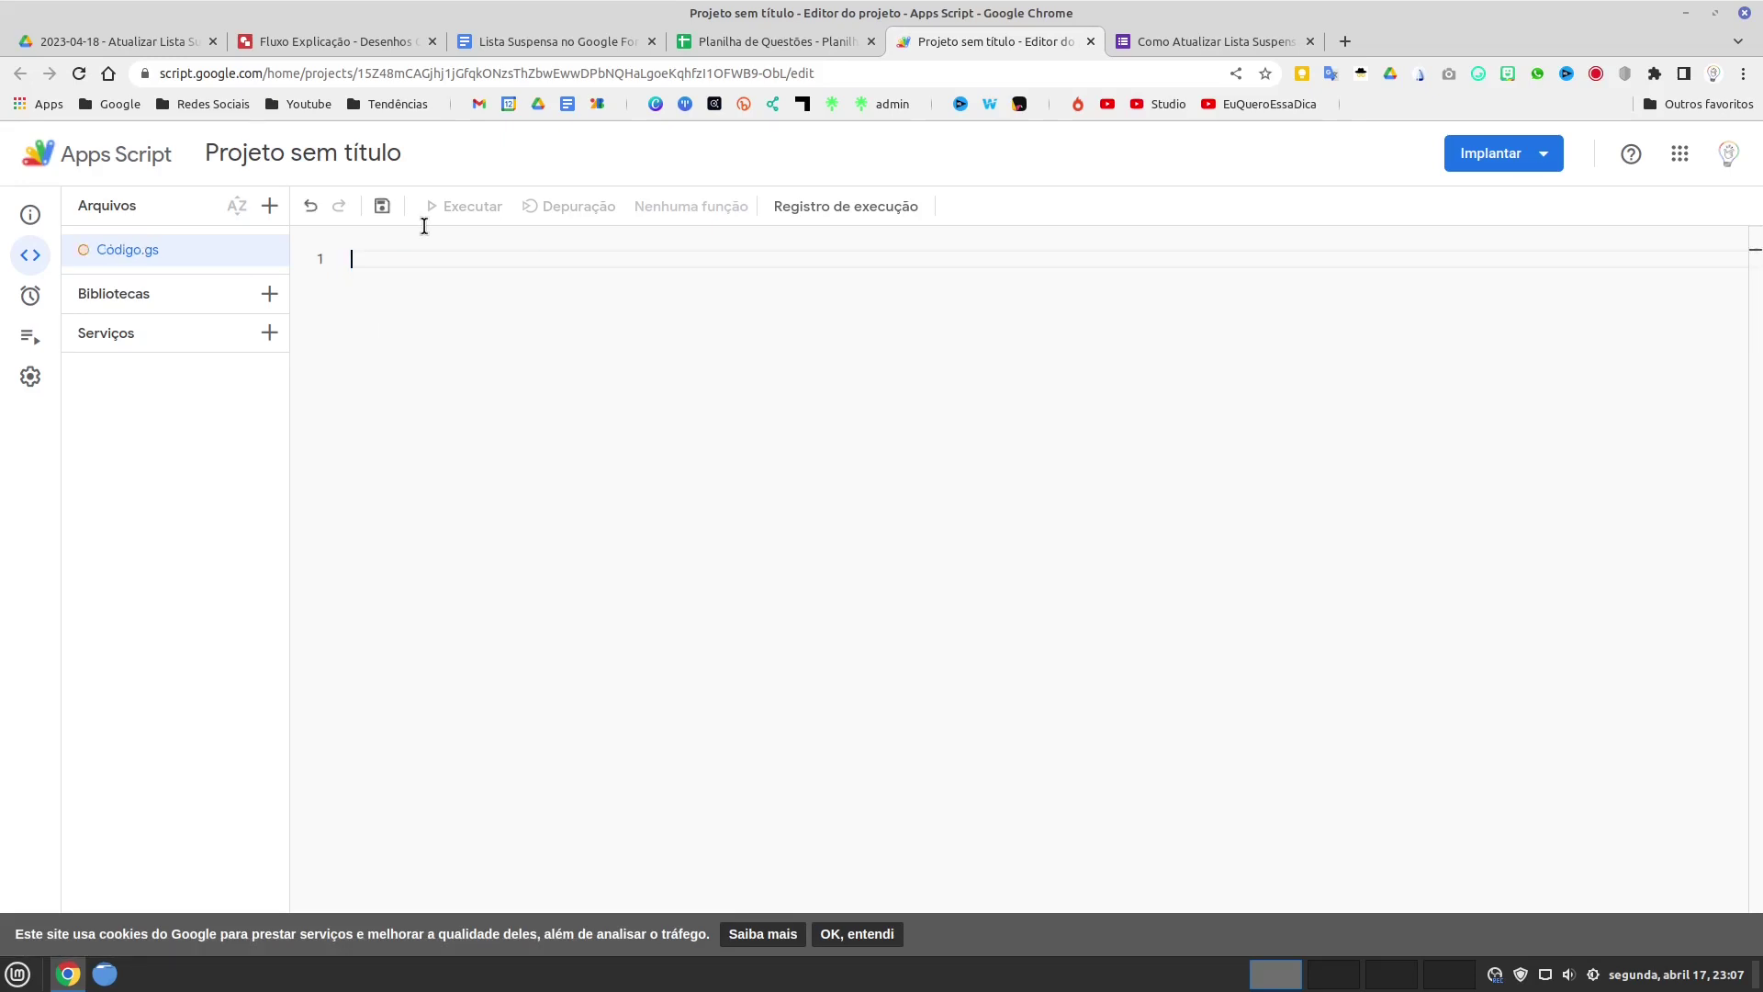
text(//Referência: Canal Learn Google Sheets & Excel Spreadsheets var planilhaID = "INSIRA_O_ID_DA_PLANILHA_BASE_QUESTOES"; var formID = "INSIRA_O_ID_DO_GOOGLE_FORMS"; var wsData = SpreadsheetApp.openById(planilhaID).getSheetByName("ABA_PLANILHA_BASE_QUESTOES"); var form = FormApp.openById(formID);  function main(){ var labels = wsData.getRange(1,1,1,wsData.getLastColumn()).getValues()[0];   labels.forEach(function(label,i){     var options = wsData                   .getRange(2, i + 1,wsData.getLastRow()-1,1)                   .getValues()                   .map(function(o){ return o[0] })                   .filter(function(o){ return o !== "" });     updateDropDownUsingTitle(label,options);   }); } function updateDropDownUsingTitle(title,values){   var items = form.getItems();   var titles = items.map(function(item){     return item.getTitle();   });   var pos = titles.indexOf(title);   if(pos !== -1){     var item = items[pos];     var itemID = item.getId();     updateDropdown(itemID,values);   } } function updateDropdown(id,values){   var item = form.getItemById(id);   item.asListItem().setChoiceValues(values); })
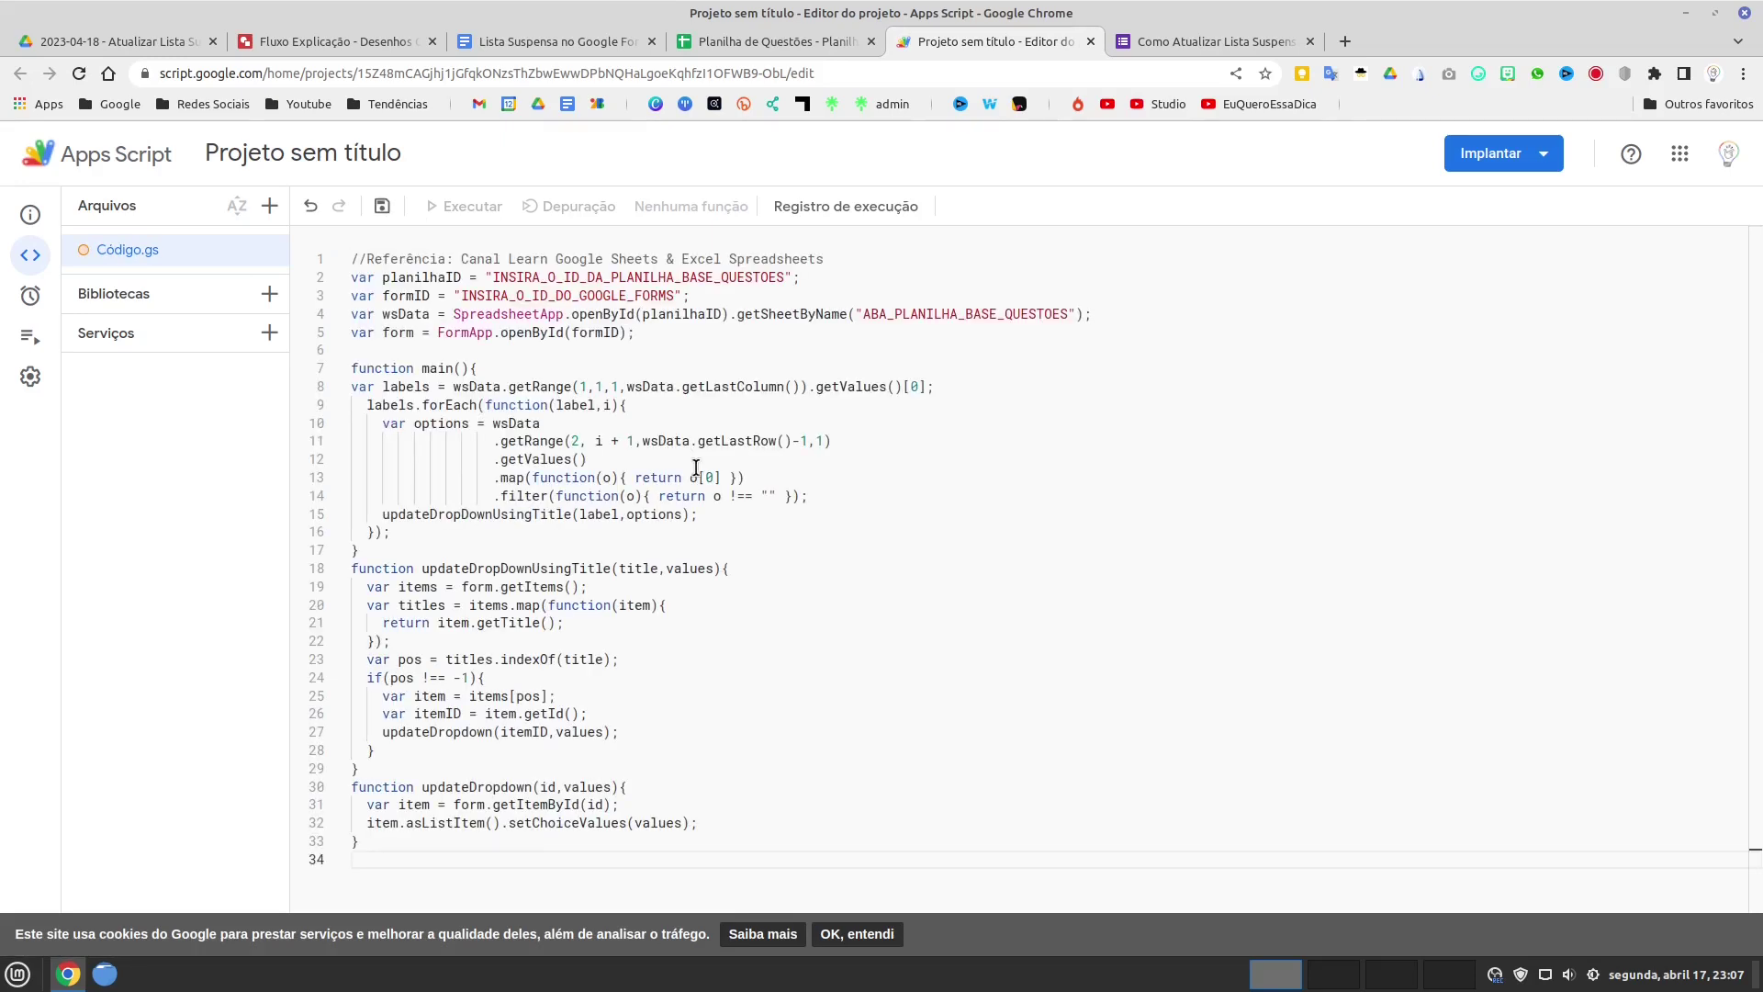
click(546, 42)
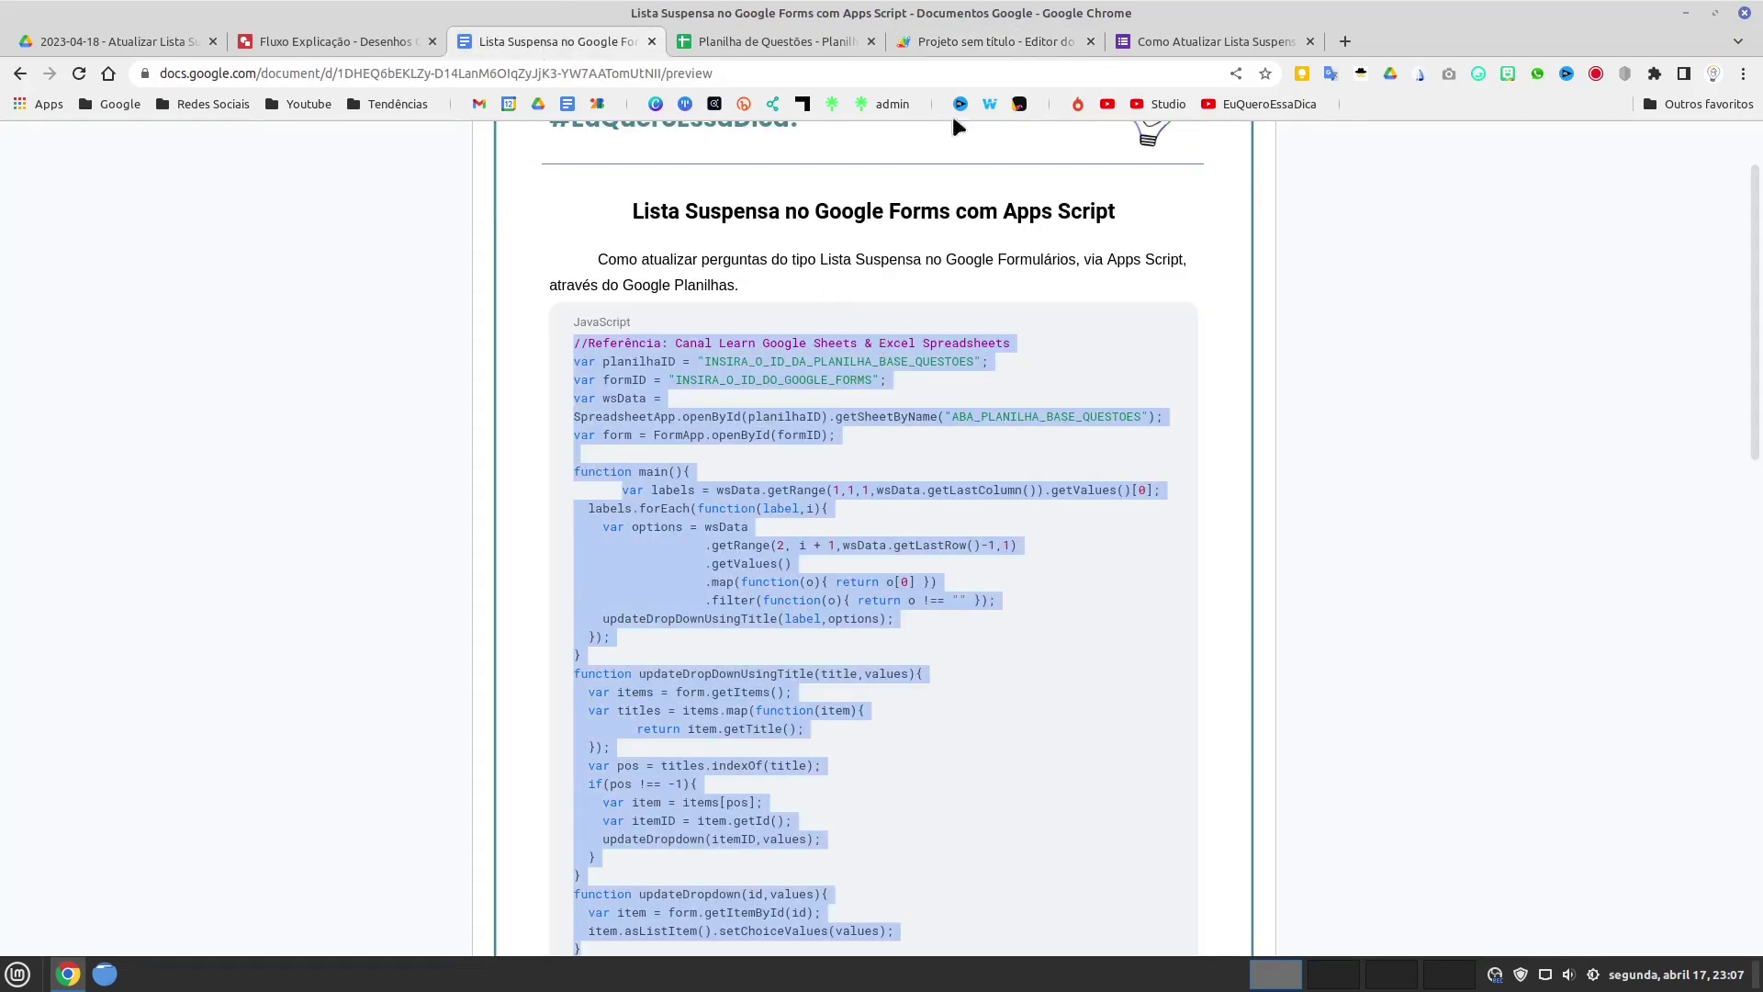
click(972, 42)
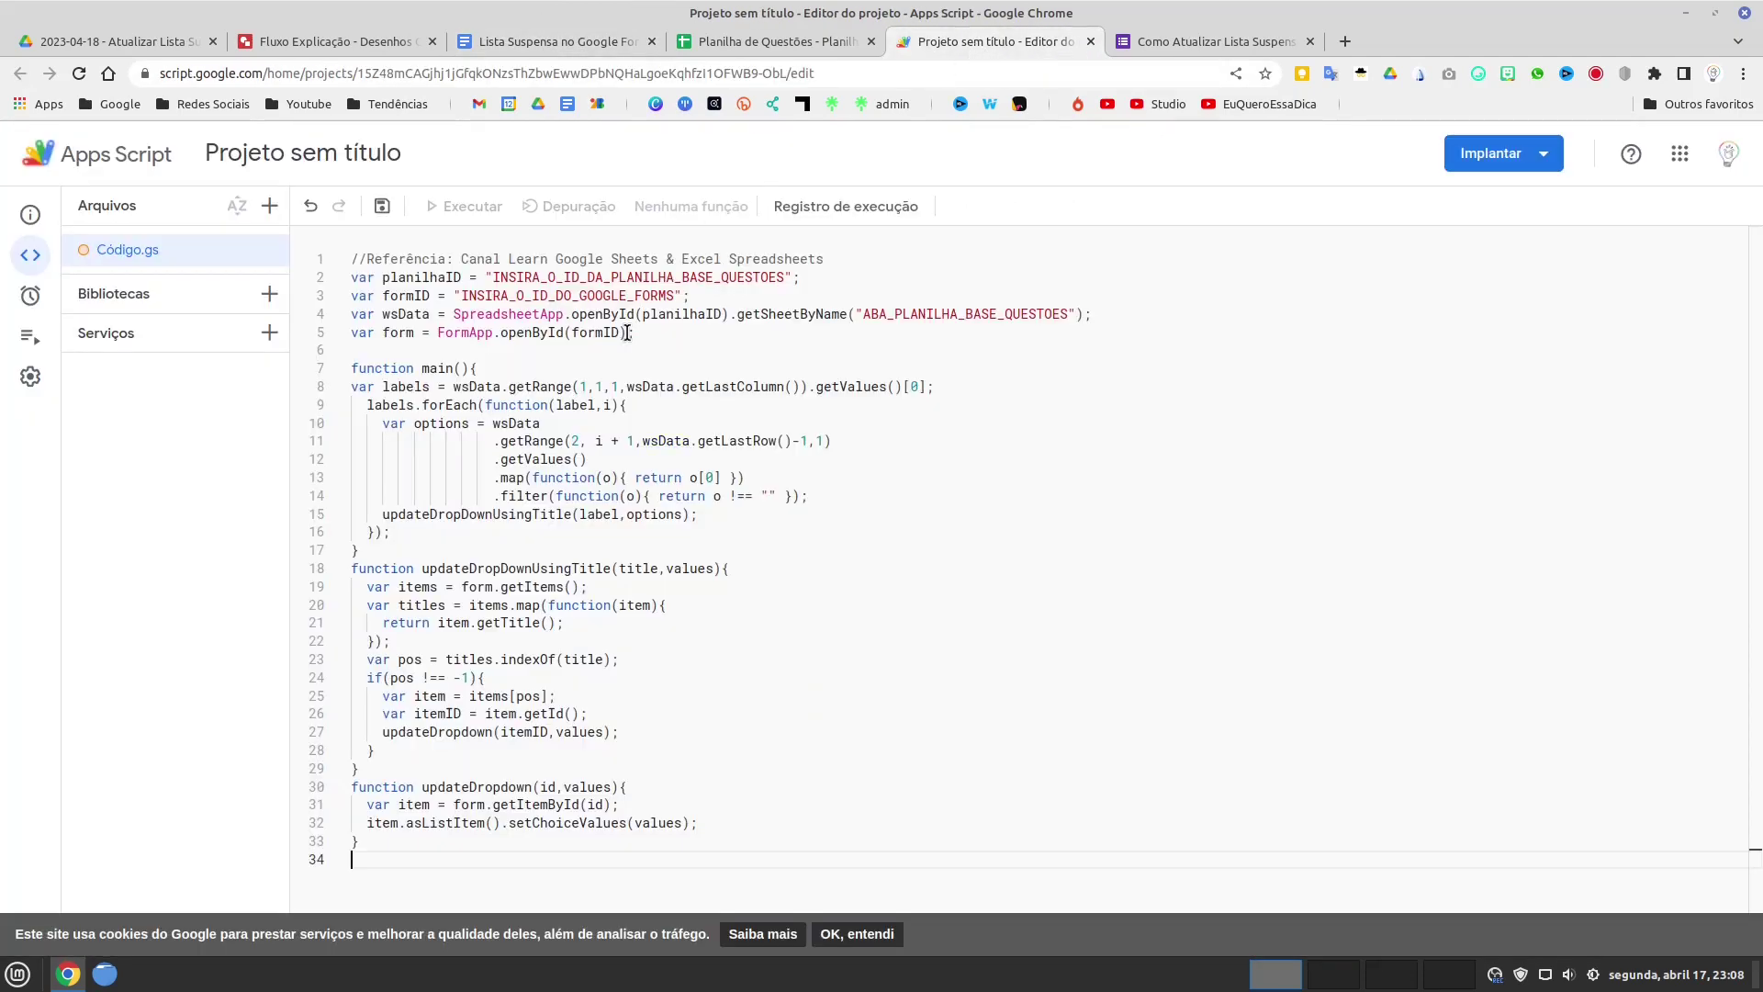
- Rename the Apps Script project as AtualizaForms
click(395, 156)
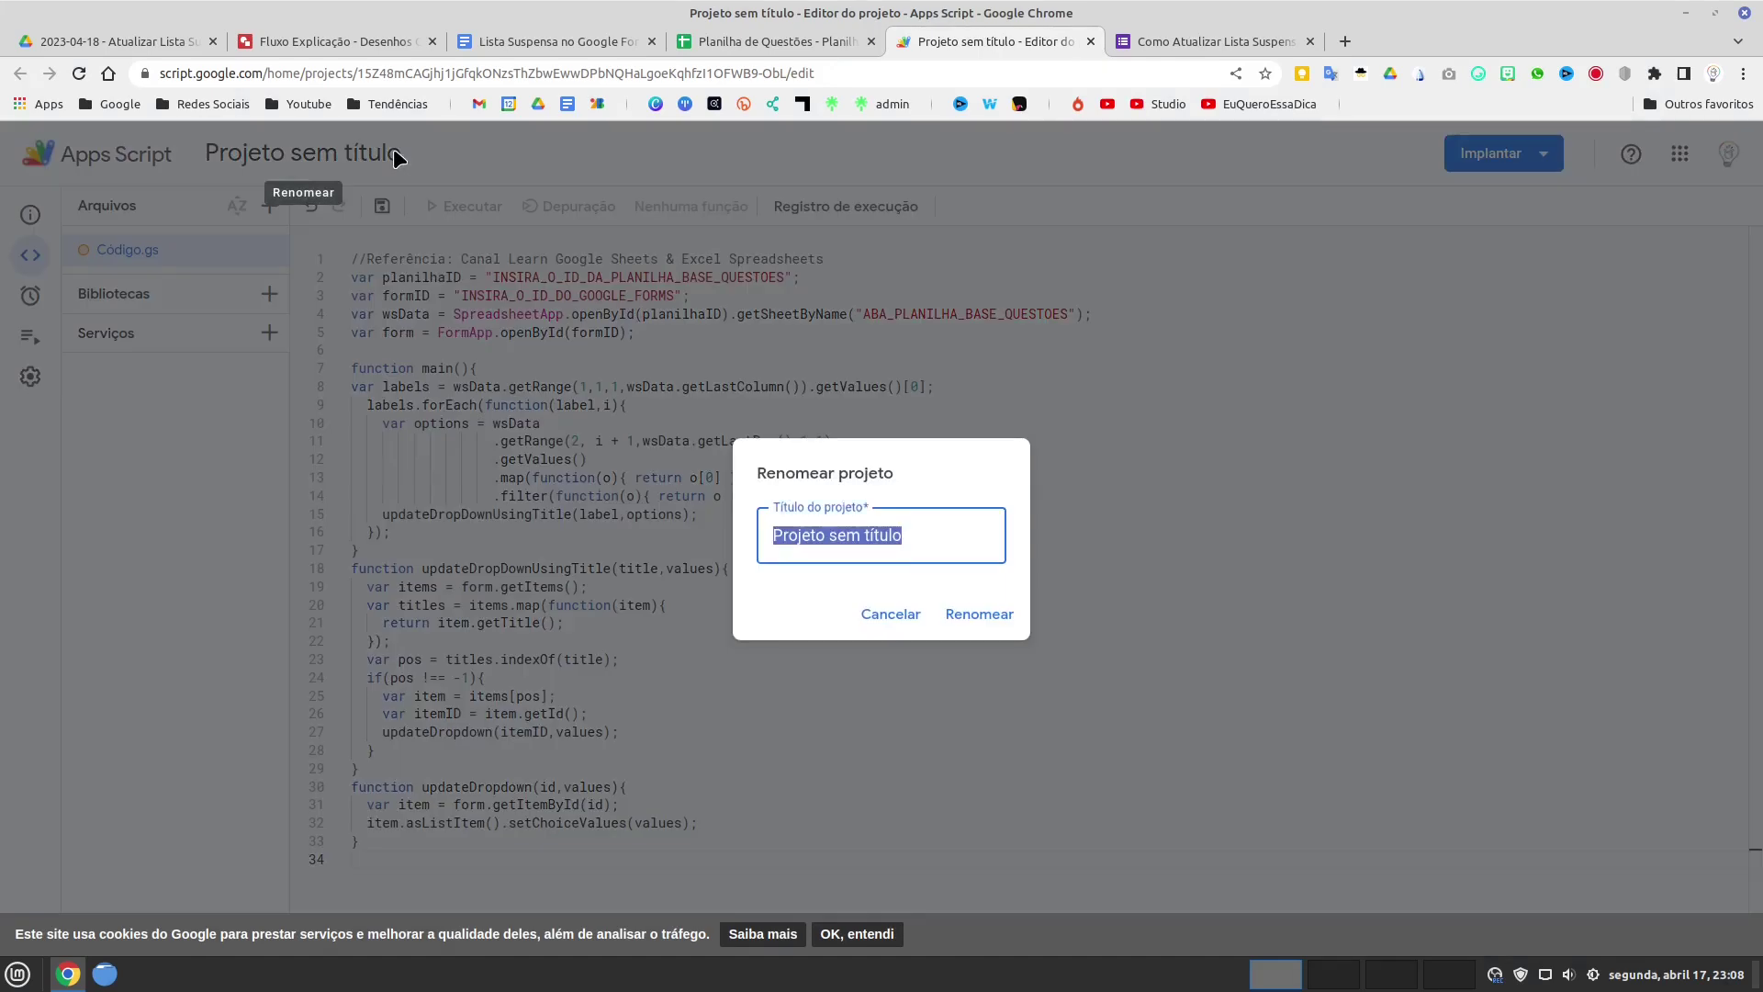
text(Atua)
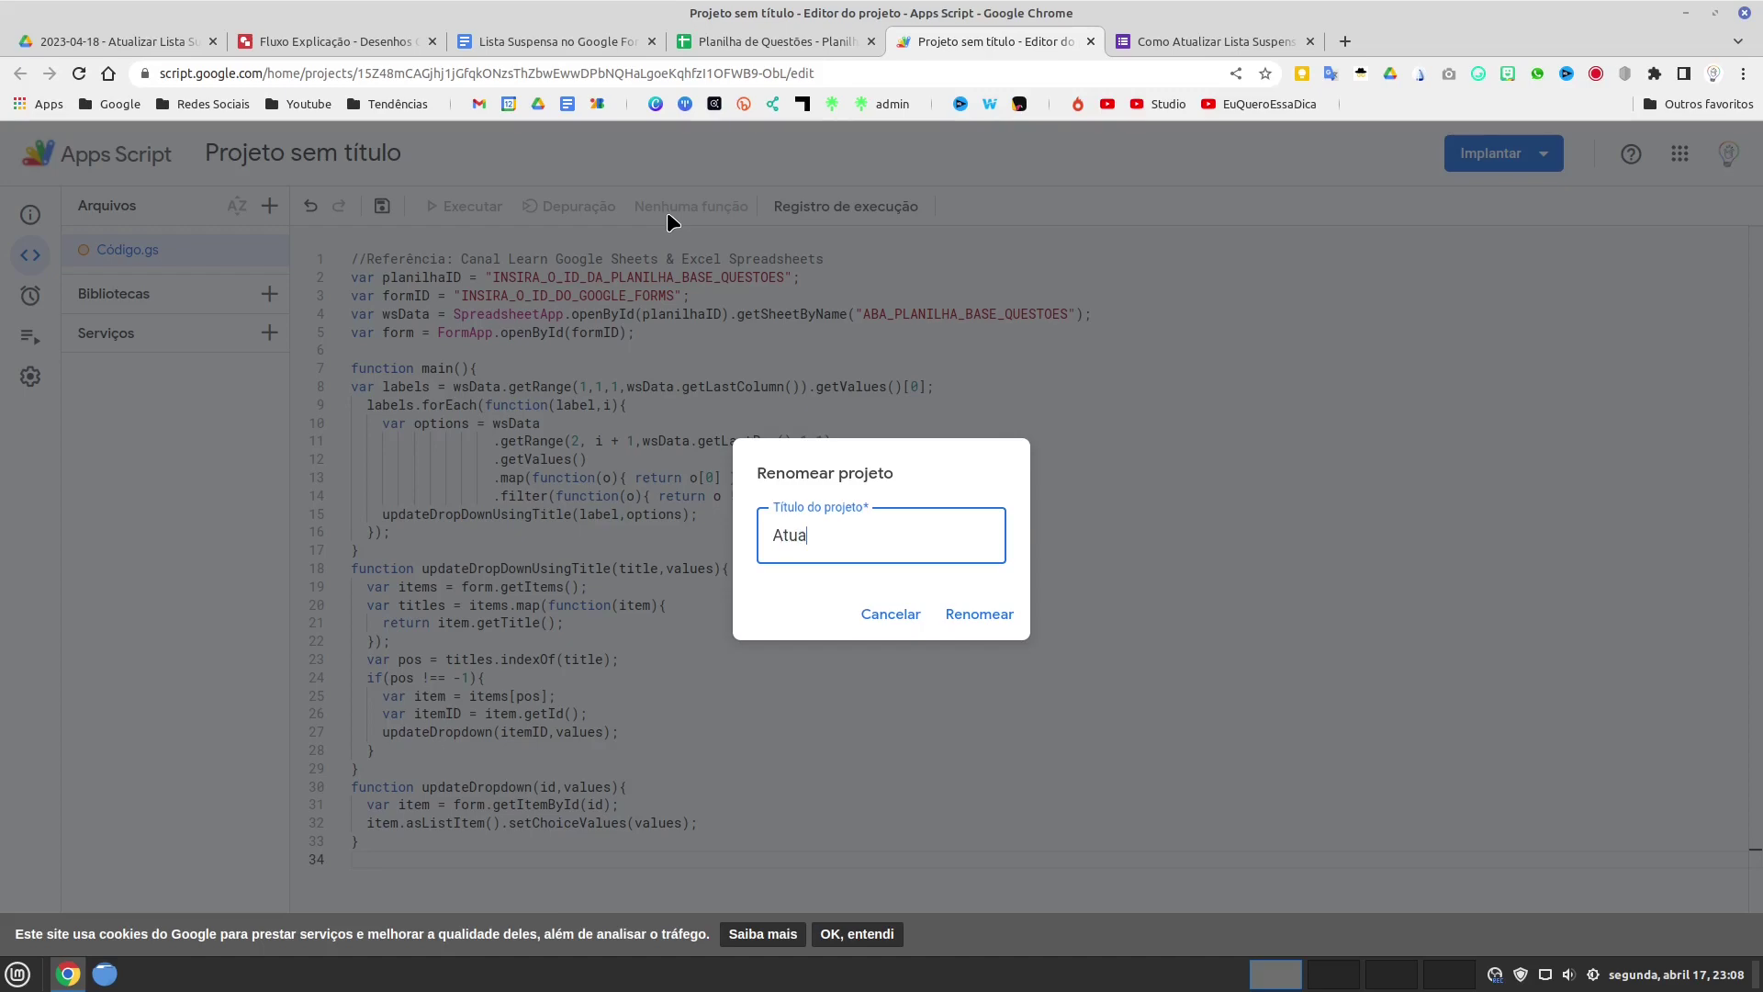
text(lizaForms)
click(979, 613)
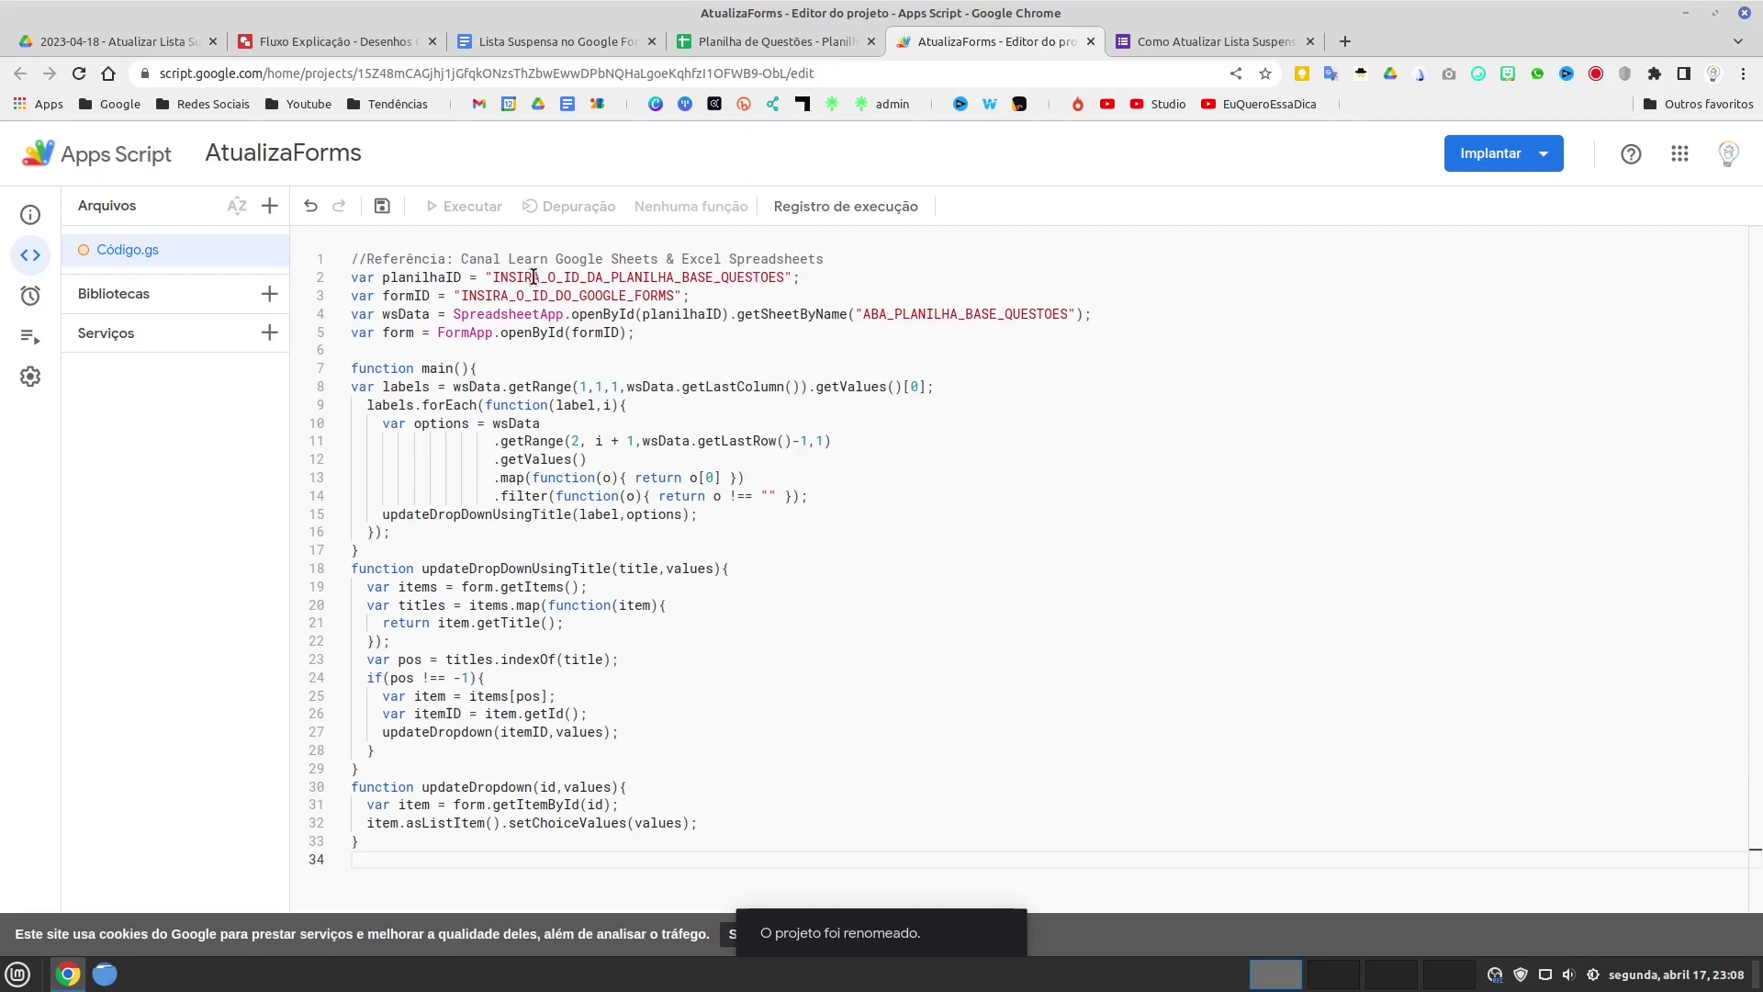
- Copy the full URL of Planilha de Questões for the script's planilhaID placeholder
drag(497, 276, 786, 277)
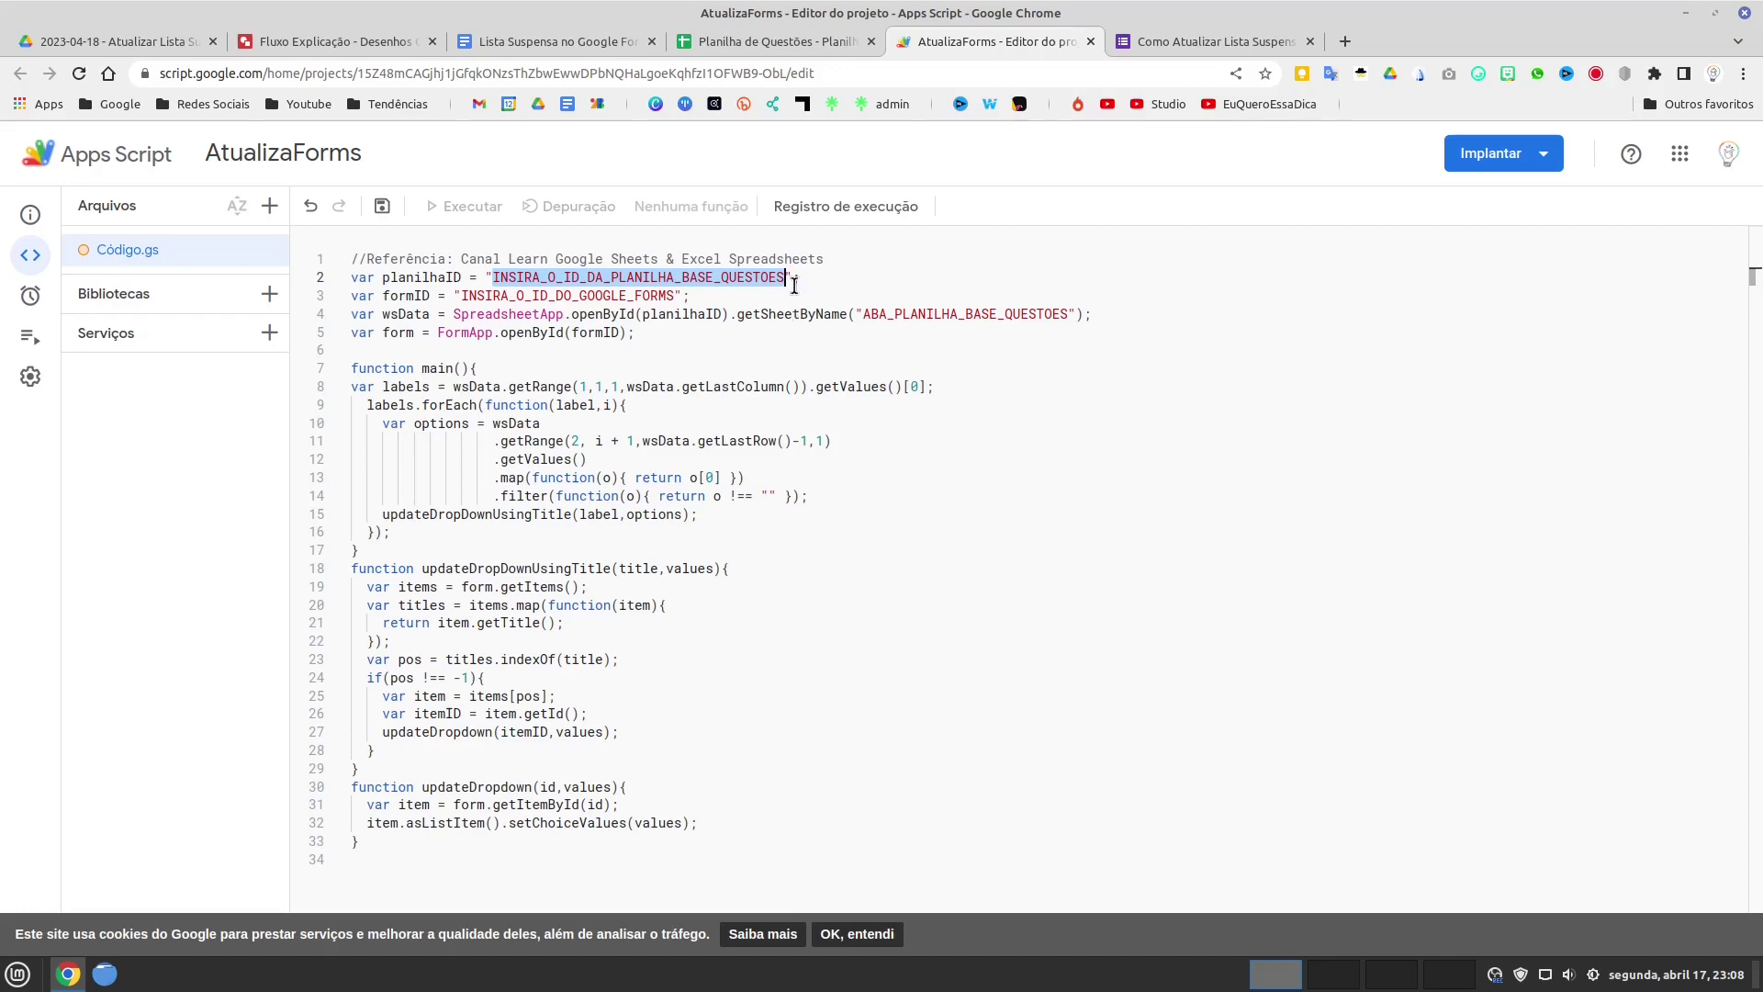
click(773, 40)
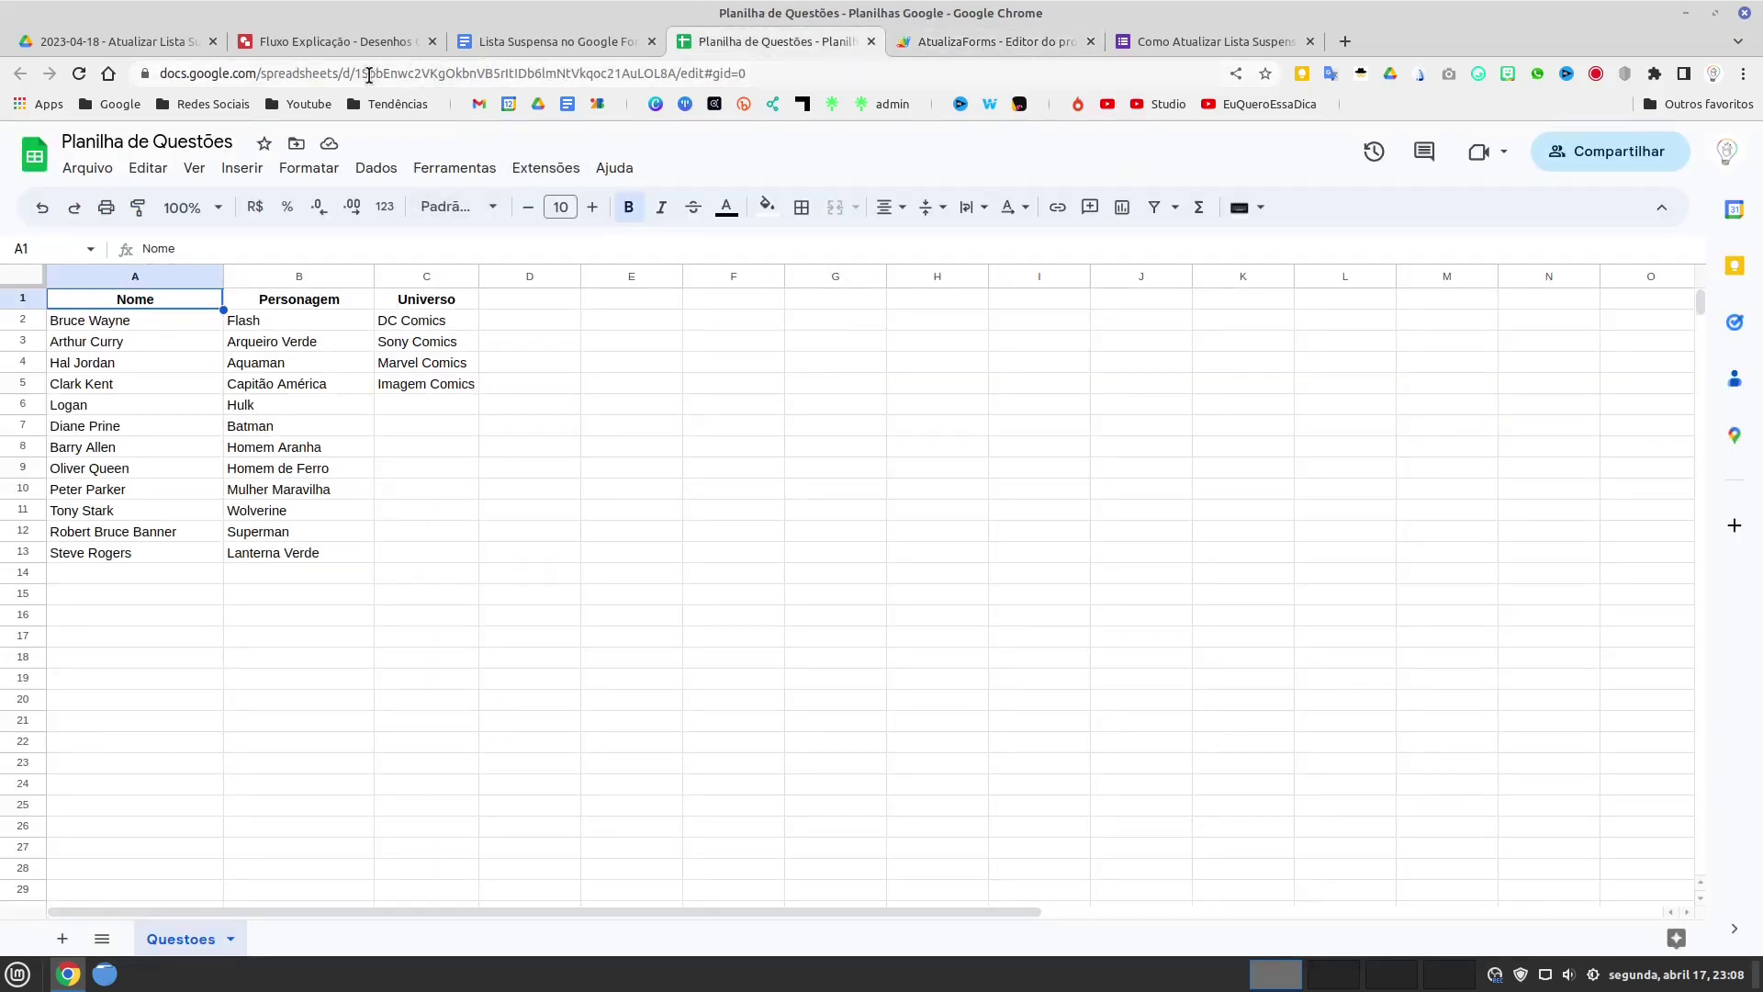
click(248, 74)
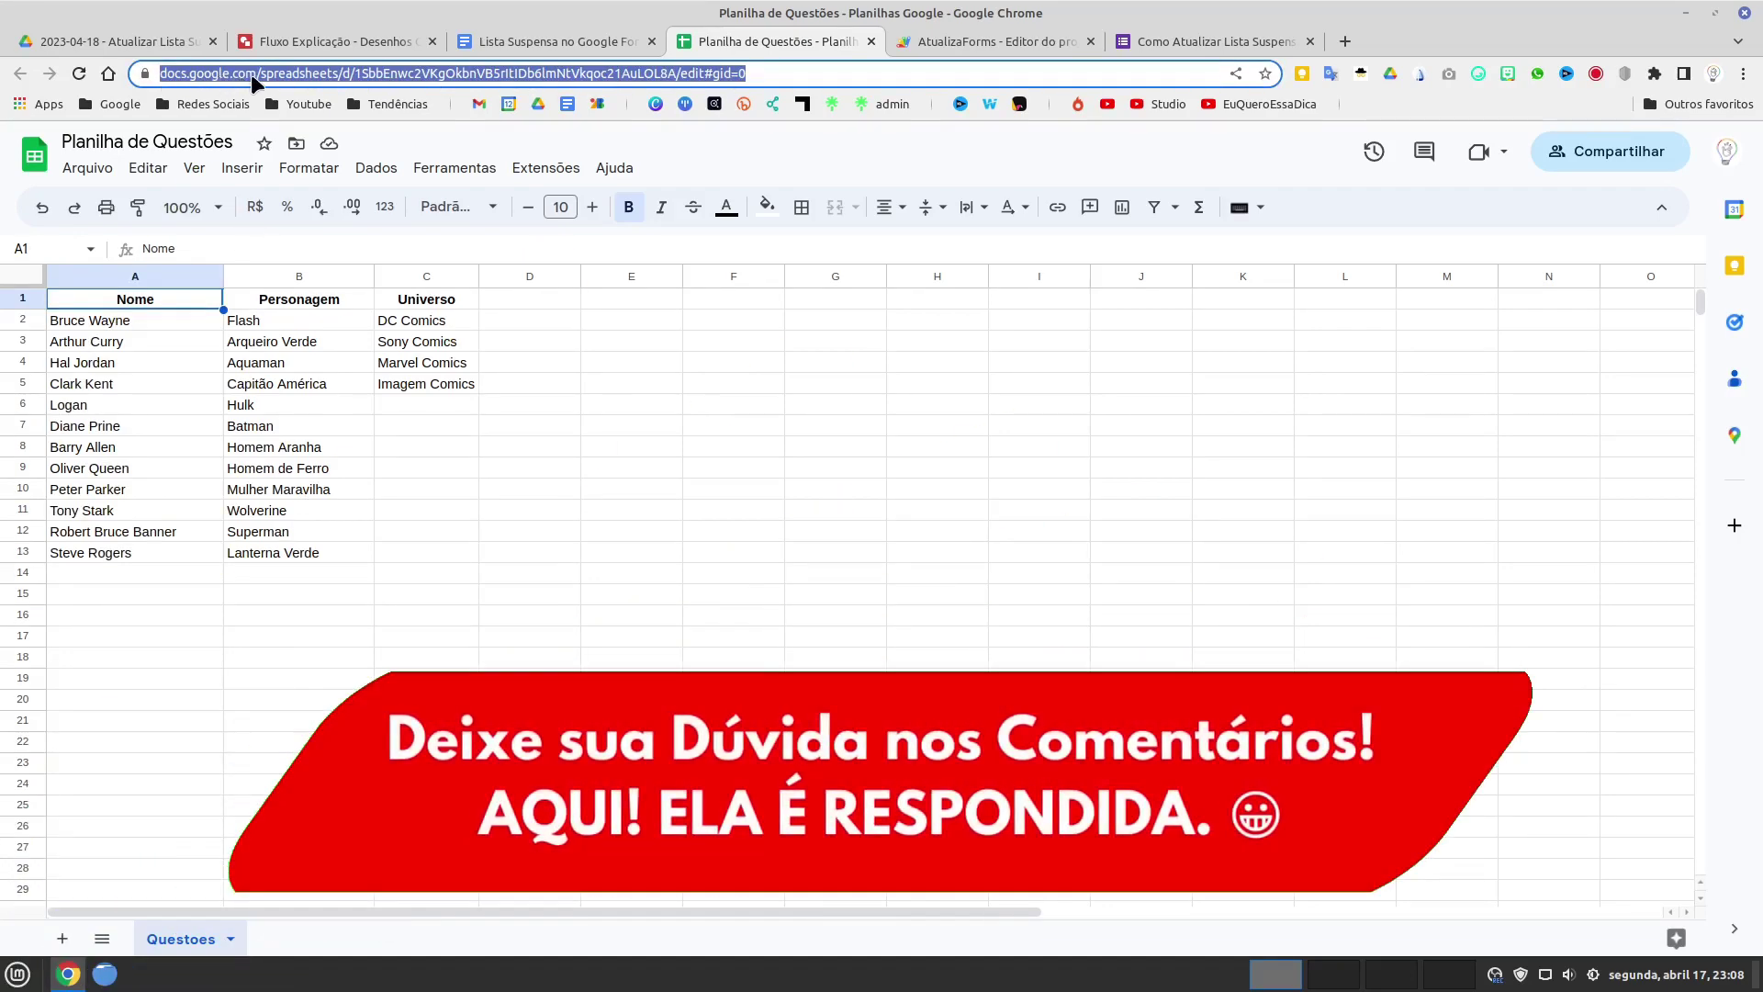
click(356, 73)
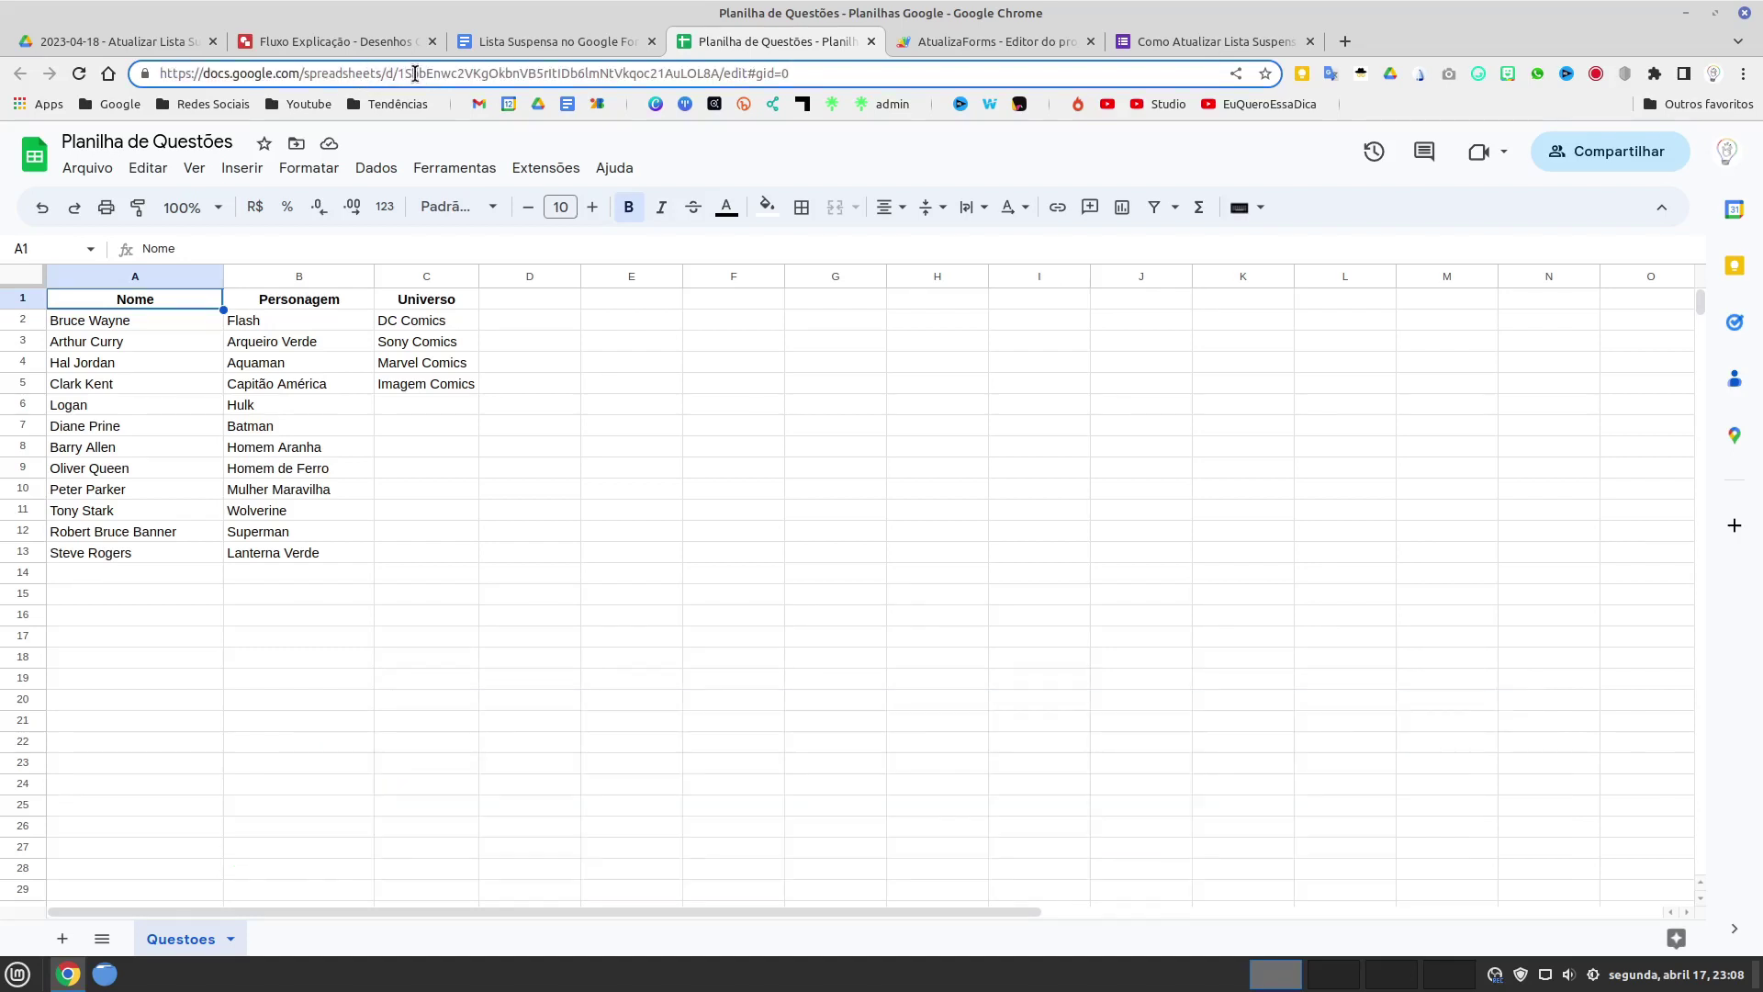
triple_click(503, 76)
key(ctrl+c)
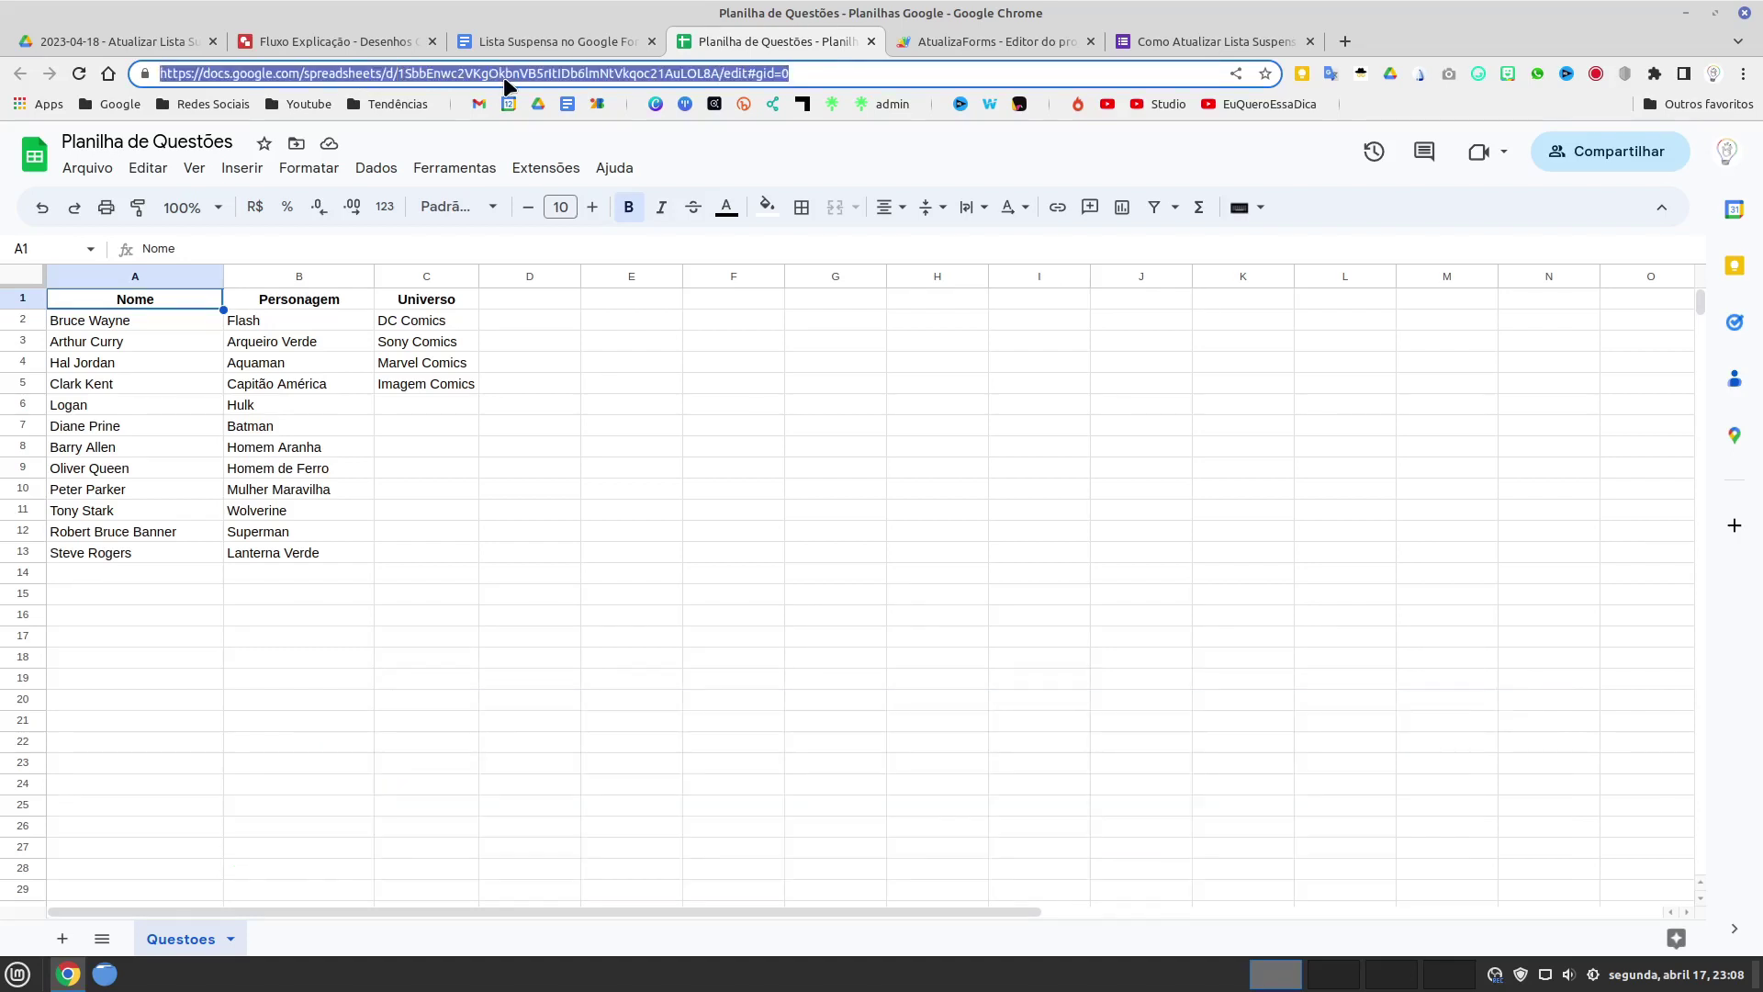
- Replace the planilhaID placeholder in the script with the copied spreadsheet URL and trim it down to only the spreadsheet ID
click(954, 30)
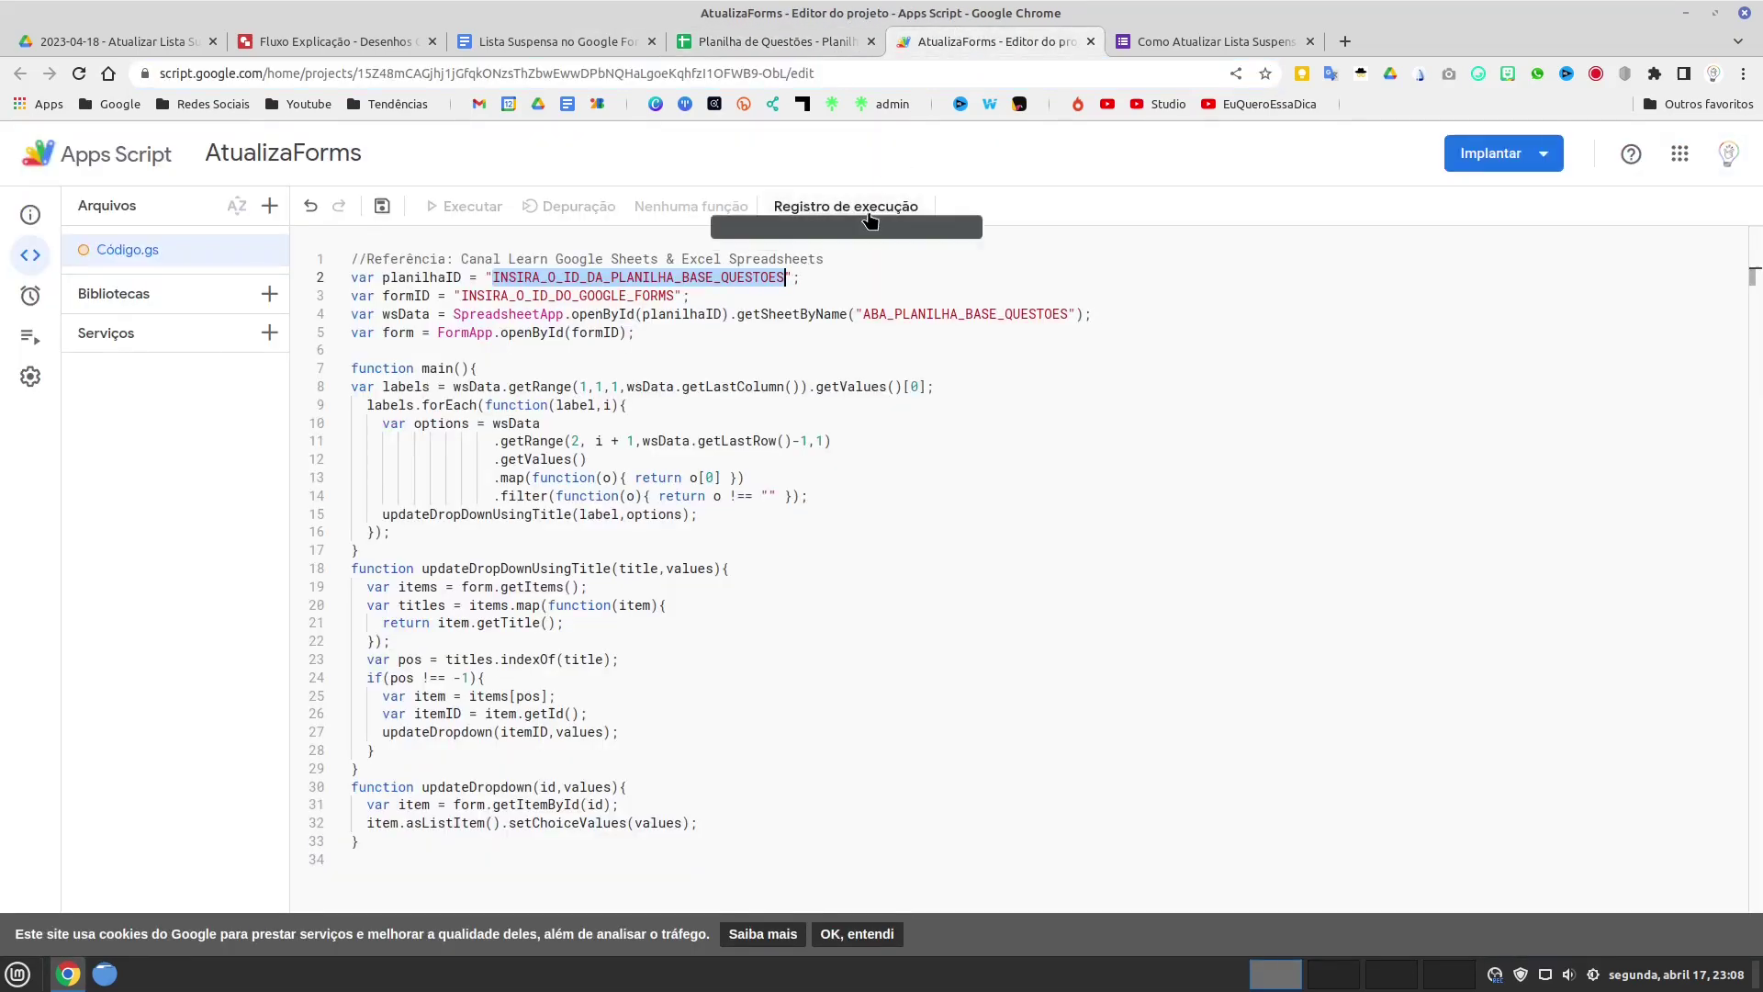
click(782, 275)
drag(783, 275, 493, 276)
key(ctrl+v)
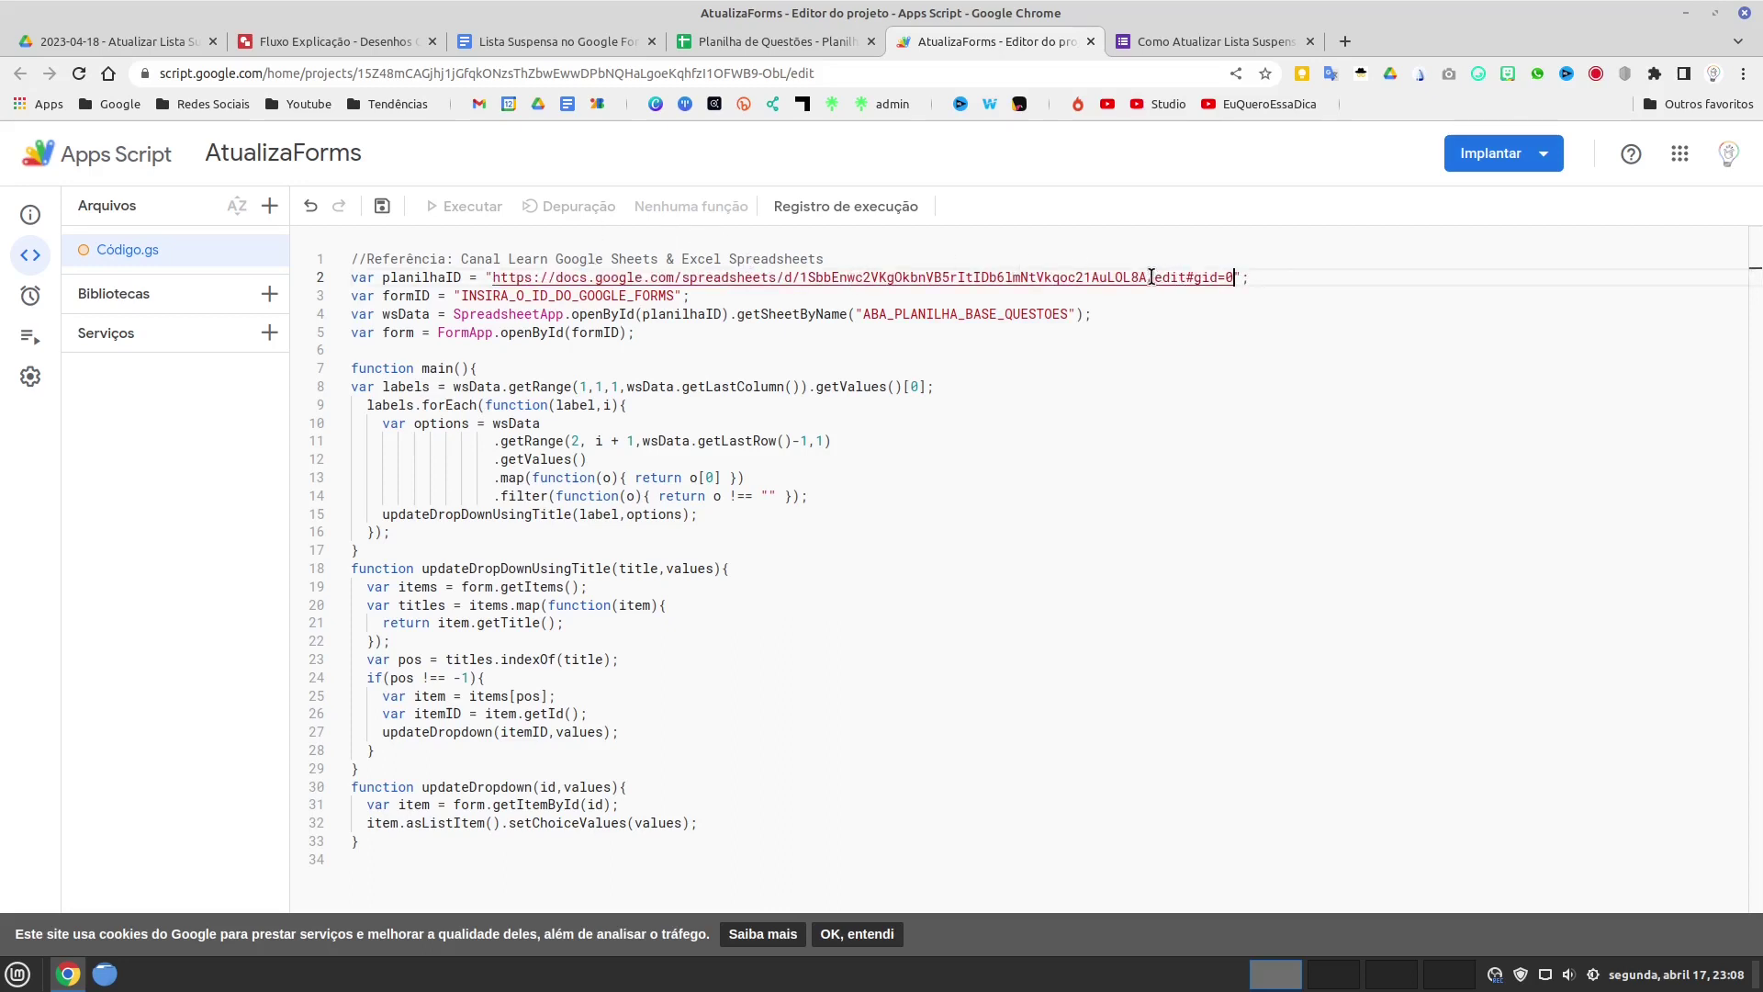
drag(1235, 276, 1155, 277)
key(BackSpace)
key(BackSpace)
drag(799, 276, 492, 277)
key(BackSpace)
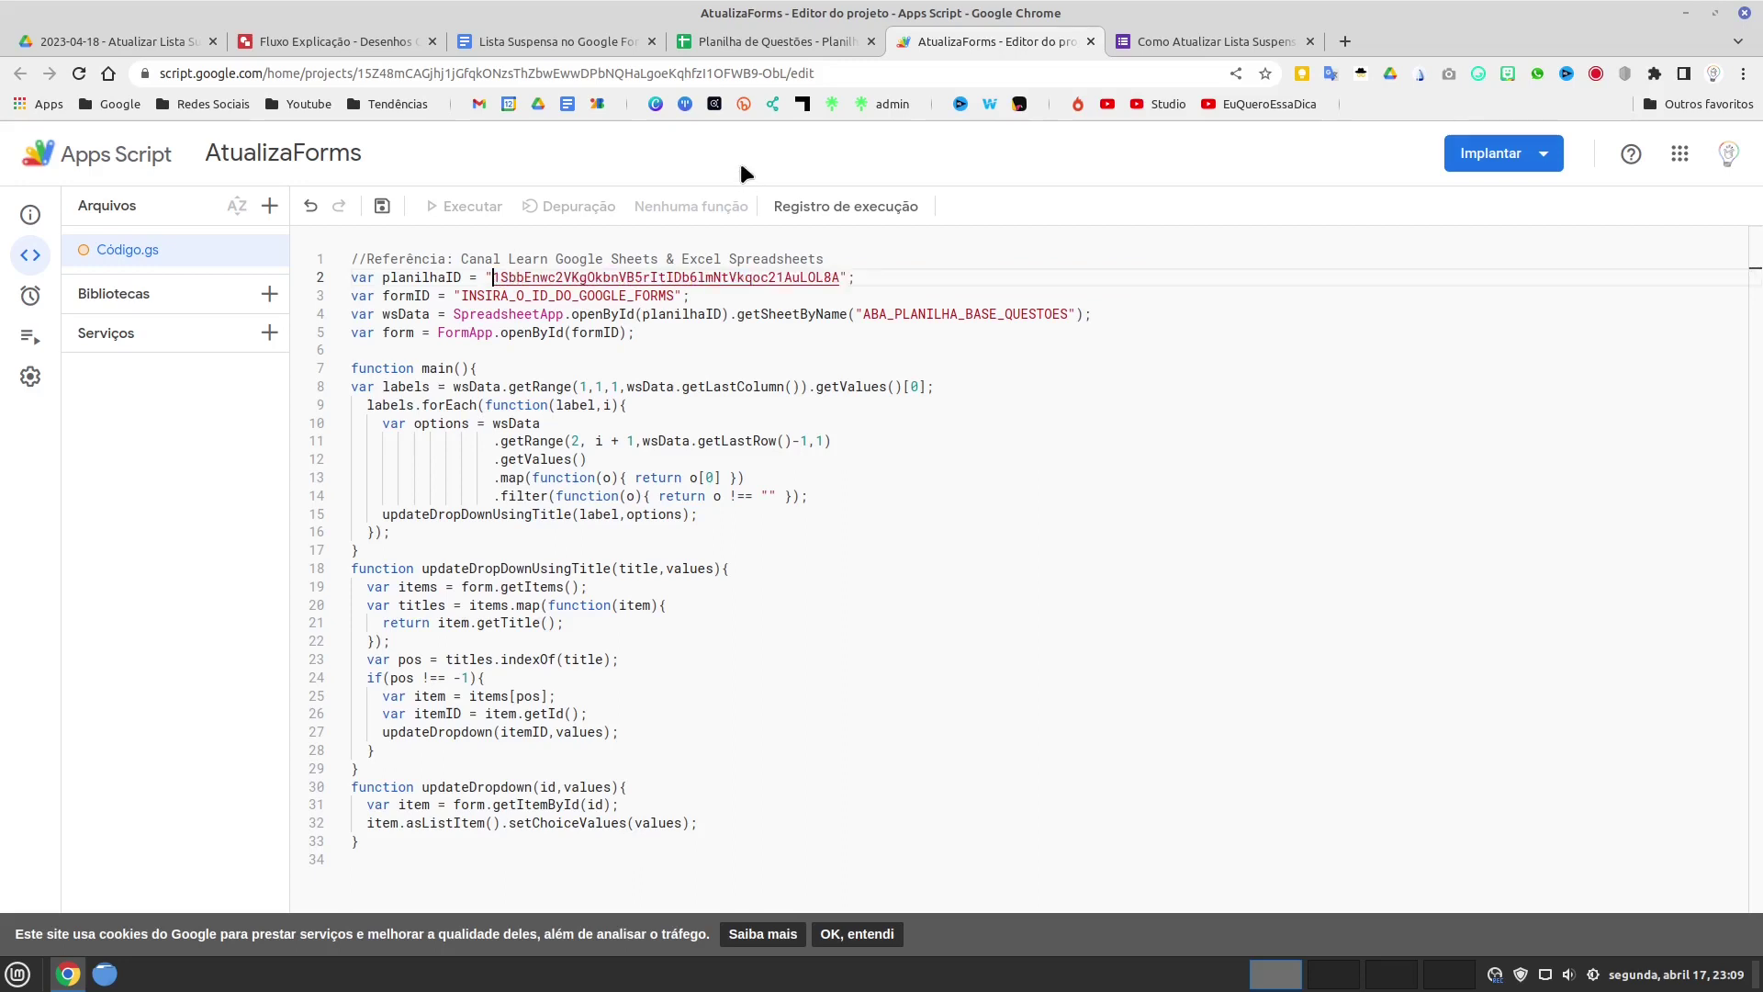
click(912, 407)
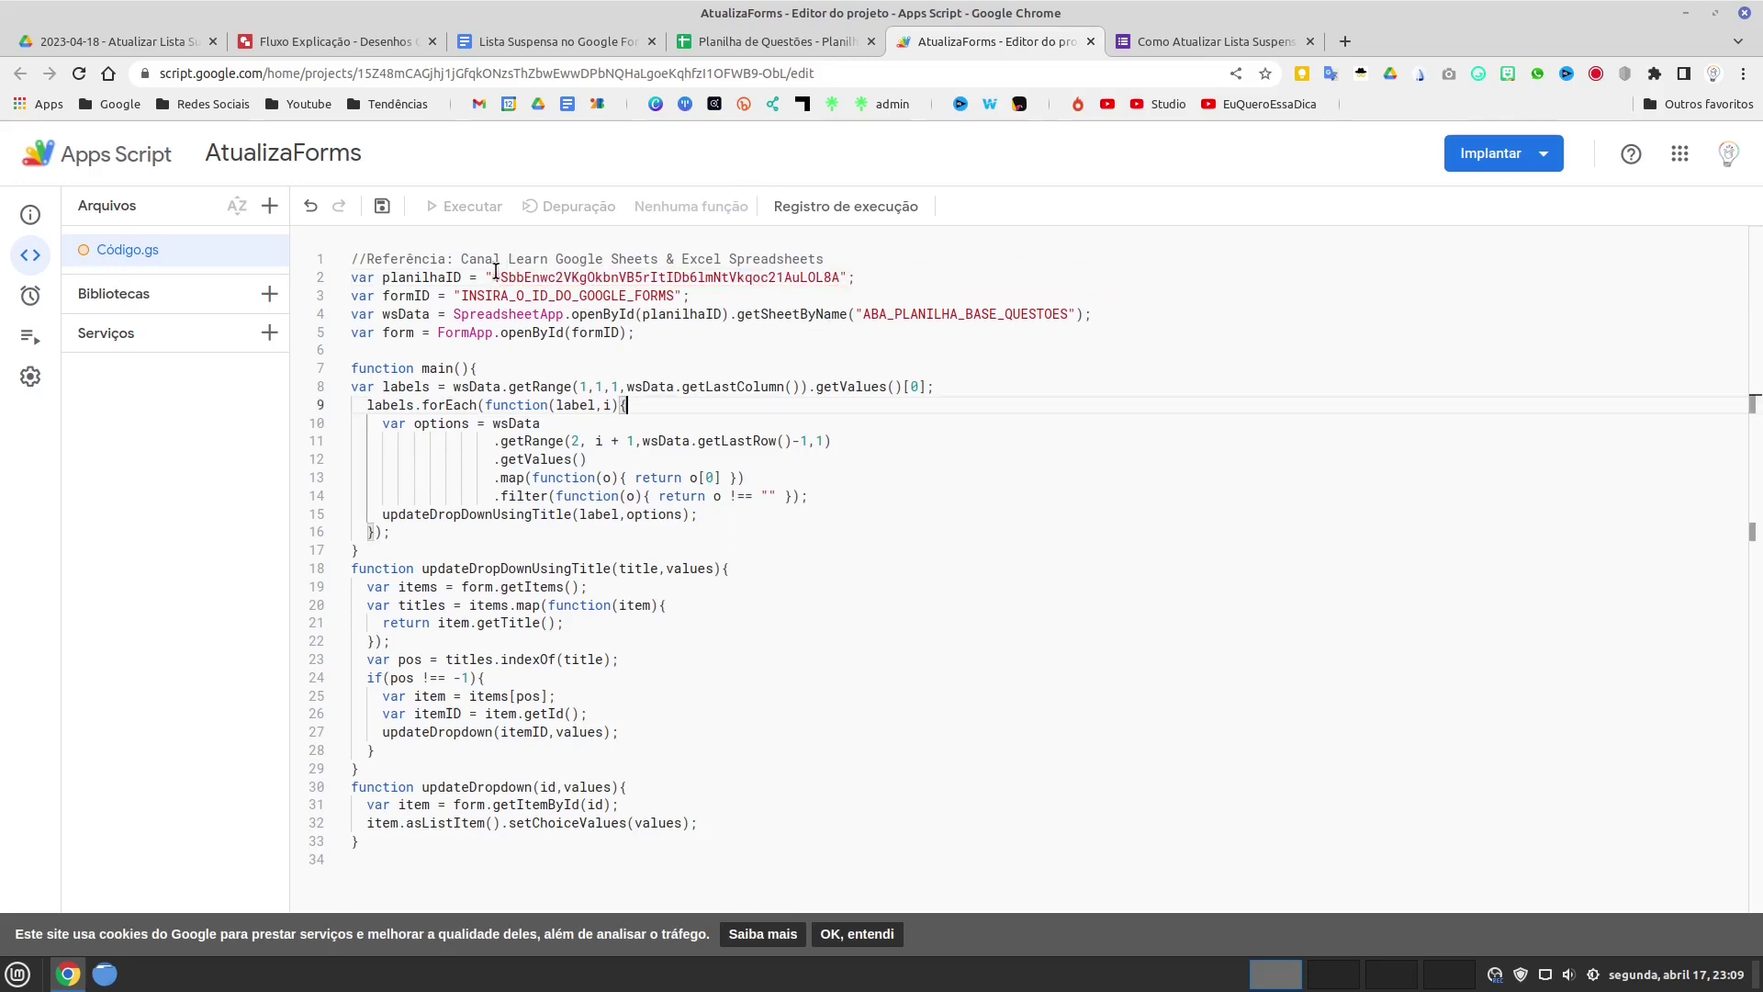
- Check the ID in the spreadsheet's URL against the planilhaID value in the script
click(781, 43)
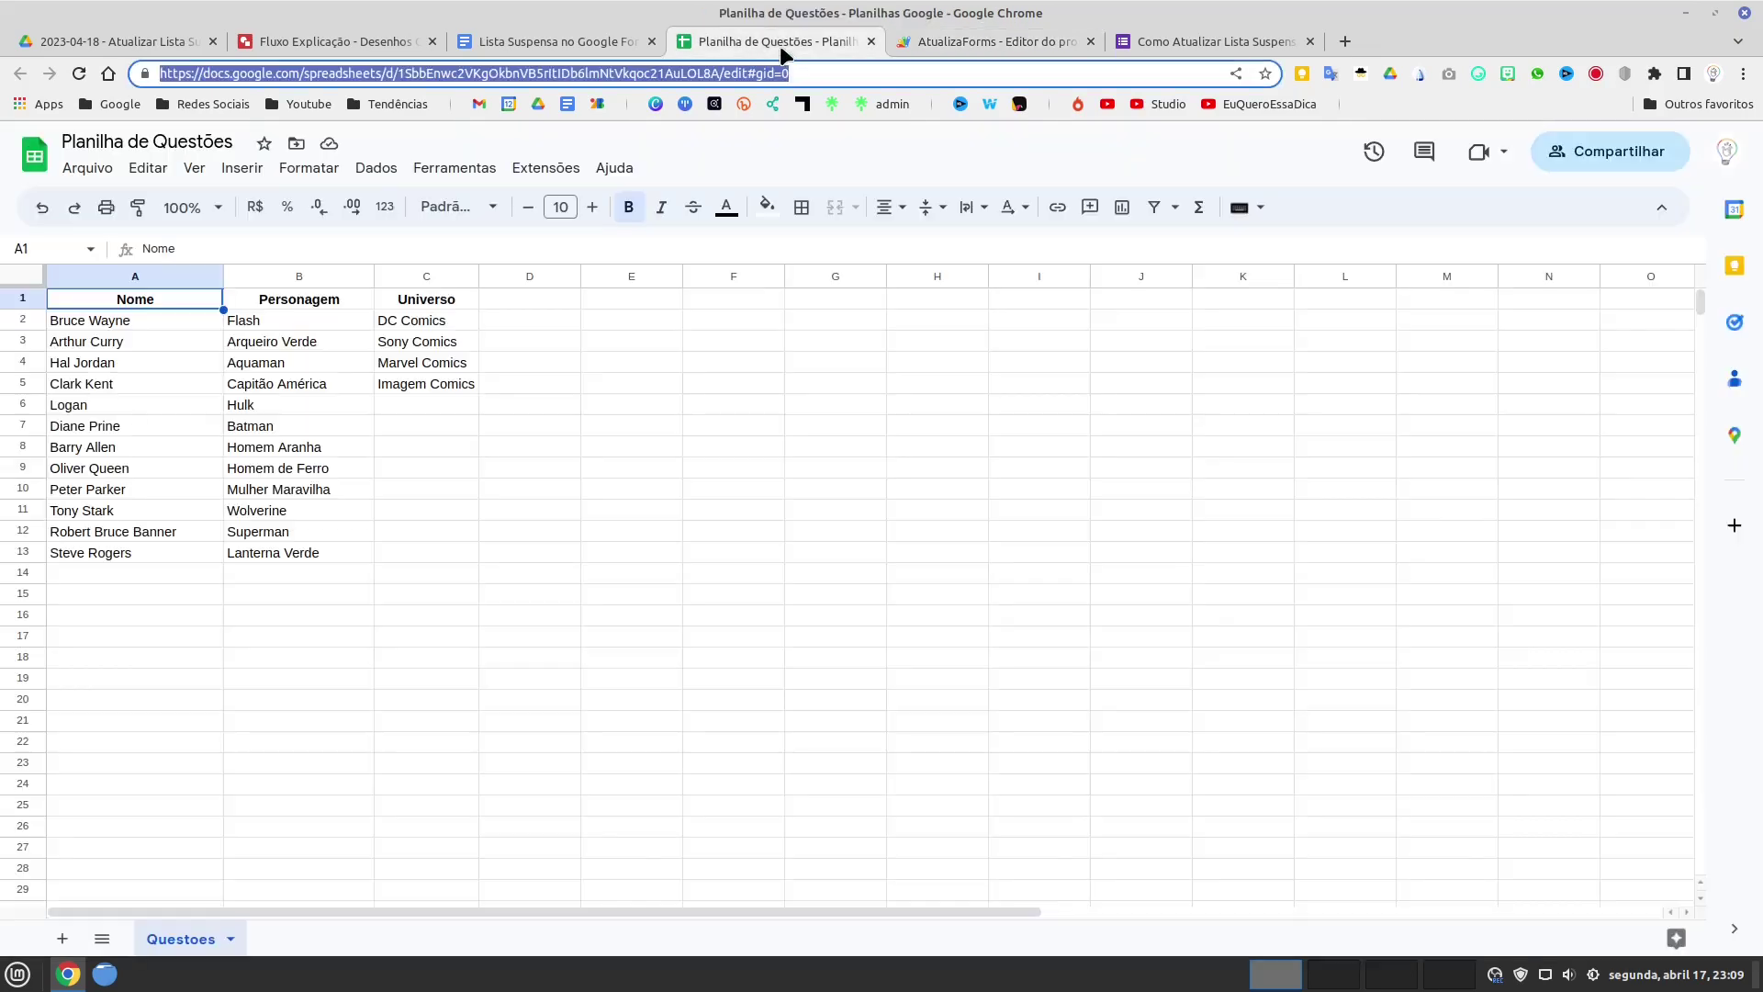
click(446, 74)
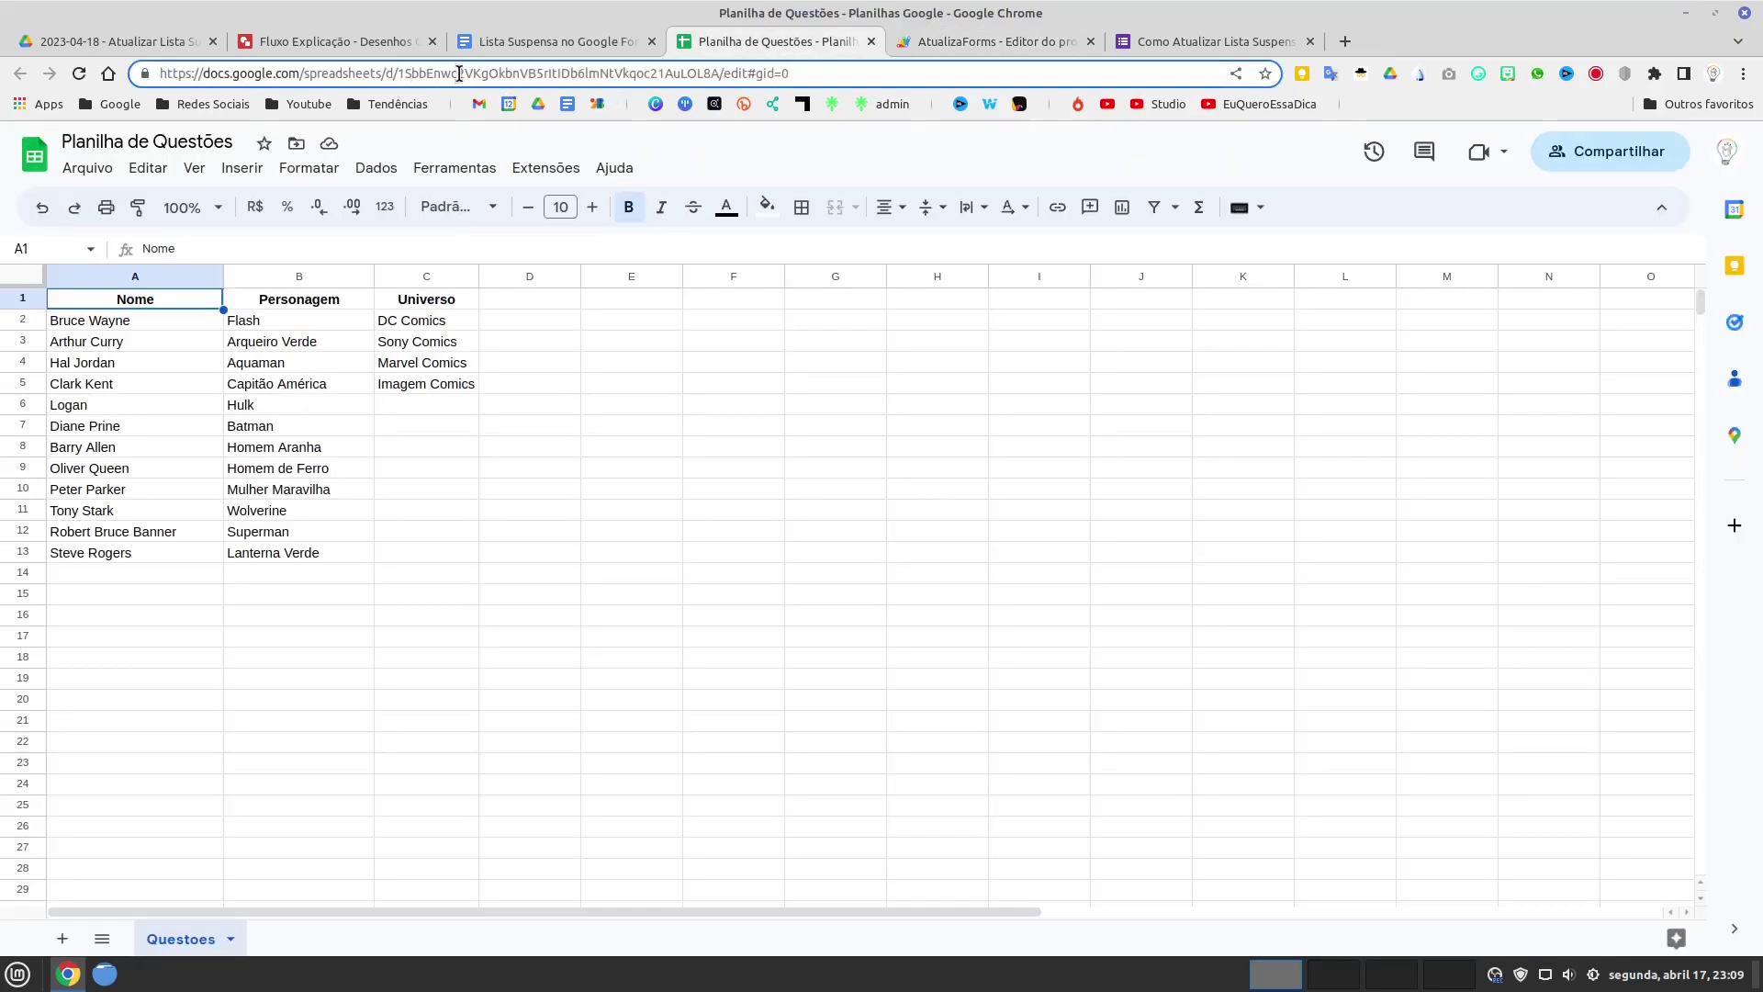
click(925, 38)
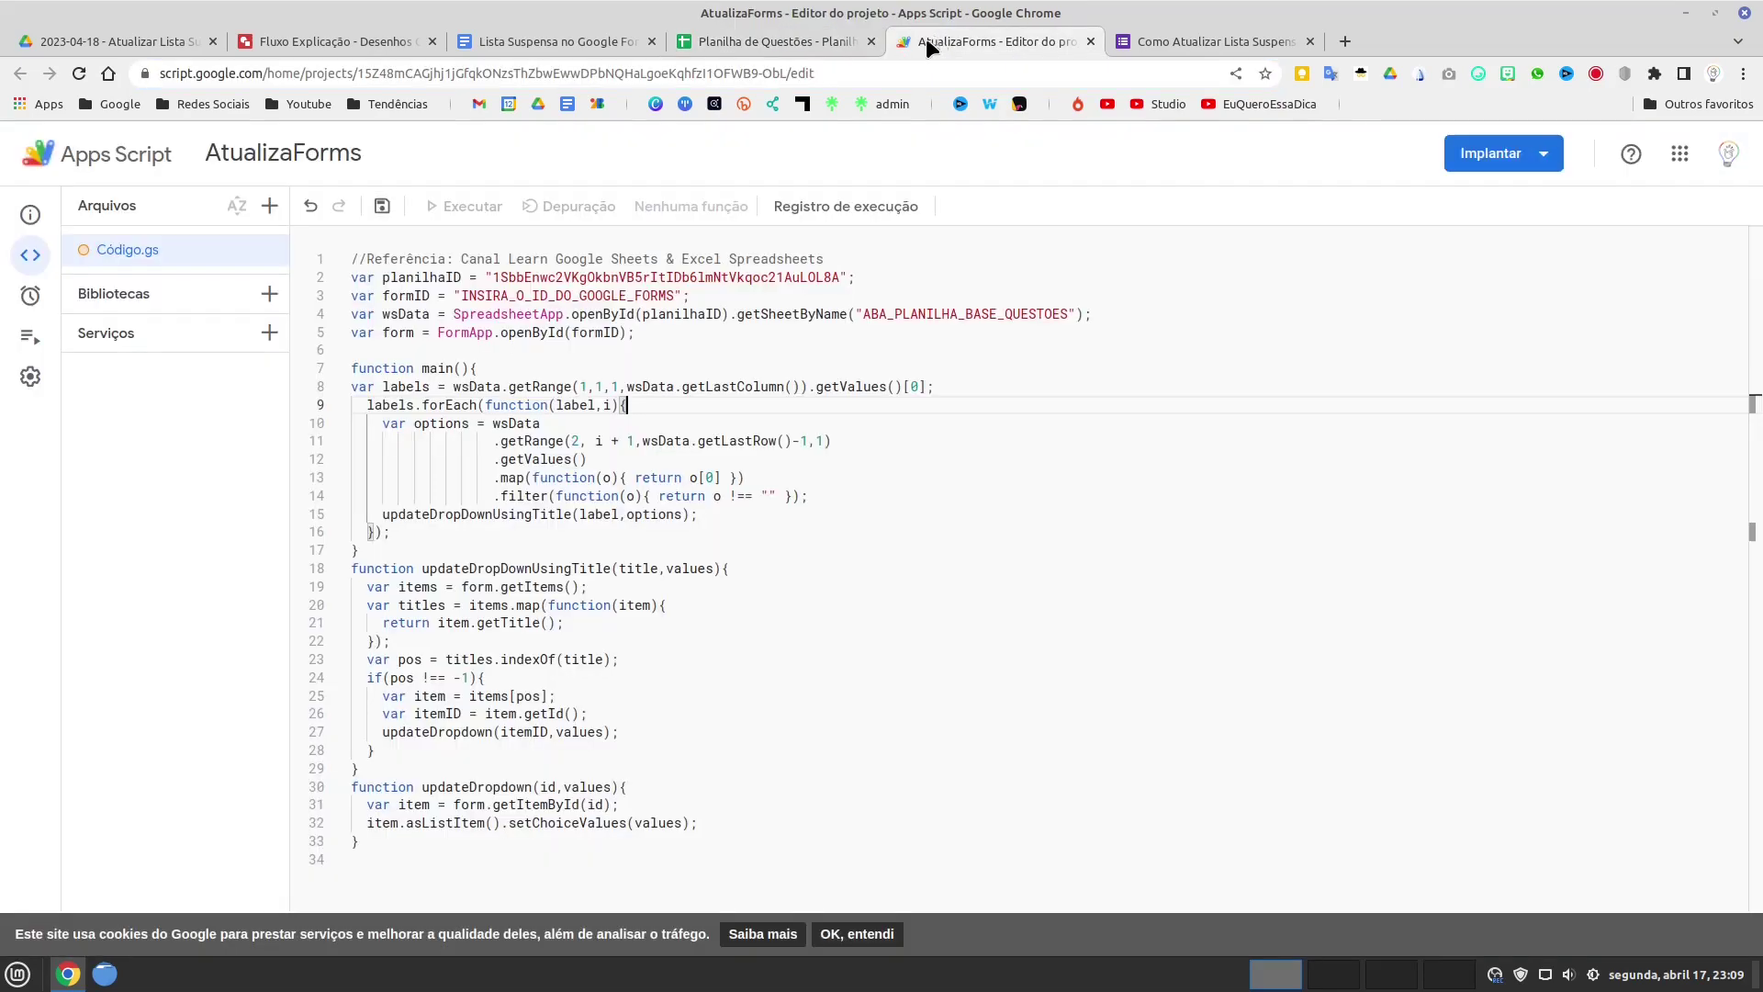
- Copy the form ID from the URL of the Como Atualizar Lista Suspensa via Apps Script form
click(1173, 39)
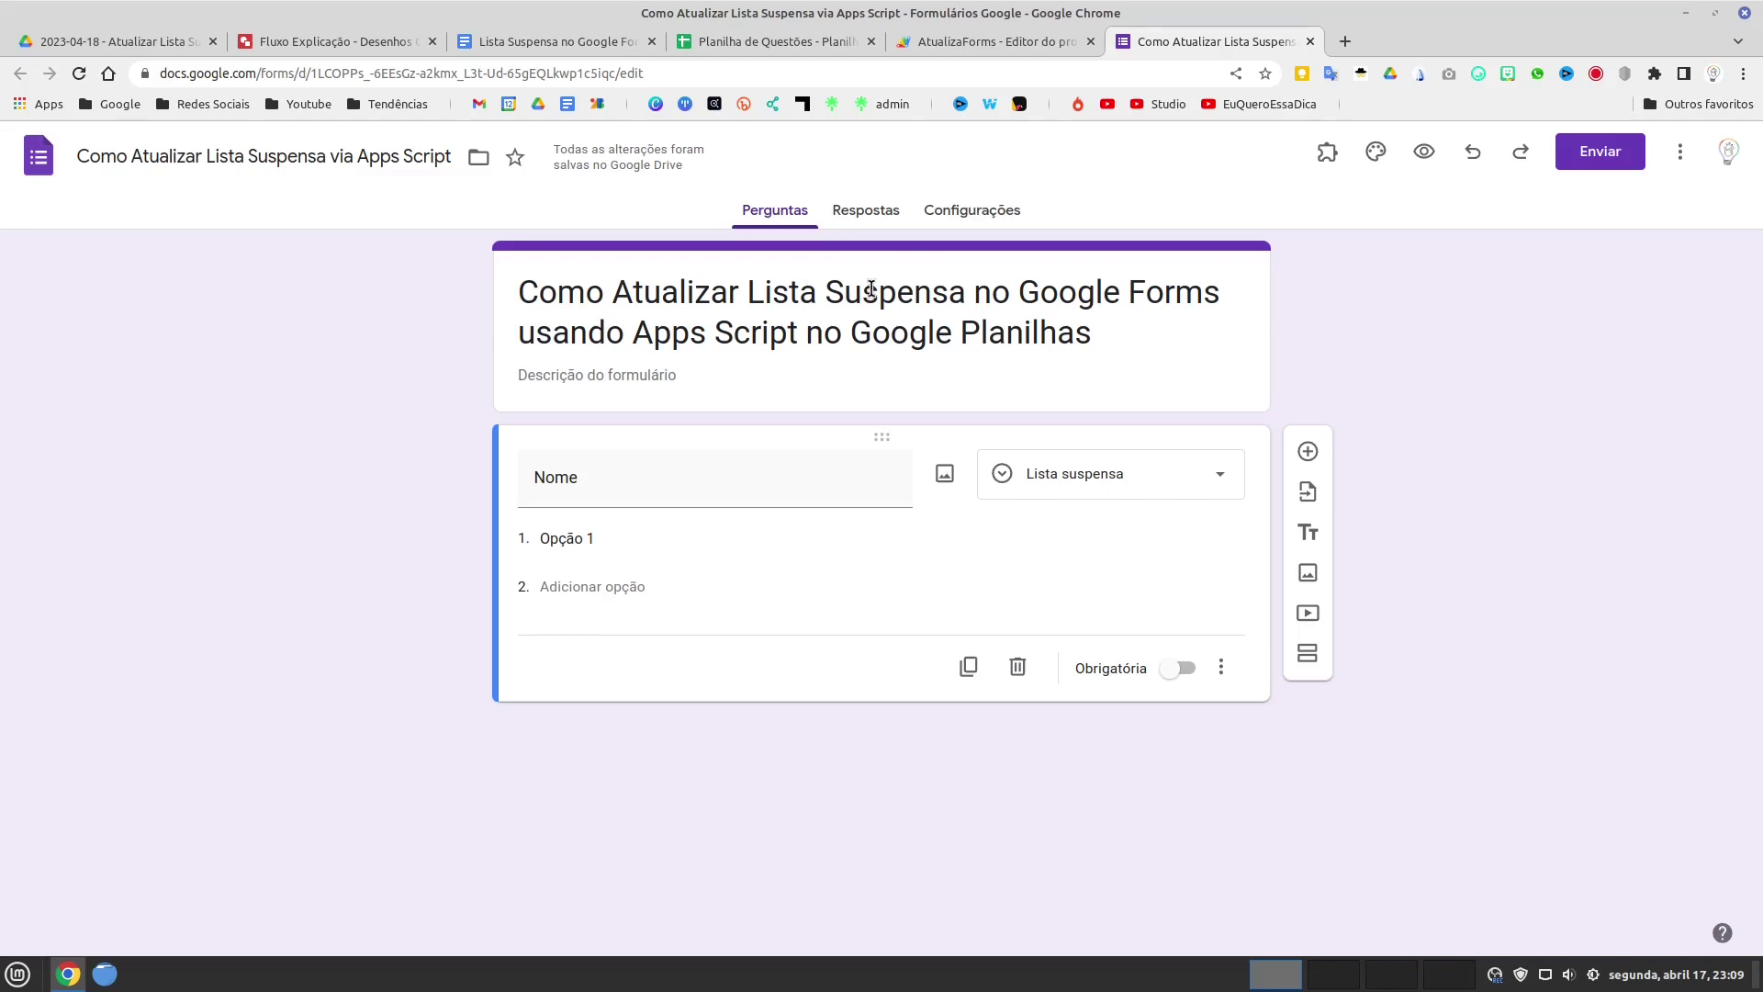
drag(615, 73, 326, 71)
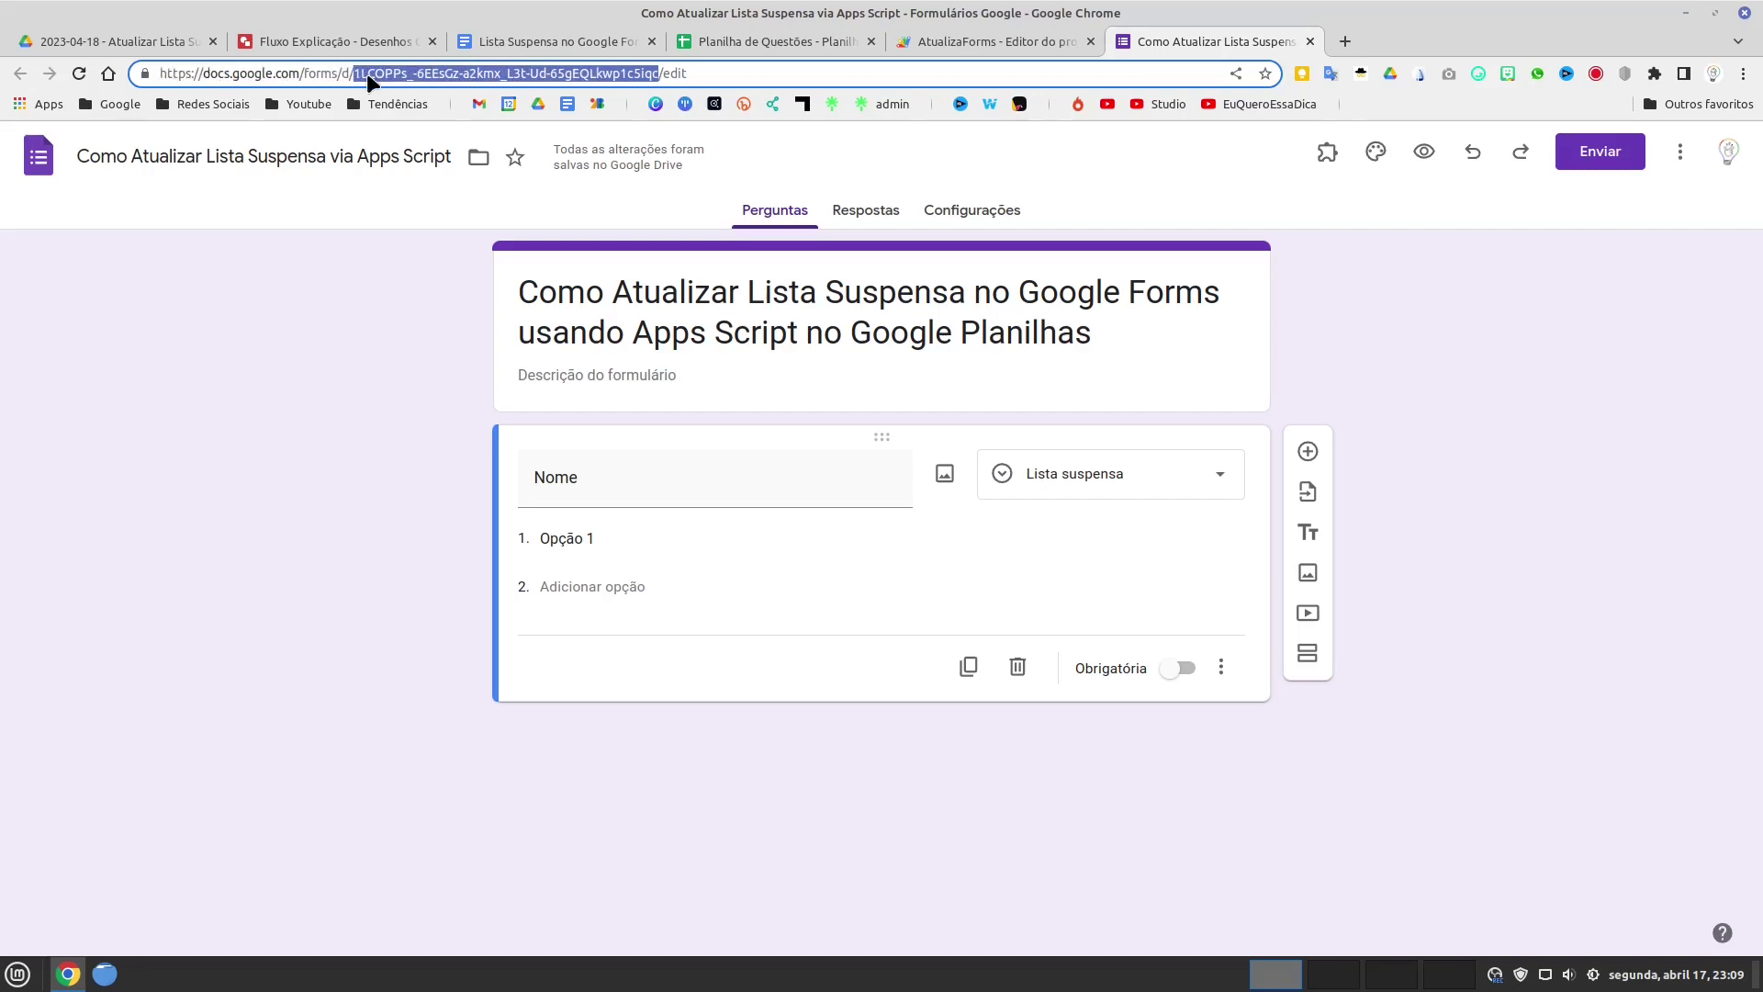
right_click(368, 77)
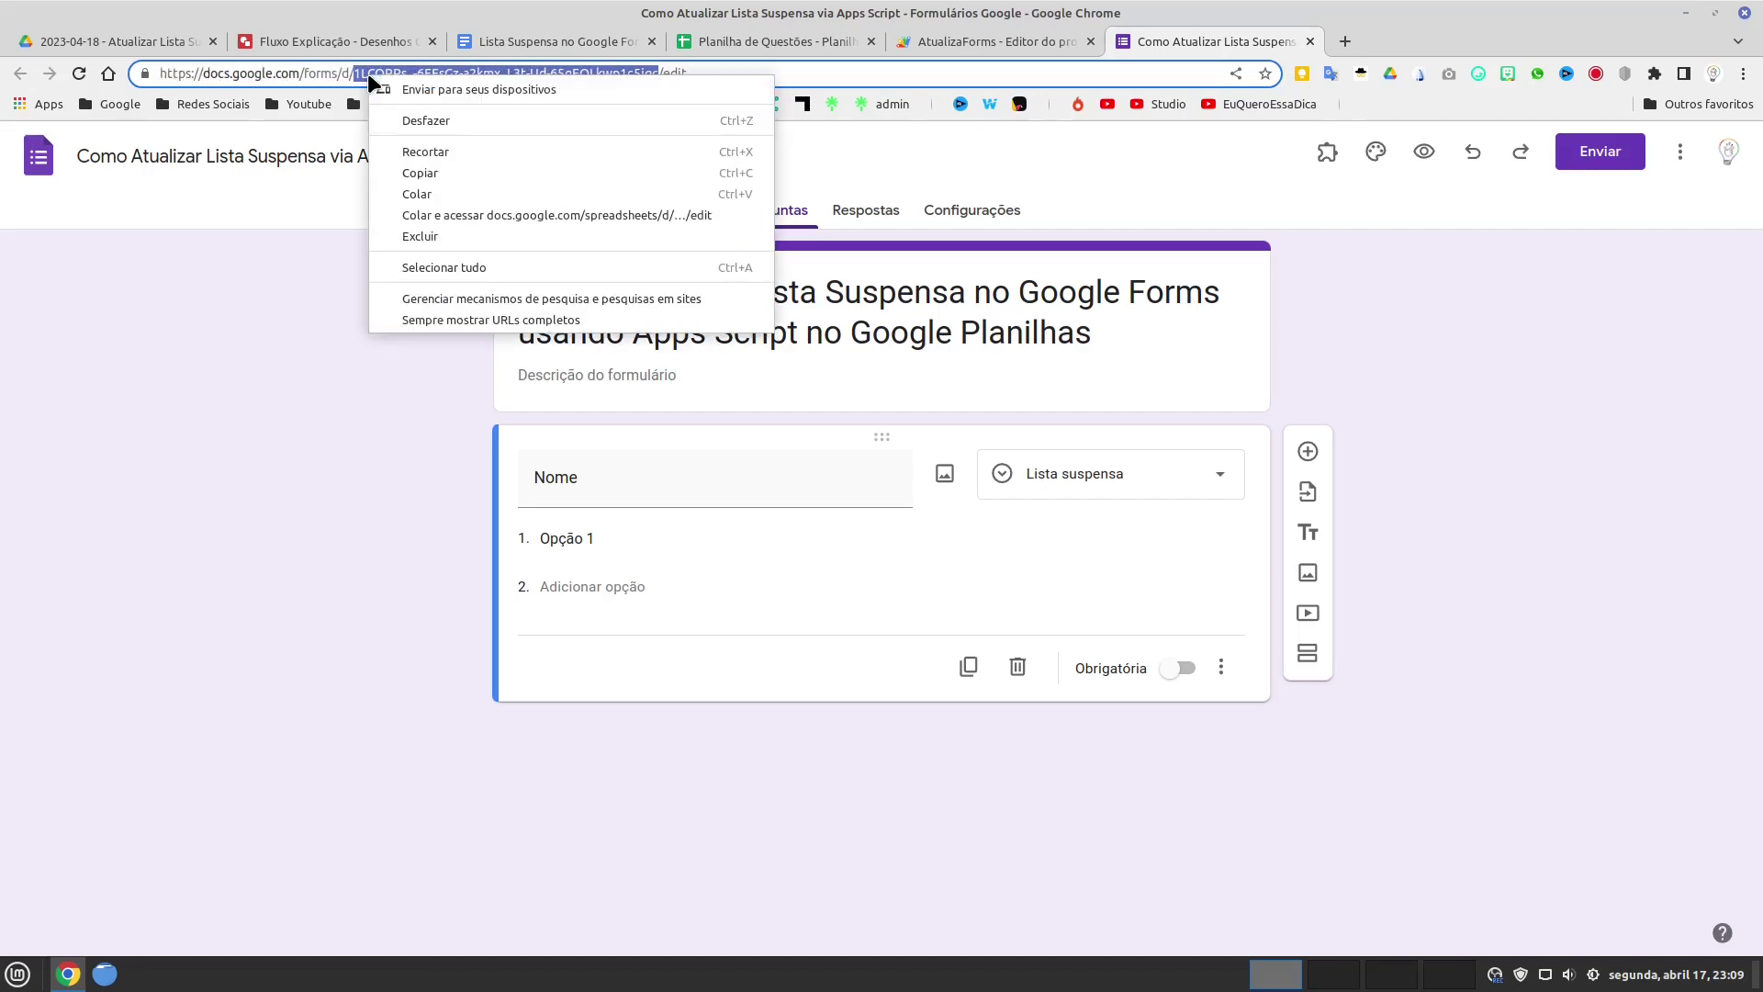
click(421, 173)
- Replace the INSIRA_O_ID_DO_GOOGLE_FORMS placeholder in the script's formID variable with the copied form ID and check it against the form's URL
click(972, 42)
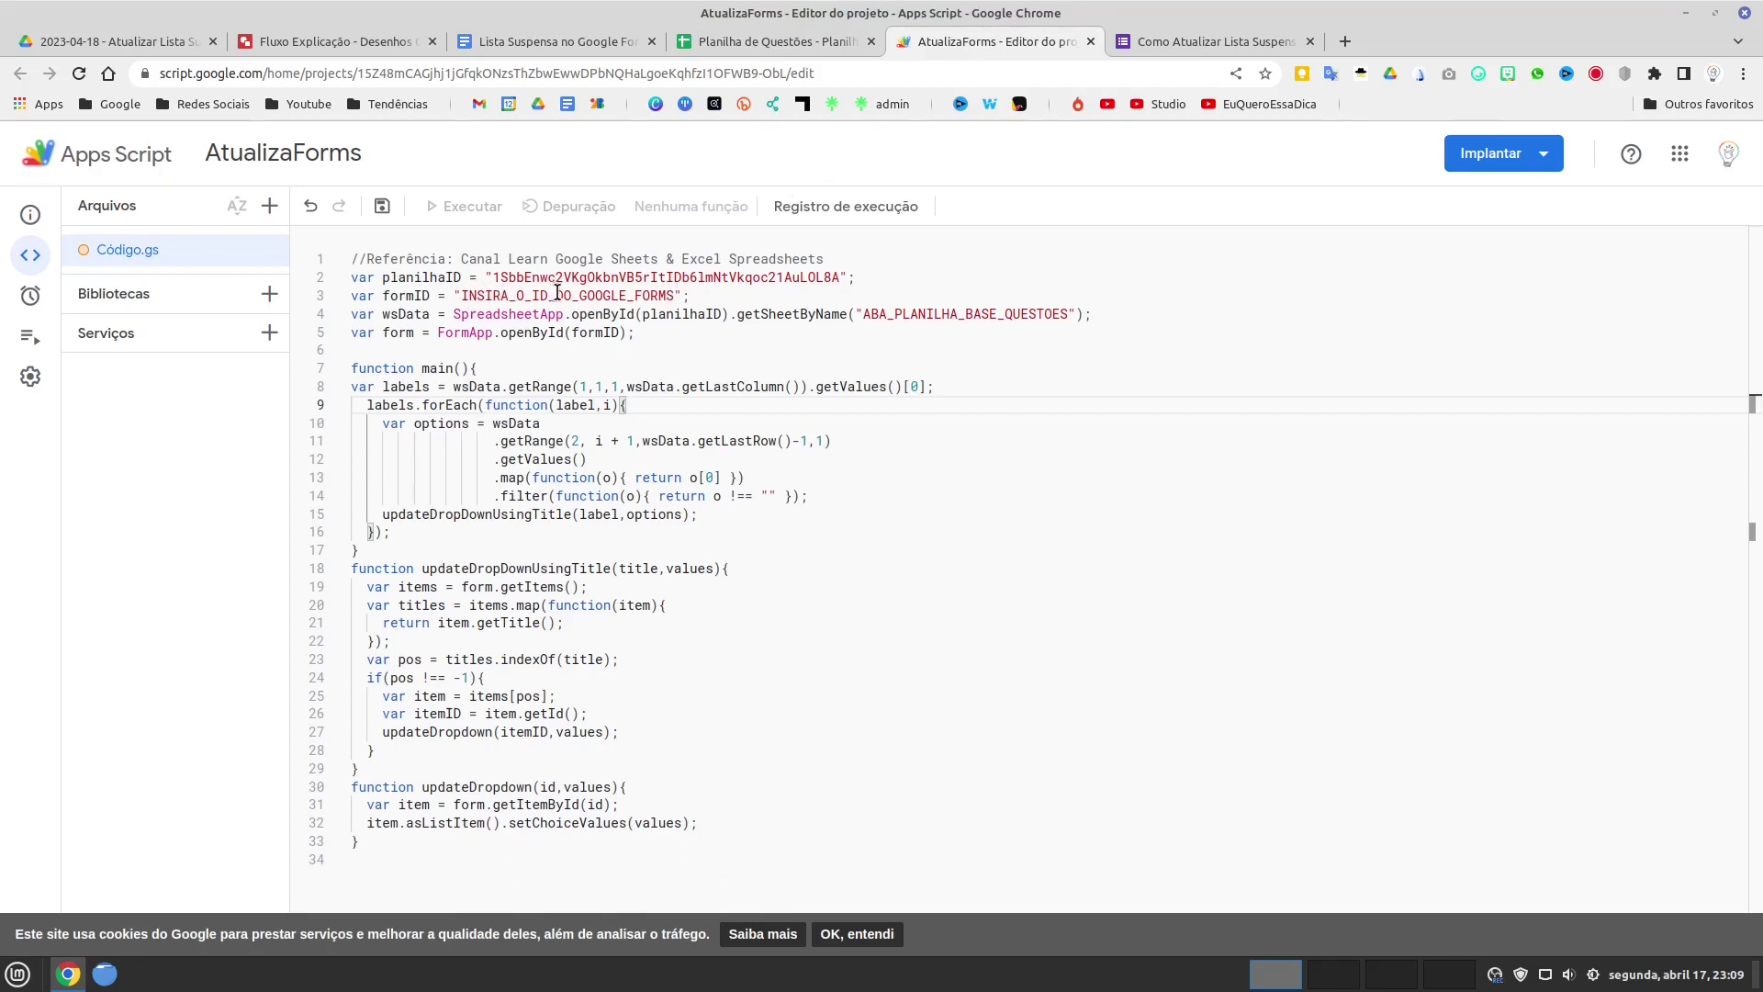
drag(675, 295, 468, 291)
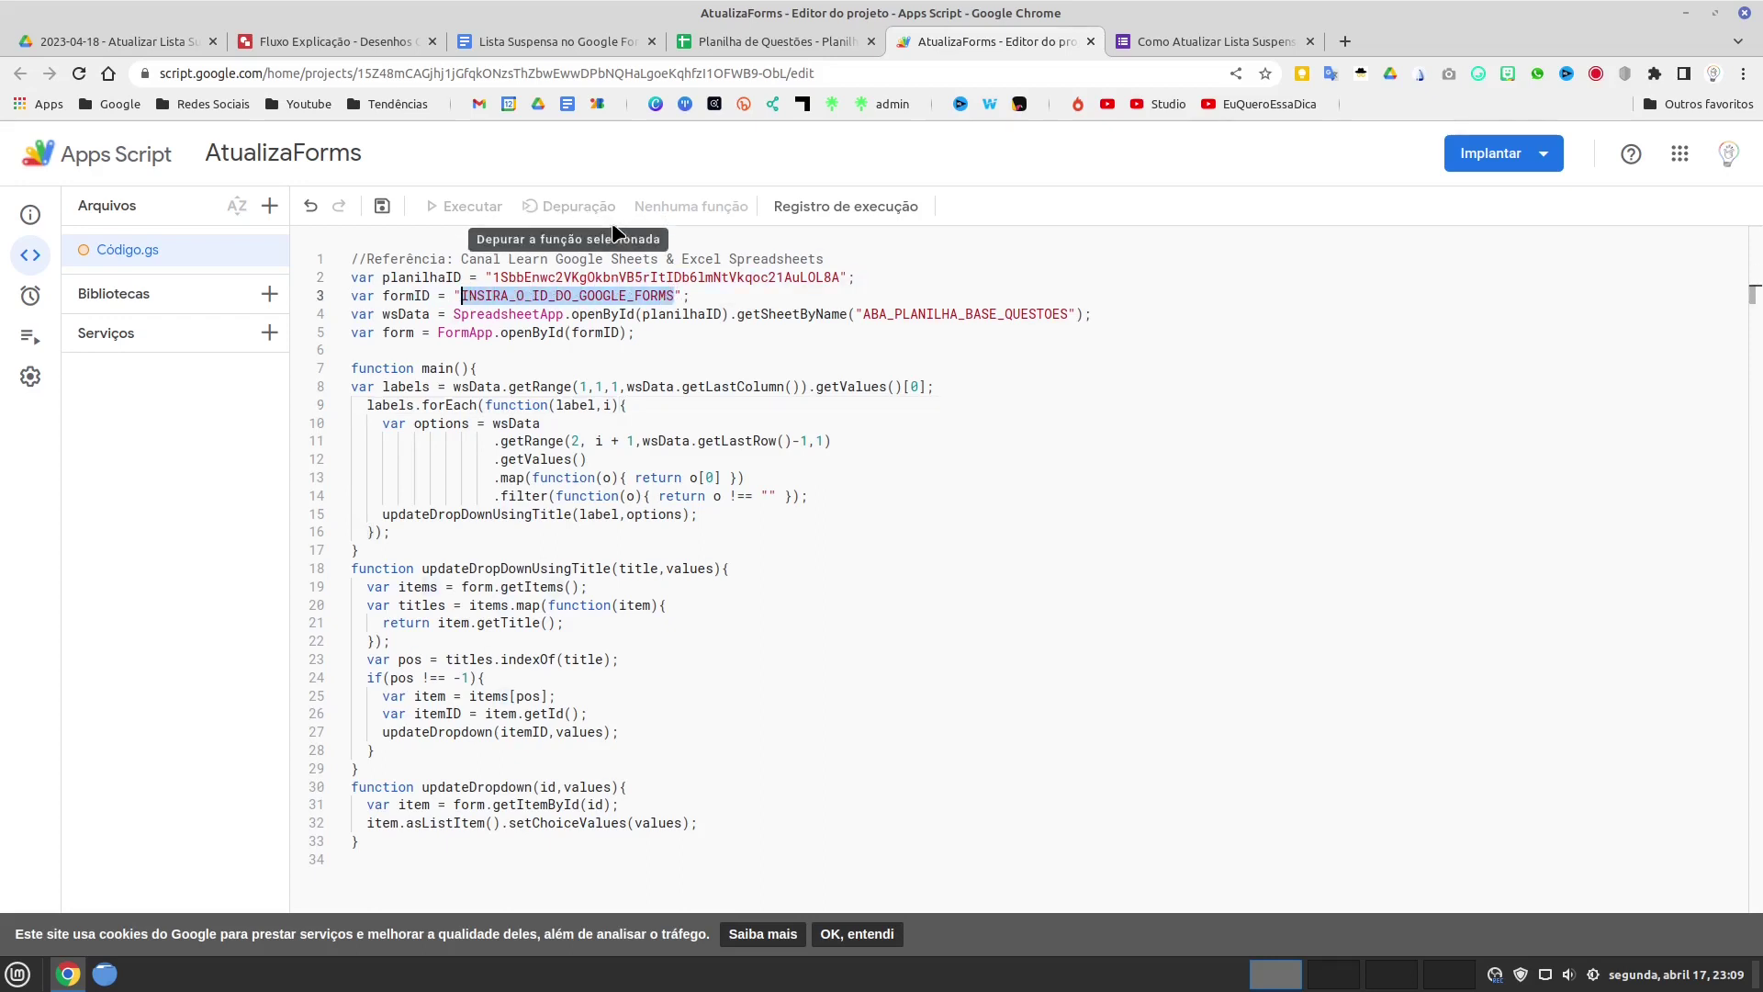
key(BackSpace)
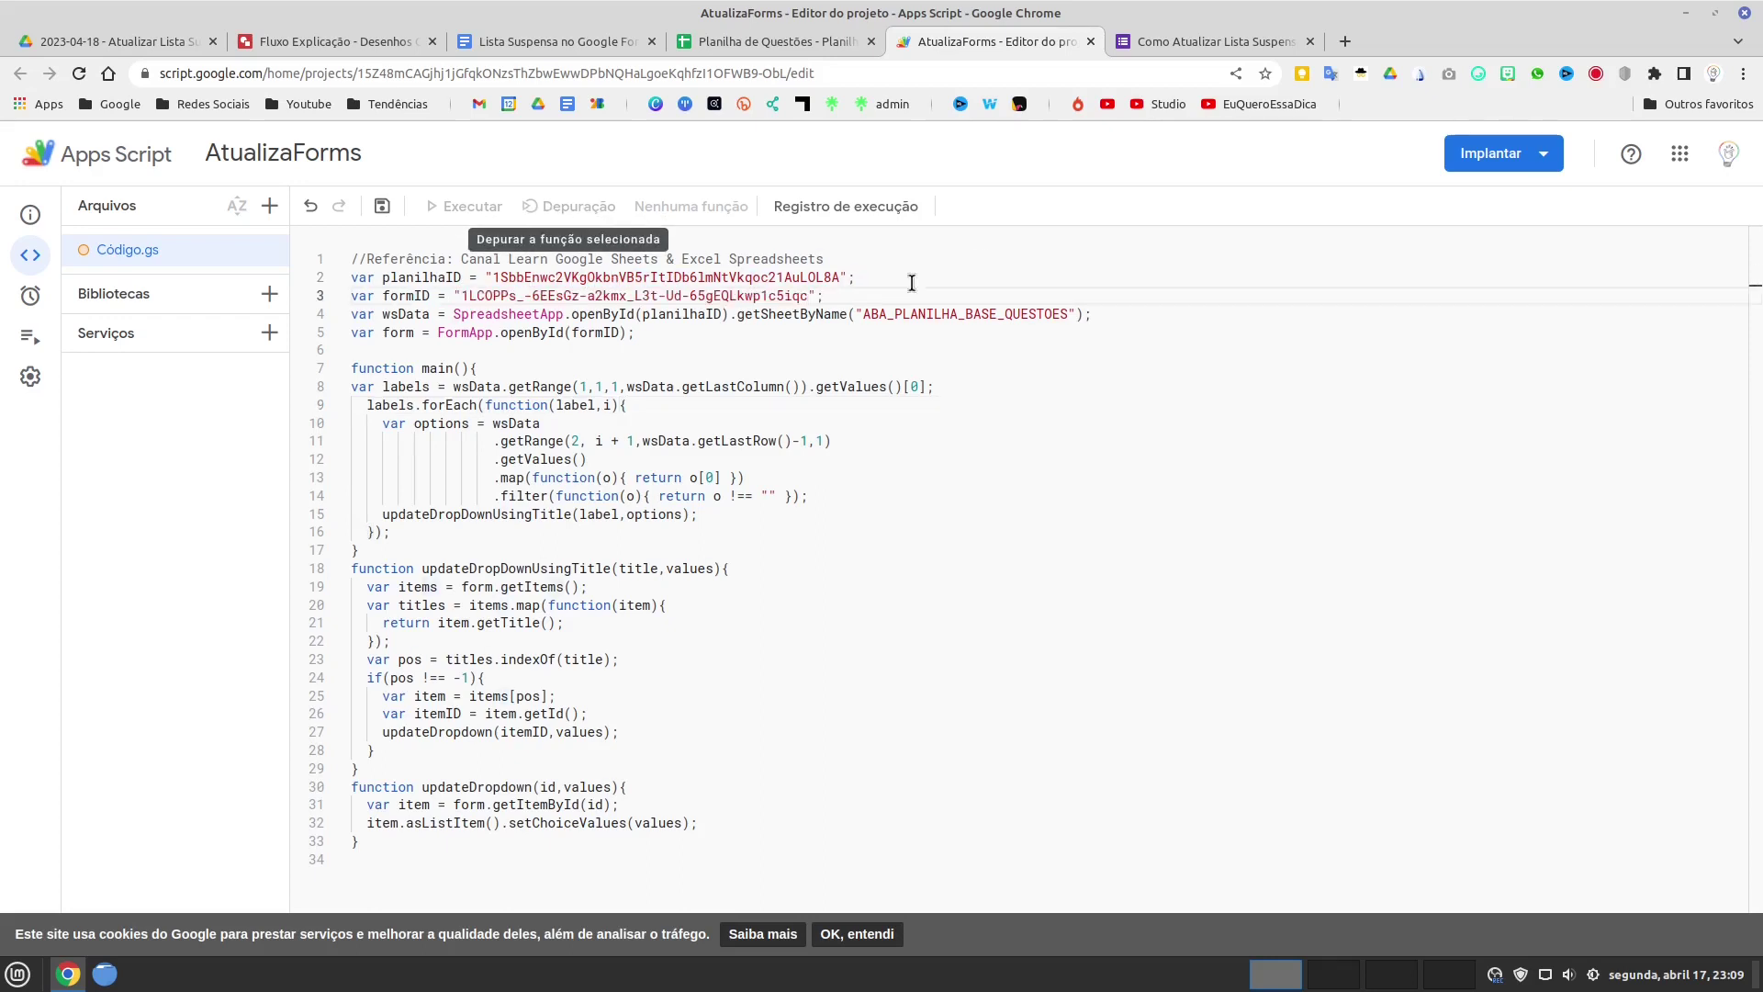
click(1160, 40)
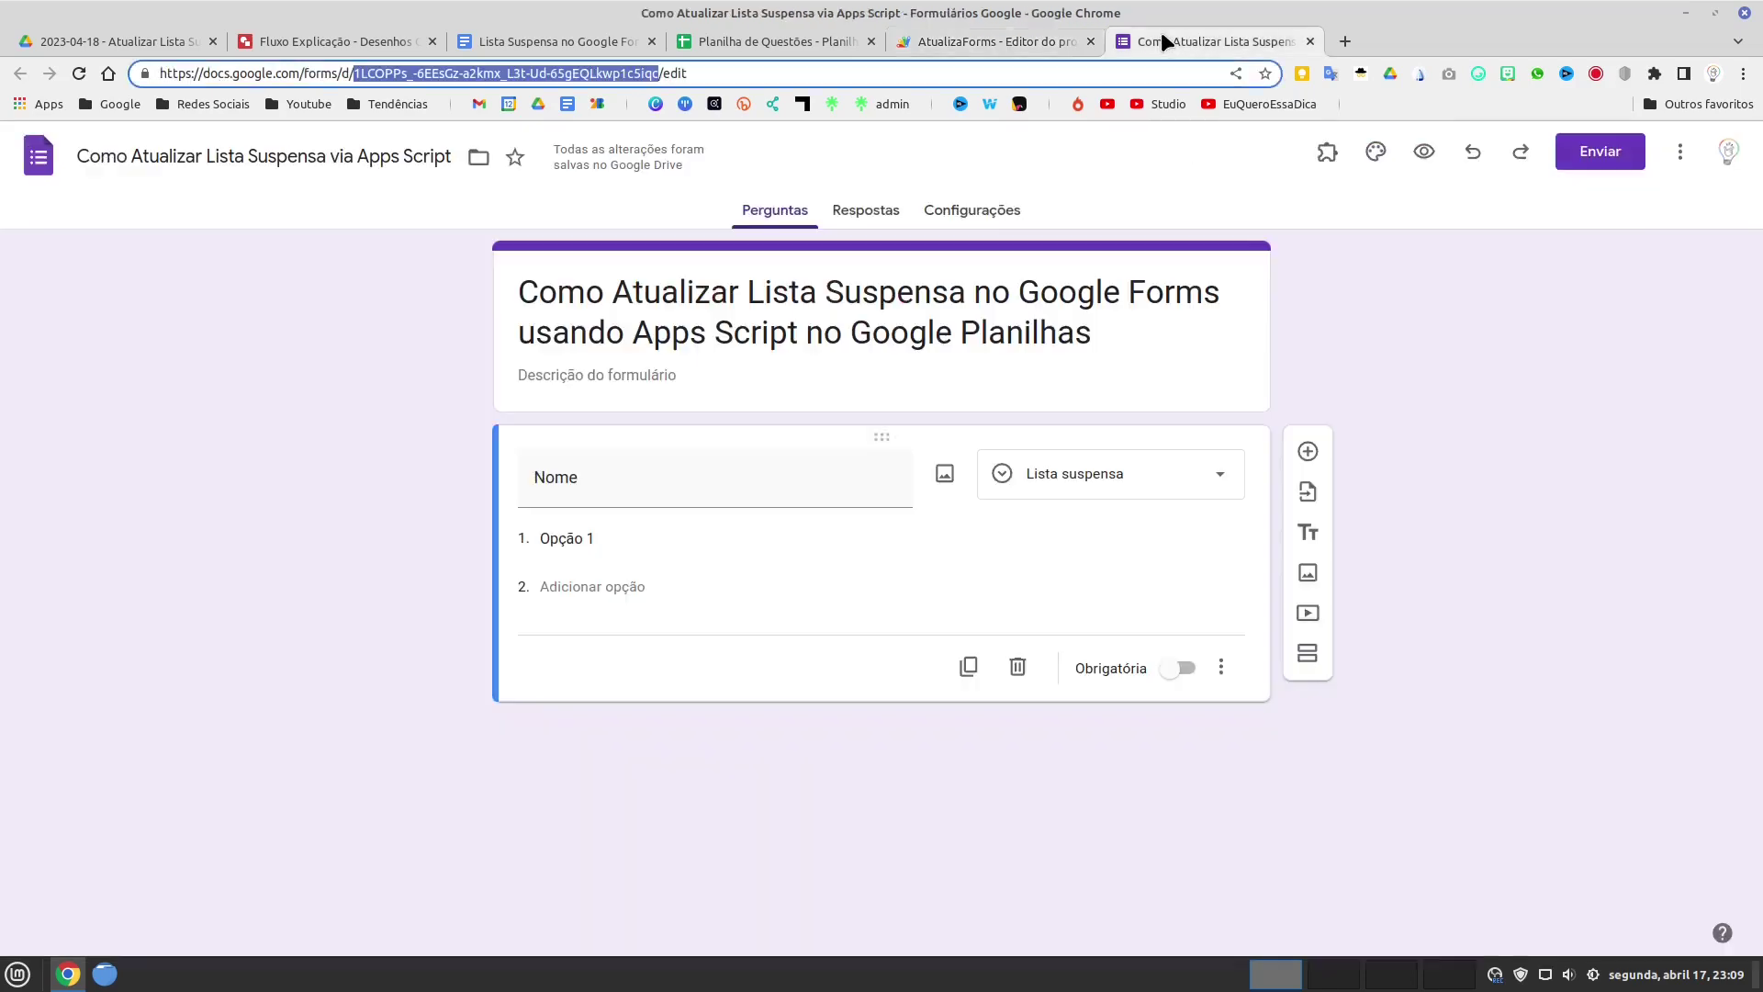
click(913, 38)
key(ctrl+v)
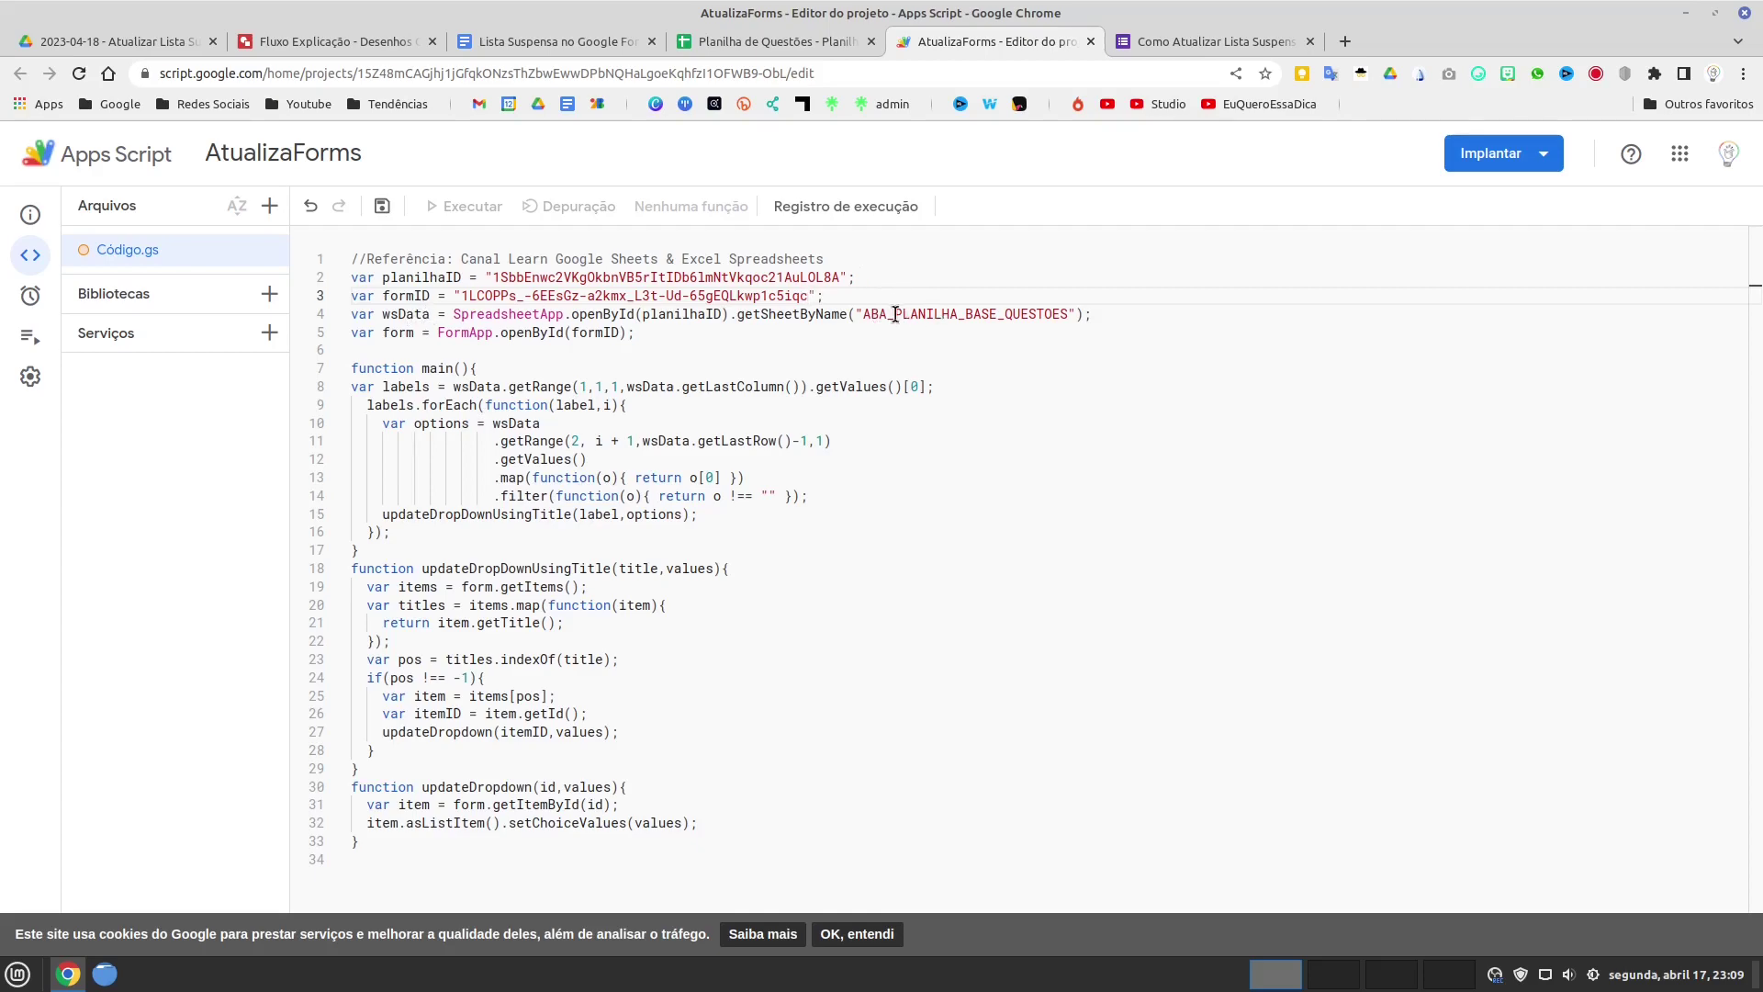
- Copy the sheet name Questoes from Planilha de Questões without renaming the sheet
click(736, 38)
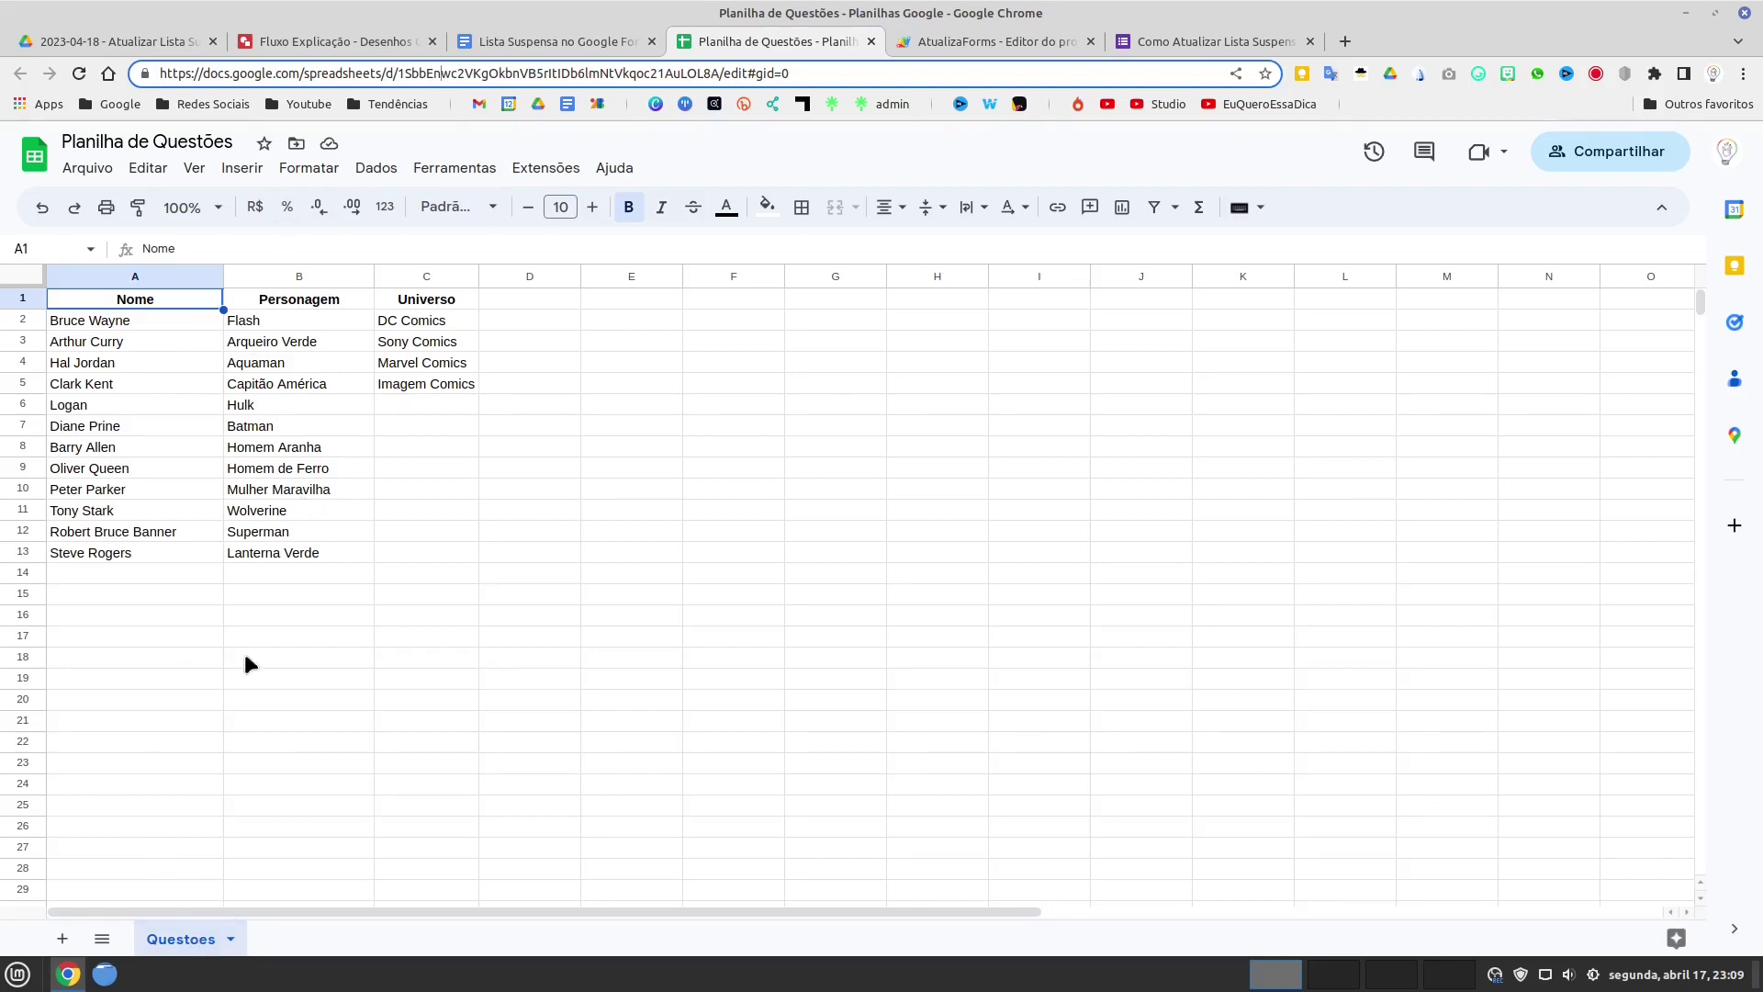
double_click(204, 948)
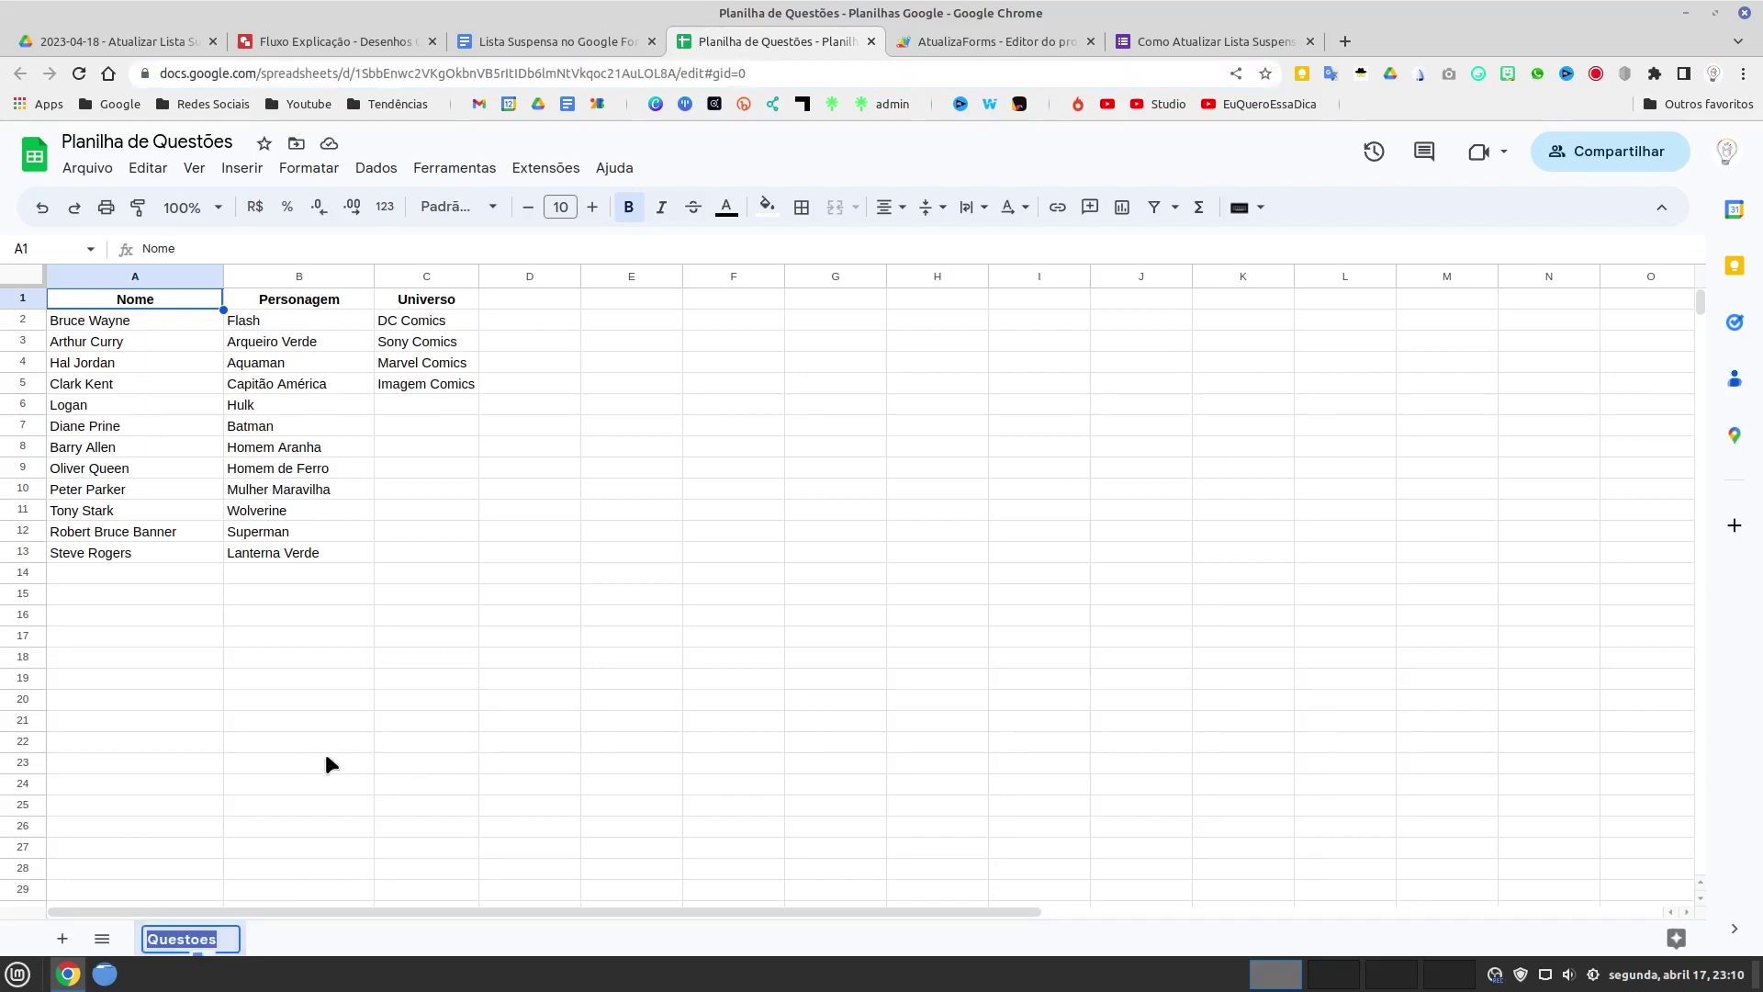
right_click(204, 948)
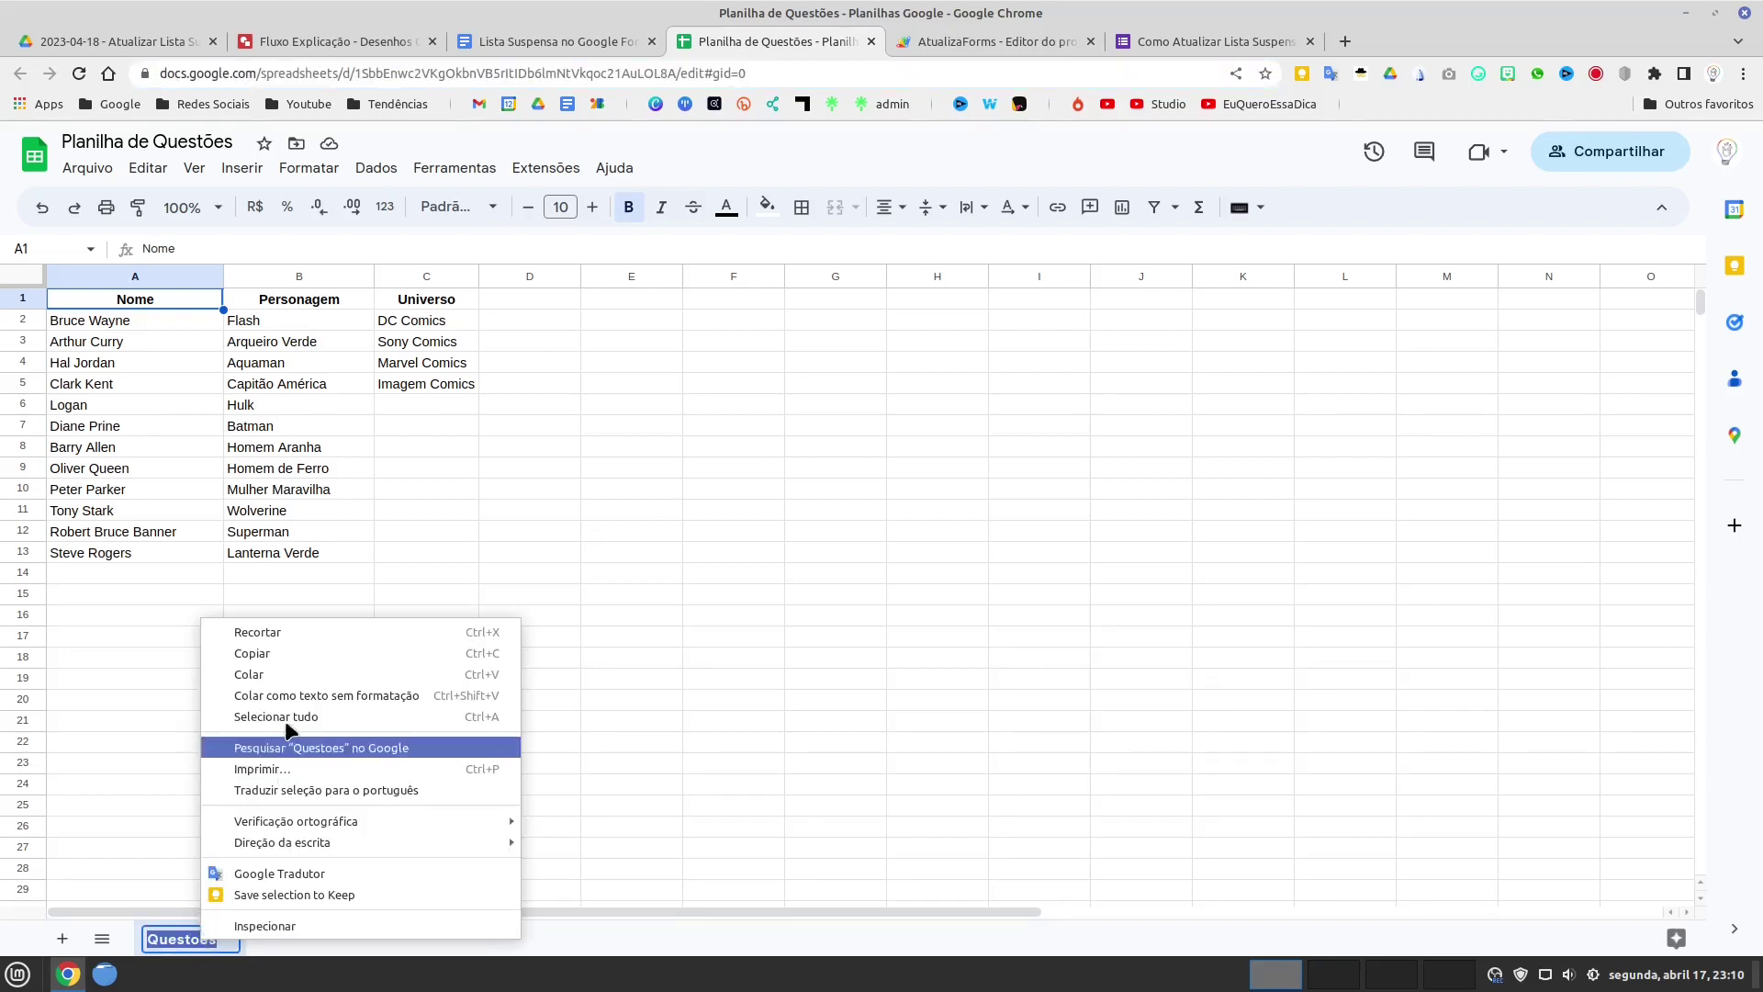
click(295, 656)
click(316, 631)
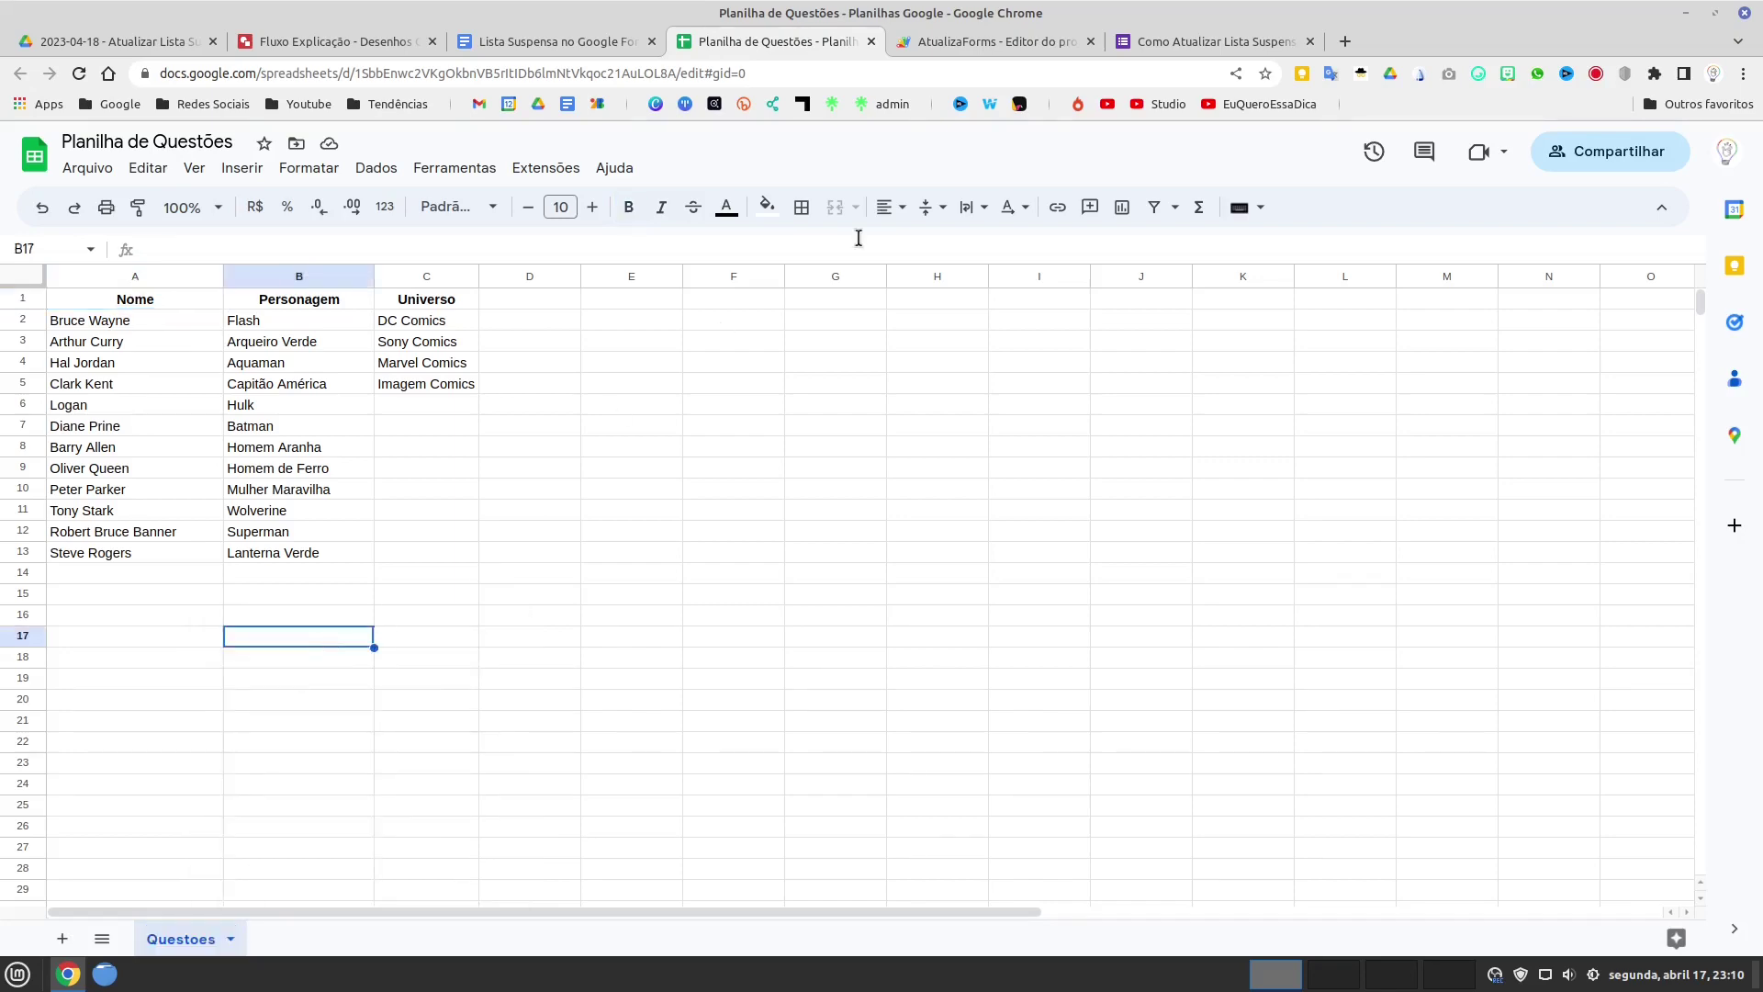
- Replace the ABA_PLANILHA_BASE_QUESTOES placeholder in the AtualizaForms script with Questoes and save the project
click(1037, 31)
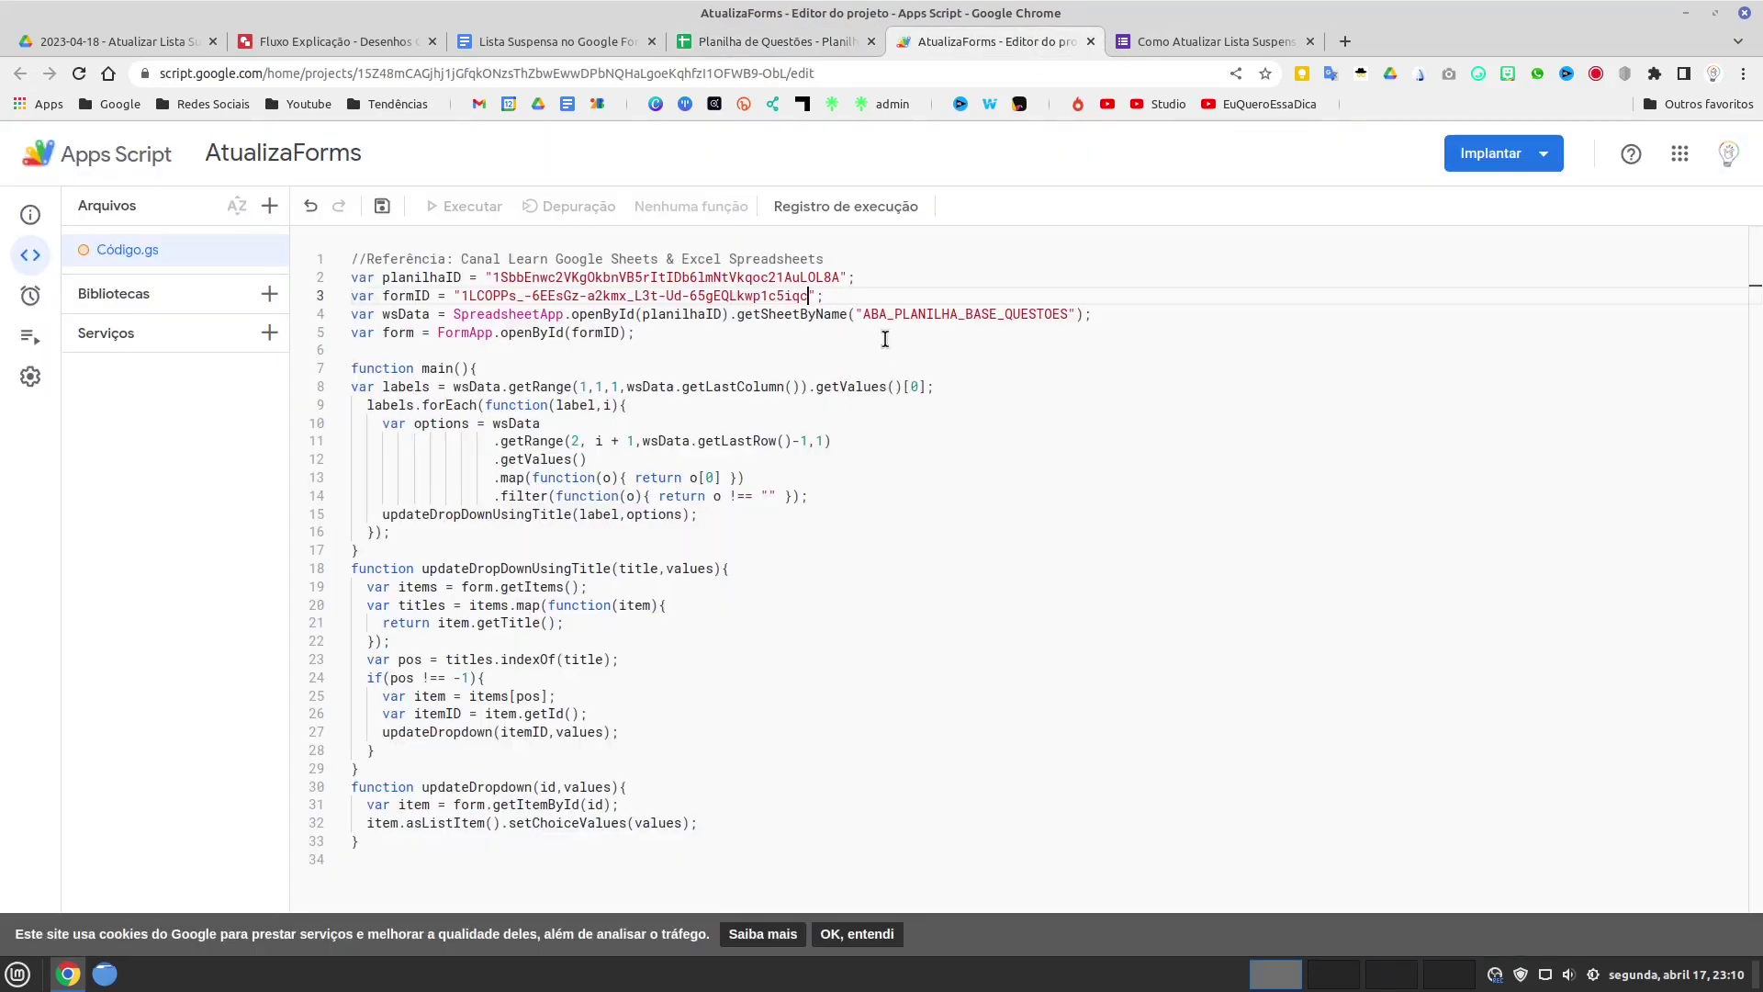
drag(863, 314, 1068, 314)
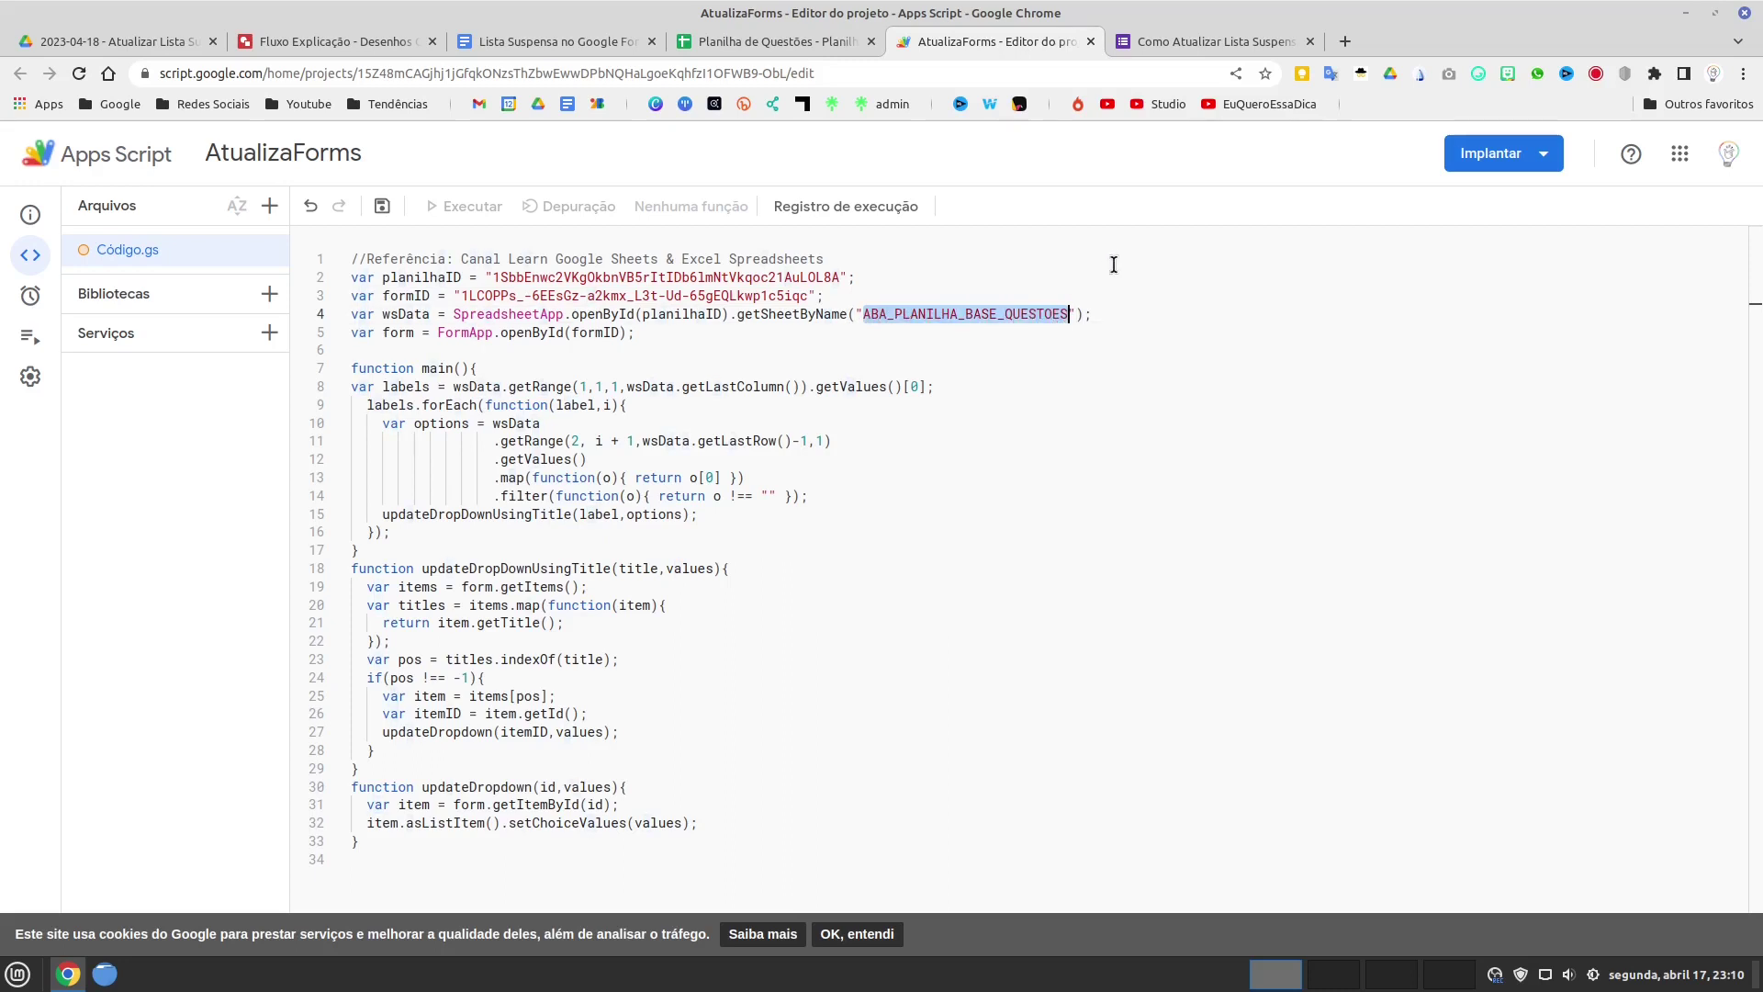
key(ctrl+v)
click(1029, 376)
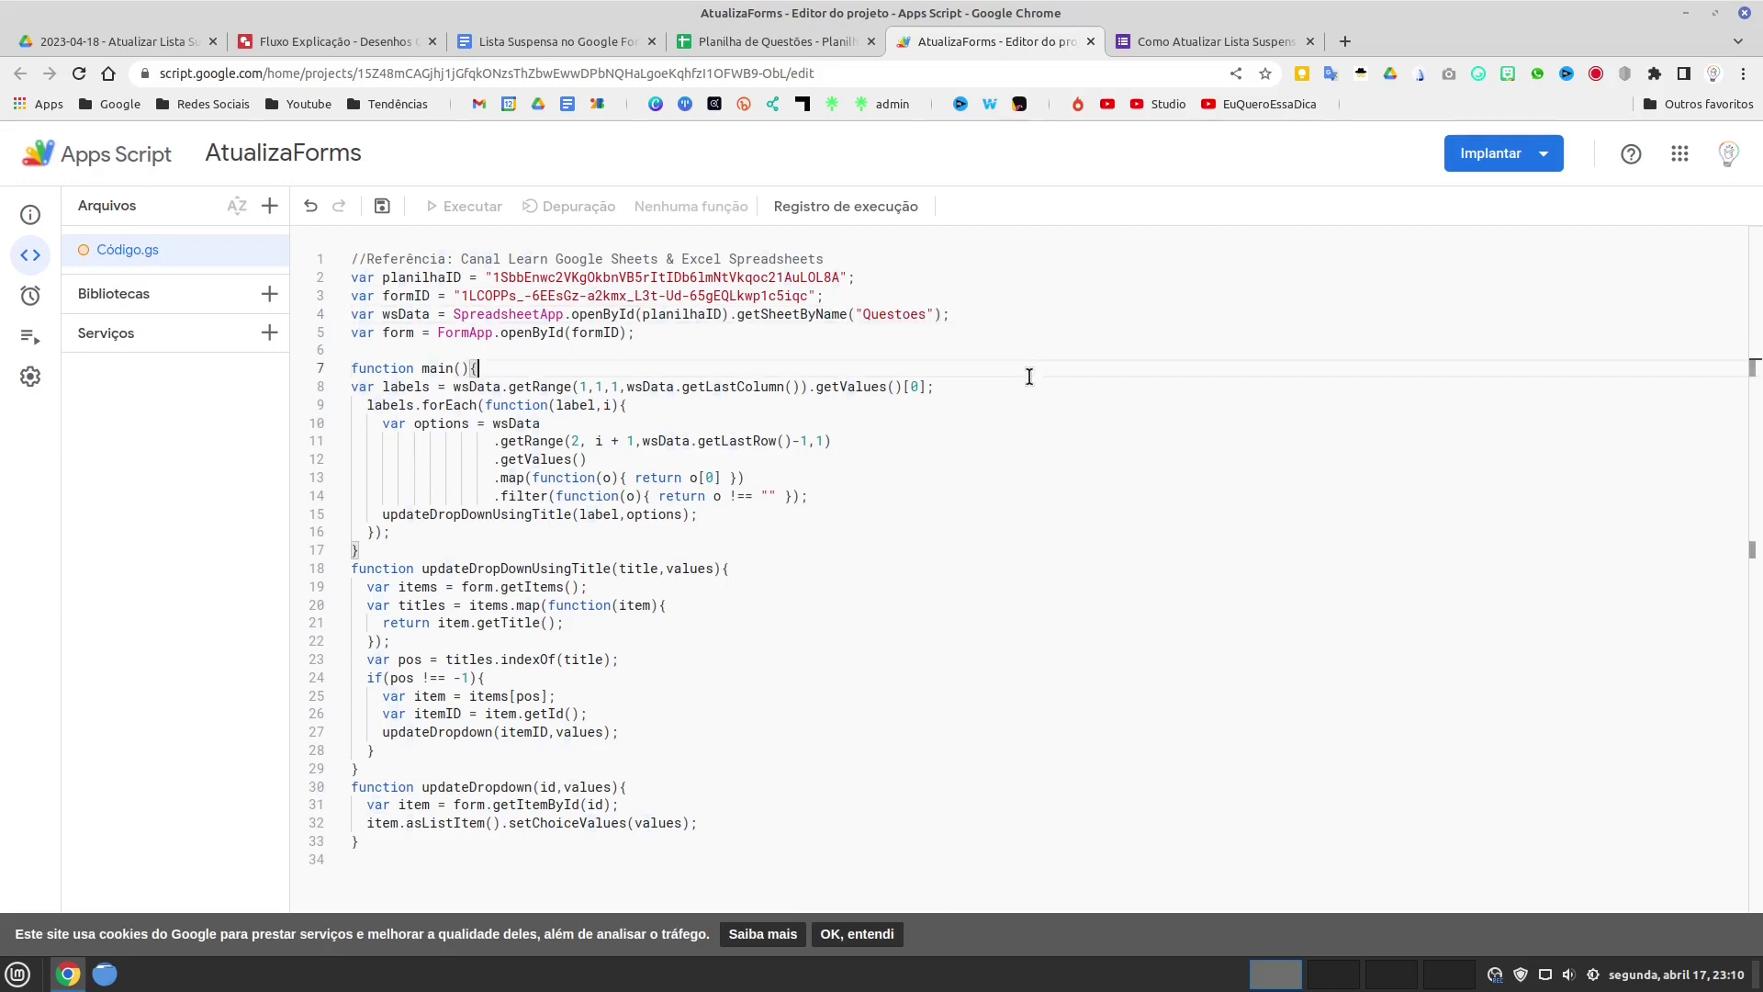
click(937, 290)
click(382, 208)
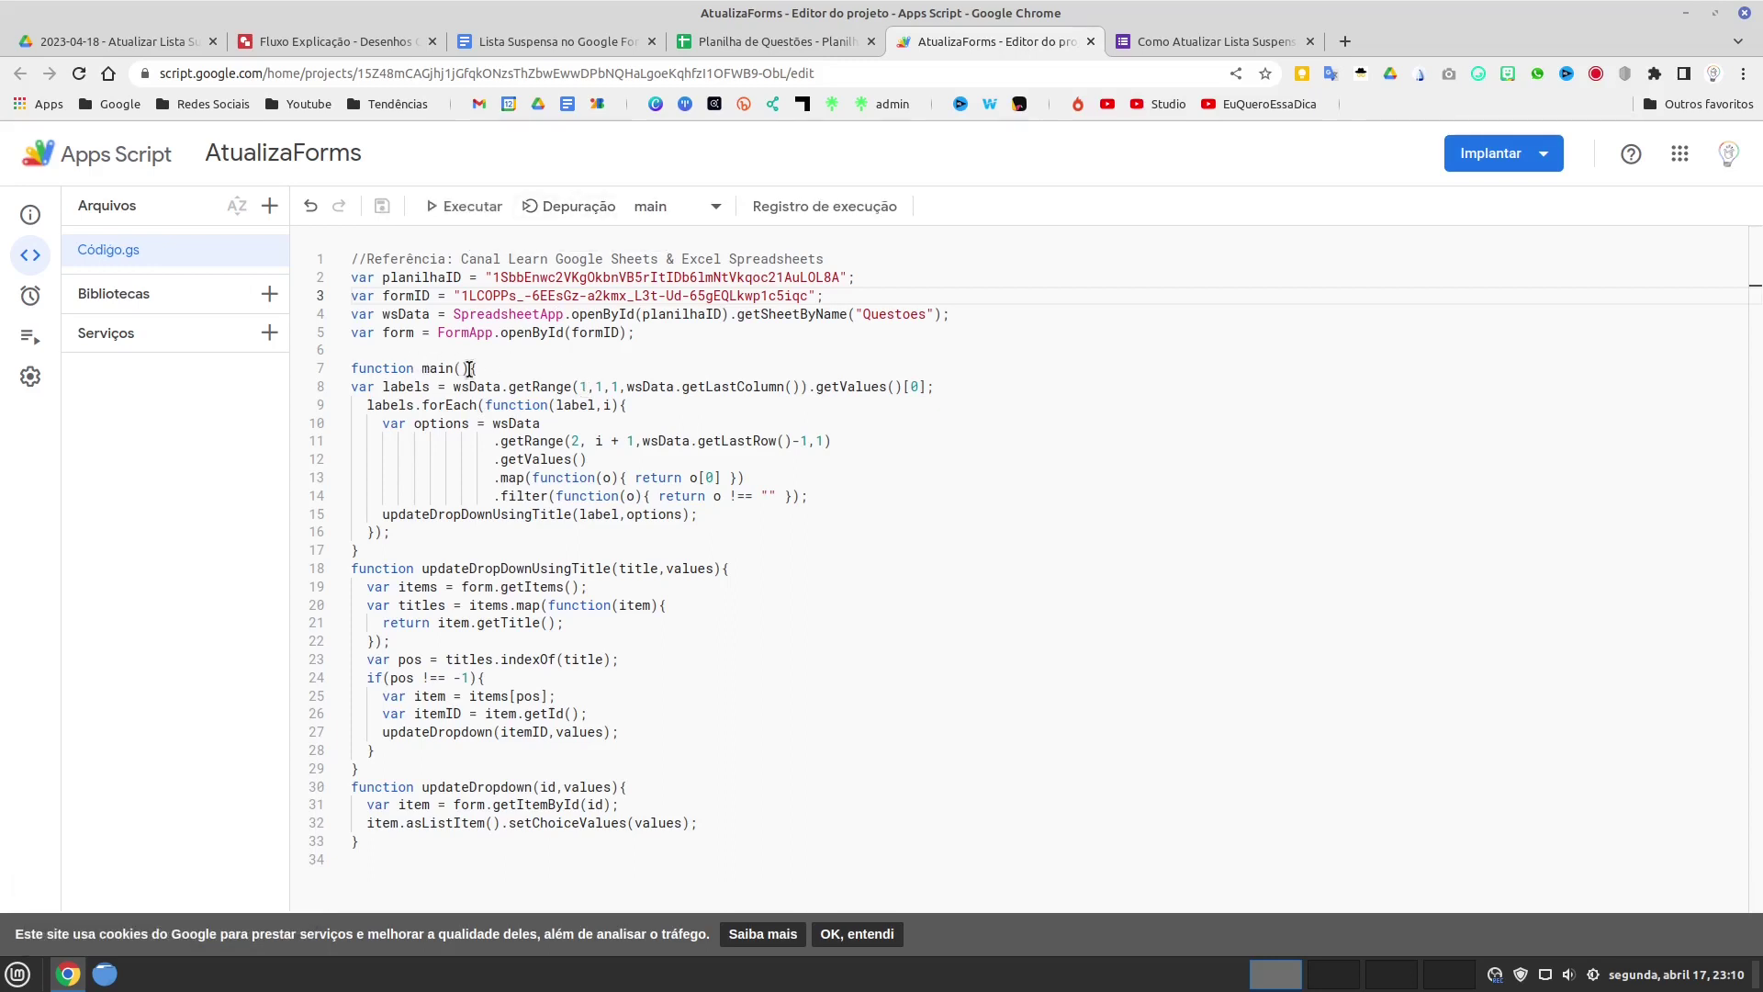
- Review the script's main function declaration and compare the form's existing question with the column headers in Planilha de Questões
drag(476, 368, 352, 369)
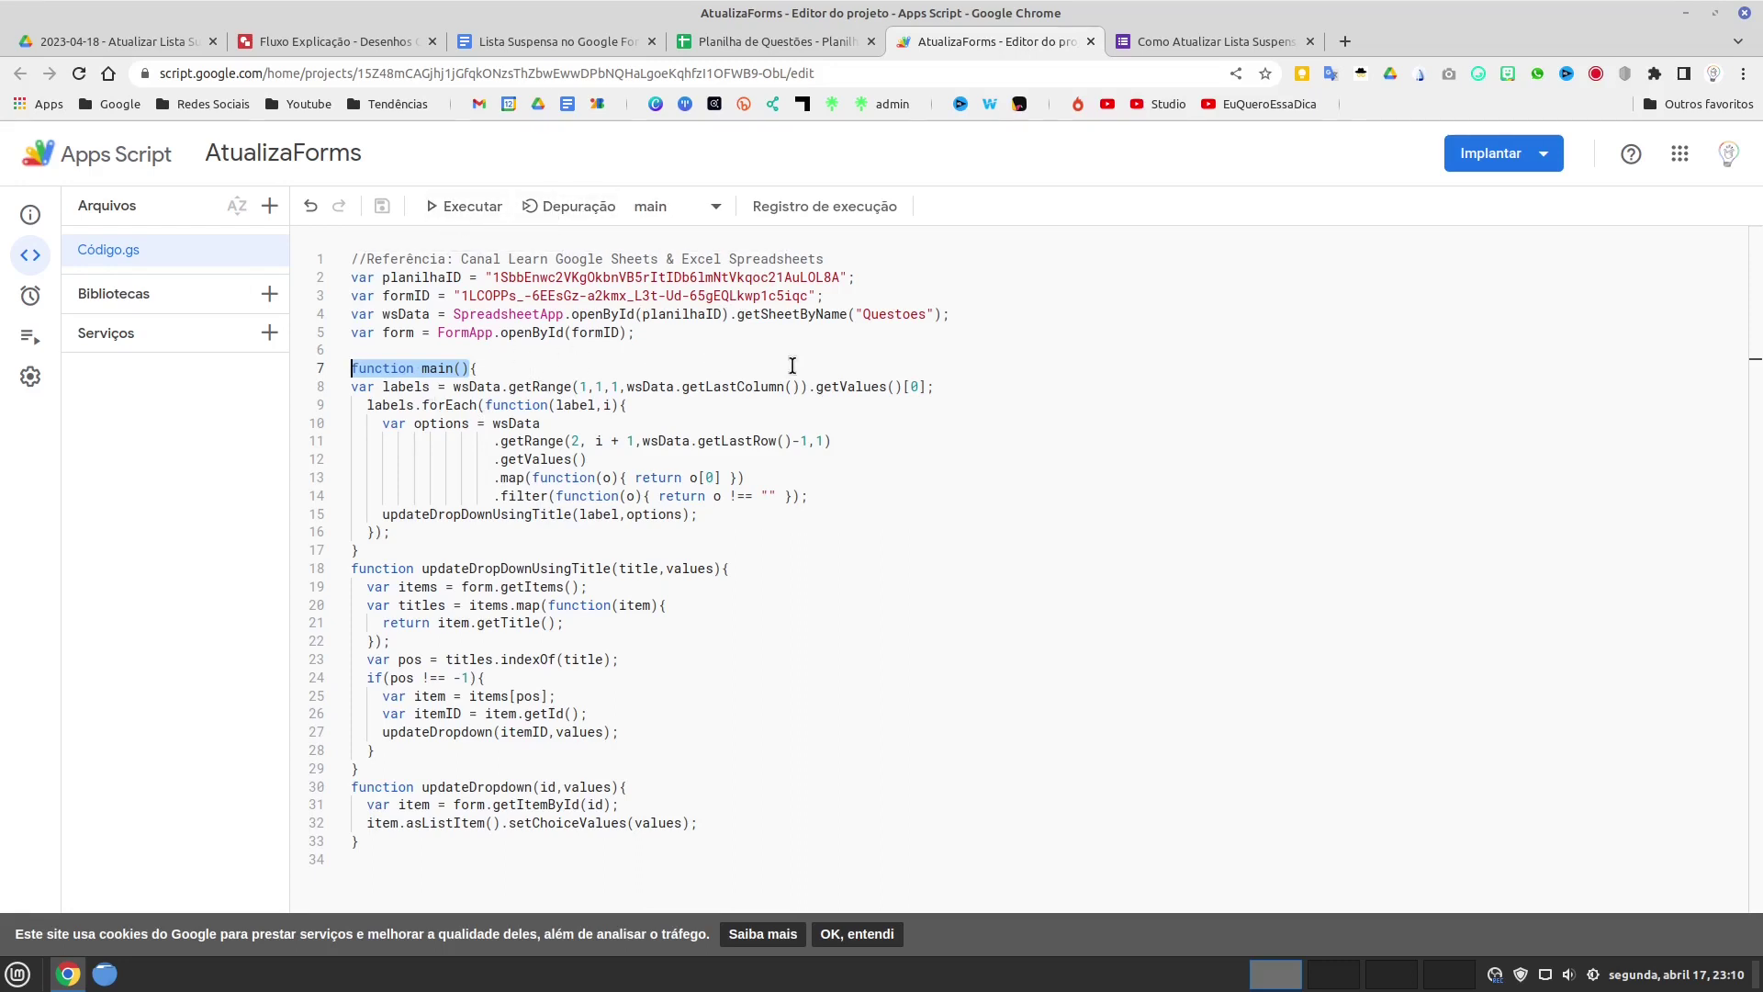
click(1151, 42)
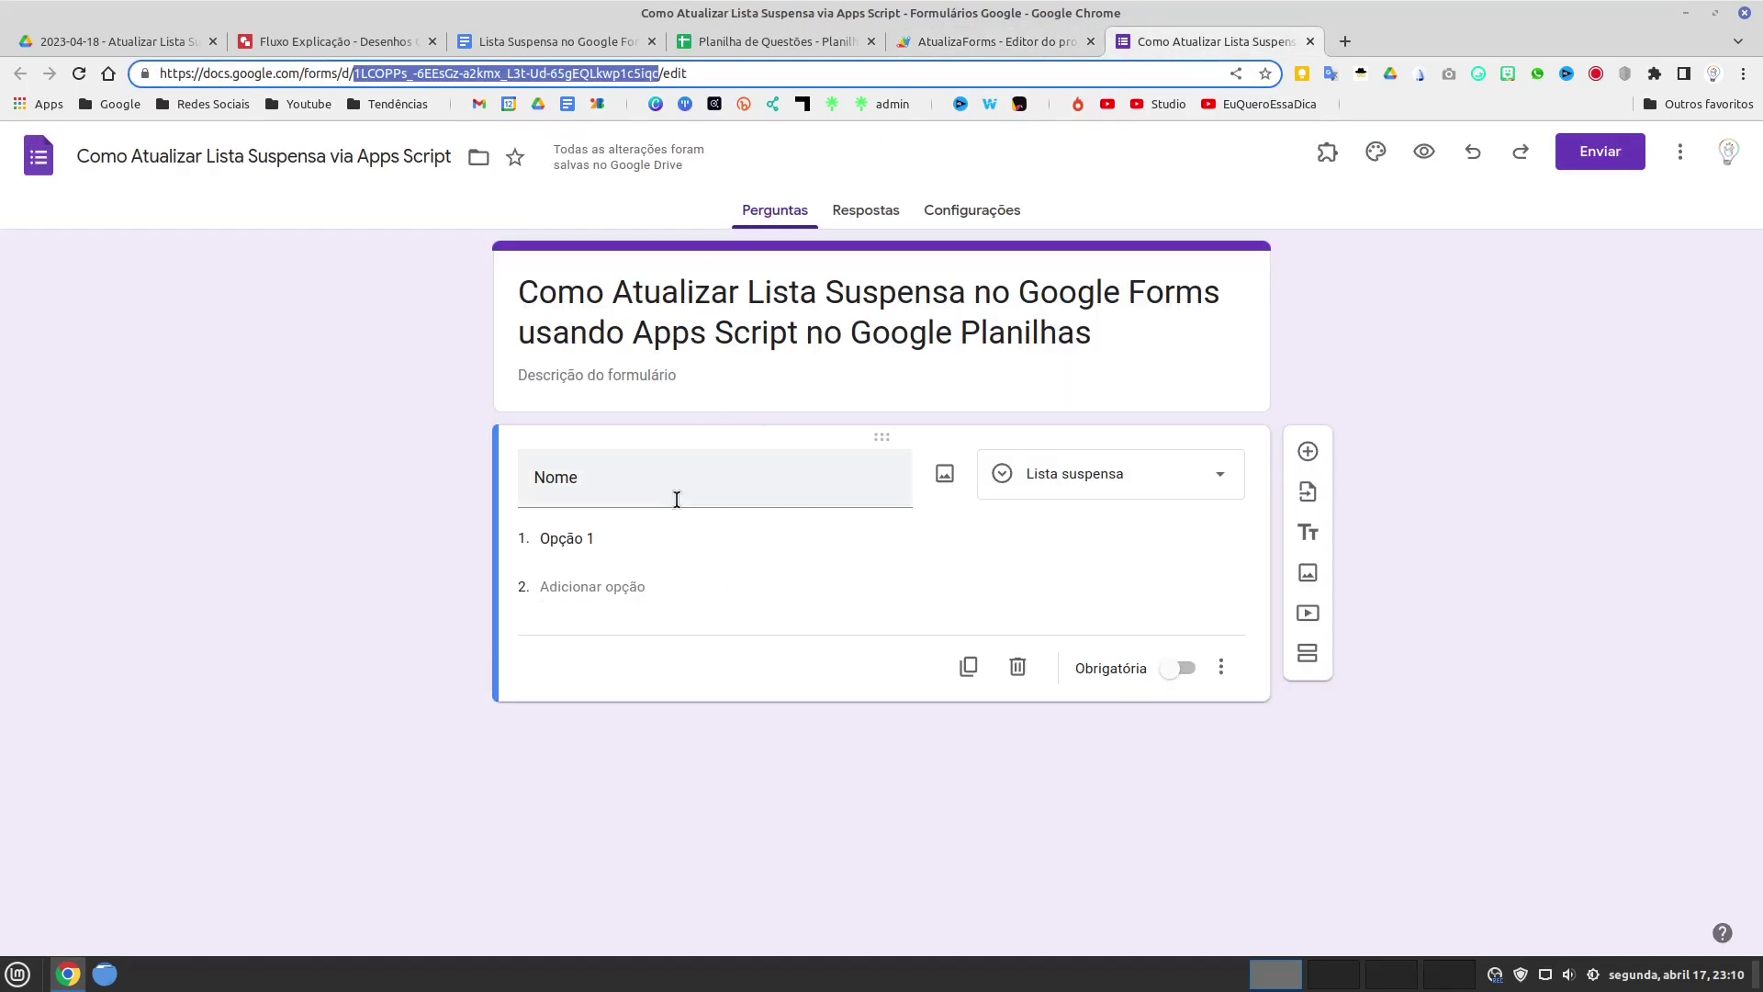
click(781, 44)
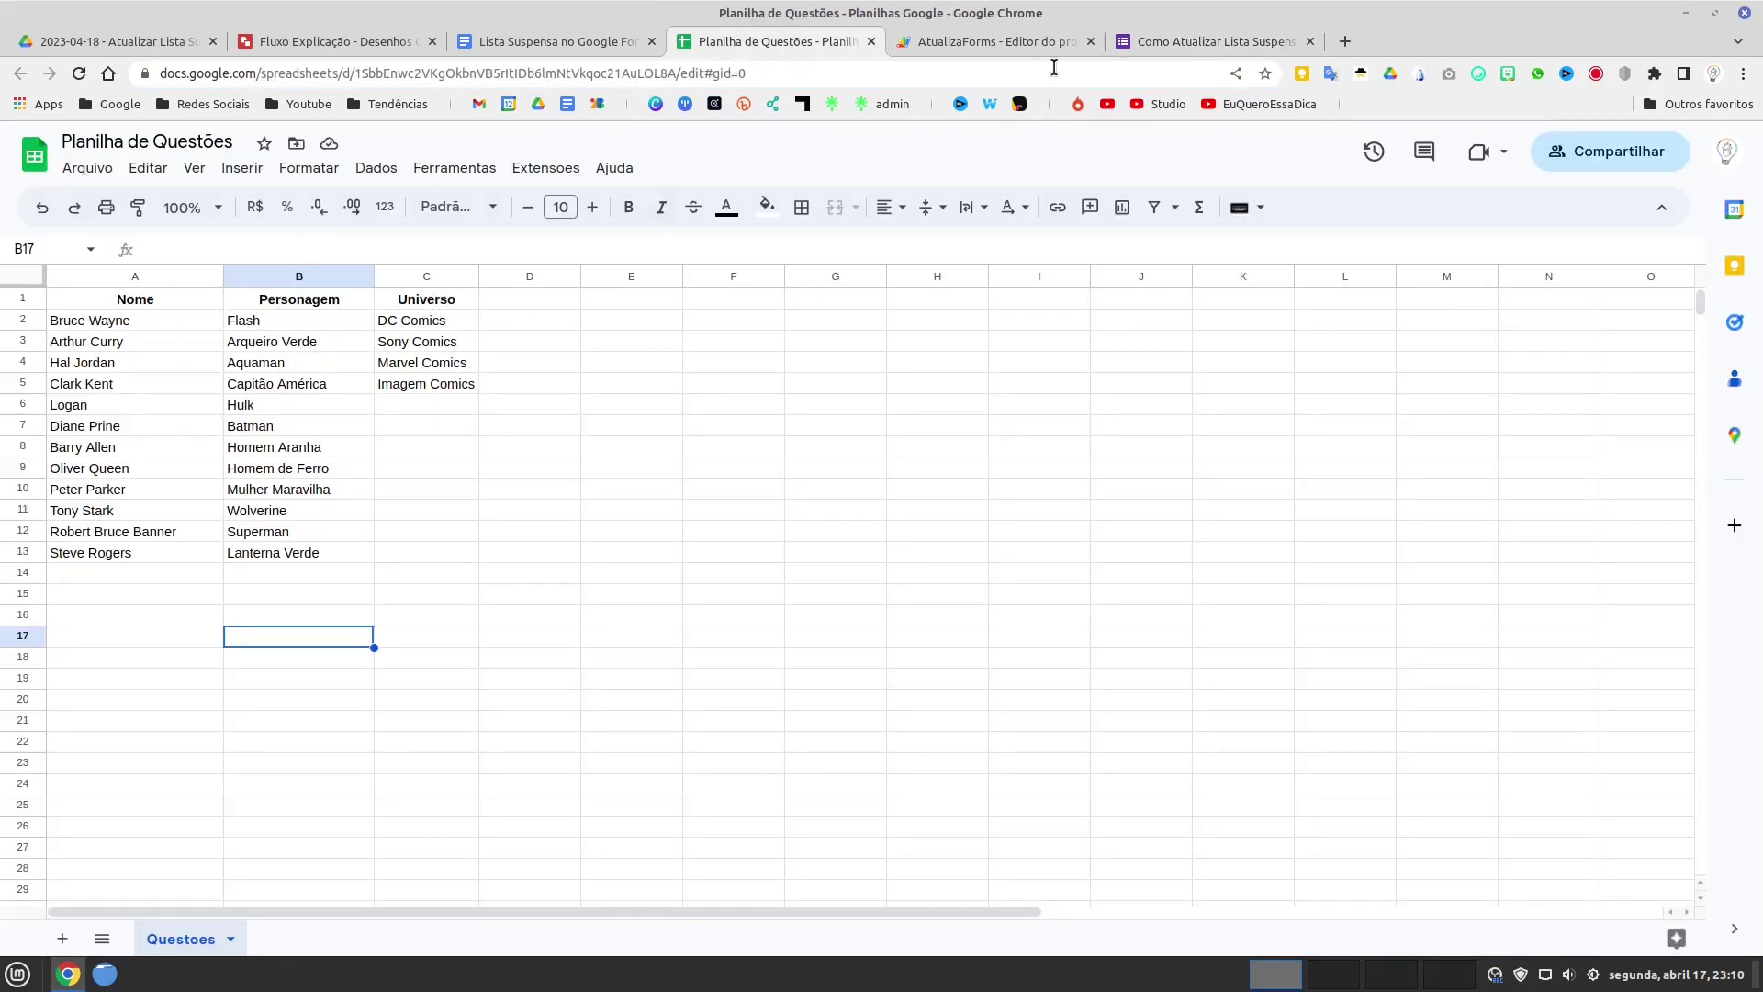
- Duplicate the form's Nome dropdown question and retitle the copy Personagem, using the header copied from cell B1 of the spreadsheet
click(1177, 44)
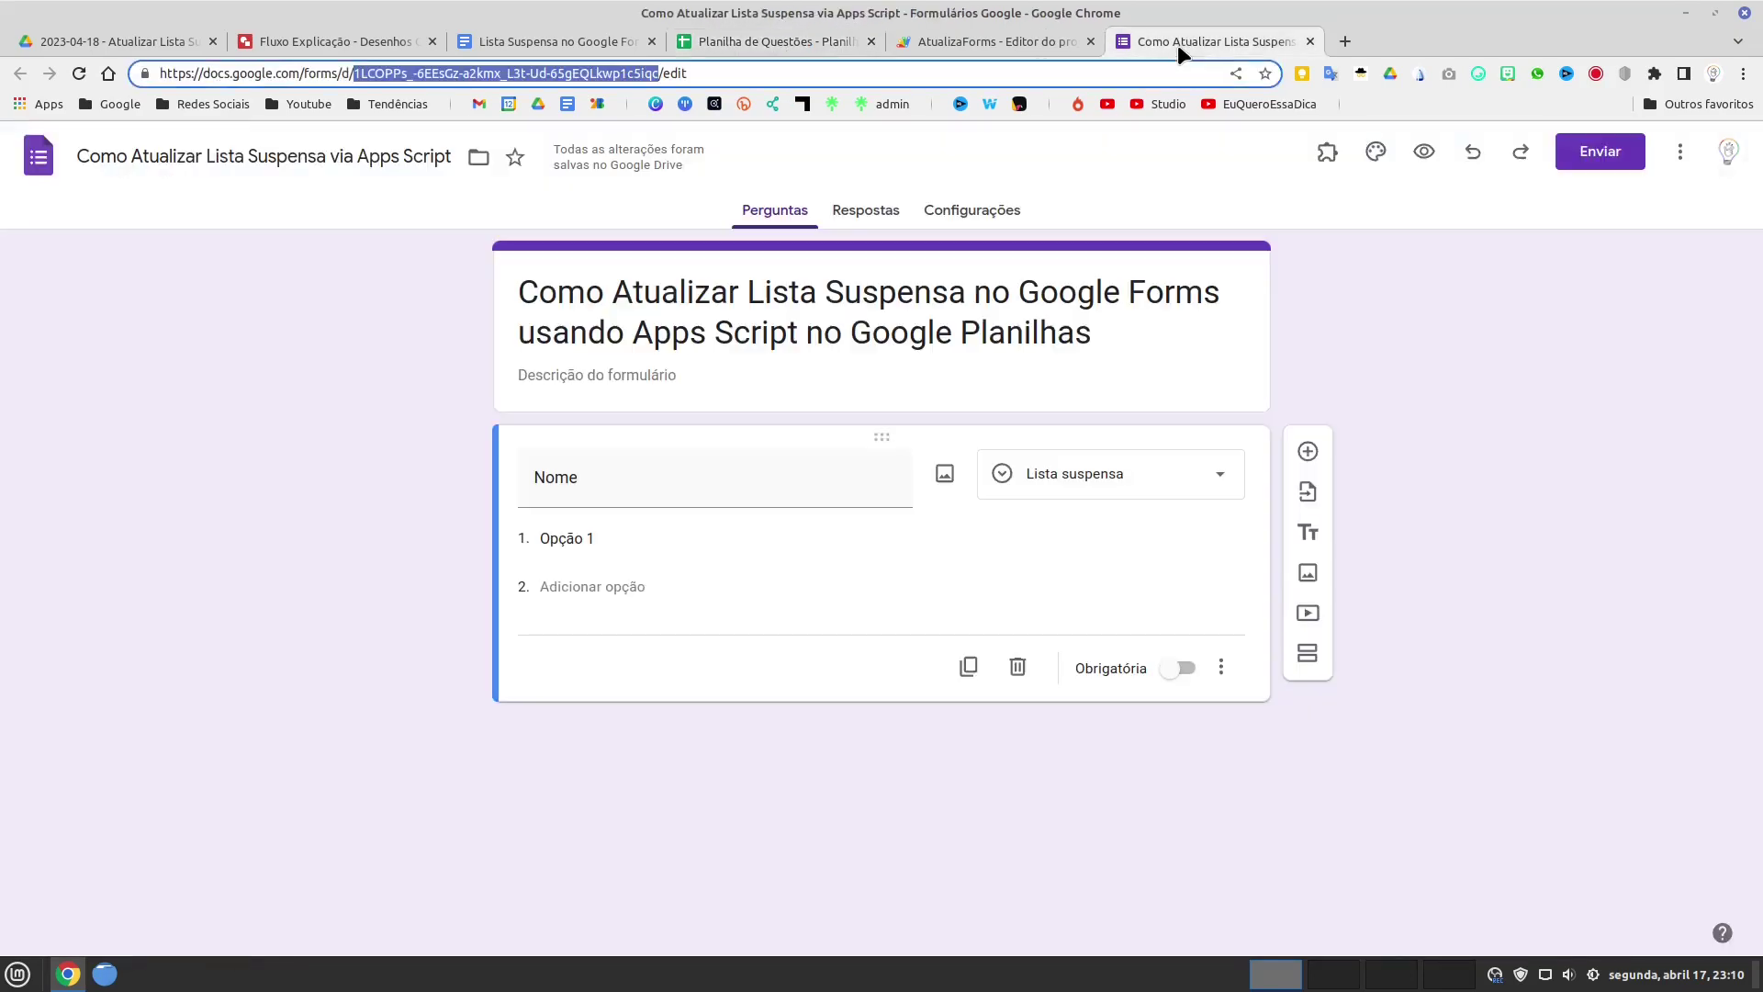
click(969, 667)
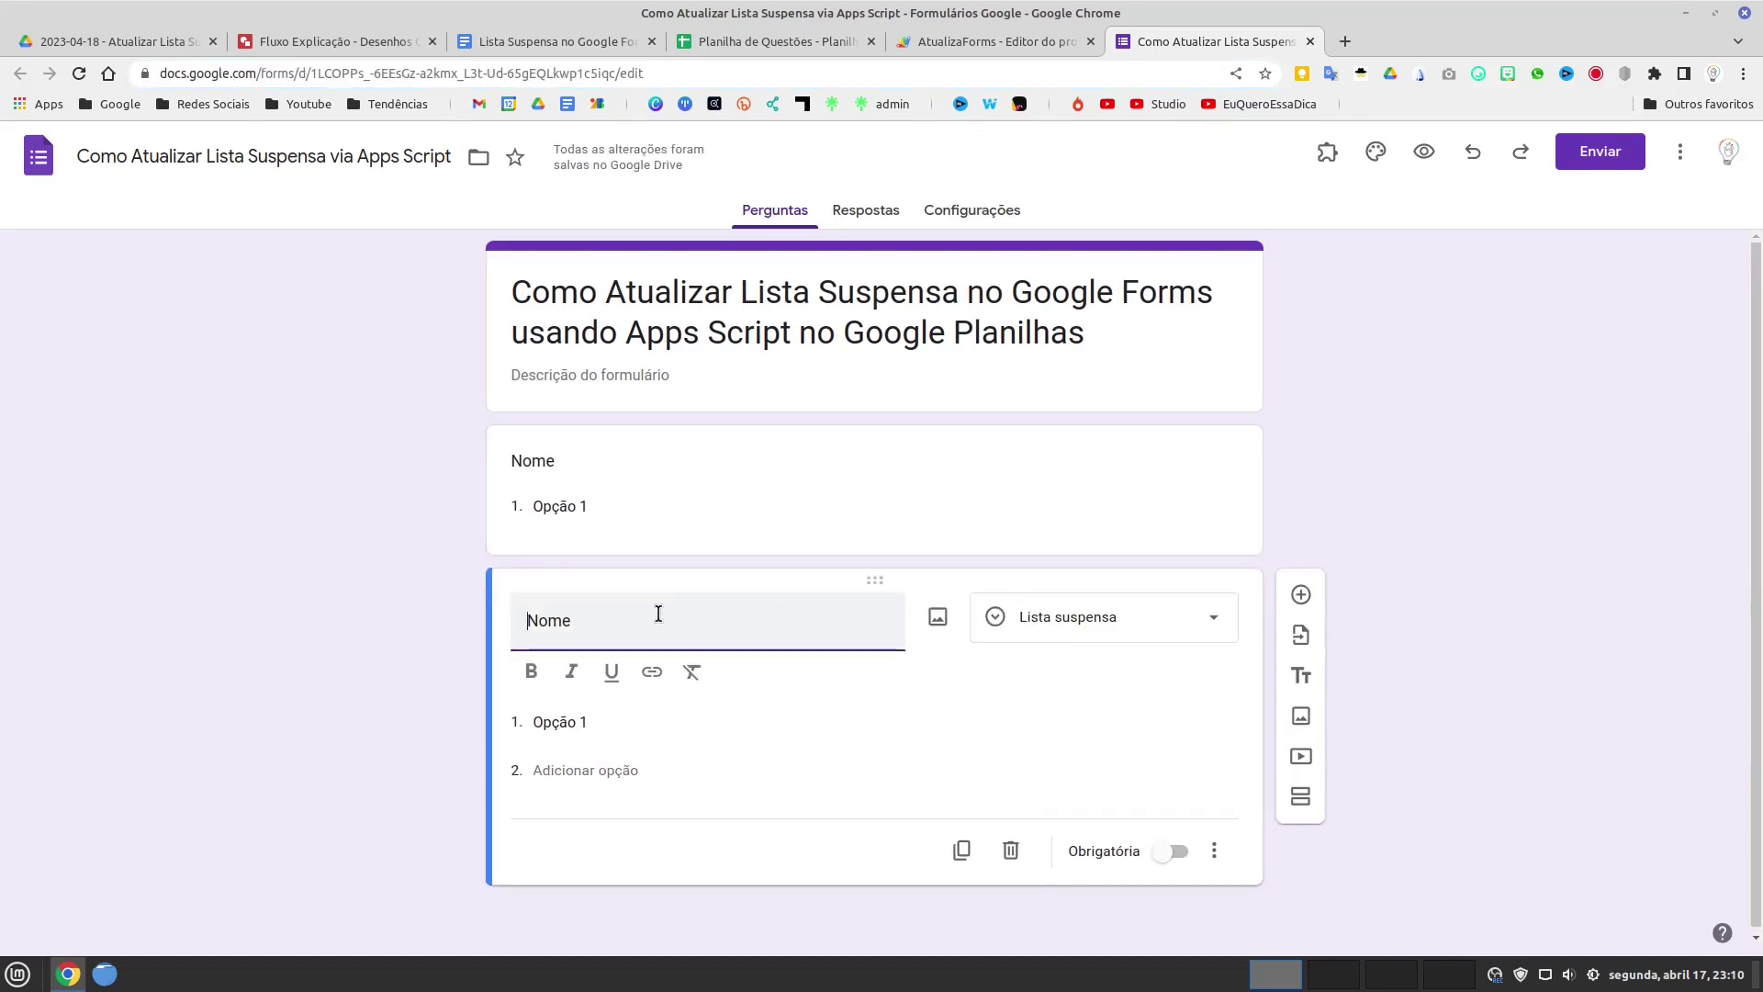
click(721, 43)
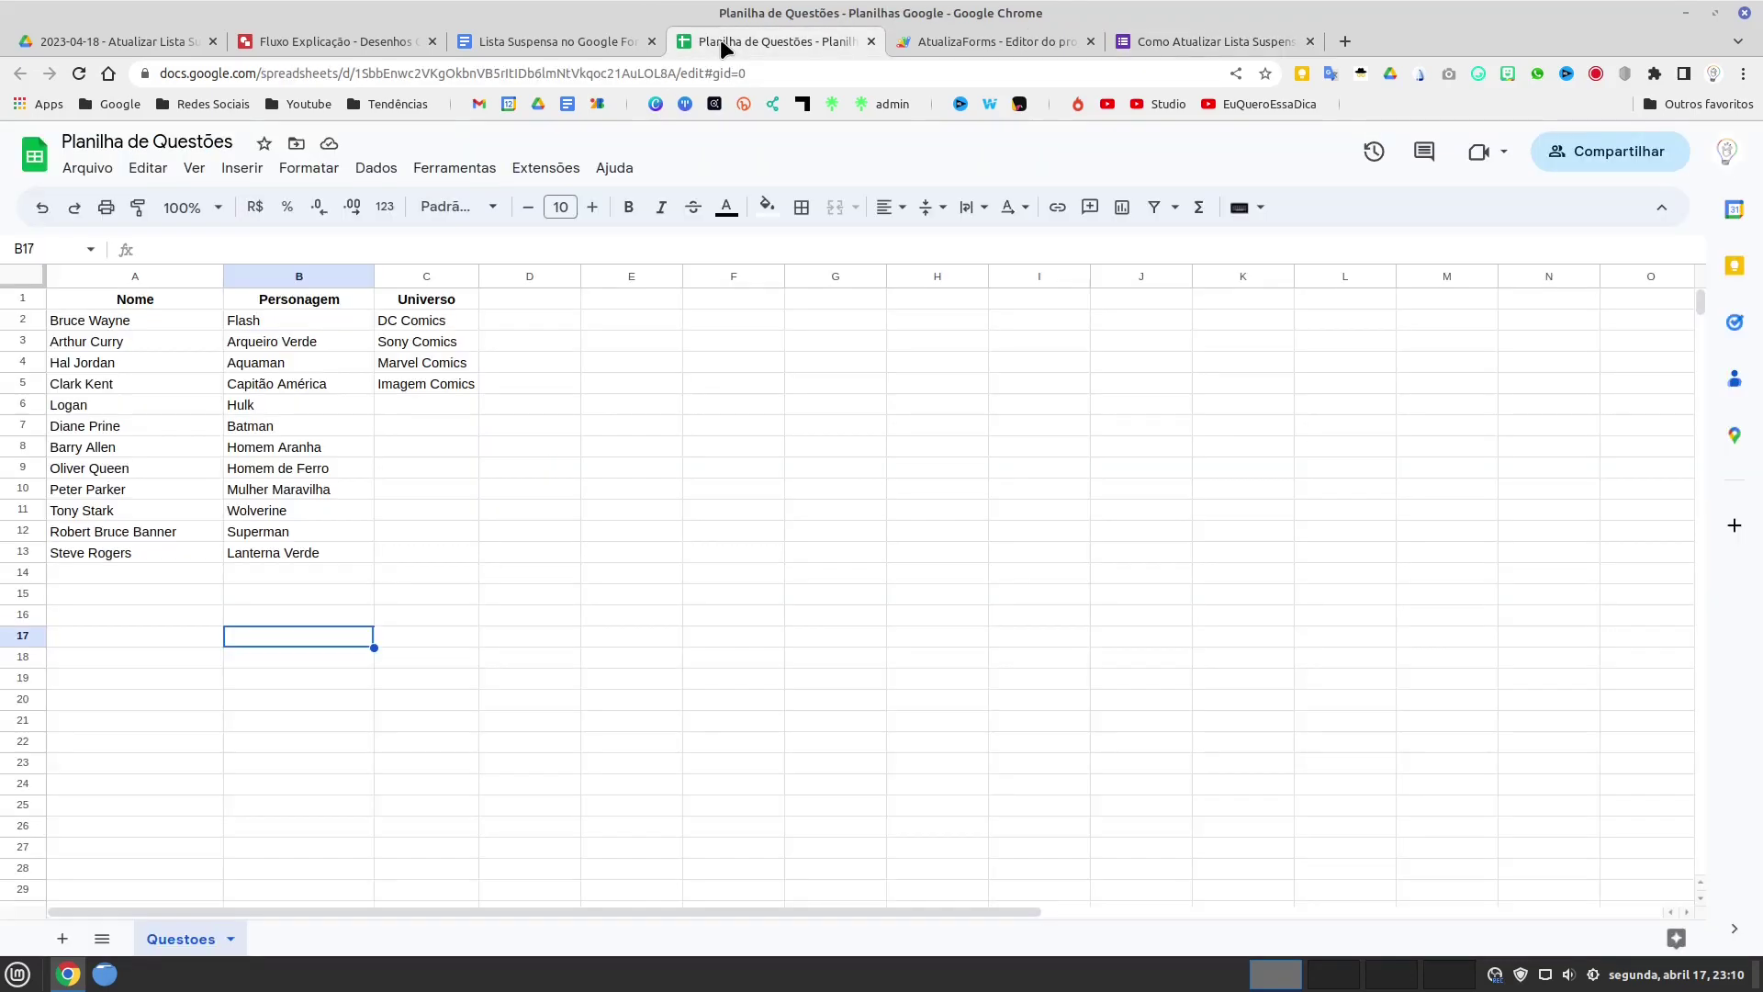
click(321, 295)
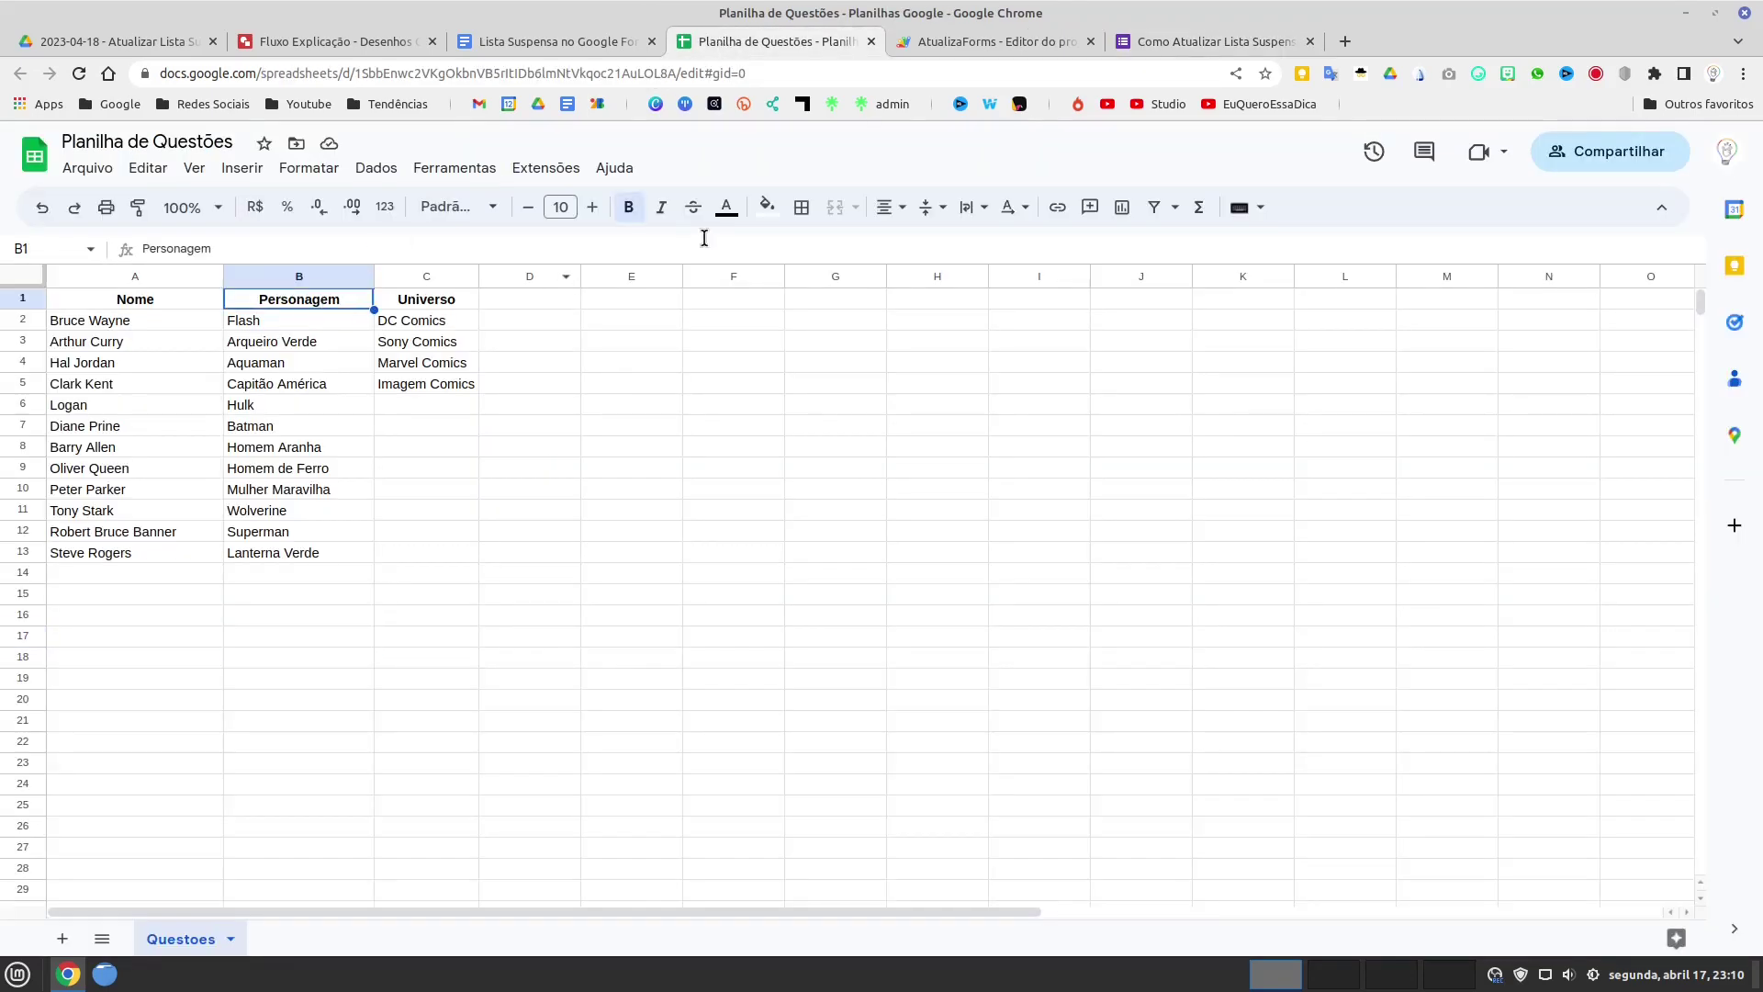
key(ctrl+c)
click(1192, 35)
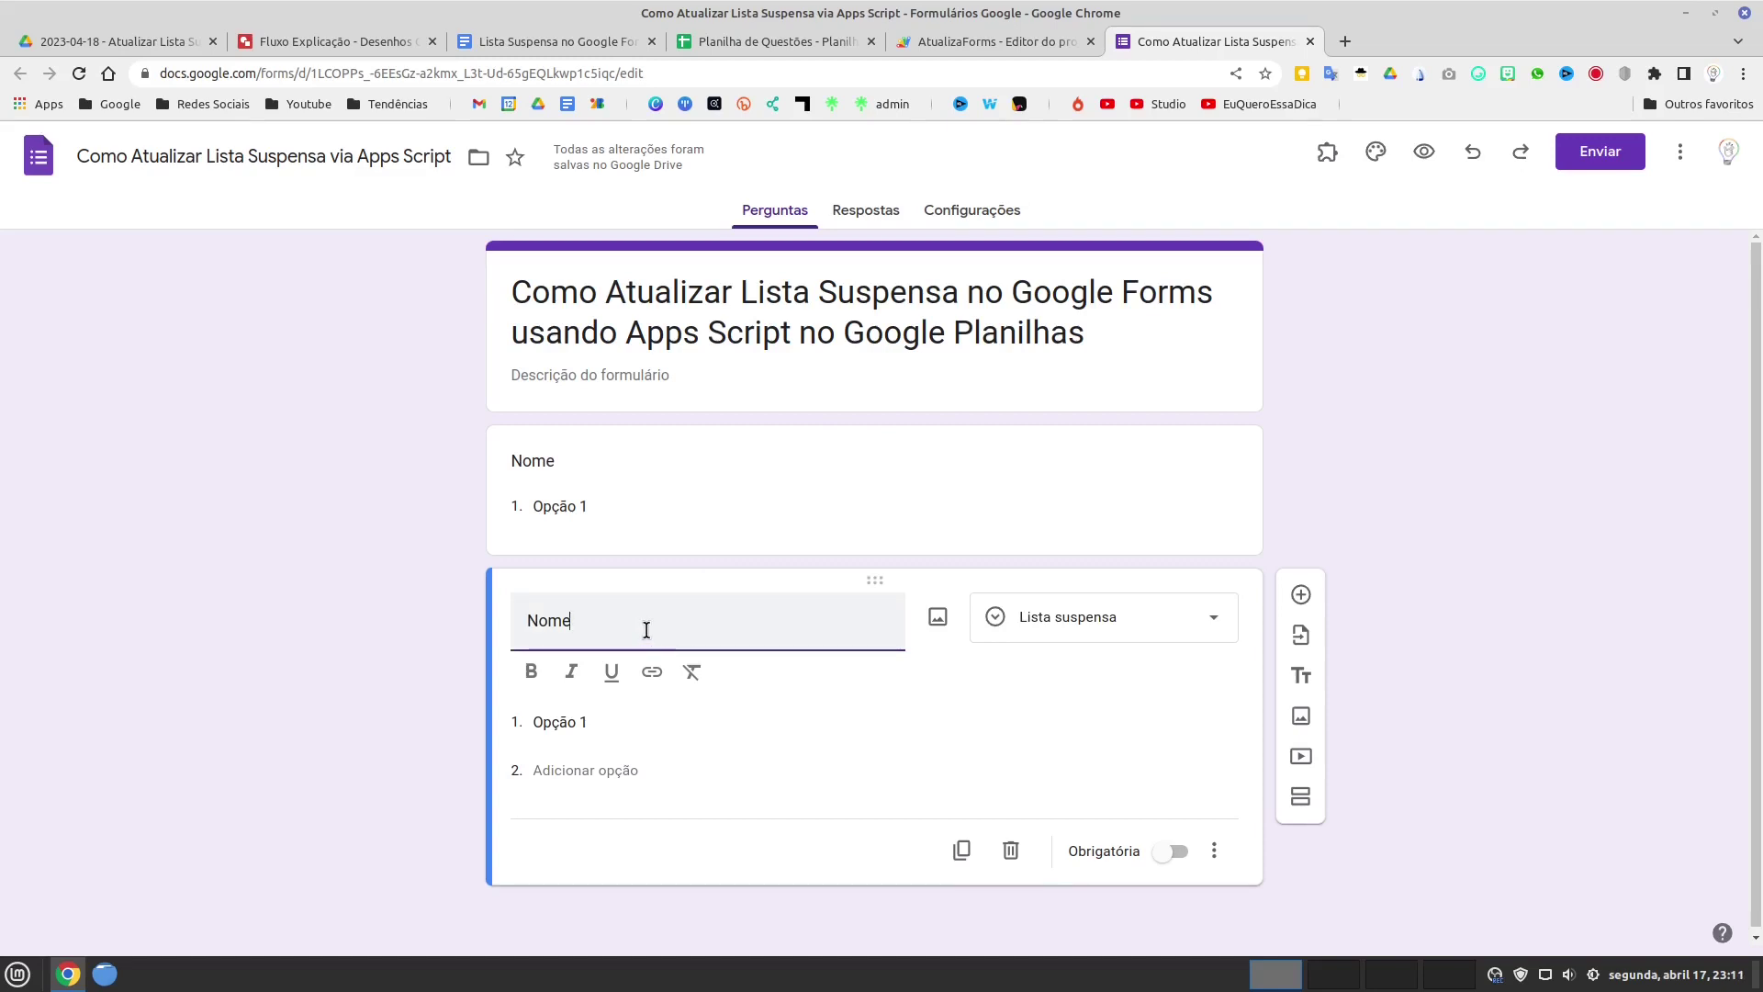
key(BackSpace)
key(ctrl+v)
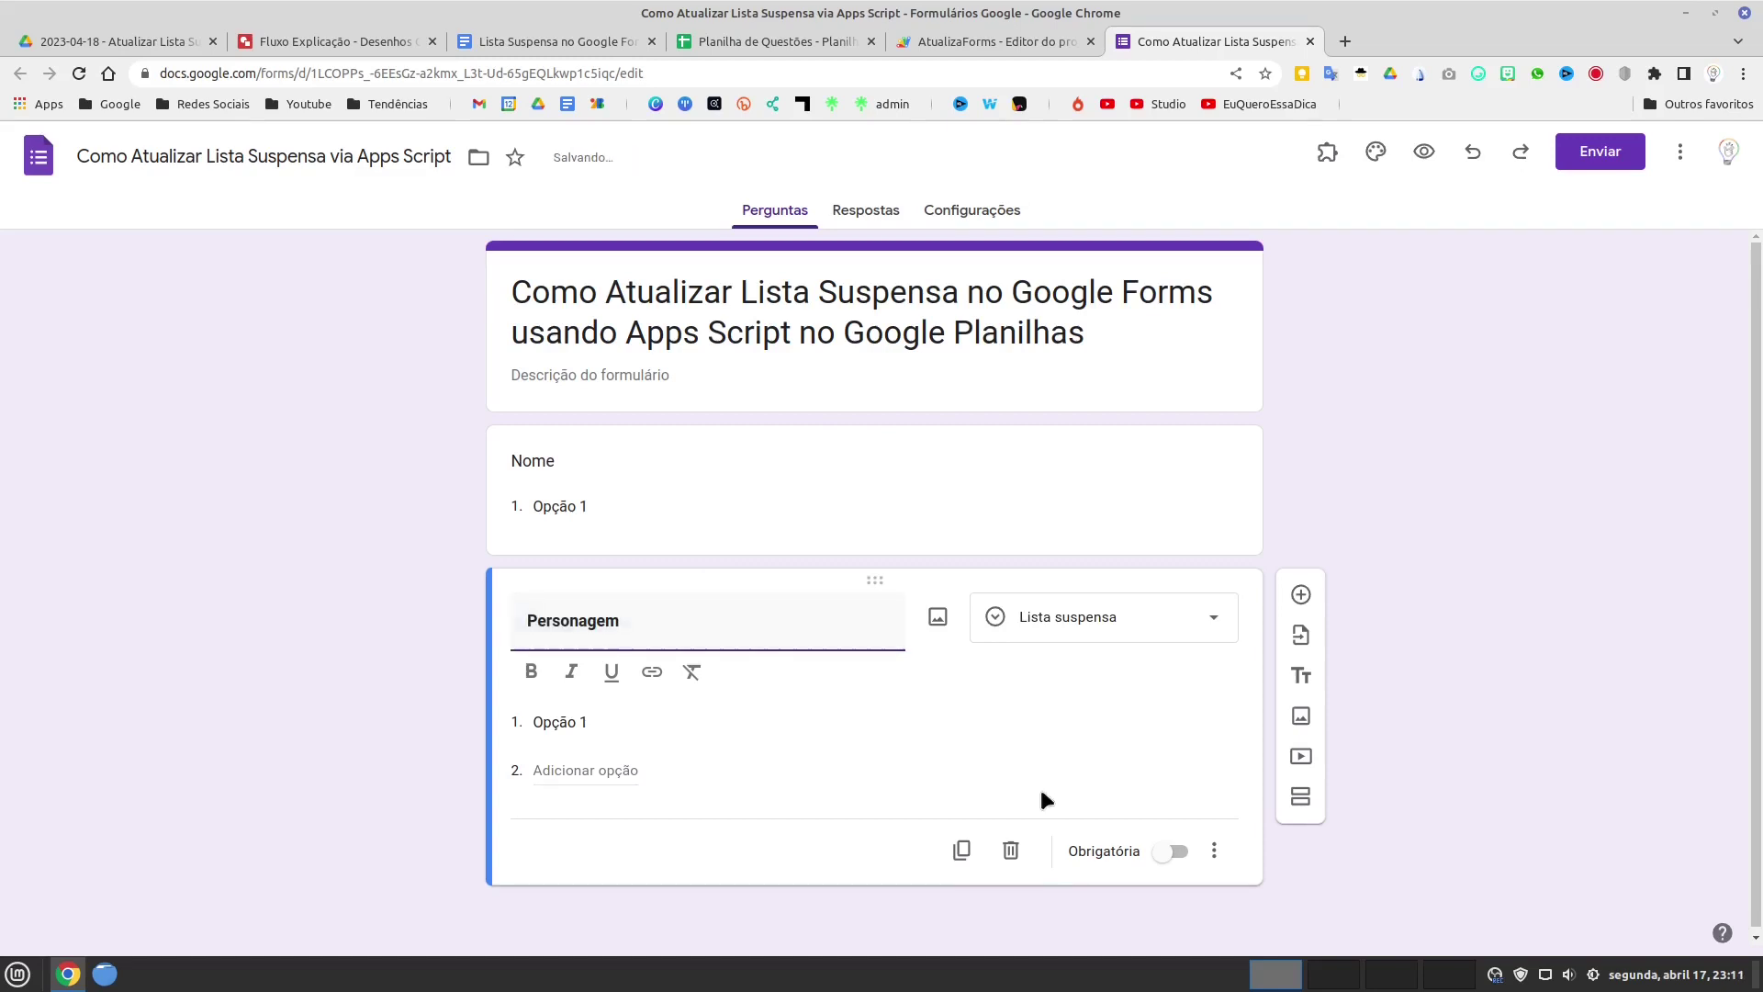
- Duplicate the Personagem dropdown question and retitle the copy Universo, using the header copied from cell C1 of the spreadsheet
click(962, 852)
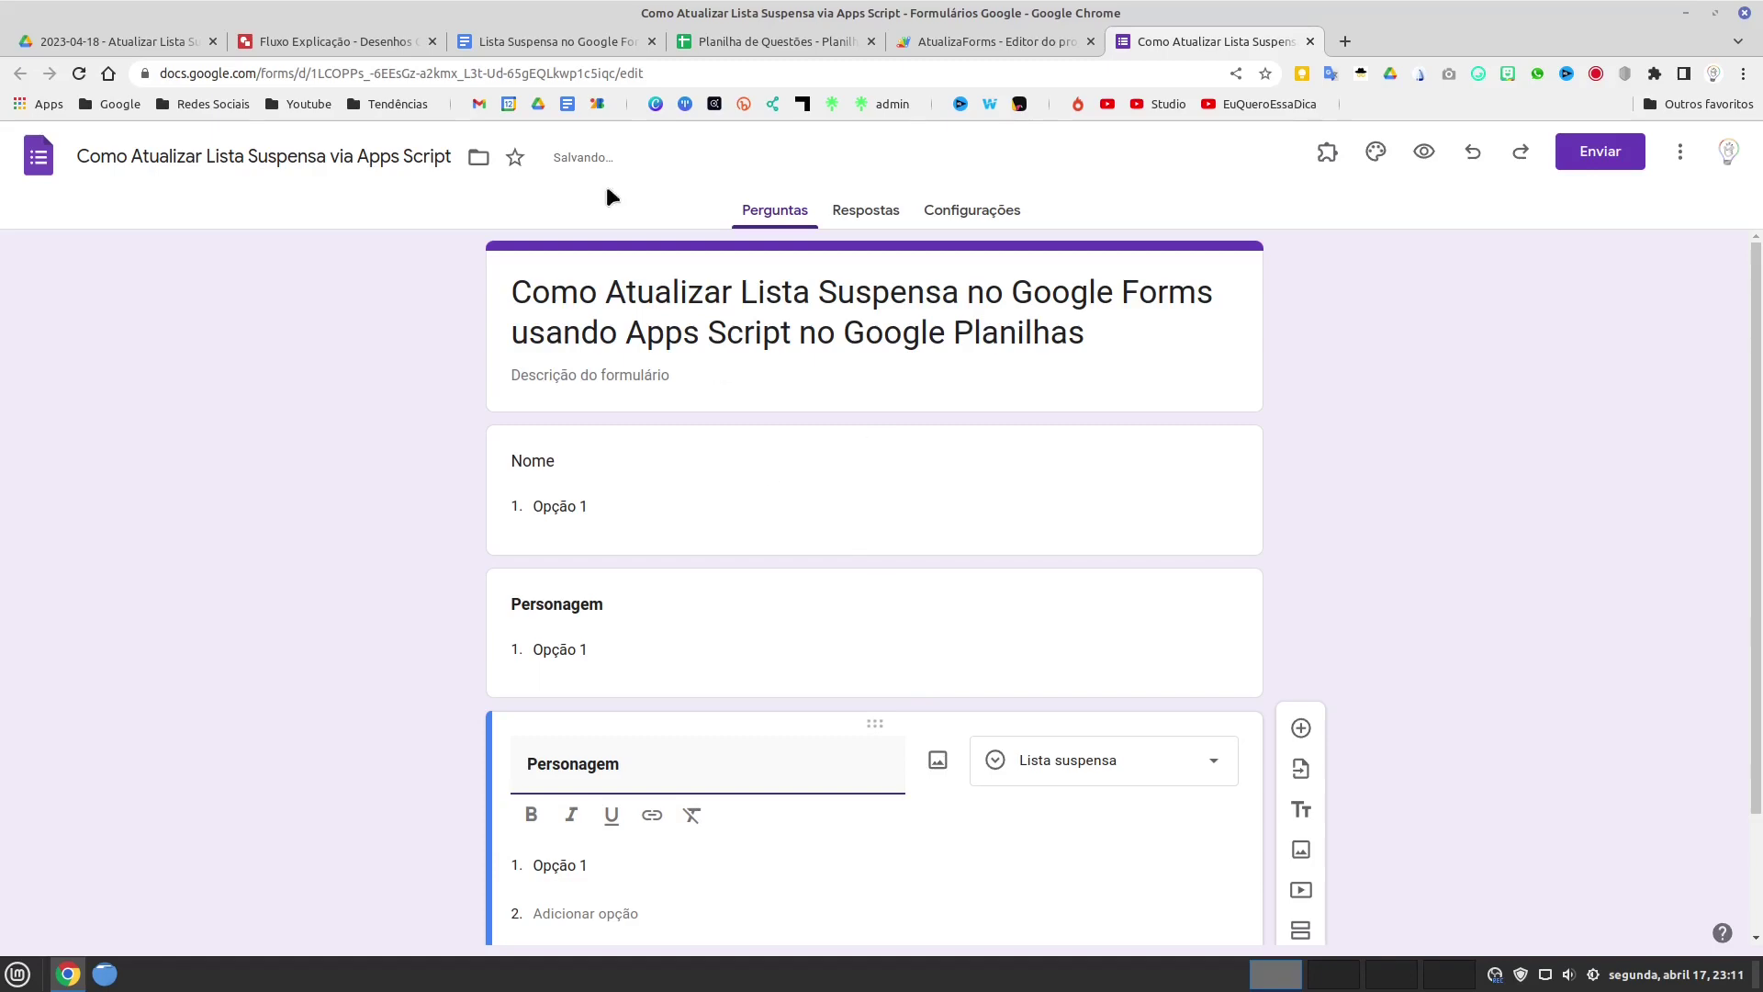
click(746, 44)
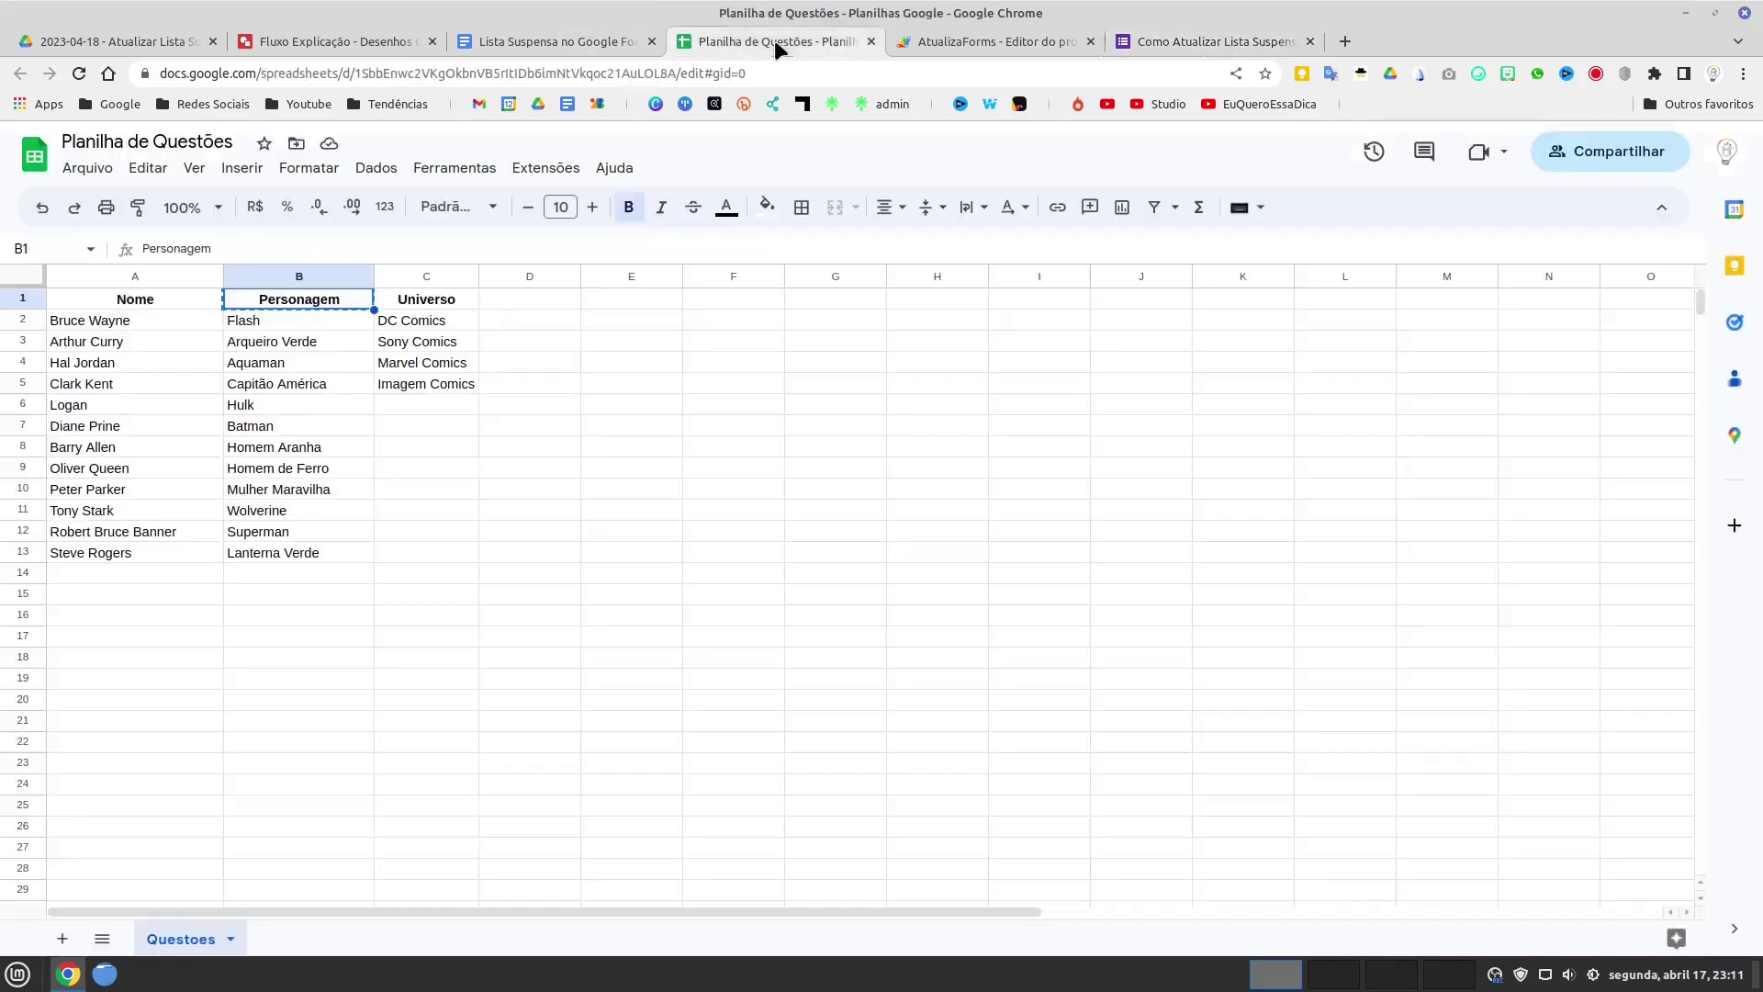
click(438, 310)
key(ctrl+c)
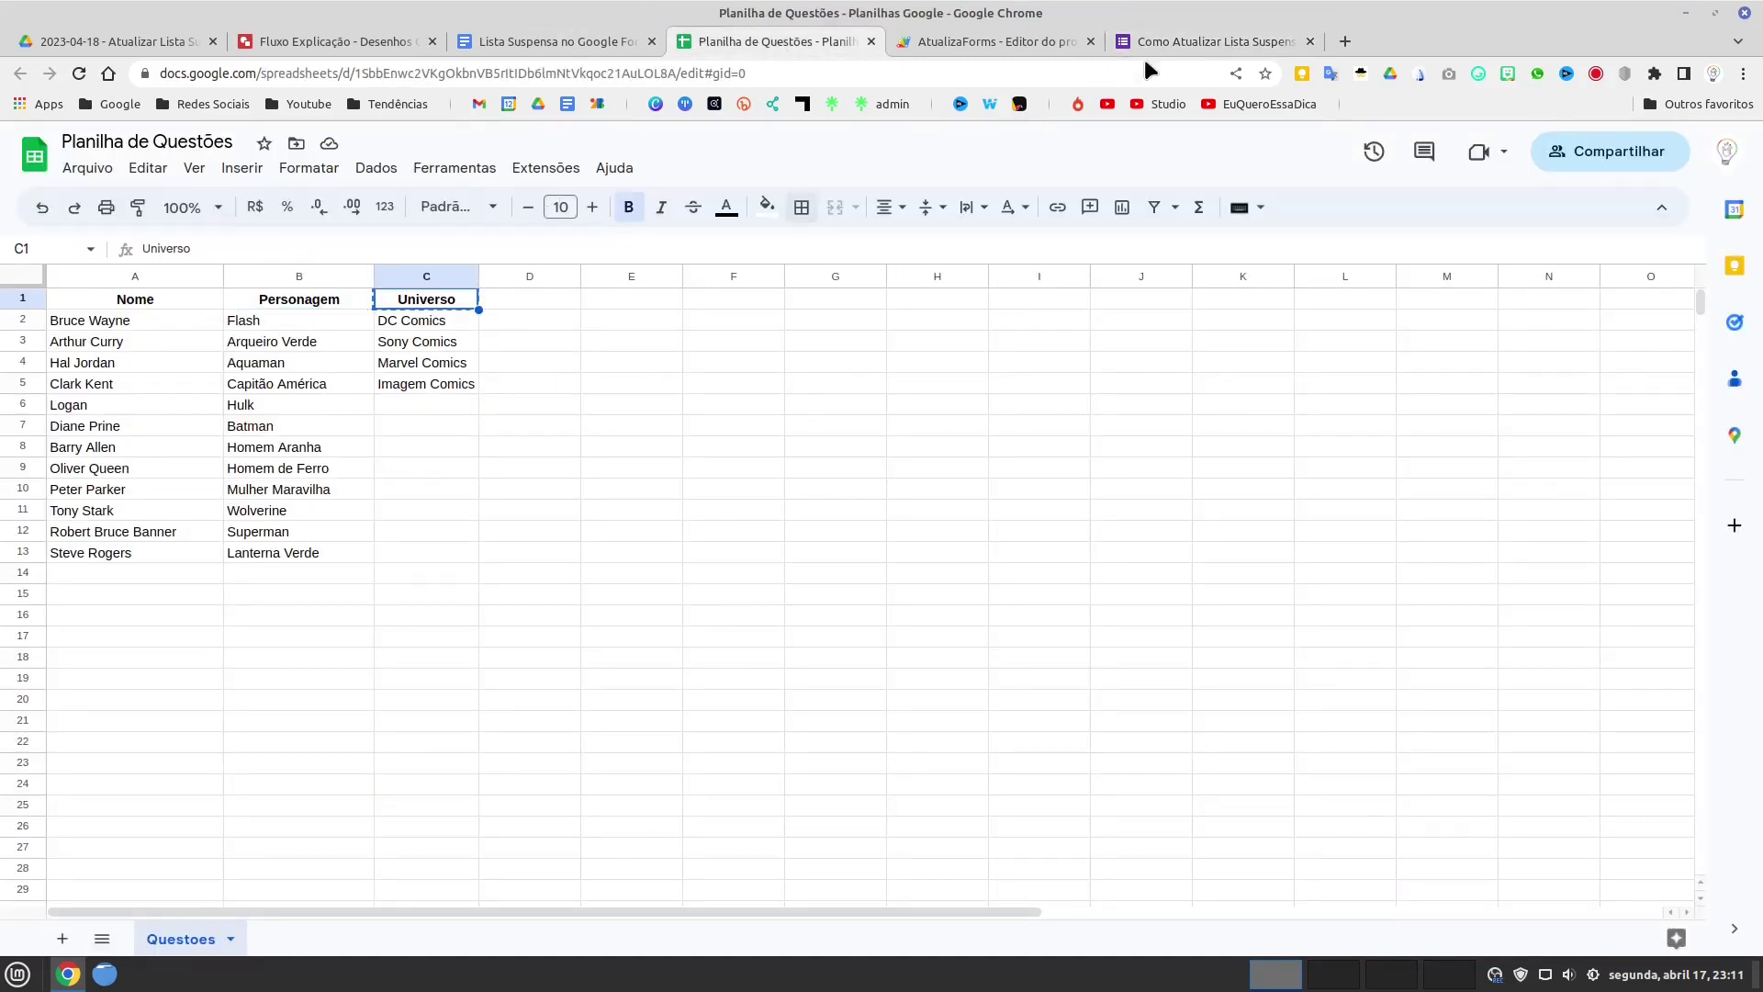
click(1170, 40)
double_click(657, 765)
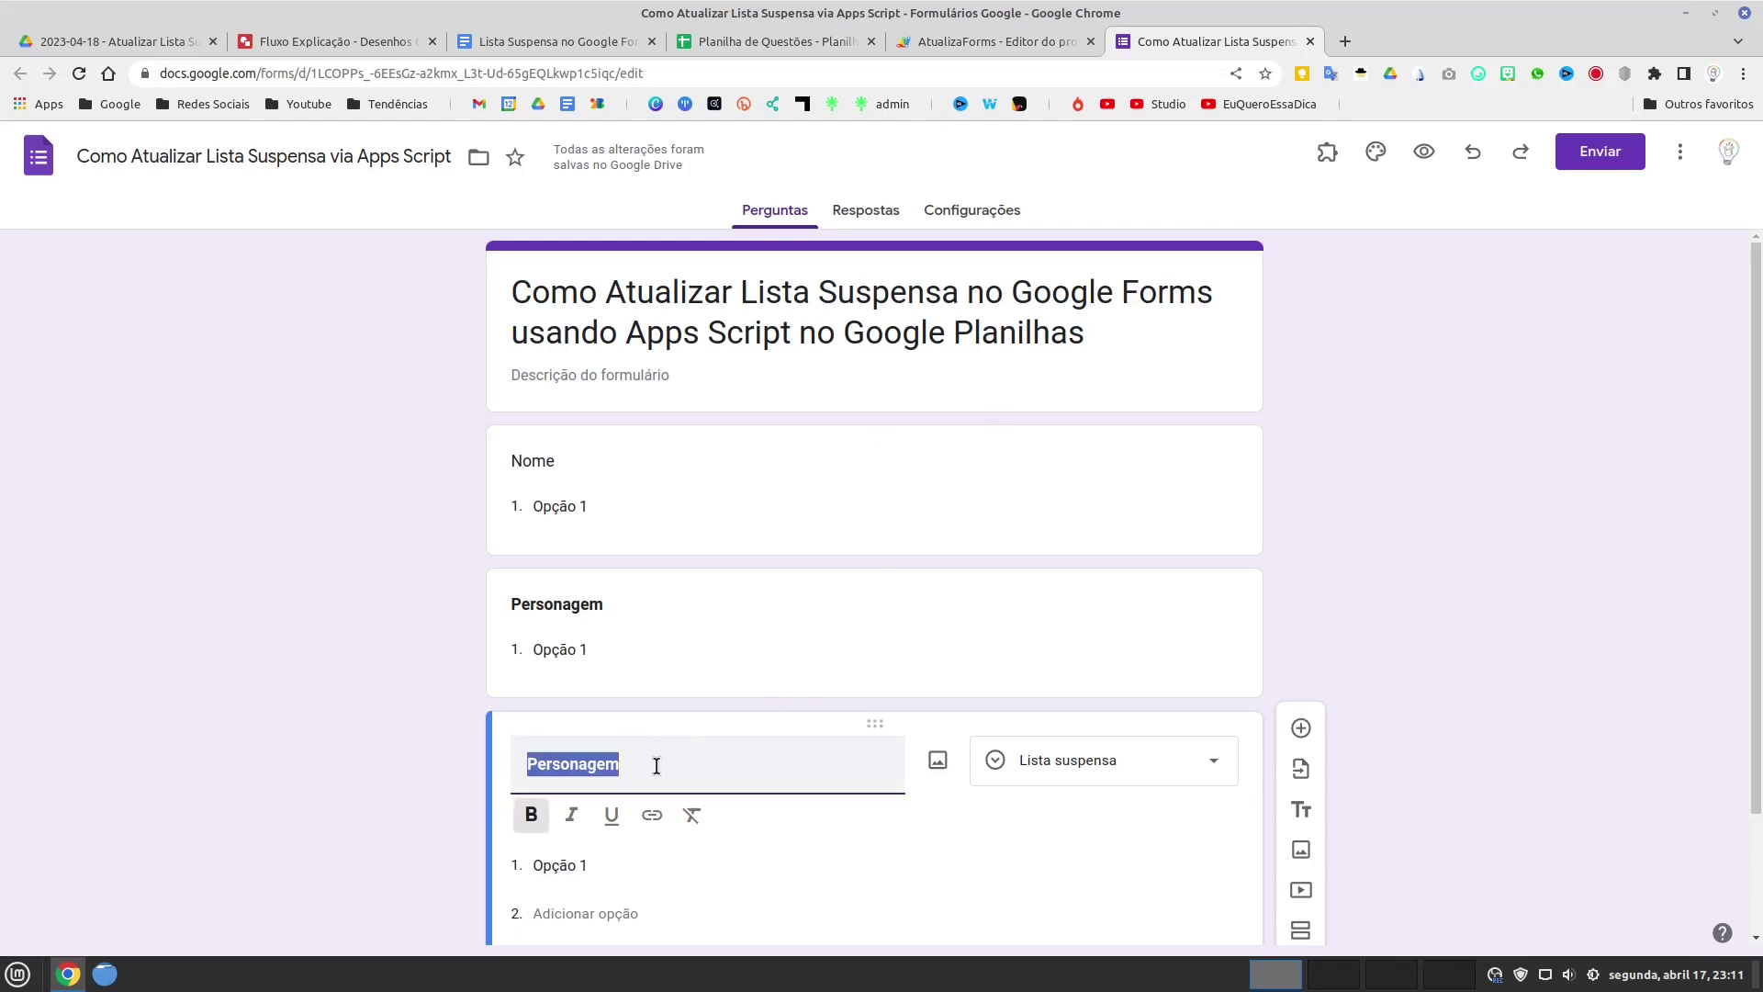
key(ctrl+v)
click(1403, 535)
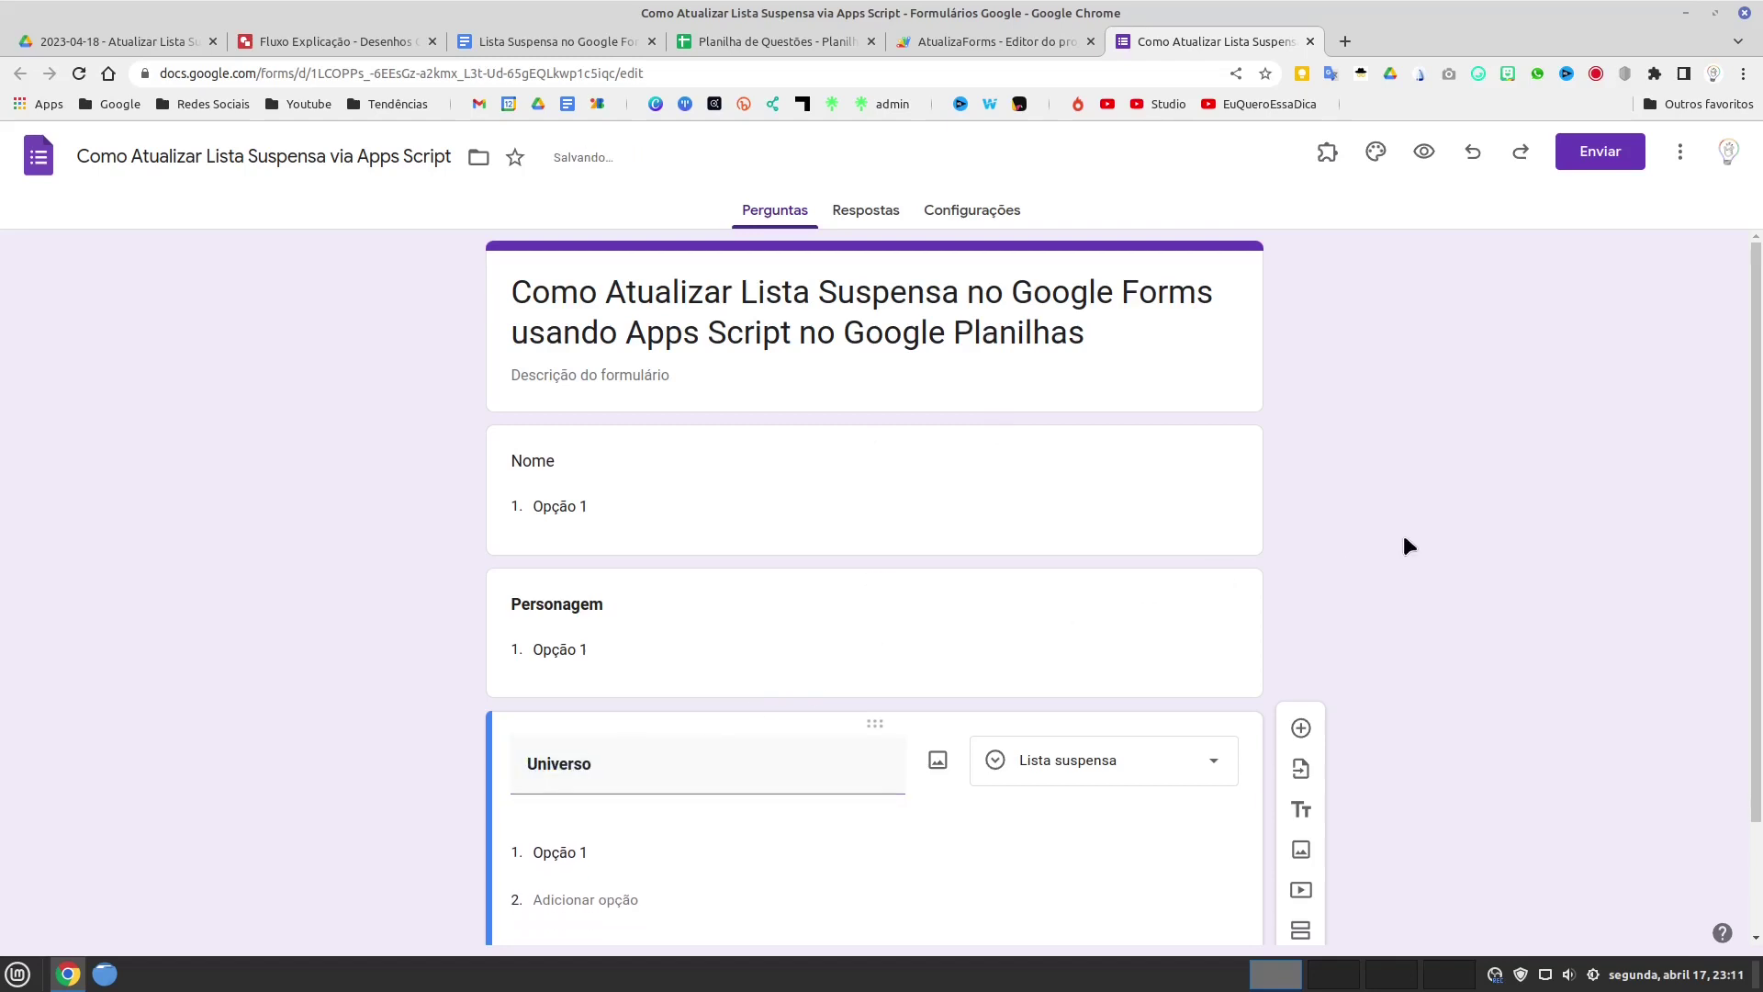
- Check the form's three dropdown question titles against the spreadsheet's column headers and look over the Universo question's options
scroll(1390, 499, down, 3)
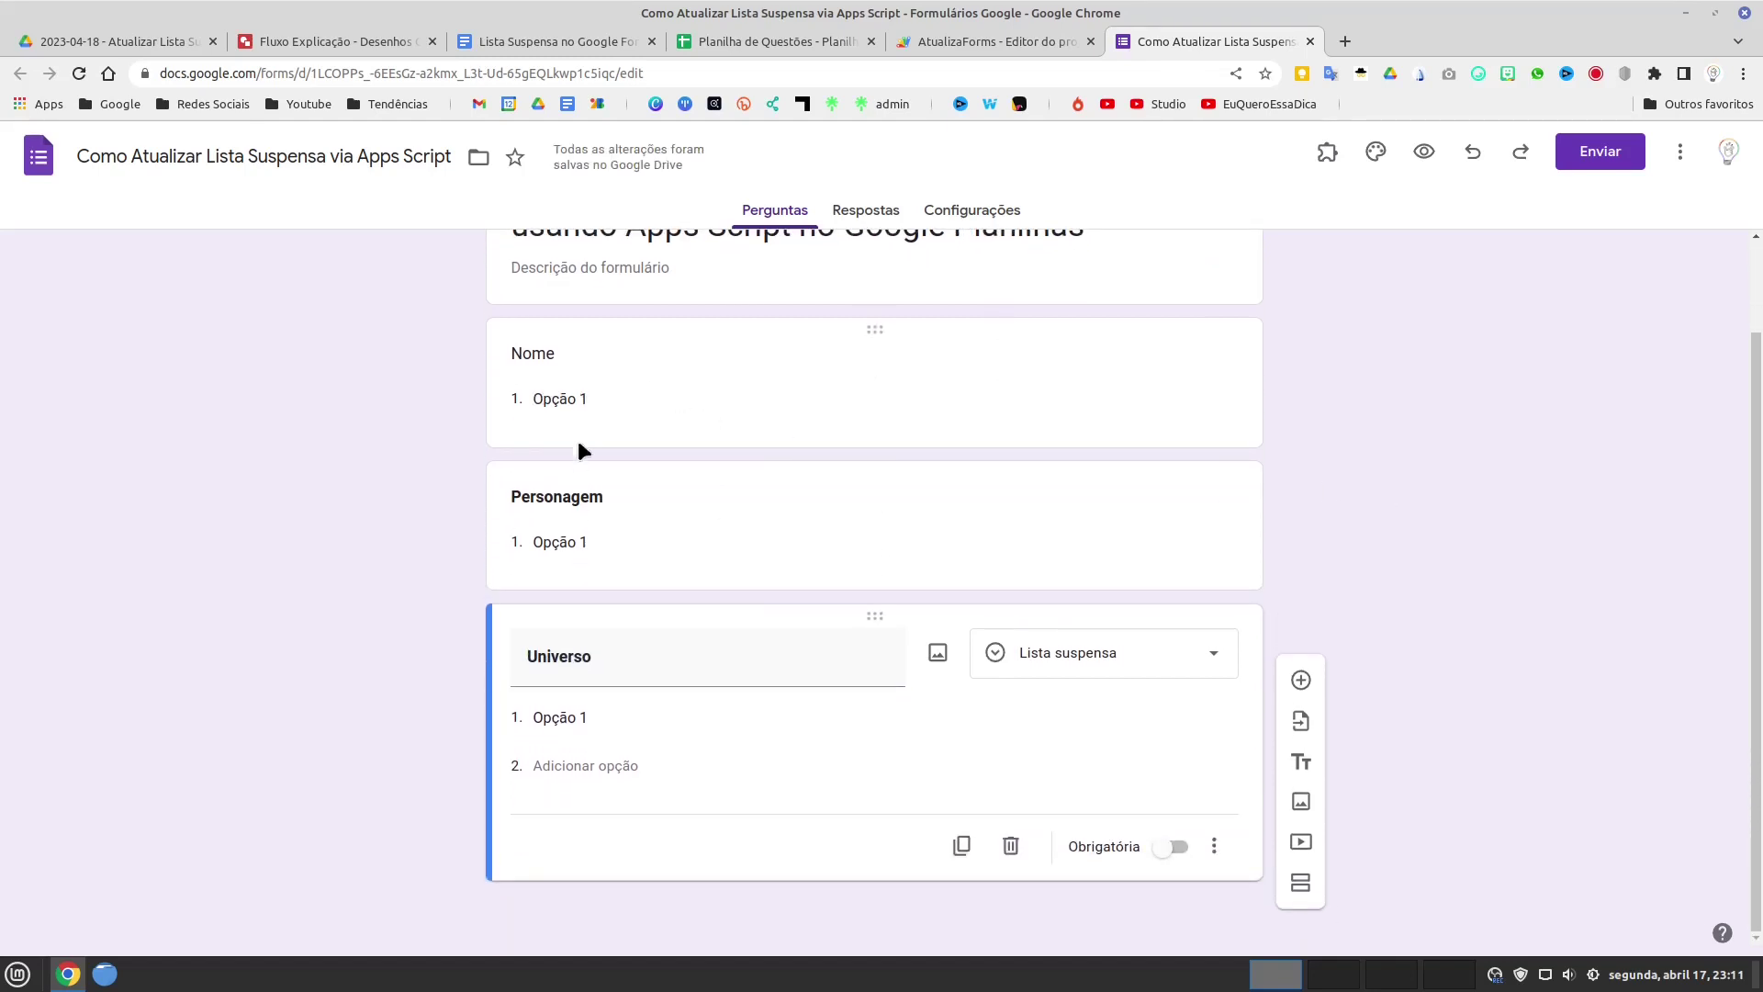
click(563, 356)
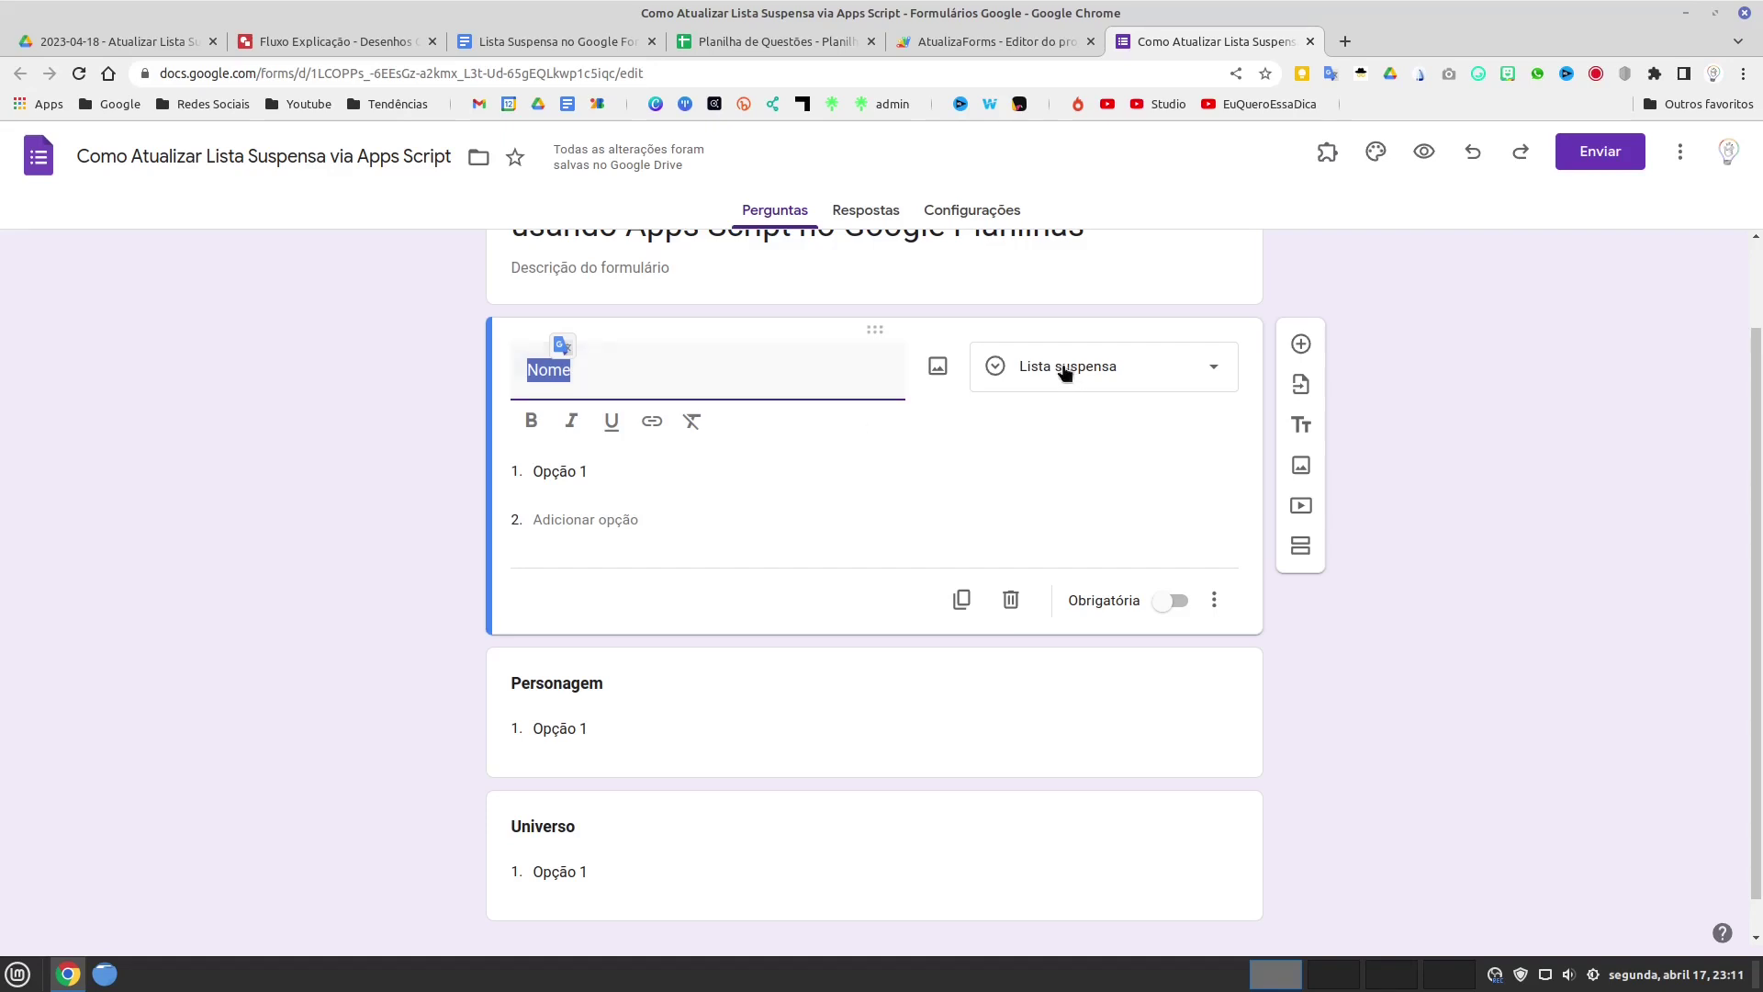
click(754, 46)
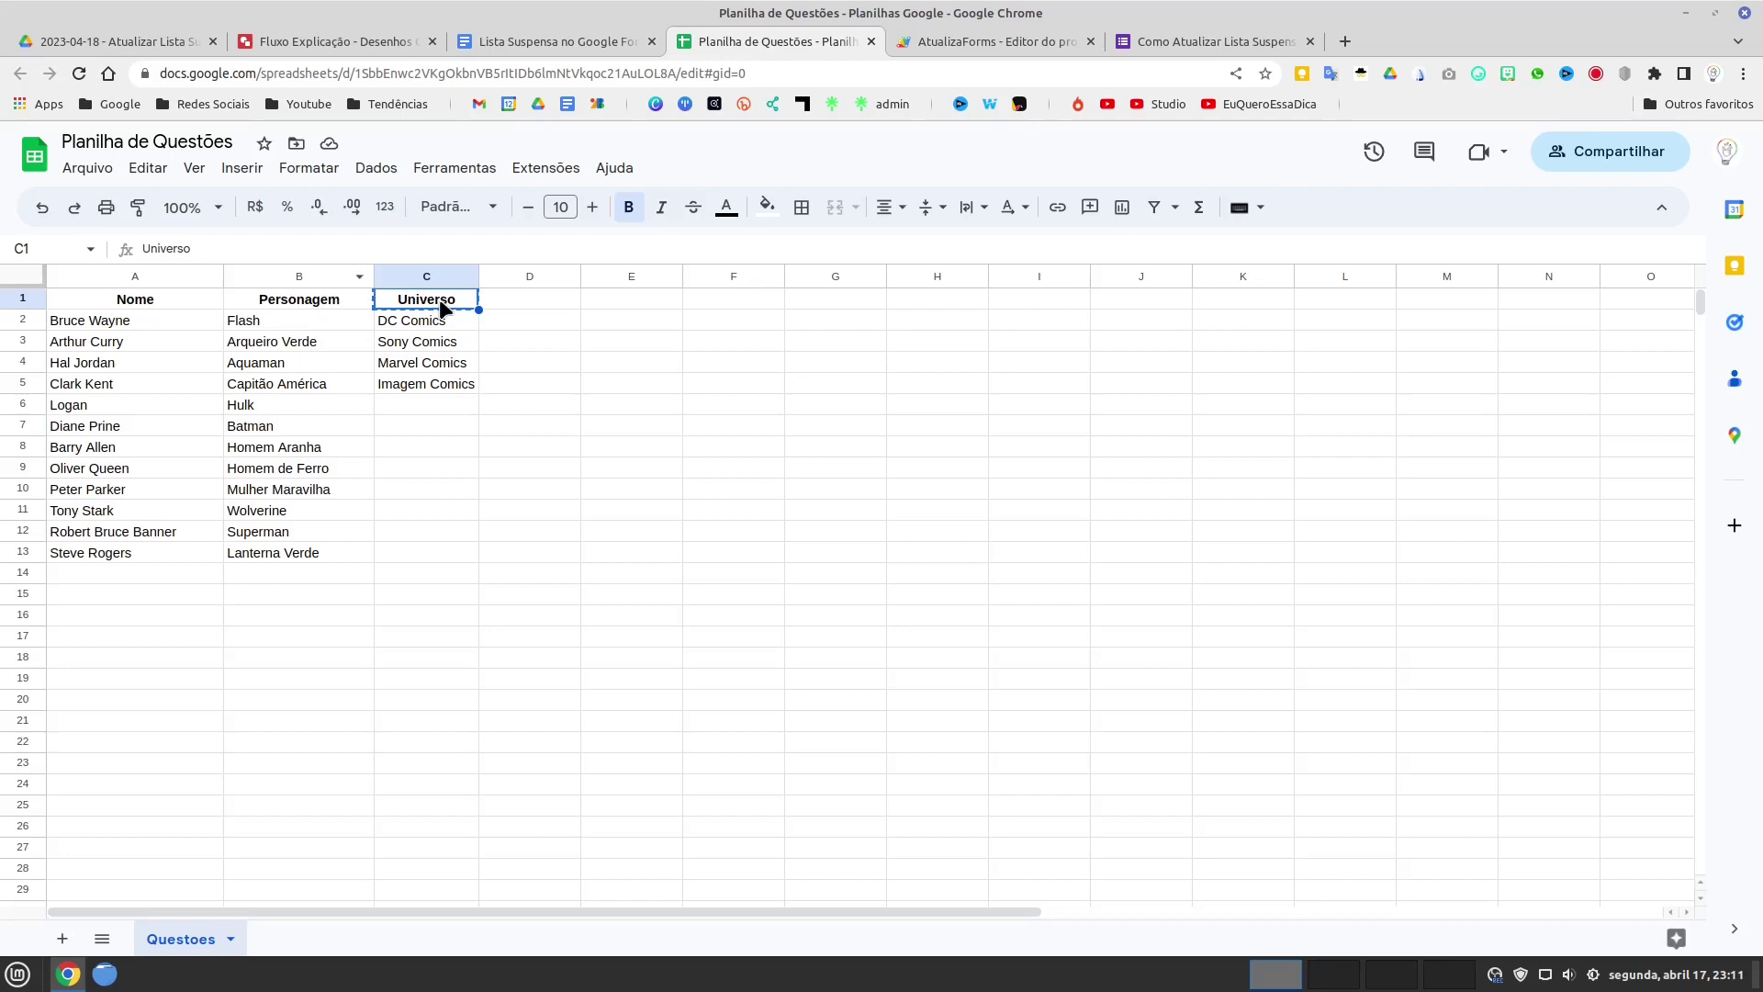
click(1188, 39)
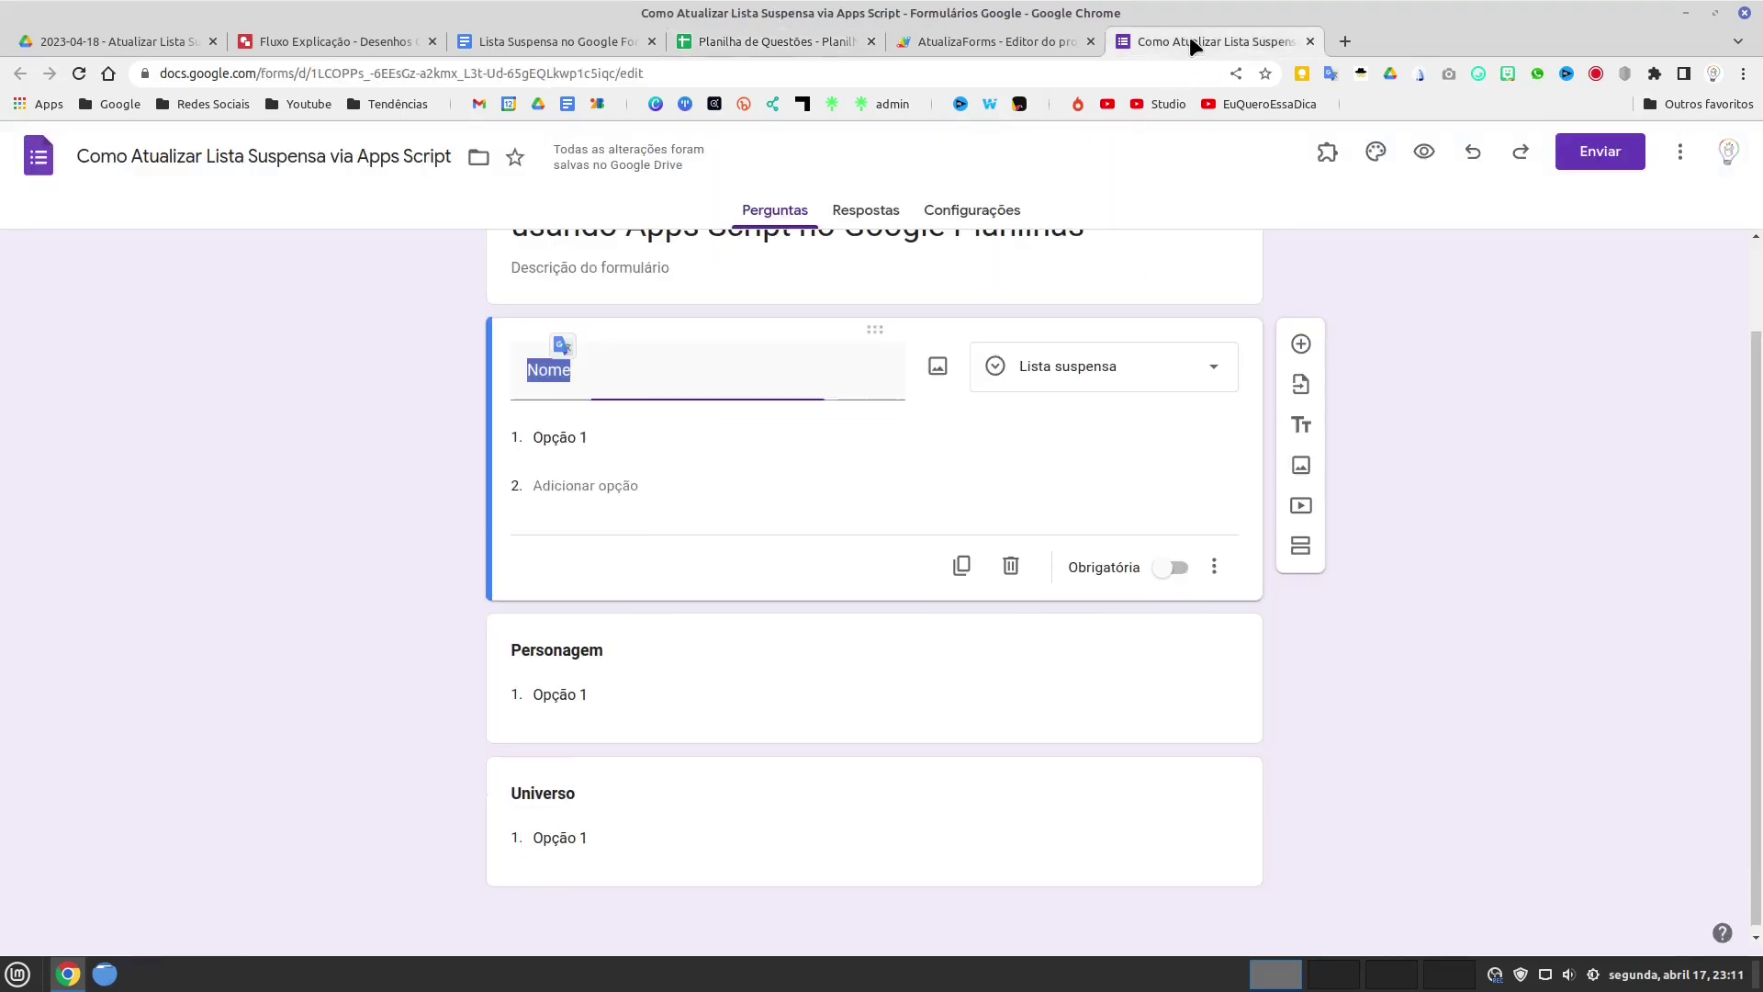
click(1380, 598)
click(742, 837)
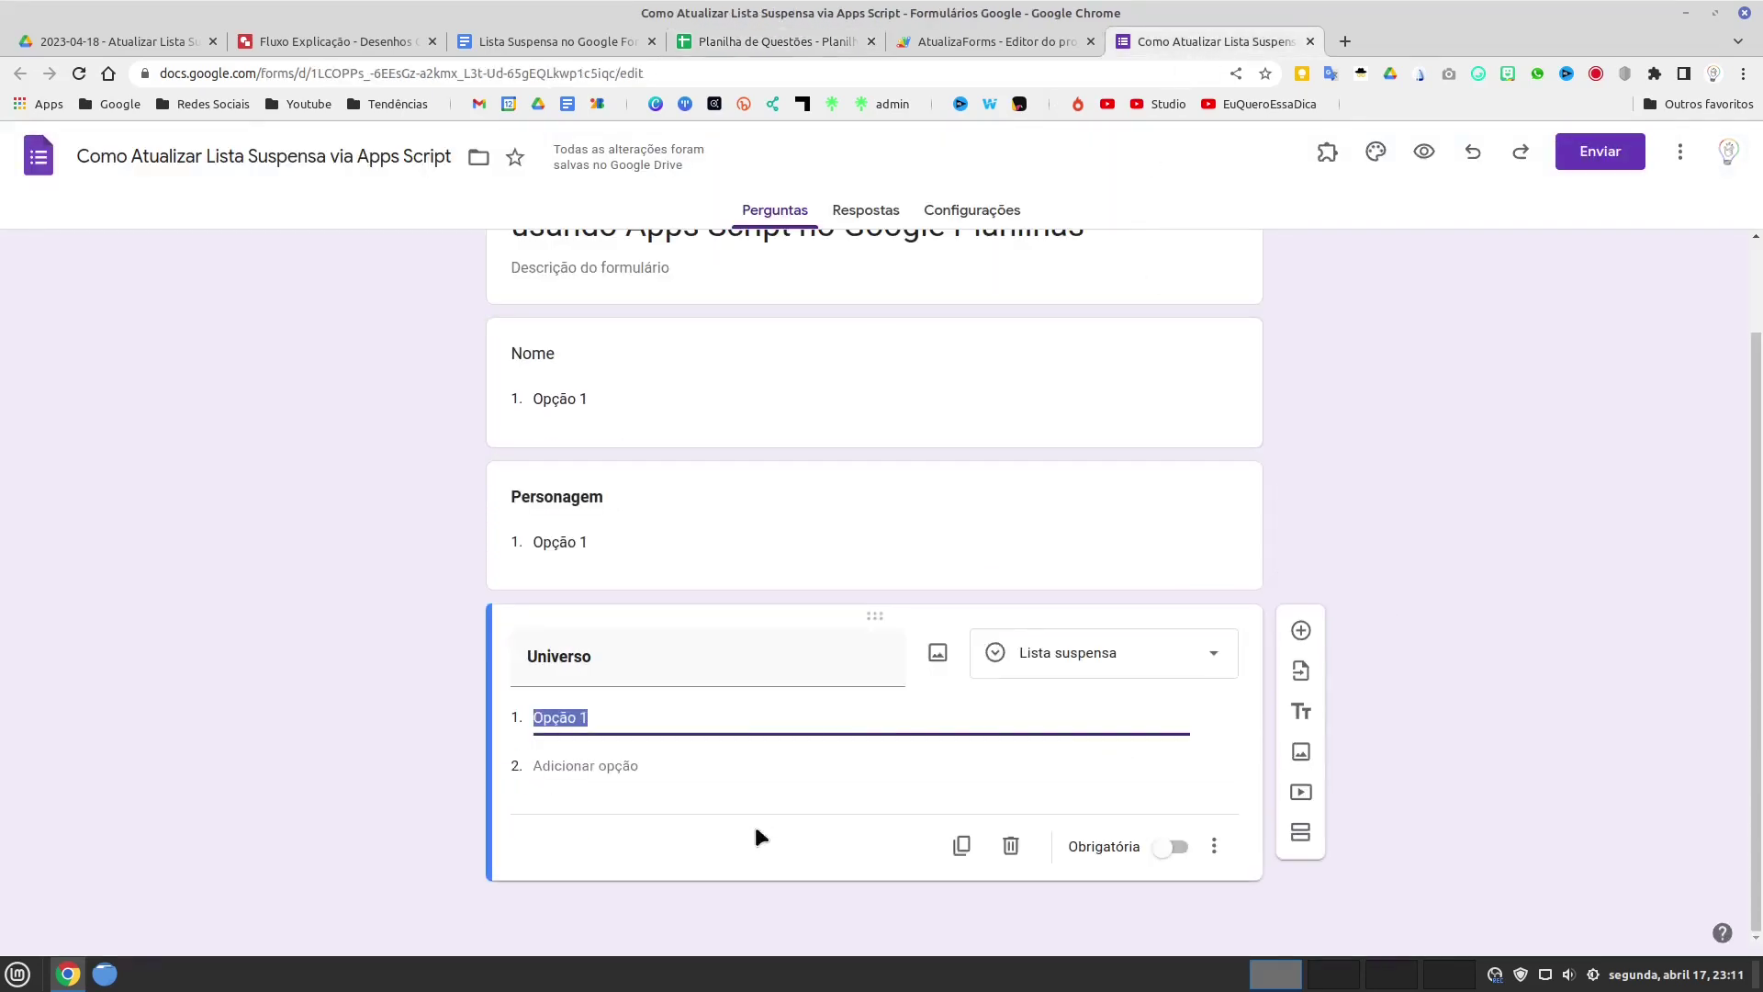
- Add a paragraph question titled Observações after the form's Universo question
click(1301, 632)
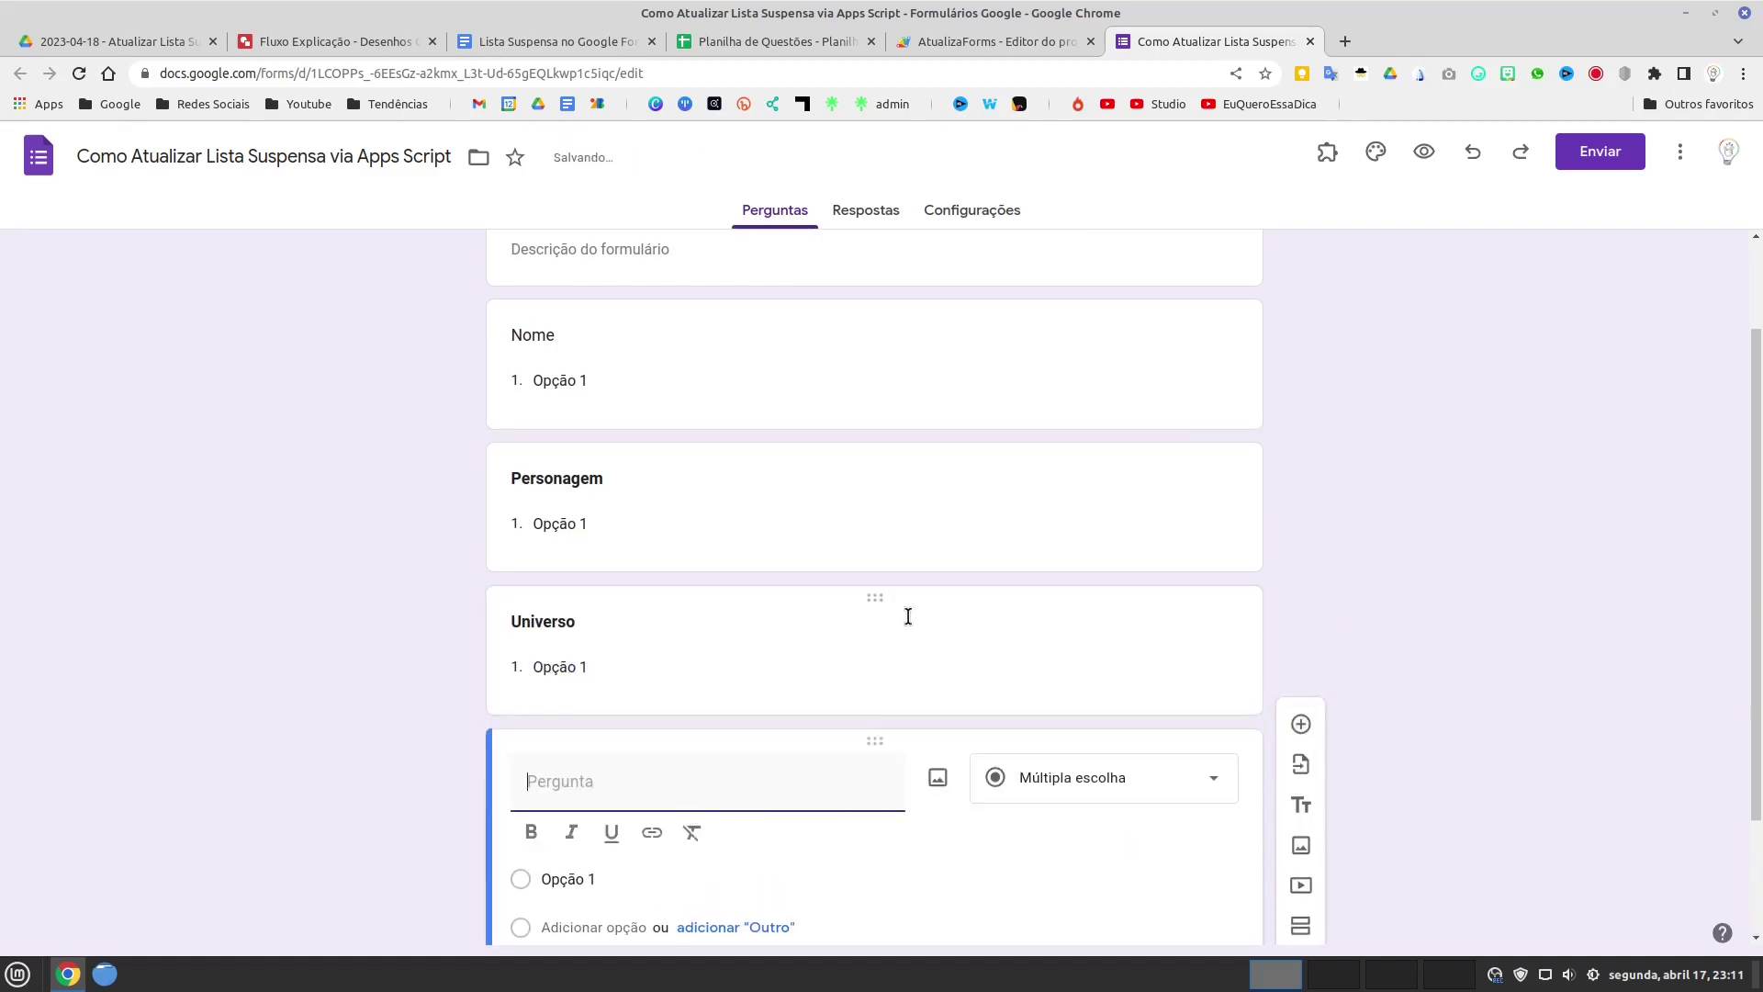
text(O)
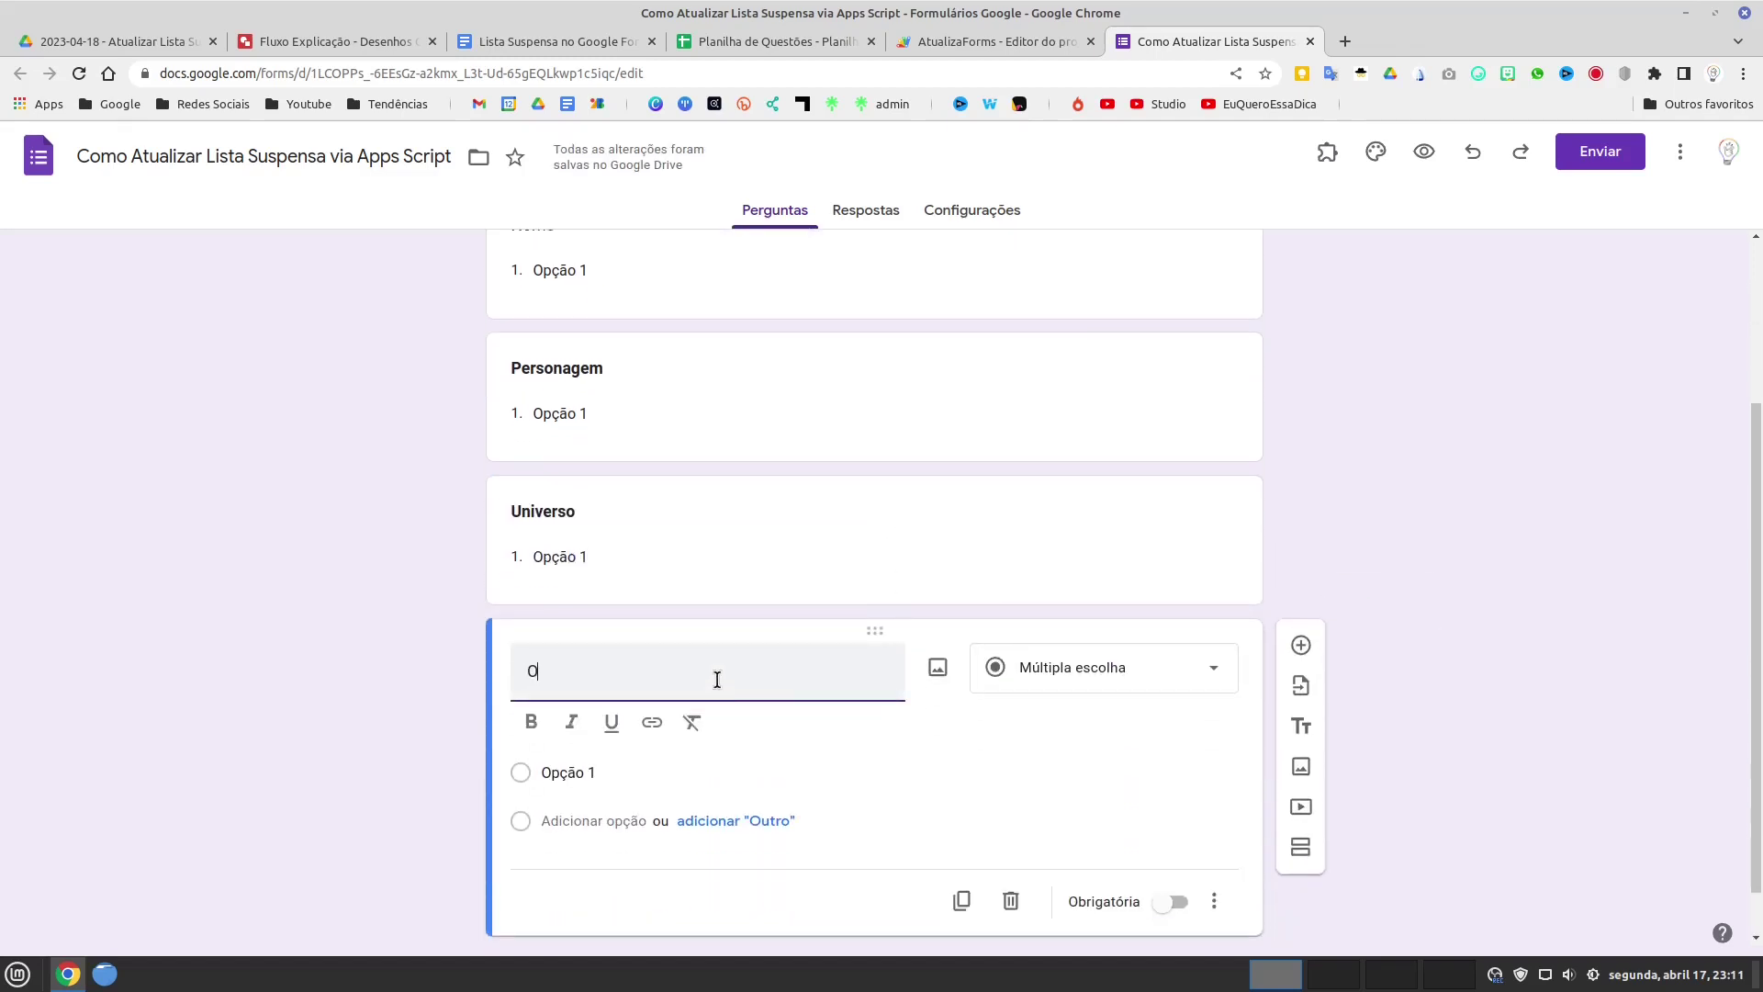
text(bservações)
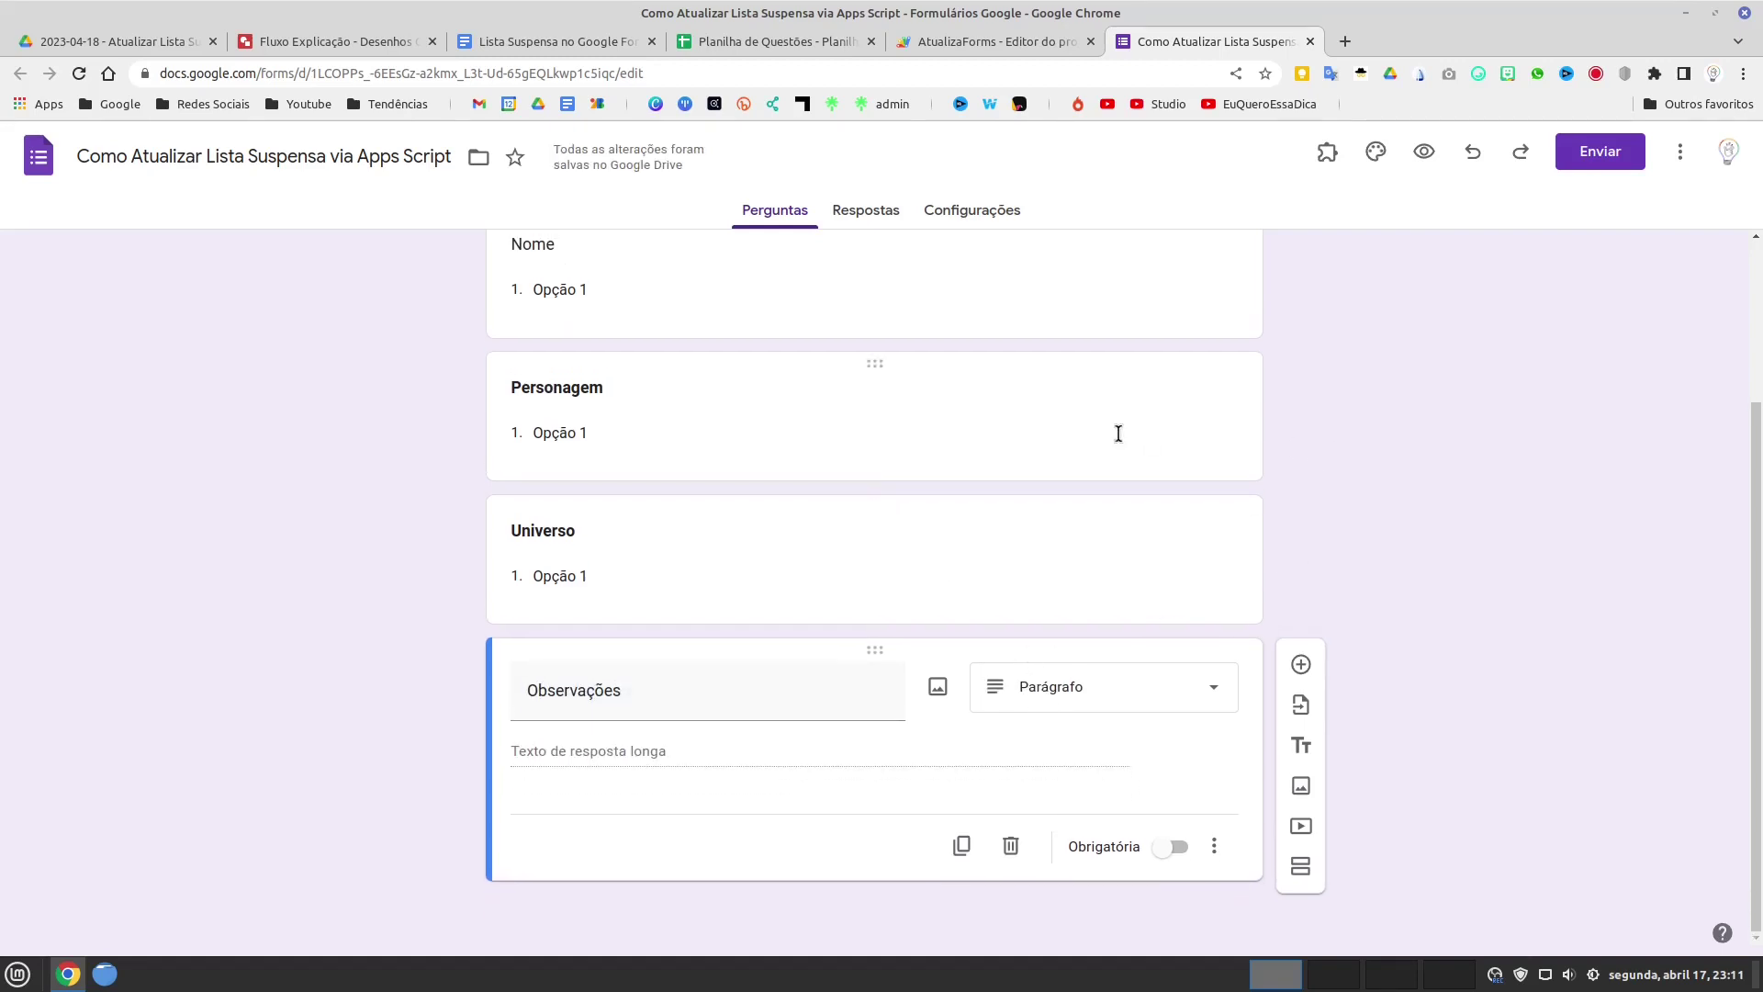
scroll(947, 423, up, 1)
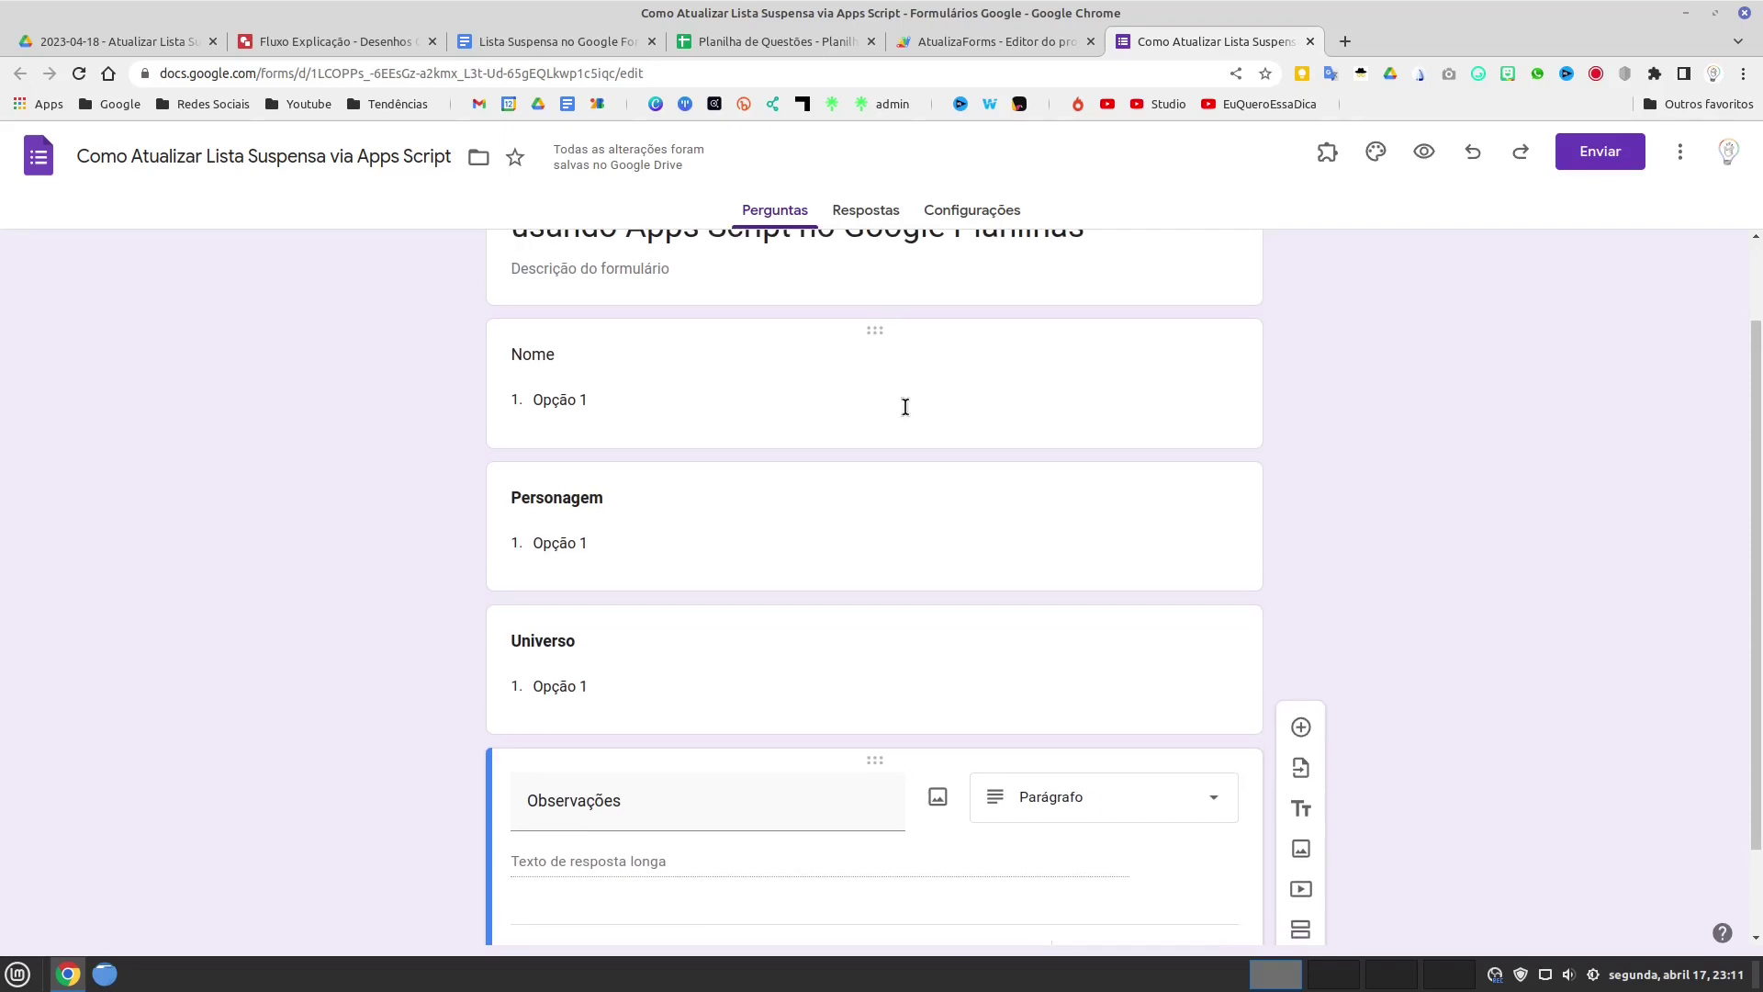
scroll(905, 407, up, 1)
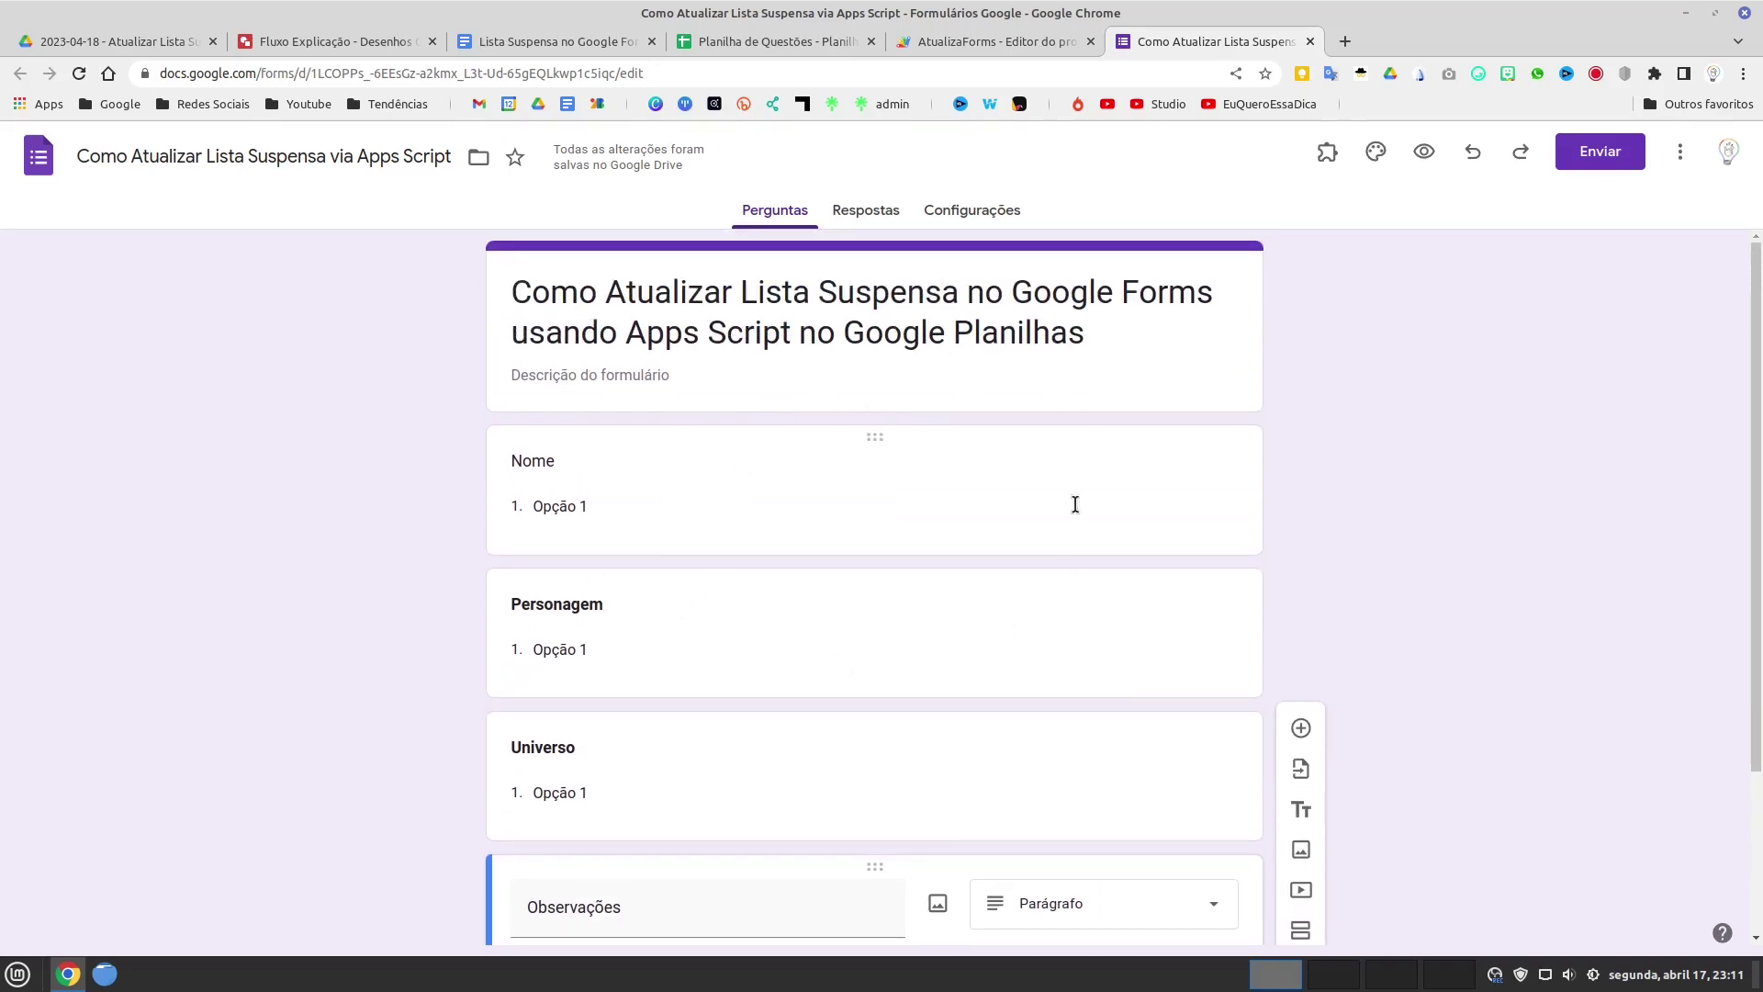
- Run the main function of the AtualizaForms script and authorize it with the contact account to access the spreadsheets and forms
click(987, 45)
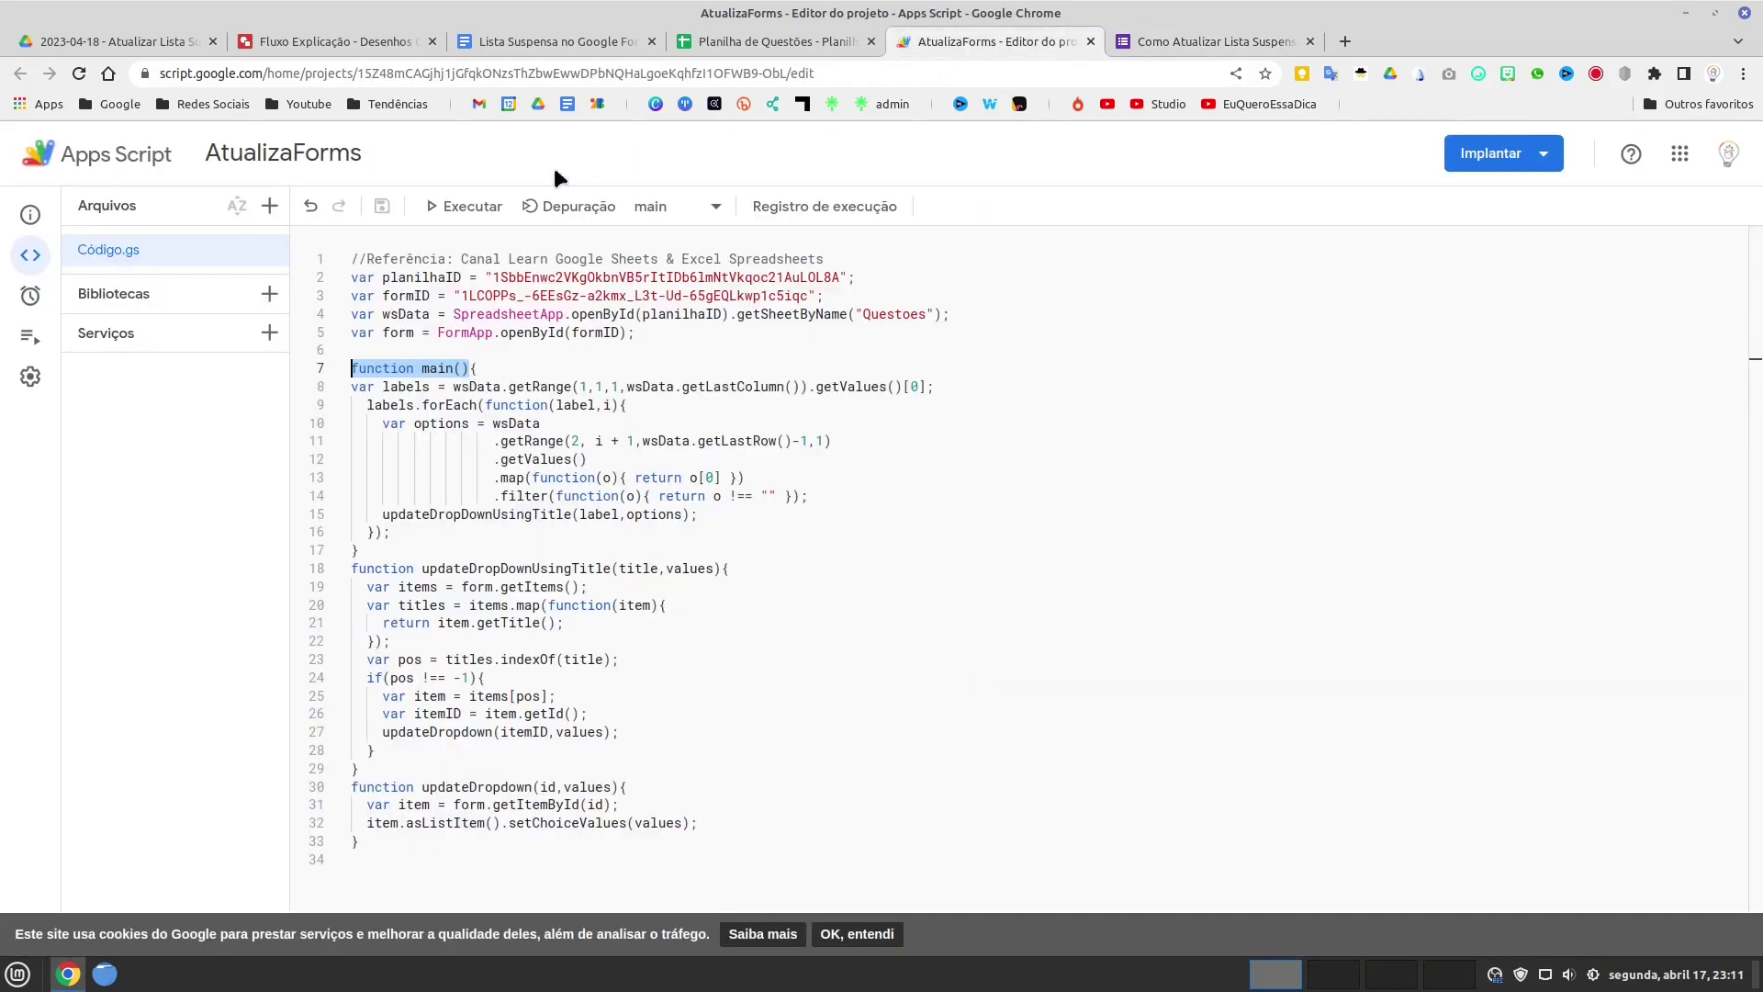
click(1139, 42)
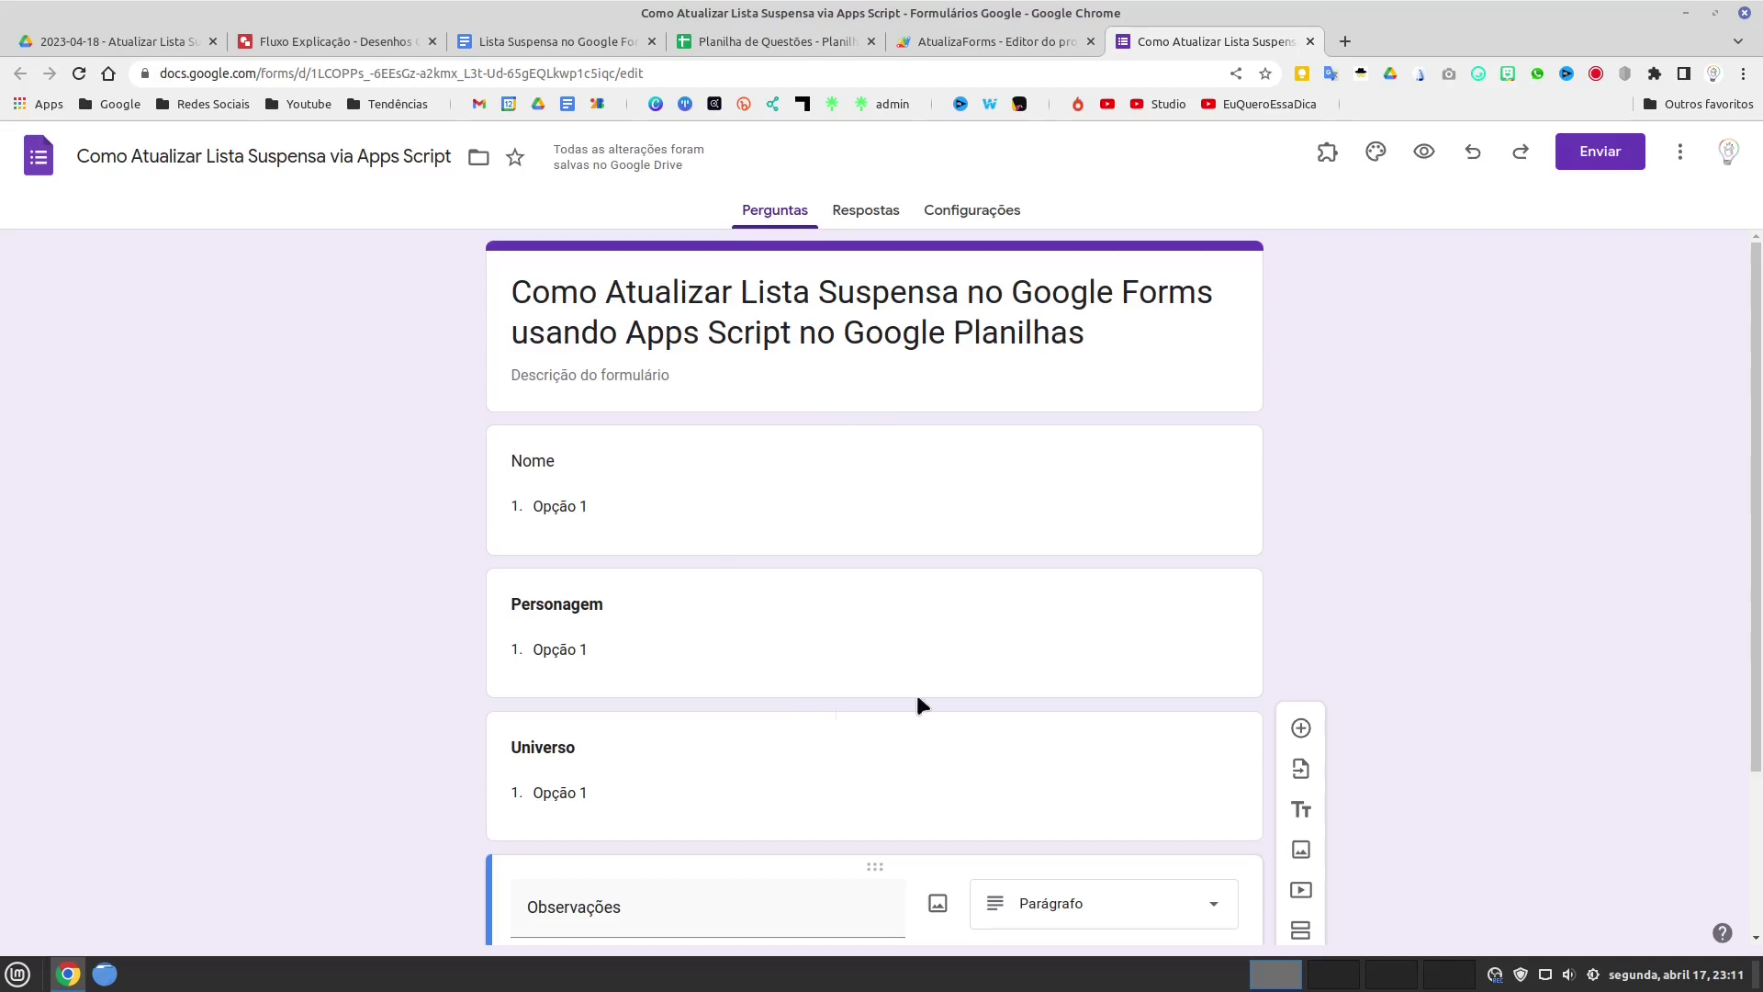
click(988, 42)
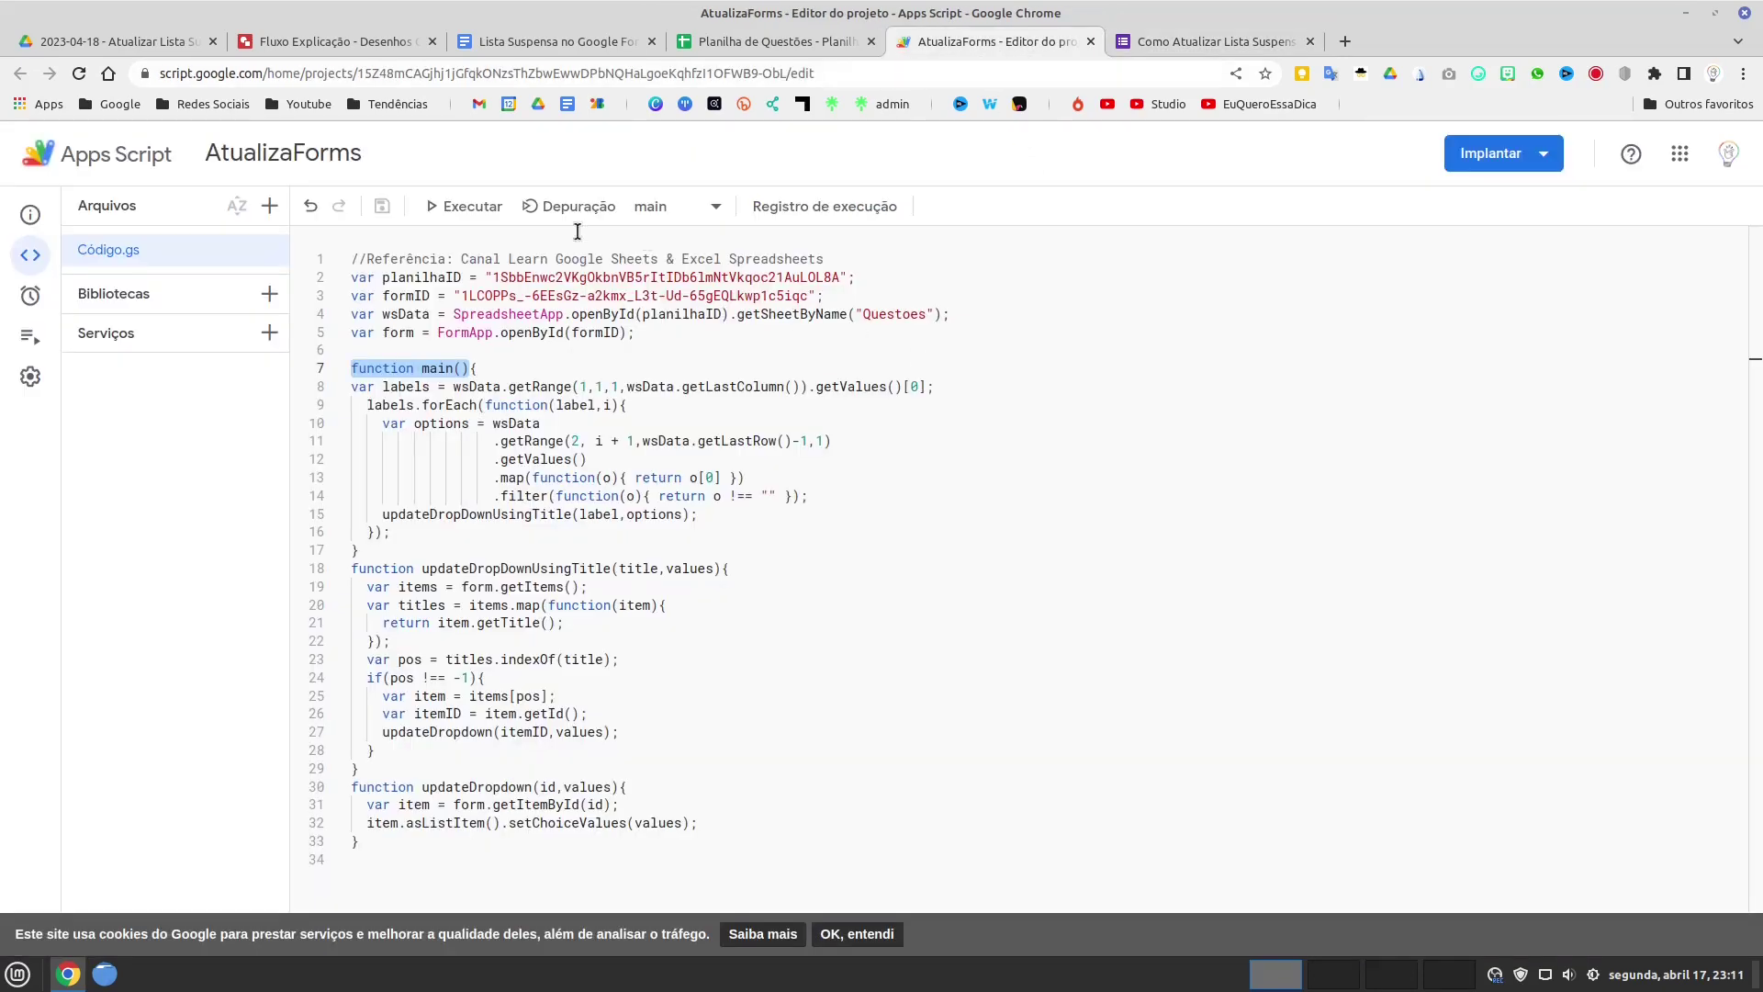
click(463, 211)
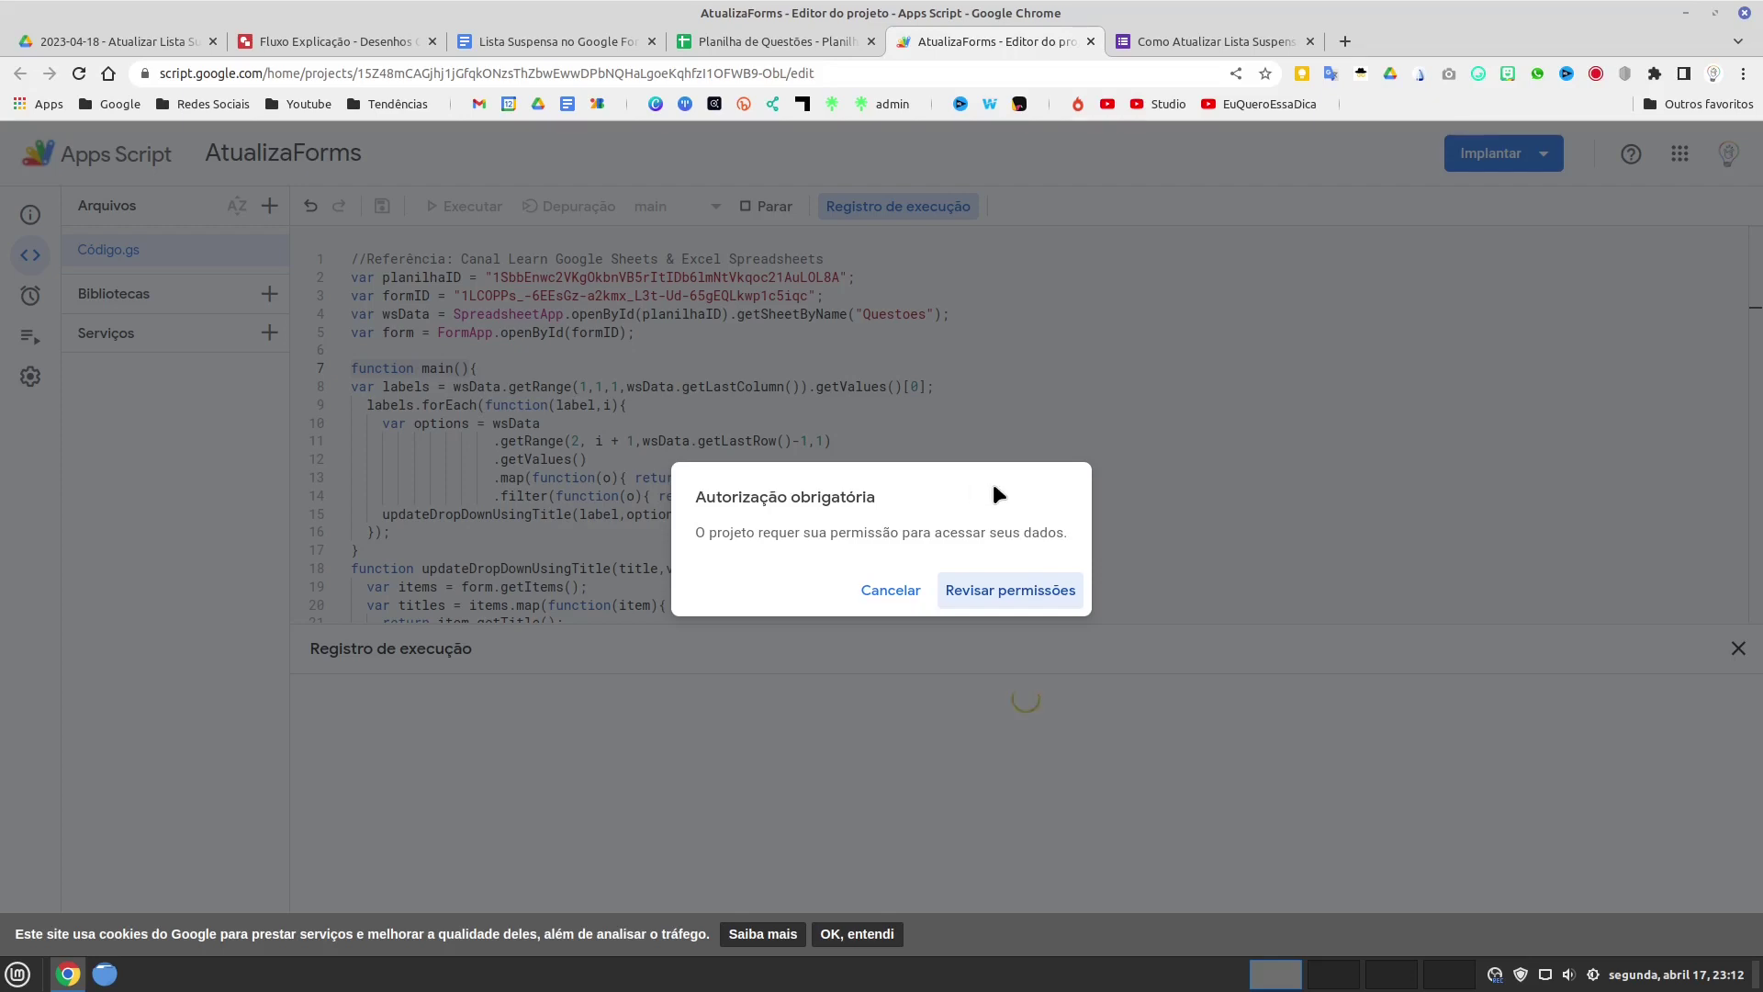
click(999, 595)
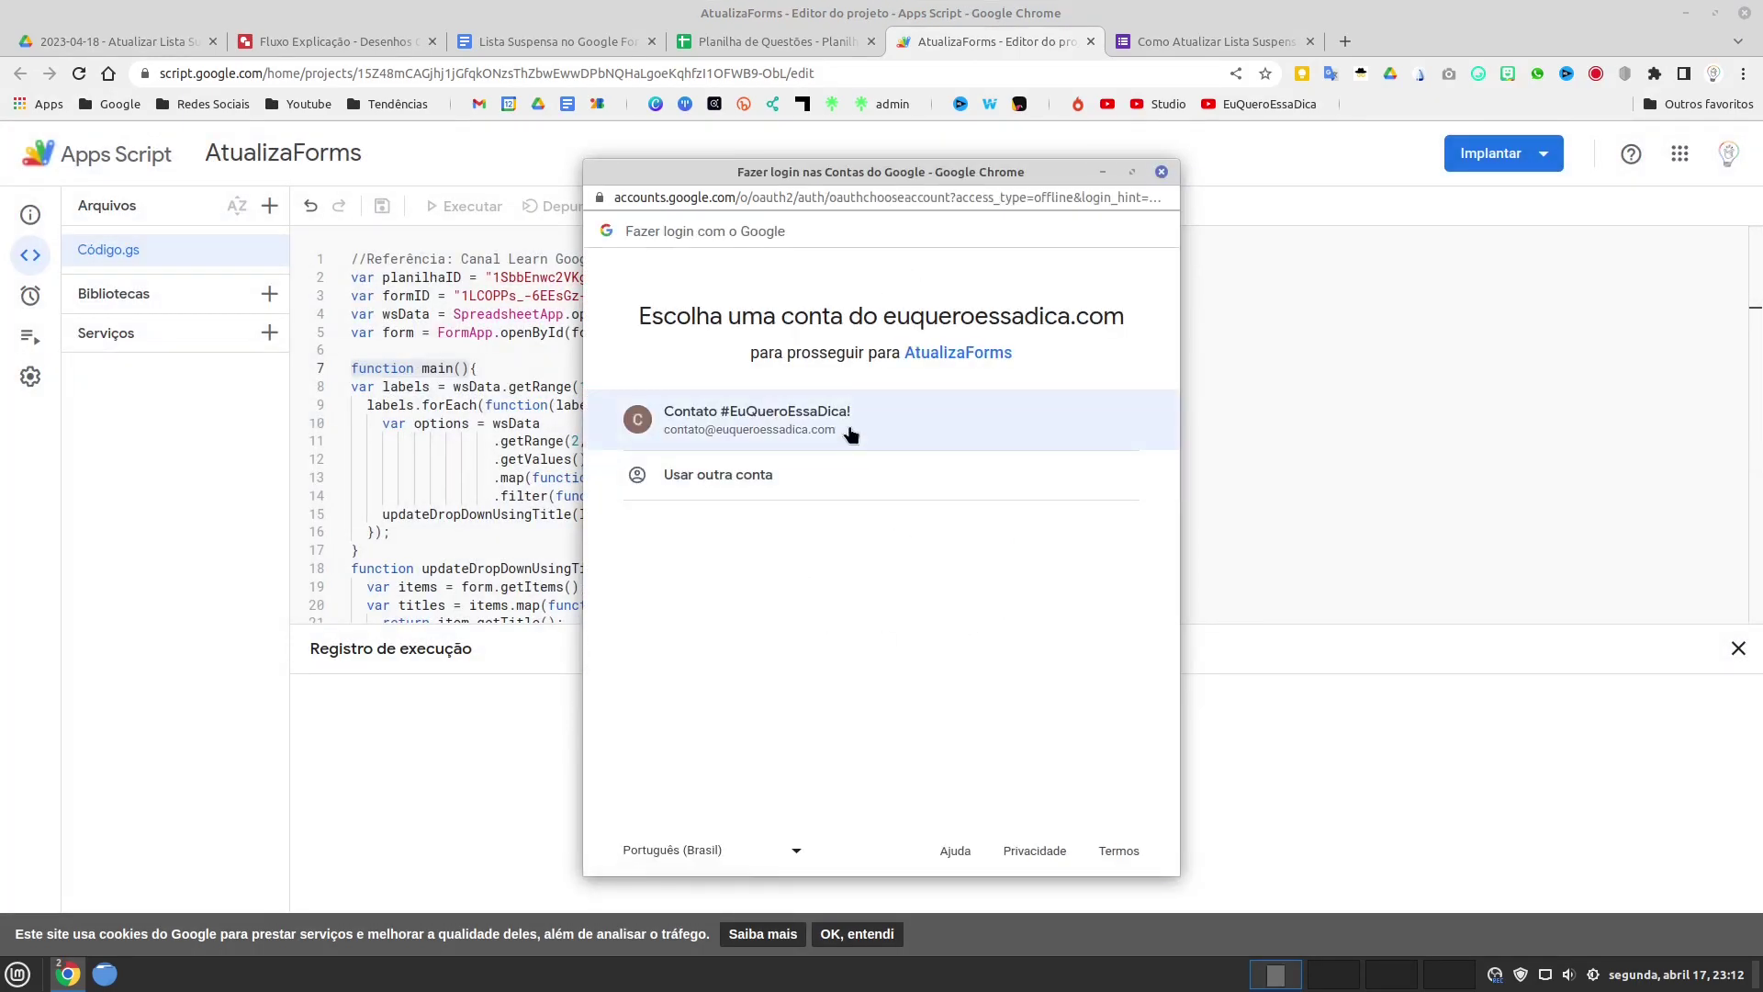
click(851, 426)
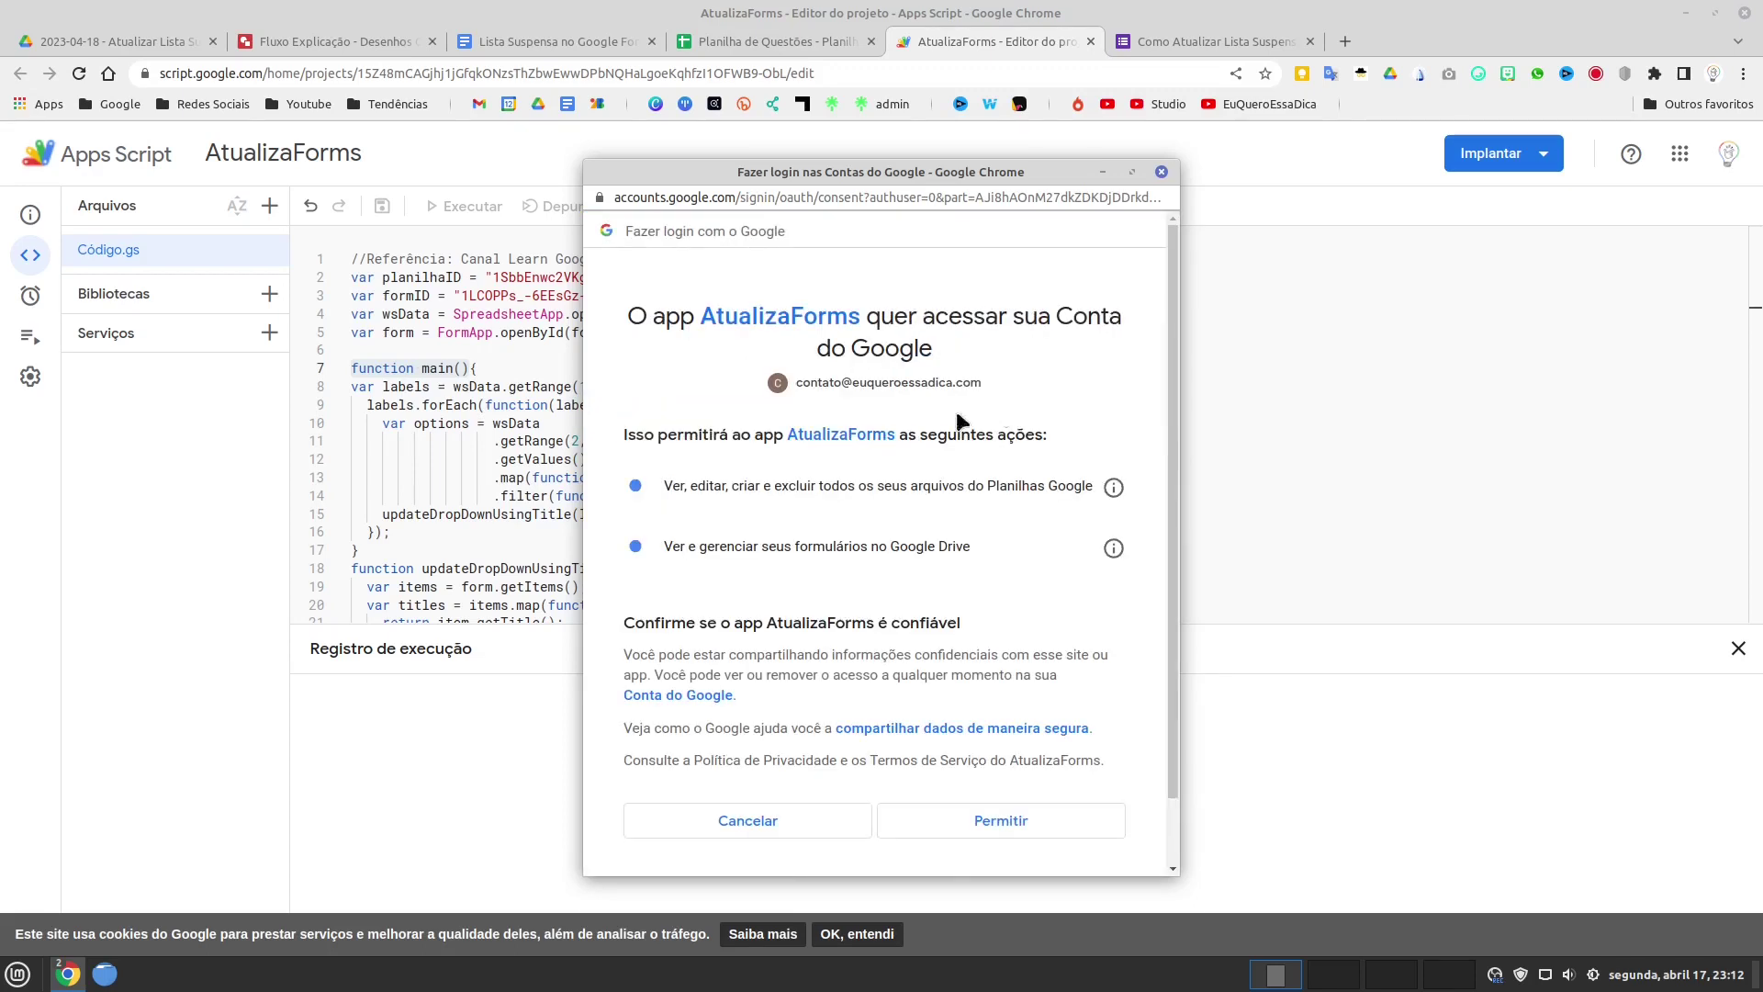
click(1055, 827)
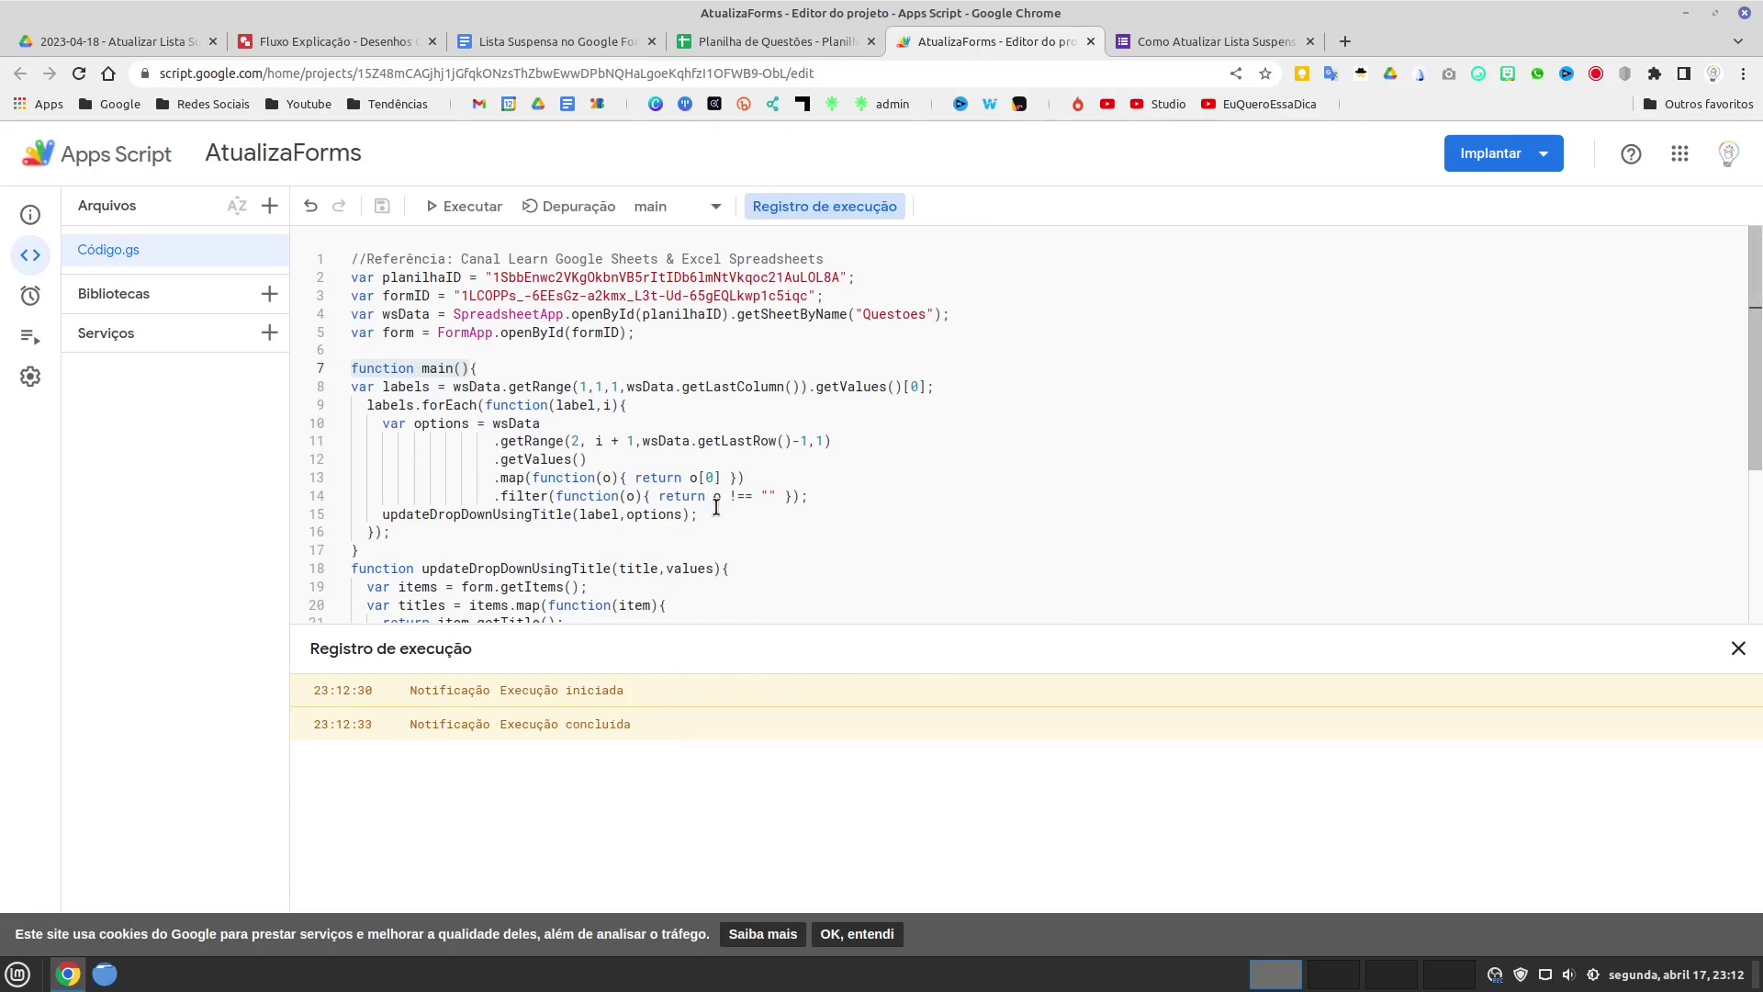
- Look through the options of the form's Nome, Personagem and Universo dropdown questions after the script run
click(1181, 43)
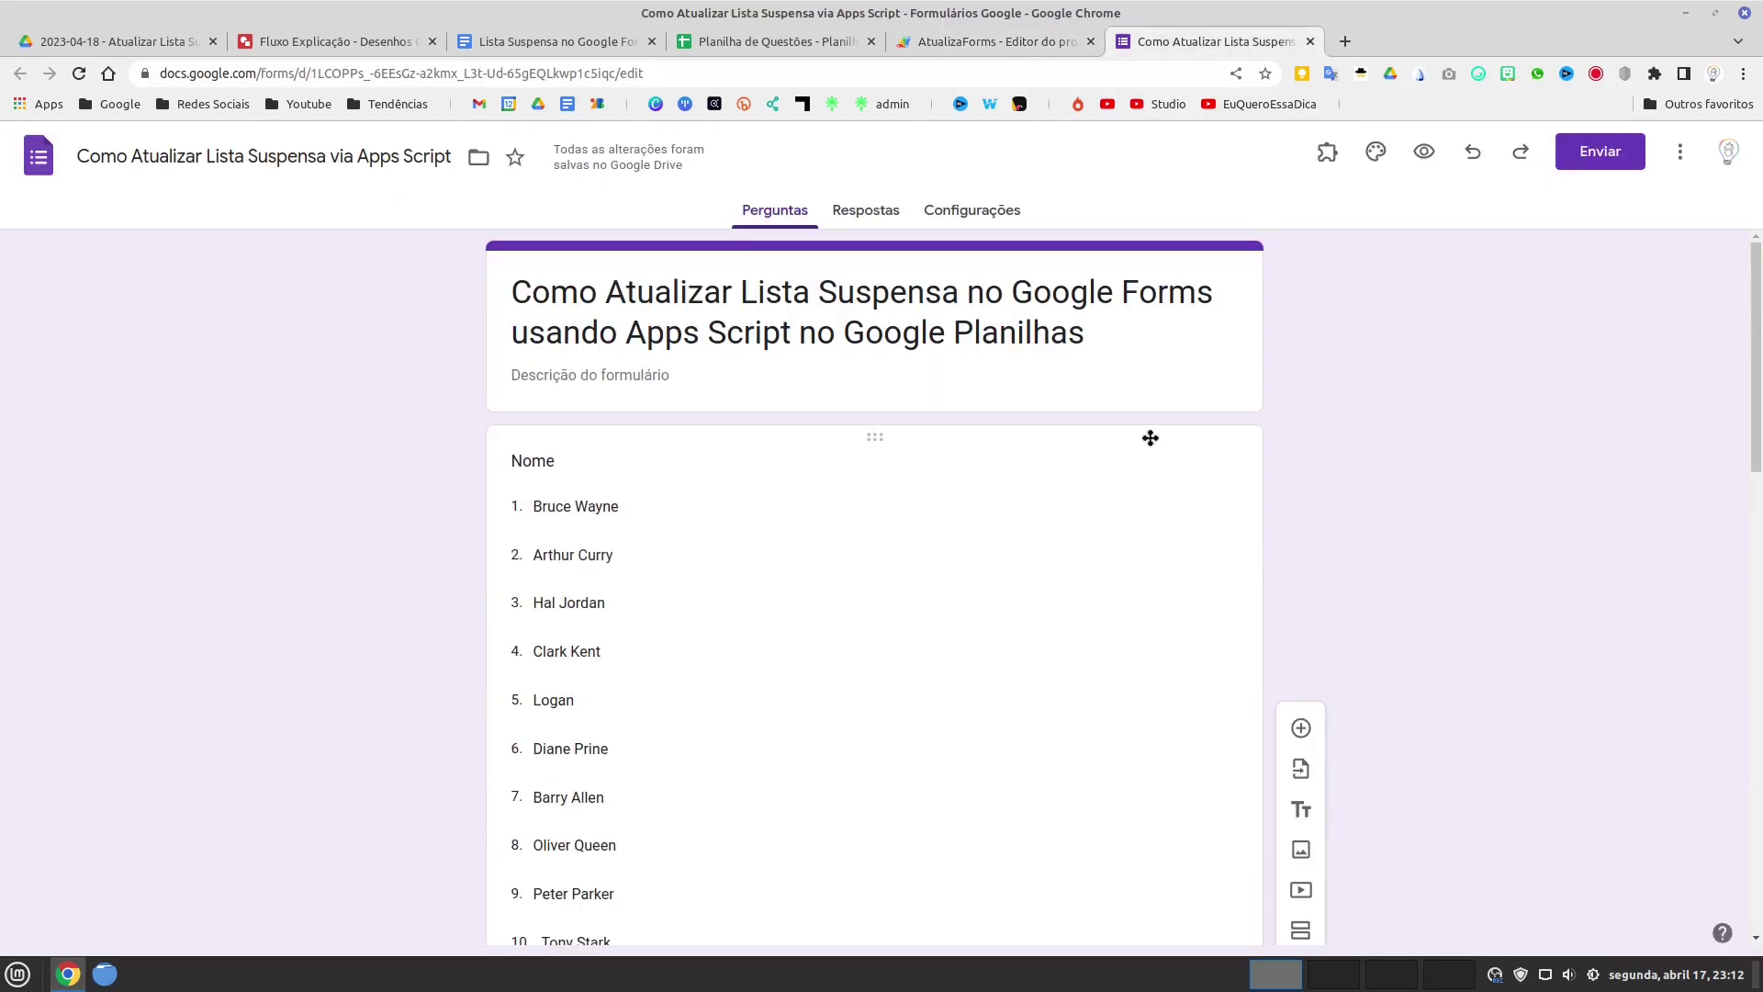
scroll(1334, 378, down, 1)
scroll(1334, 377, down, 20)
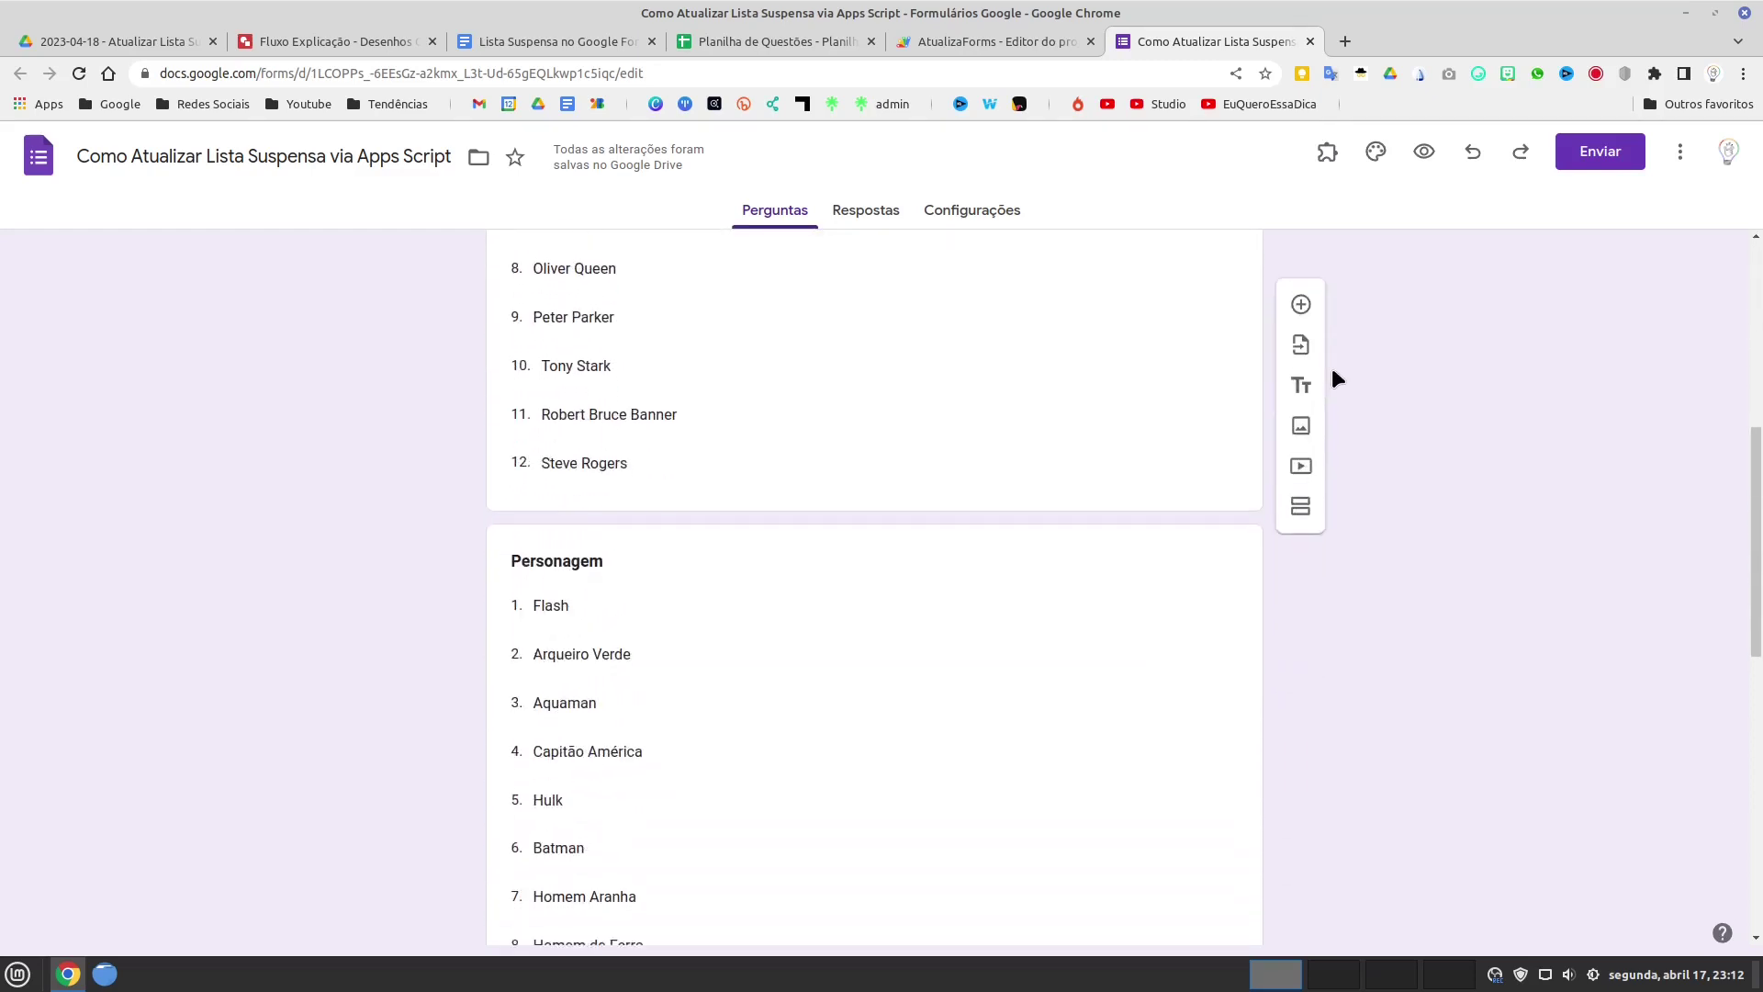
scroll(601, 813, down, 2)
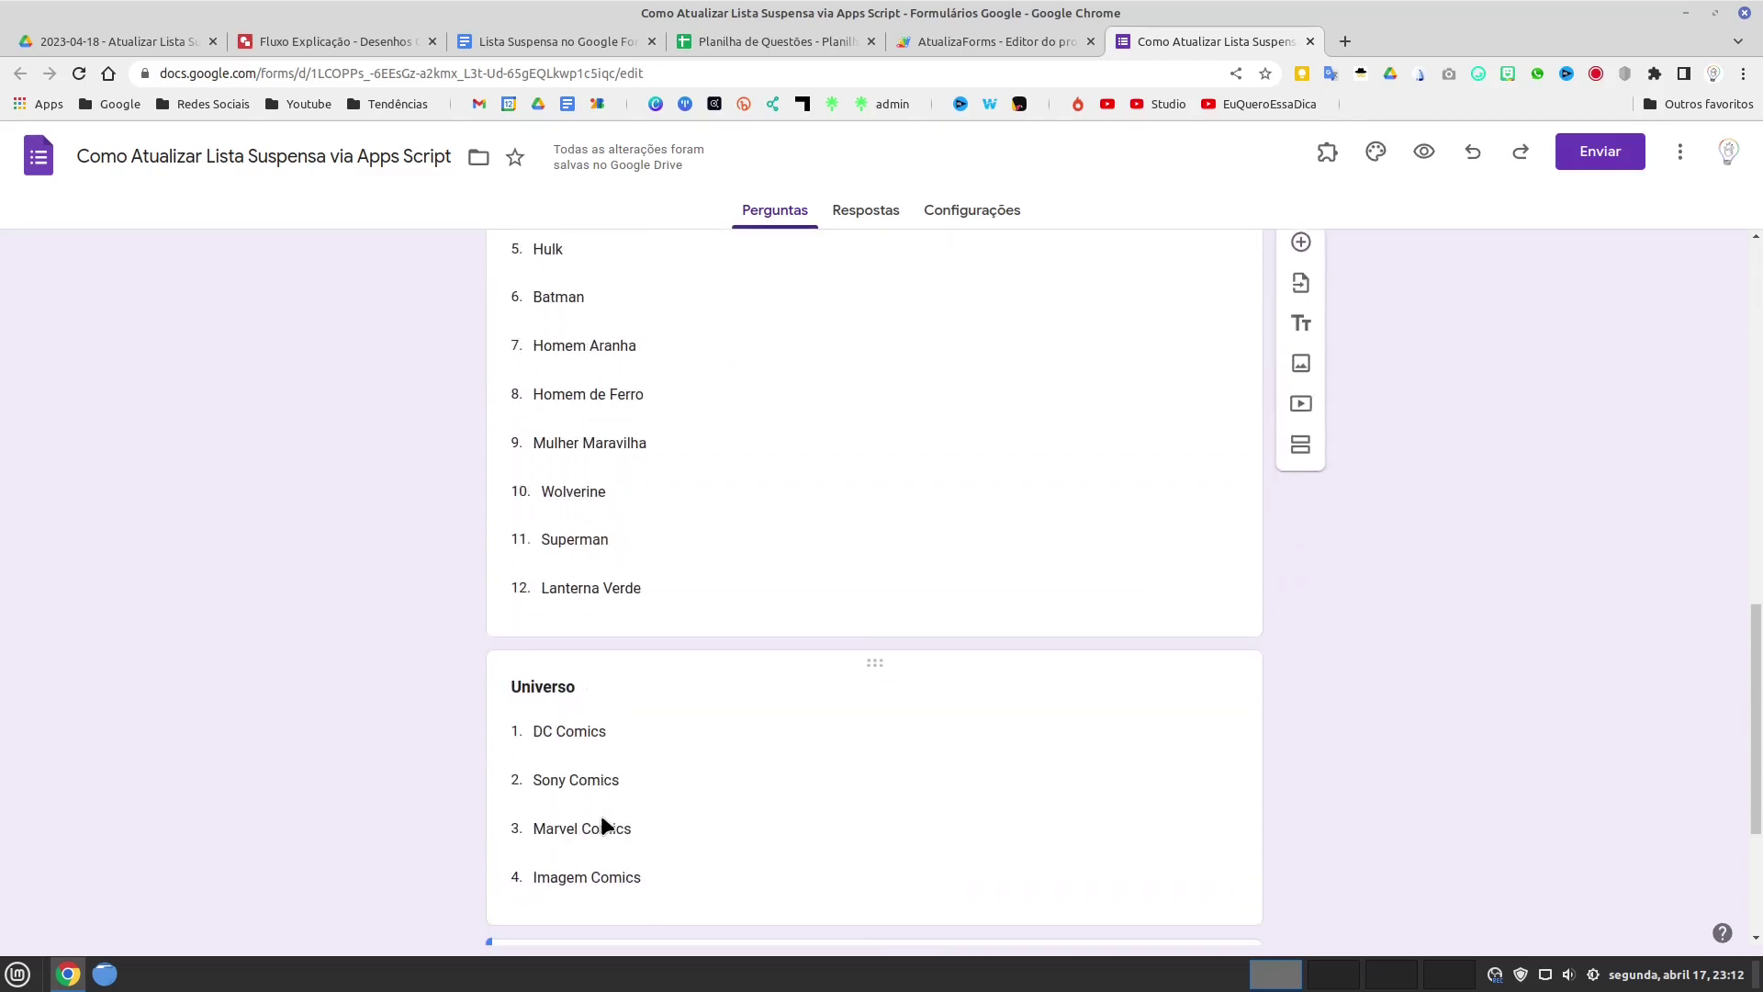
scroll(648, 742, down, 3)
scroll(649, 742, up, 3)
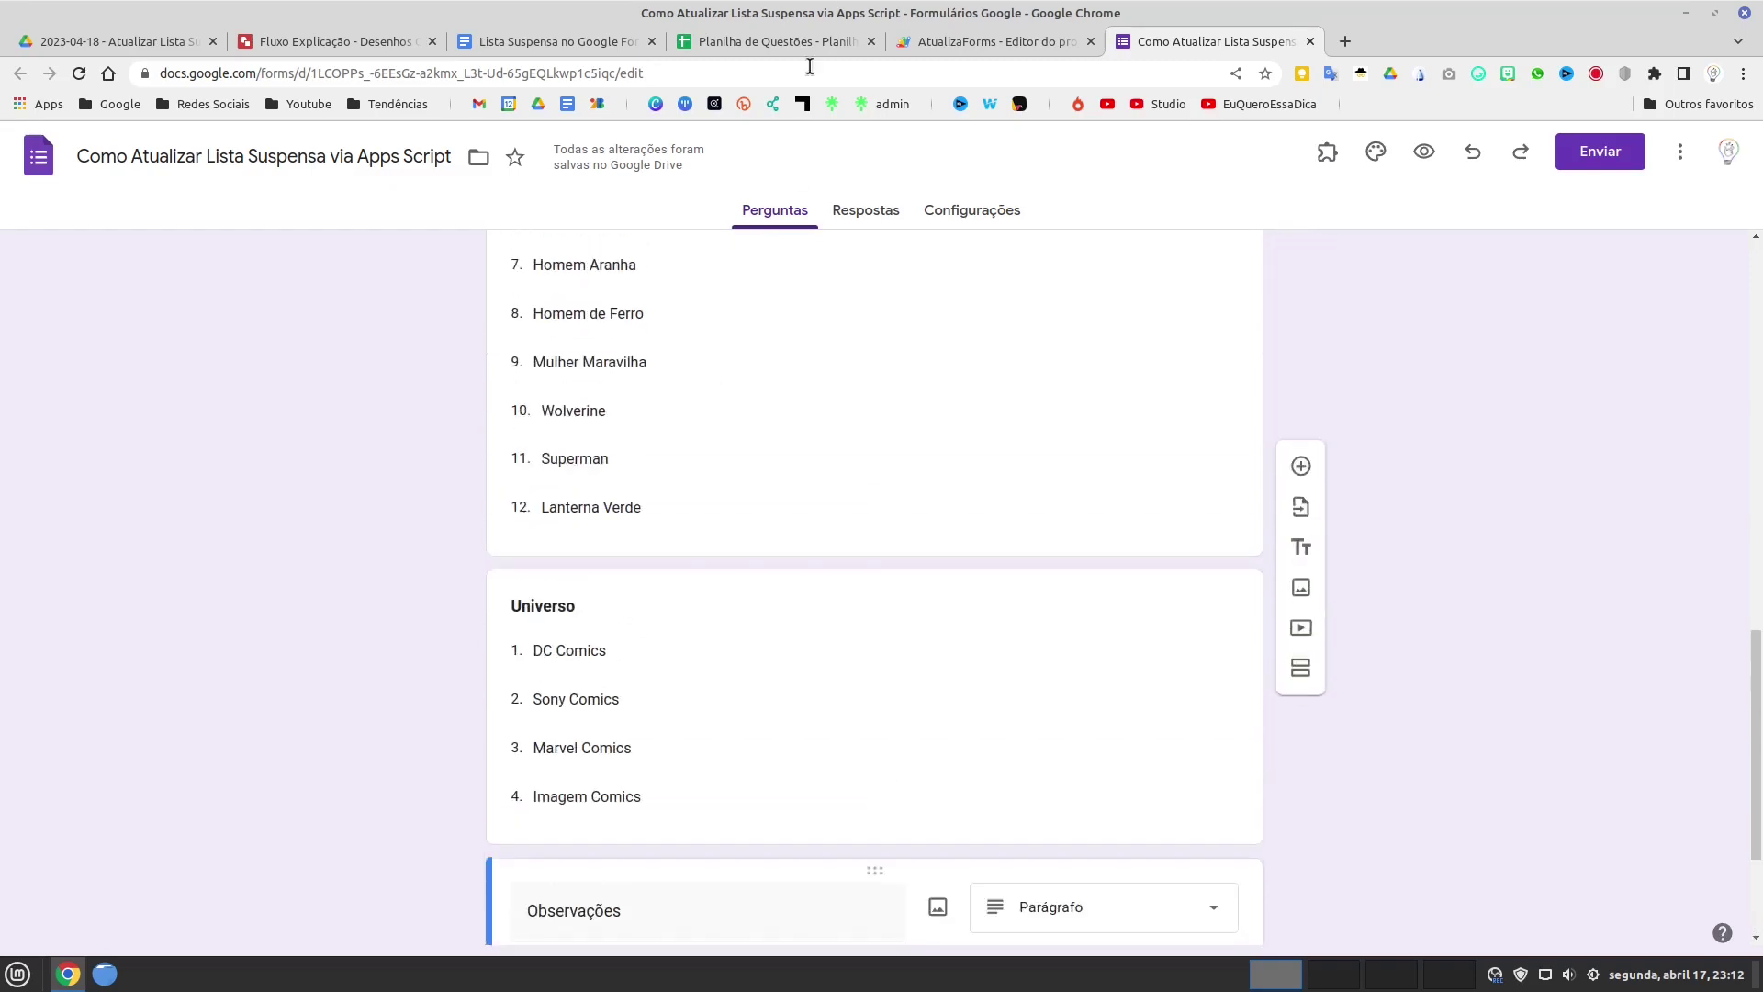
- In Planilha de Questões, add a sample first name in cell A14 and Teste in cell B14
click(766, 42)
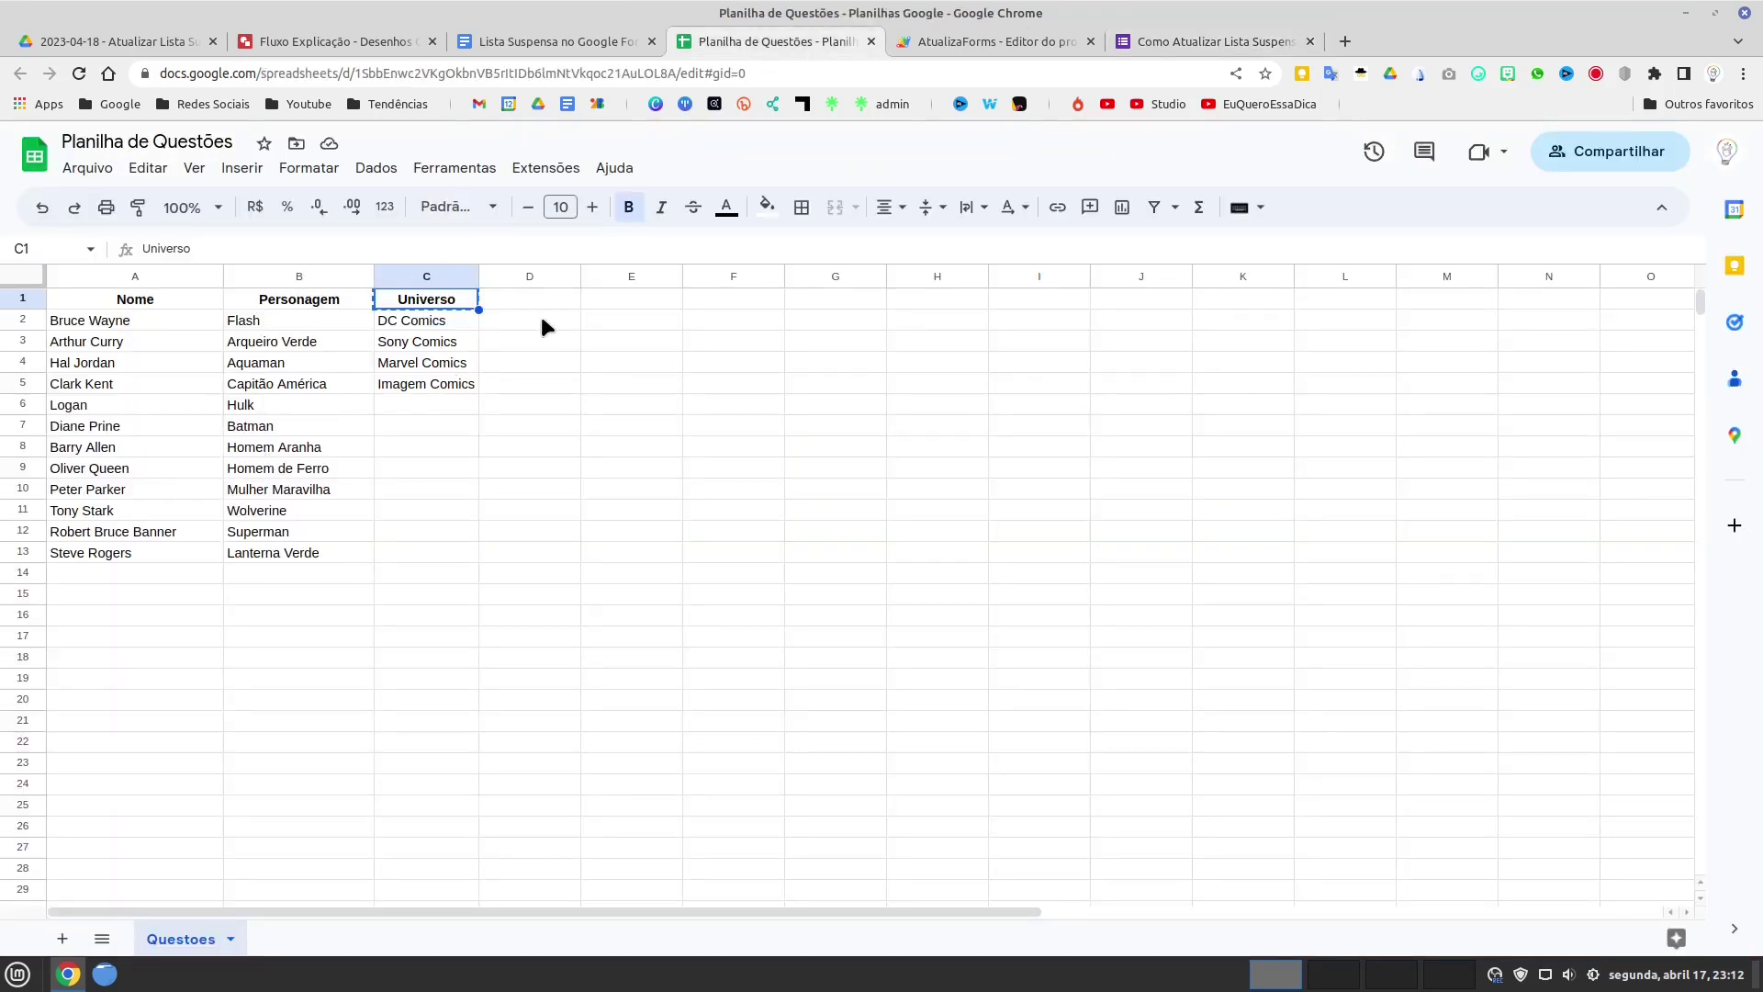
click(125, 571)
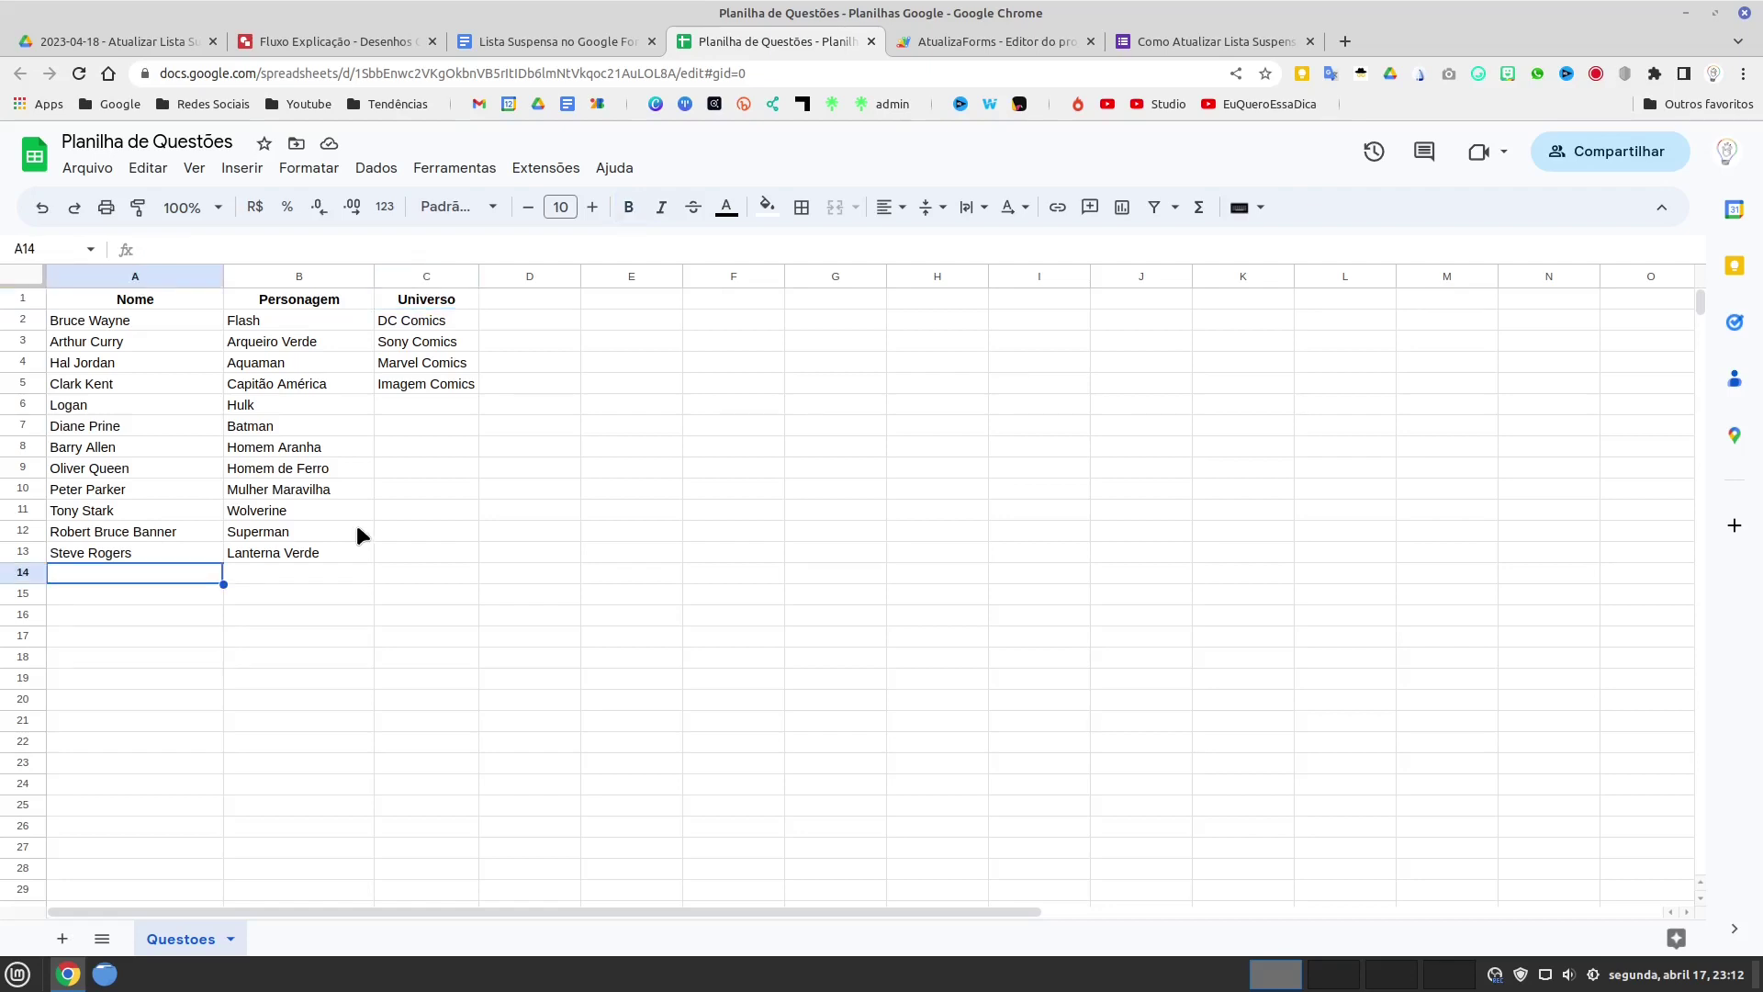
text(Bruno)
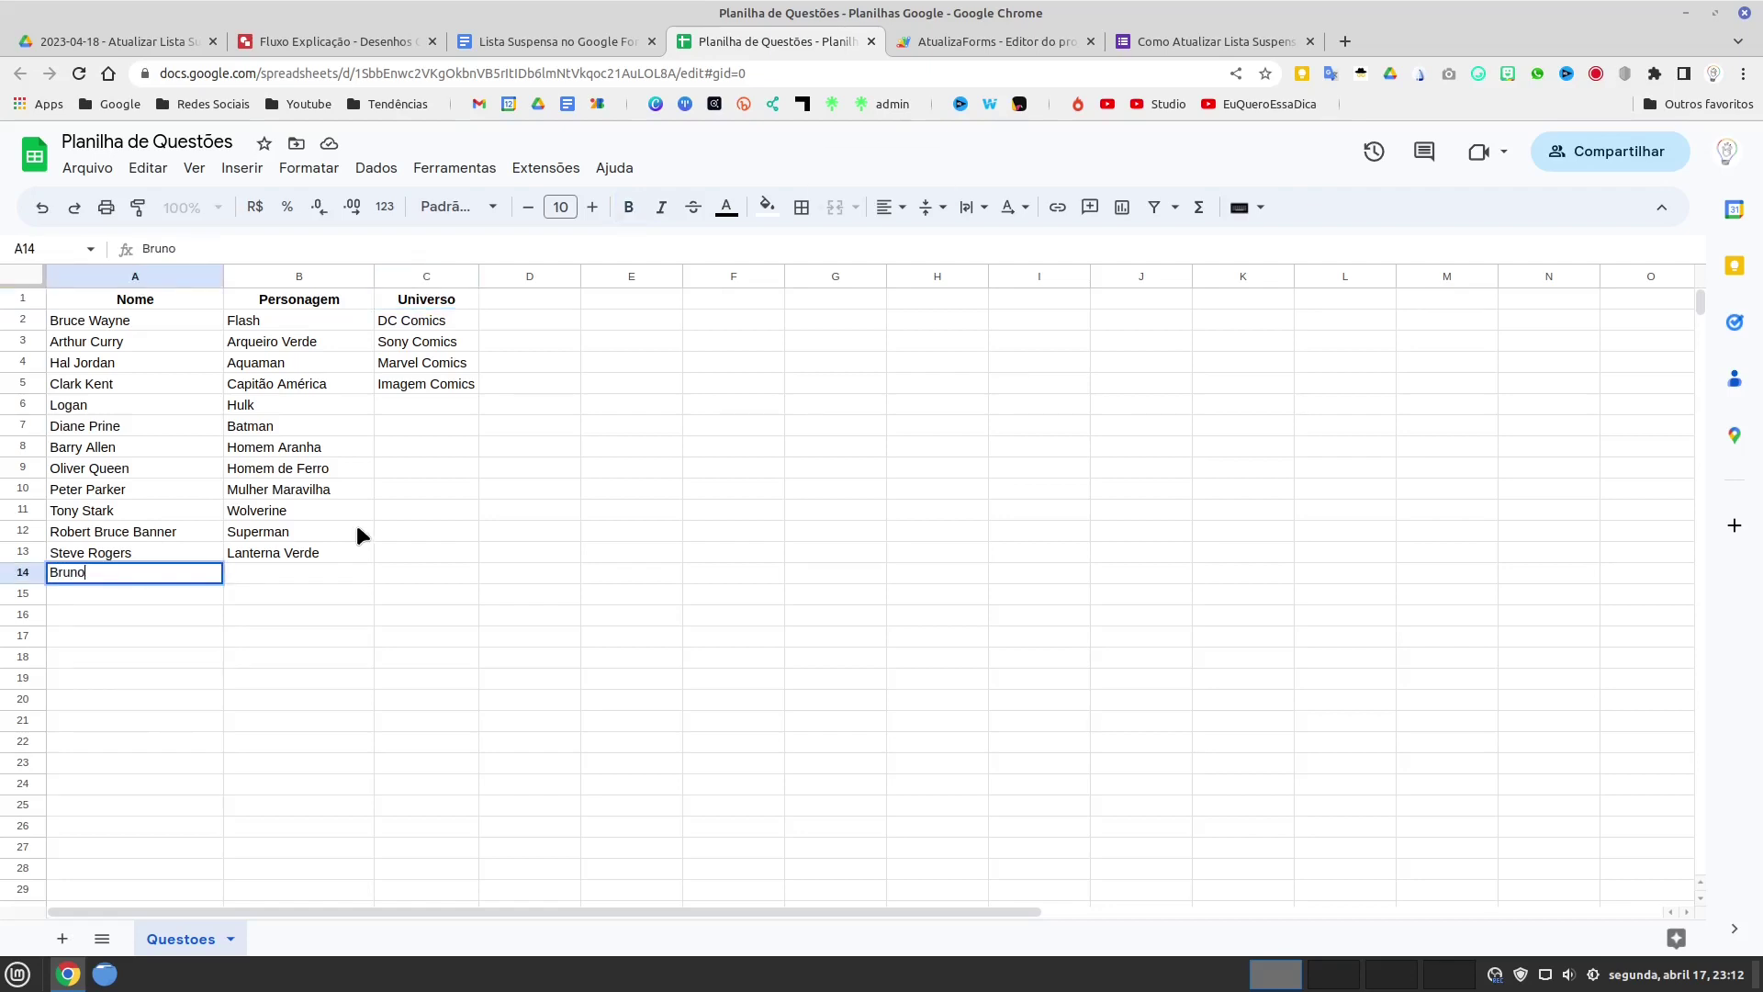
key(Tab)
text(Teste)
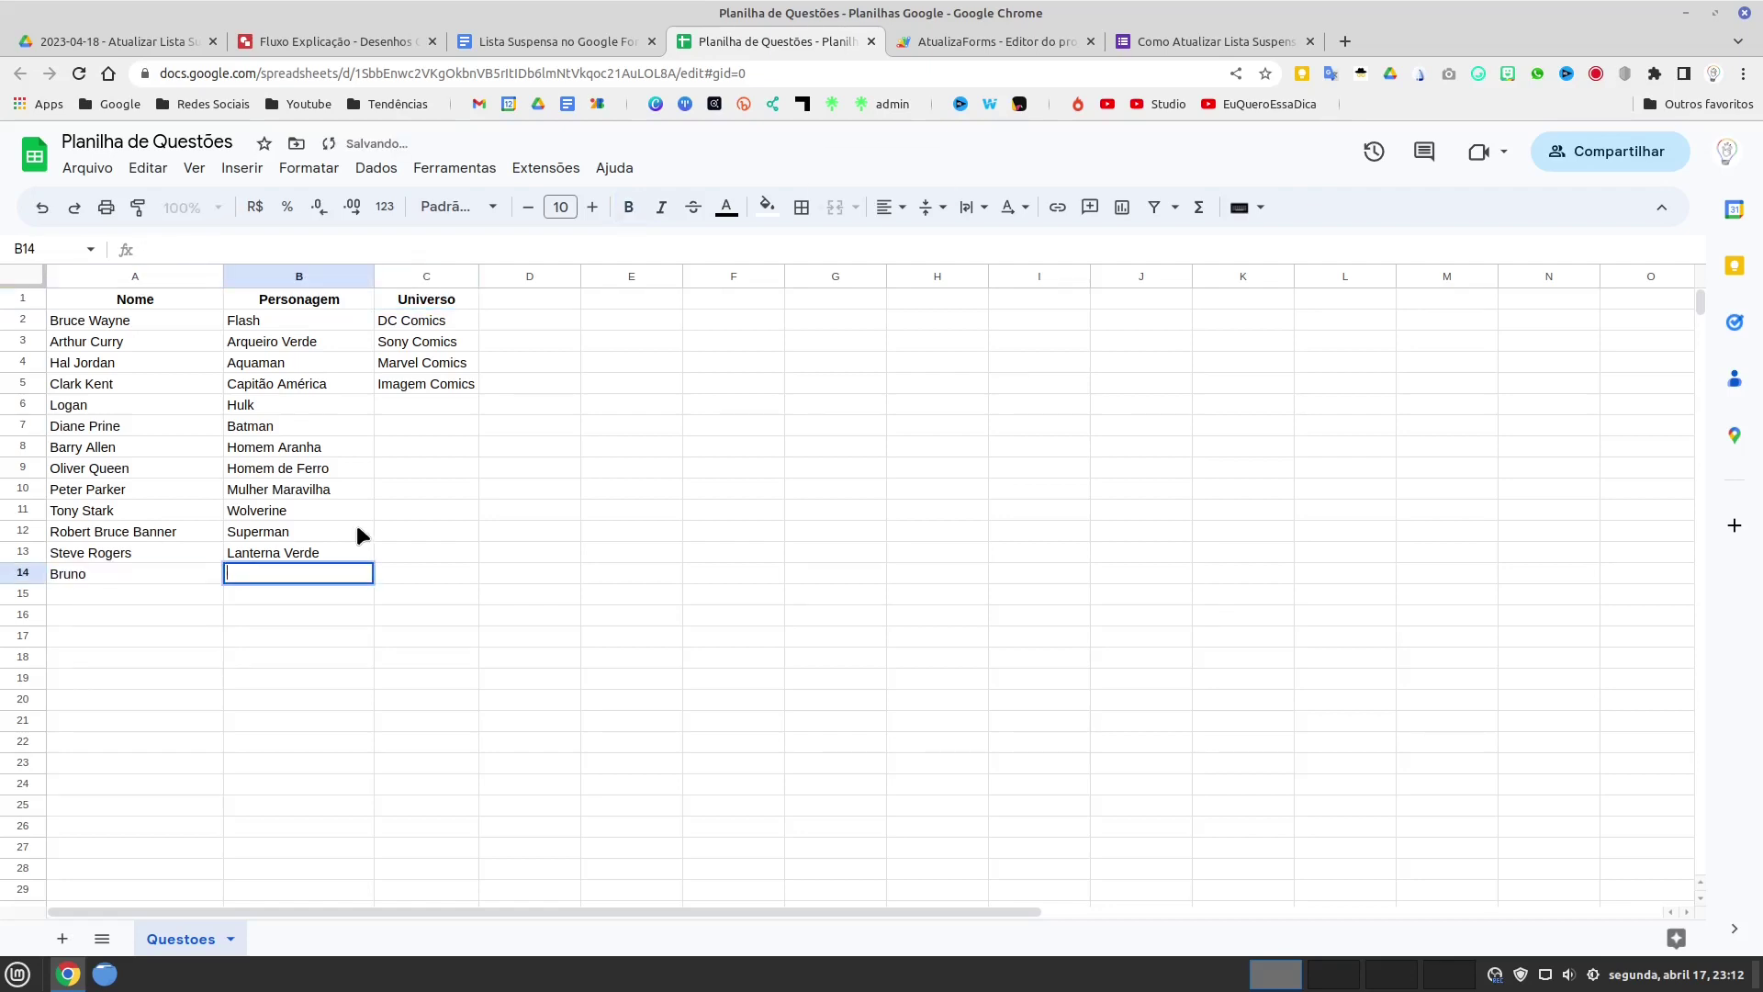
key(Tab)
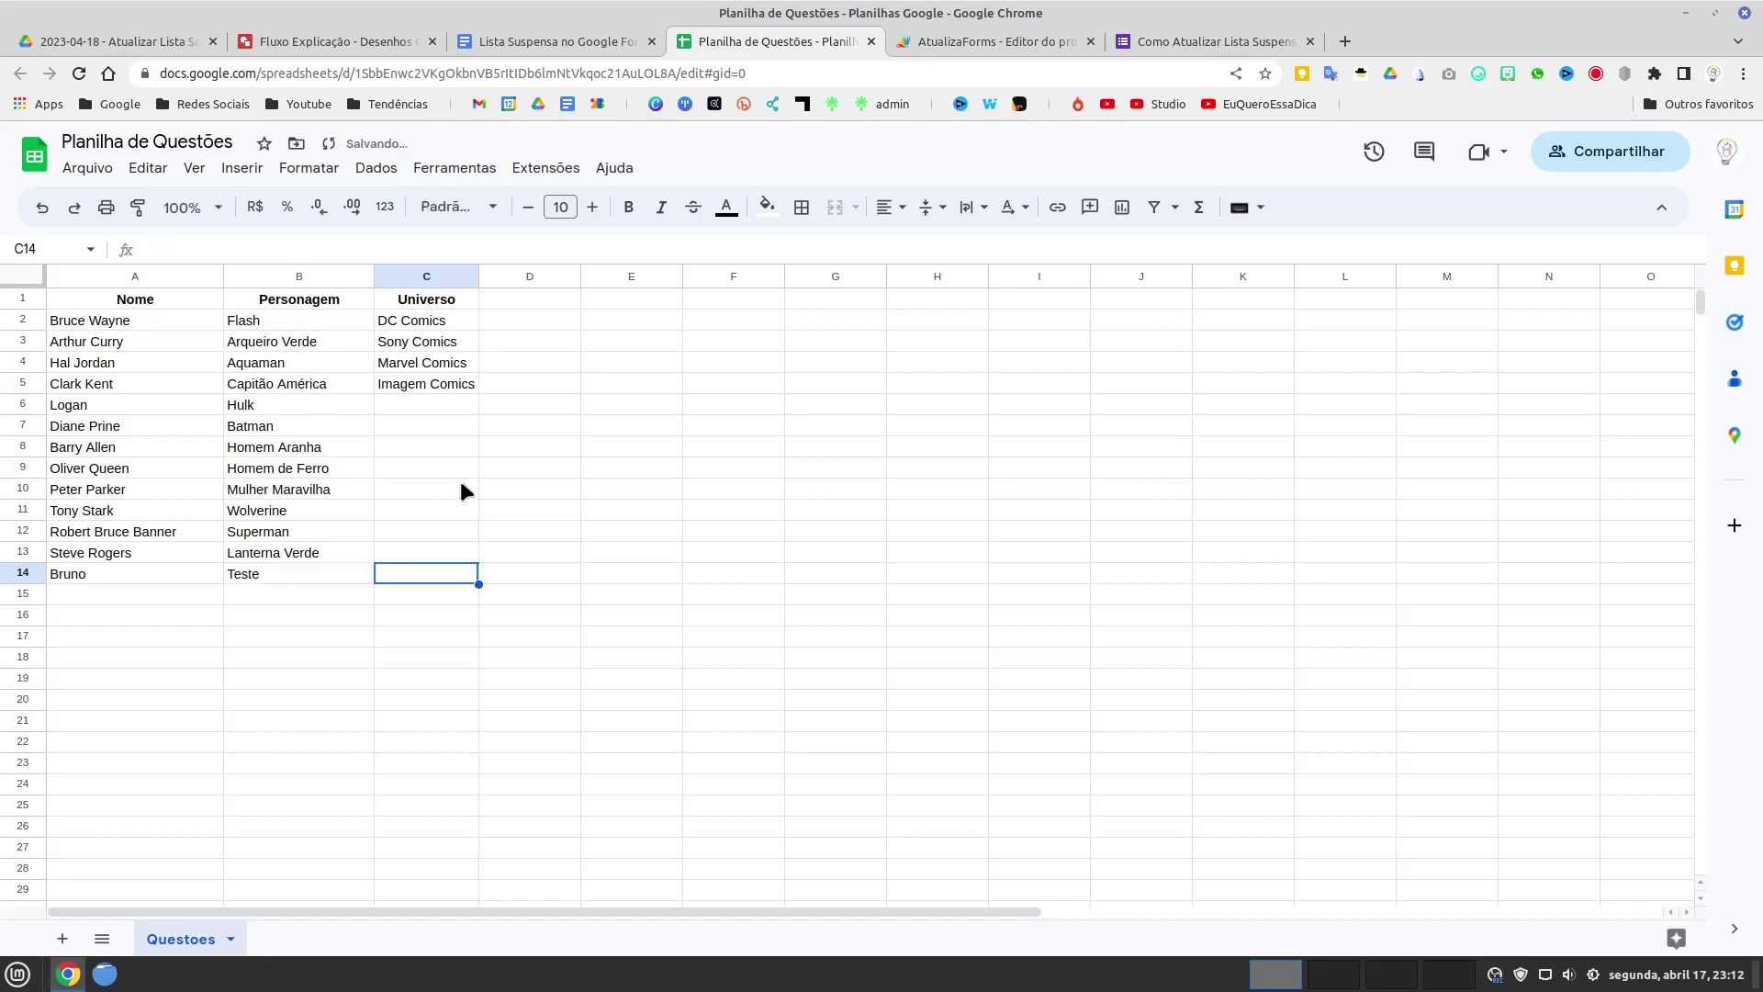
- Enter Teste1 in cell C6 as a new Universo value
click(442, 400)
text(TEste)
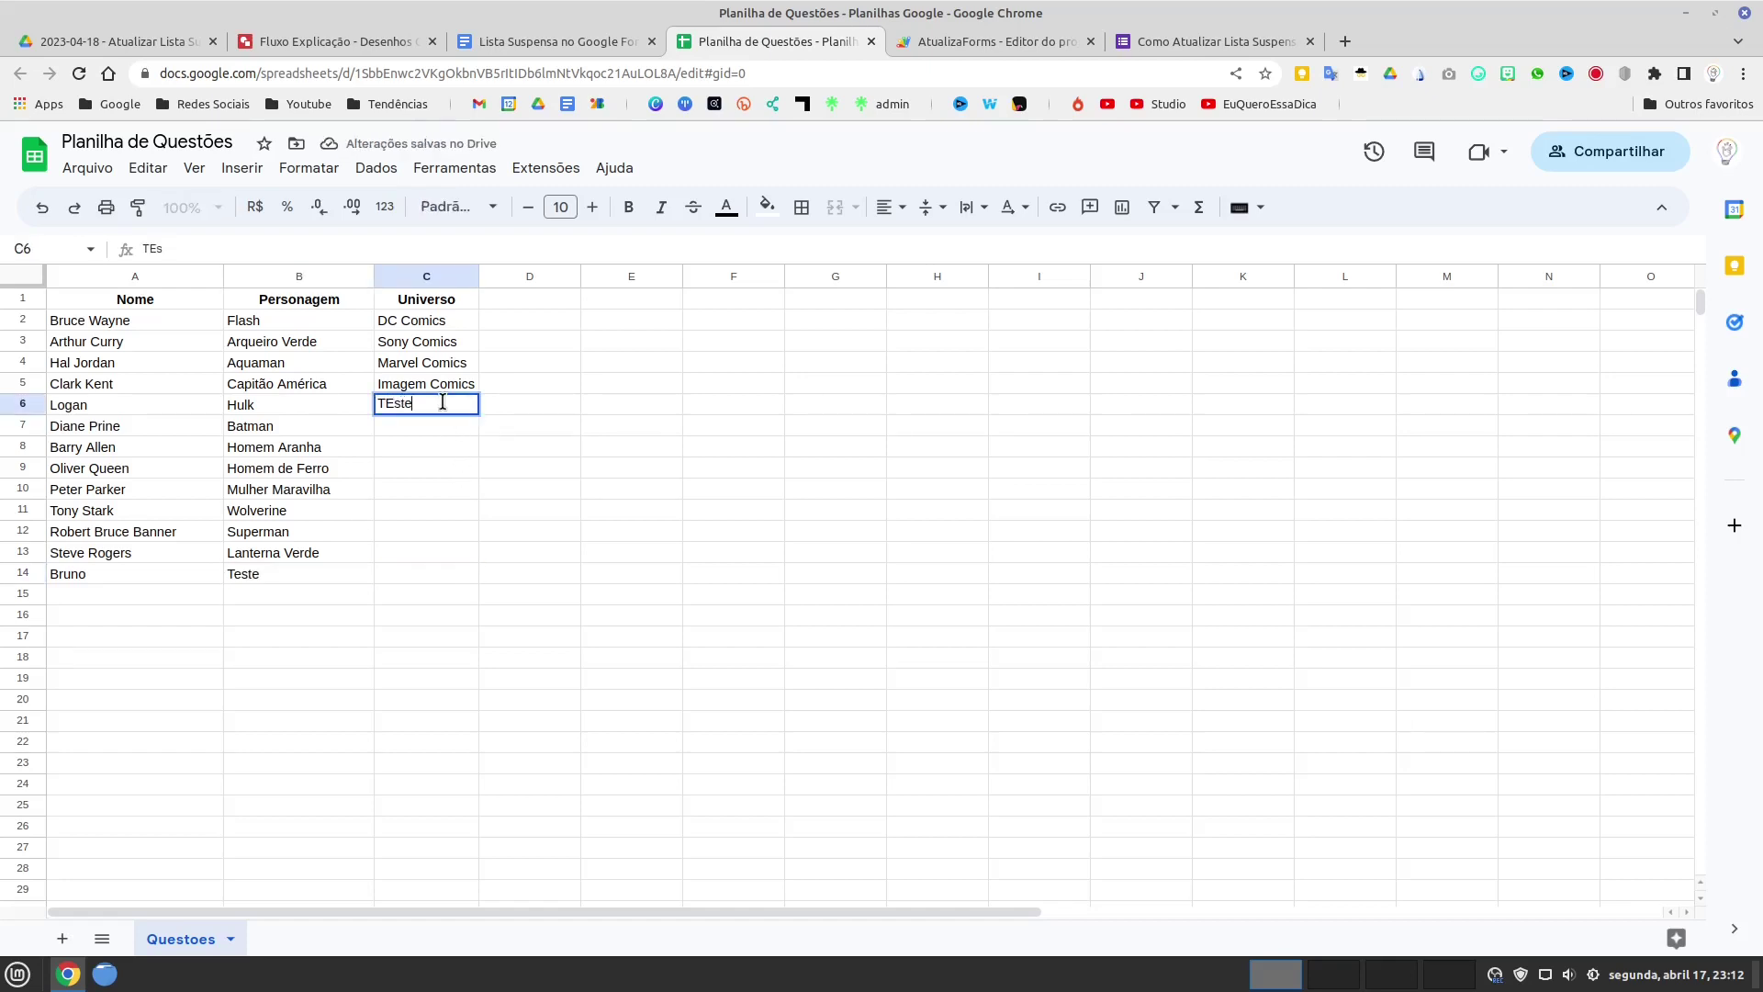
key(BackSpace)
key(BackSpace)
text(este1)
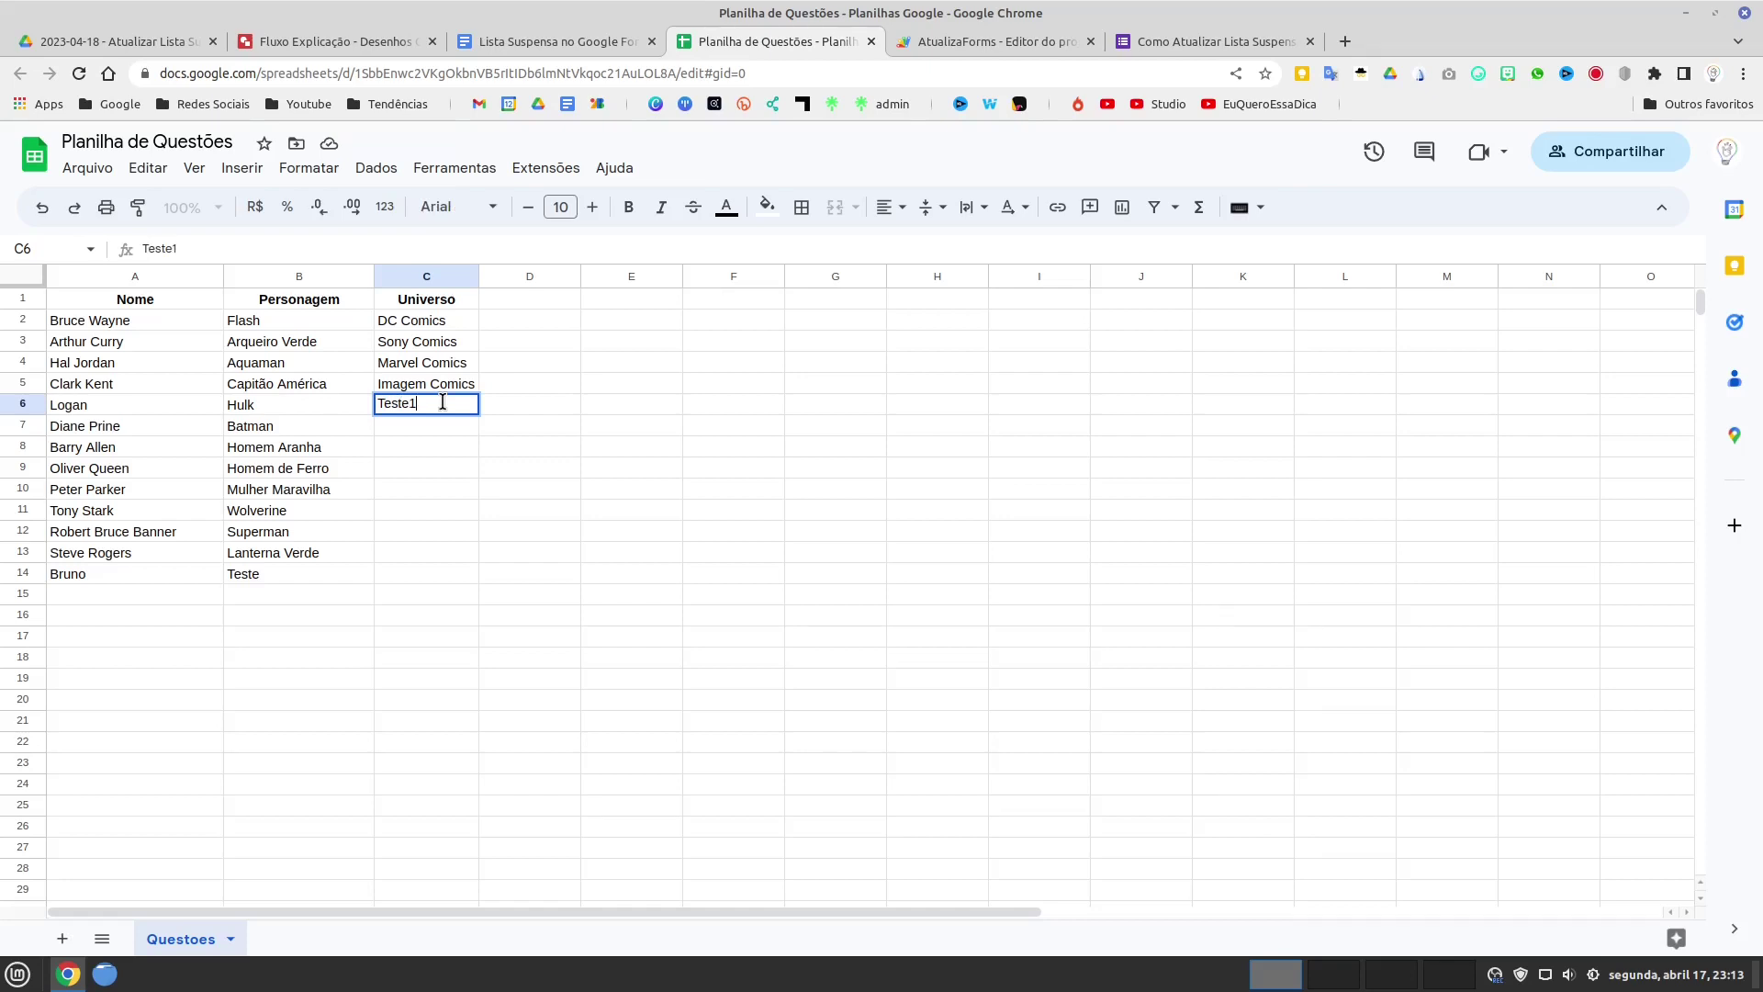
key(Return)
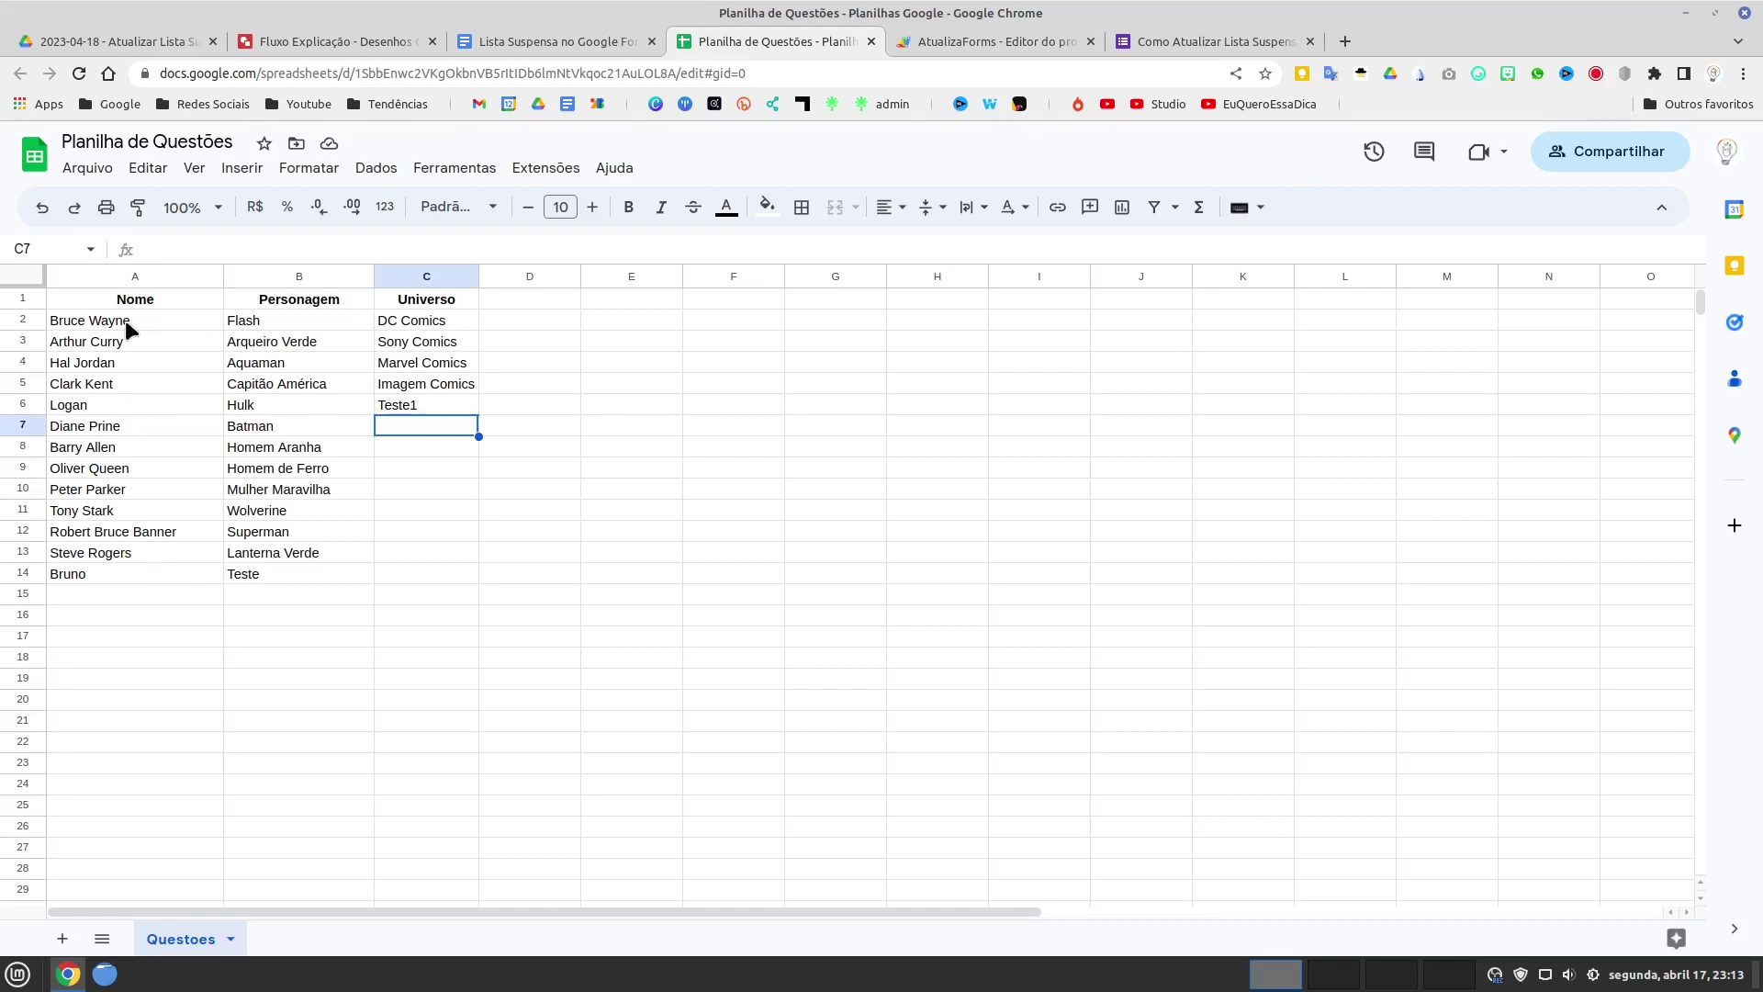
- Sort the Nome values in A2:A14 alphabetically from A to Z
drag(126, 323, 118, 573)
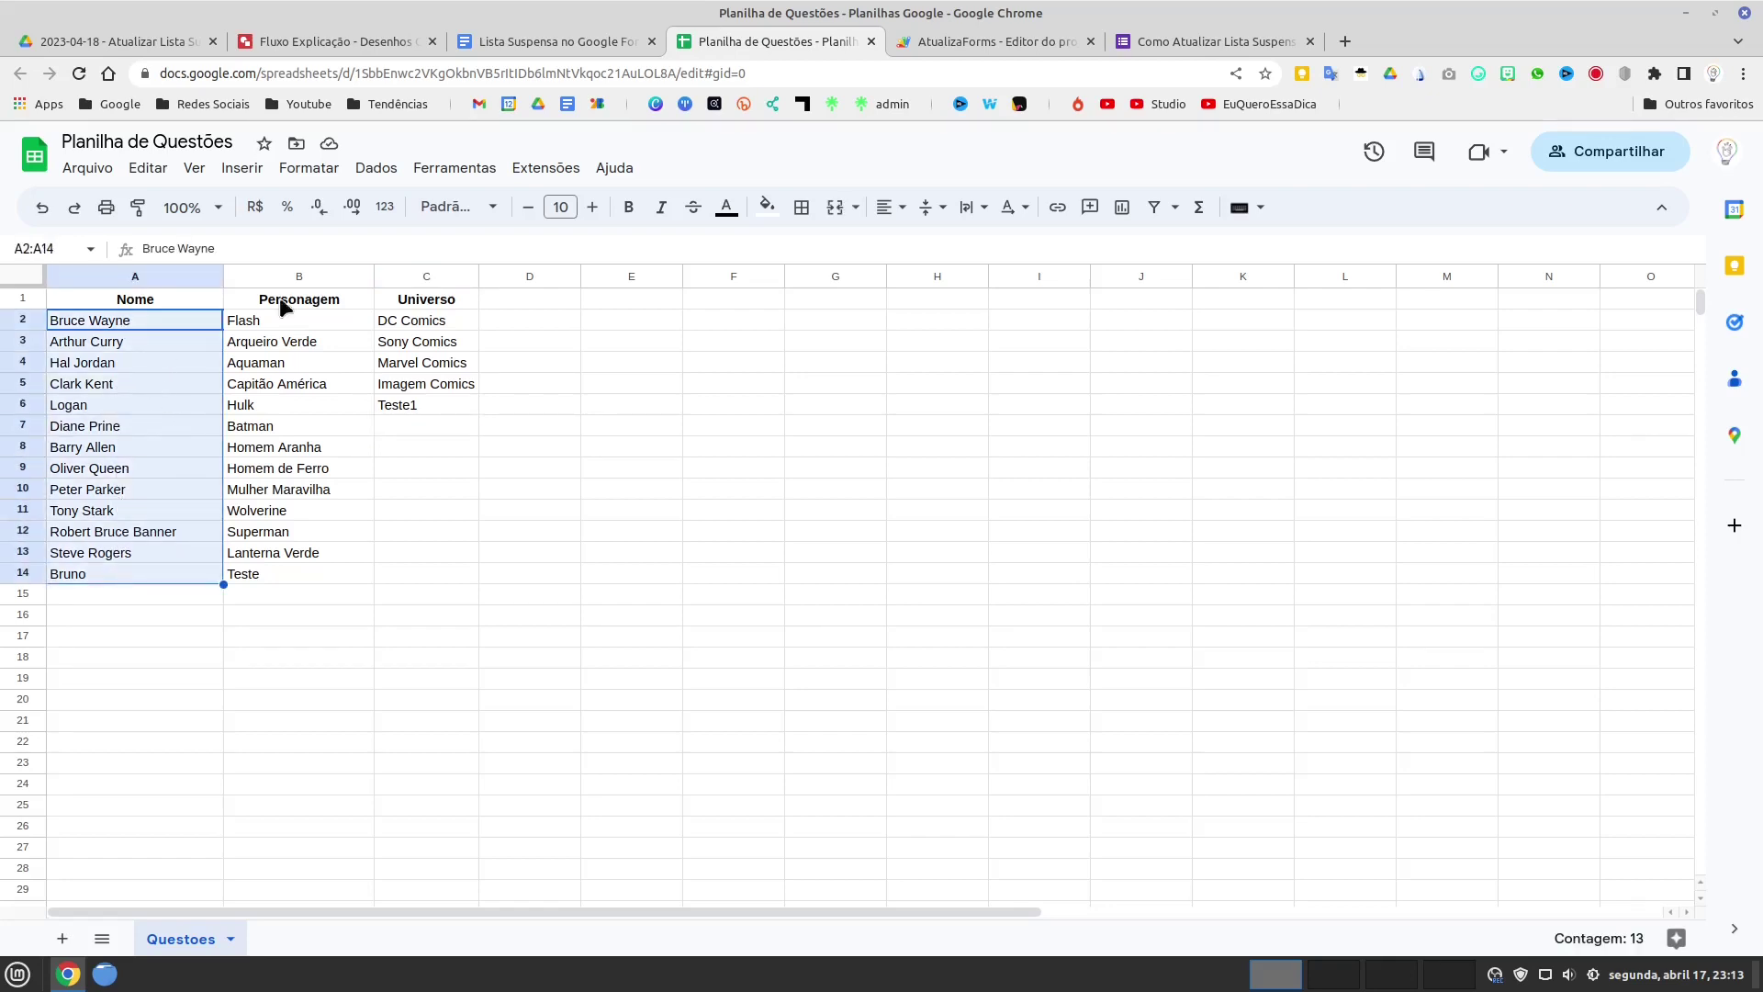
click(376, 167)
mouse_move(450, 246)
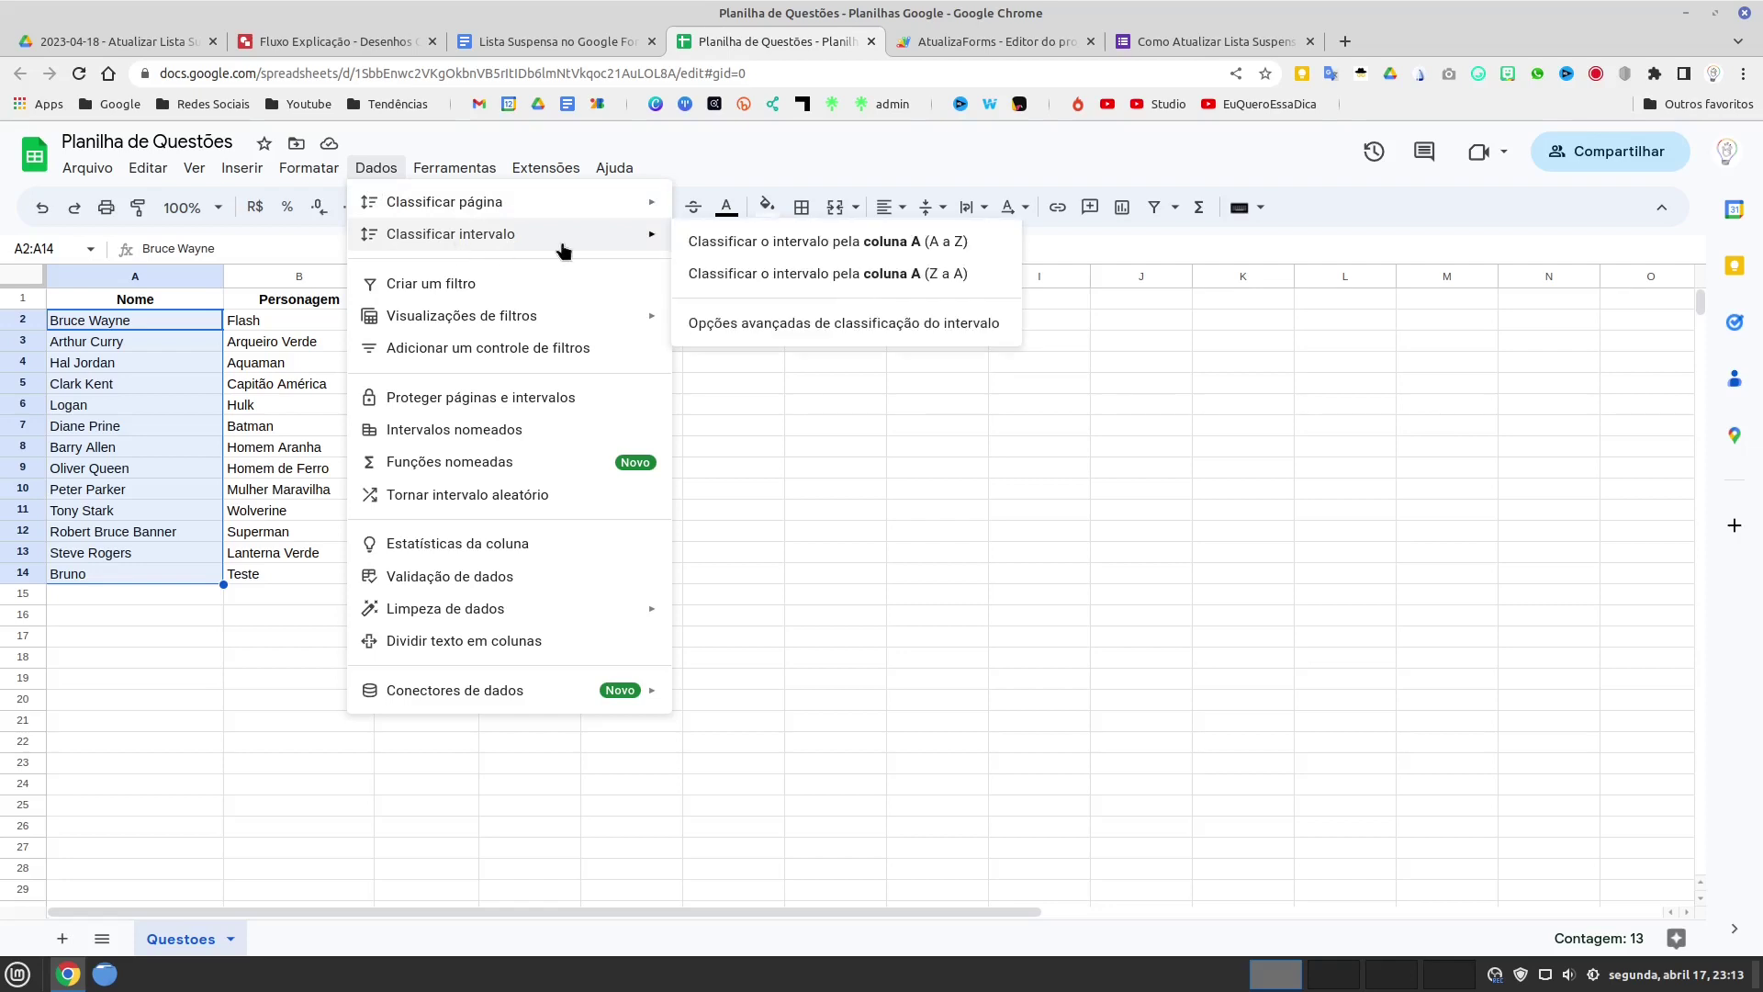
click(754, 241)
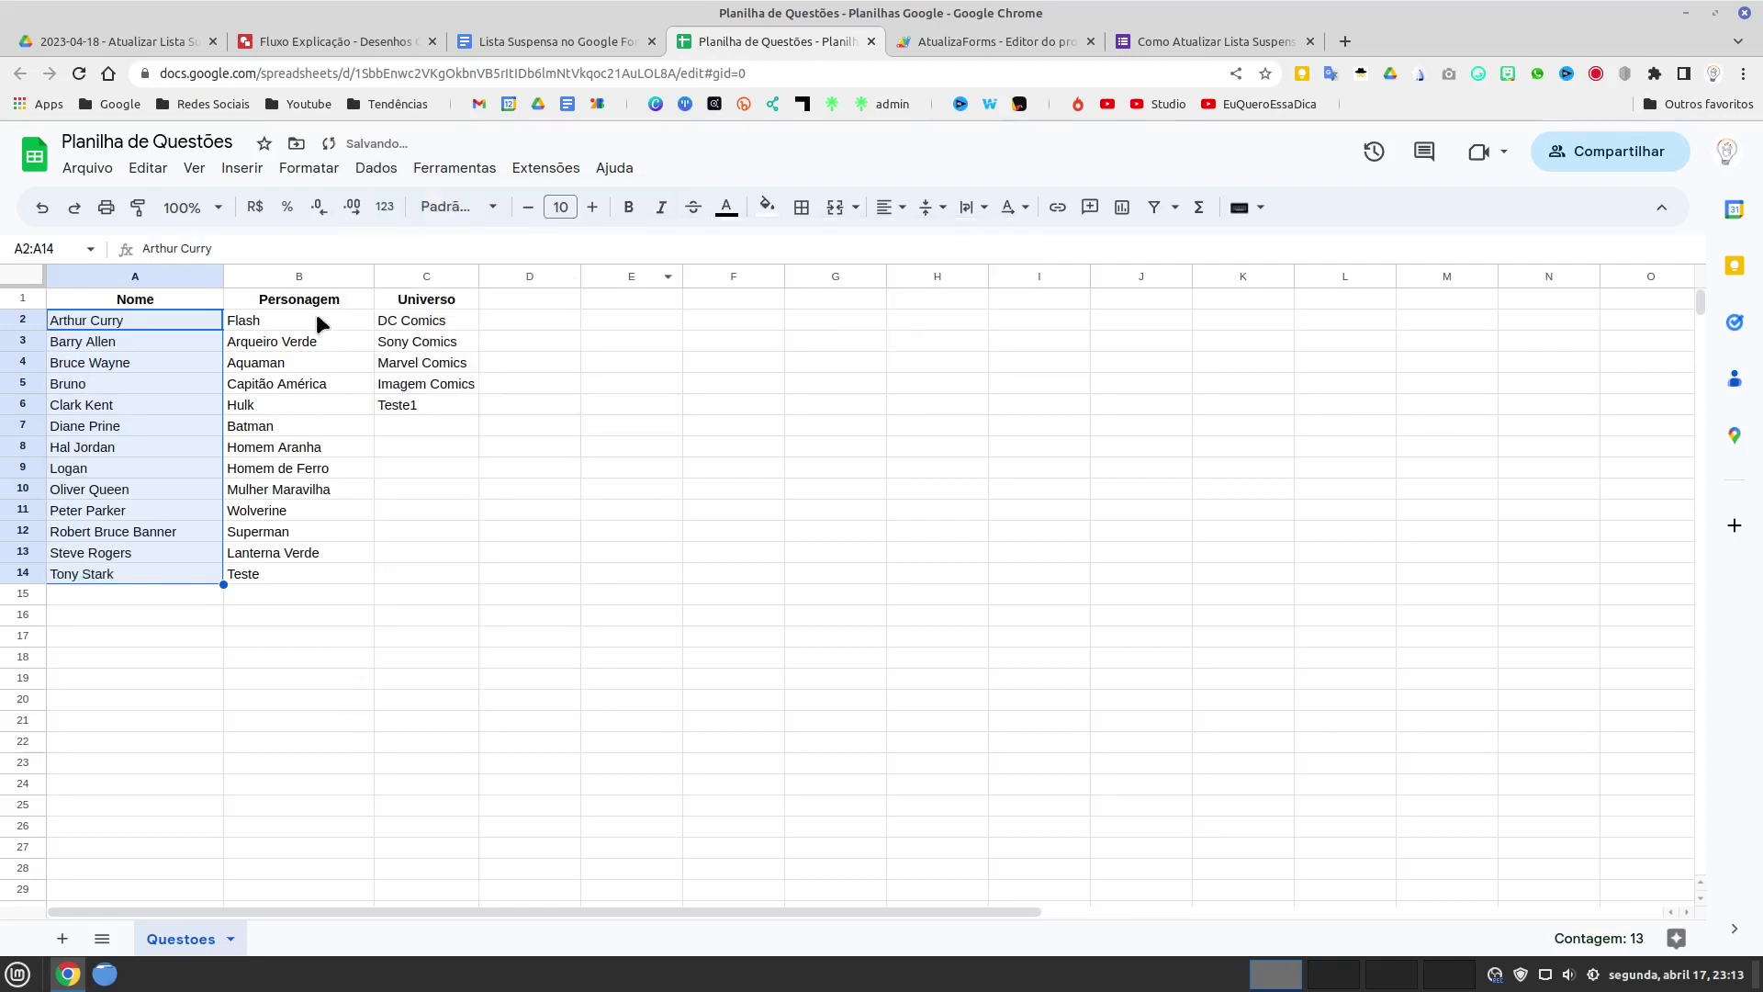
- Sort the Personagem values in B2:B14 alphabetically from A to Z
drag(317, 317, 307, 576)
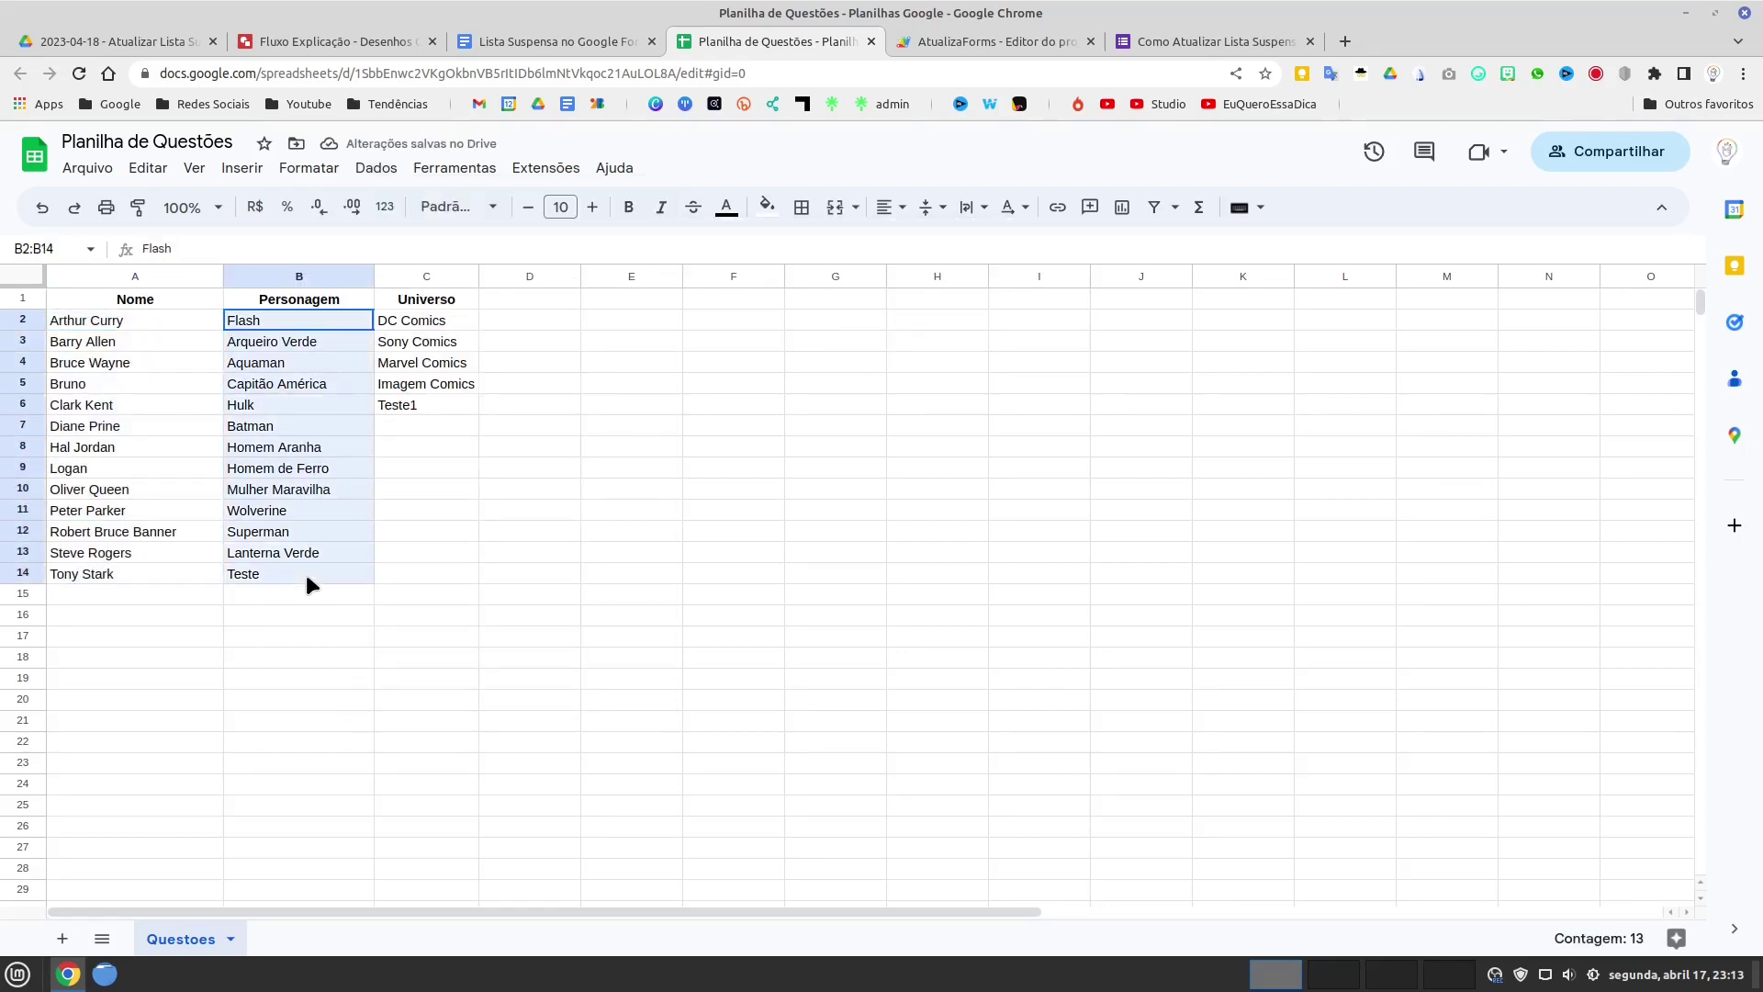
click(376, 167)
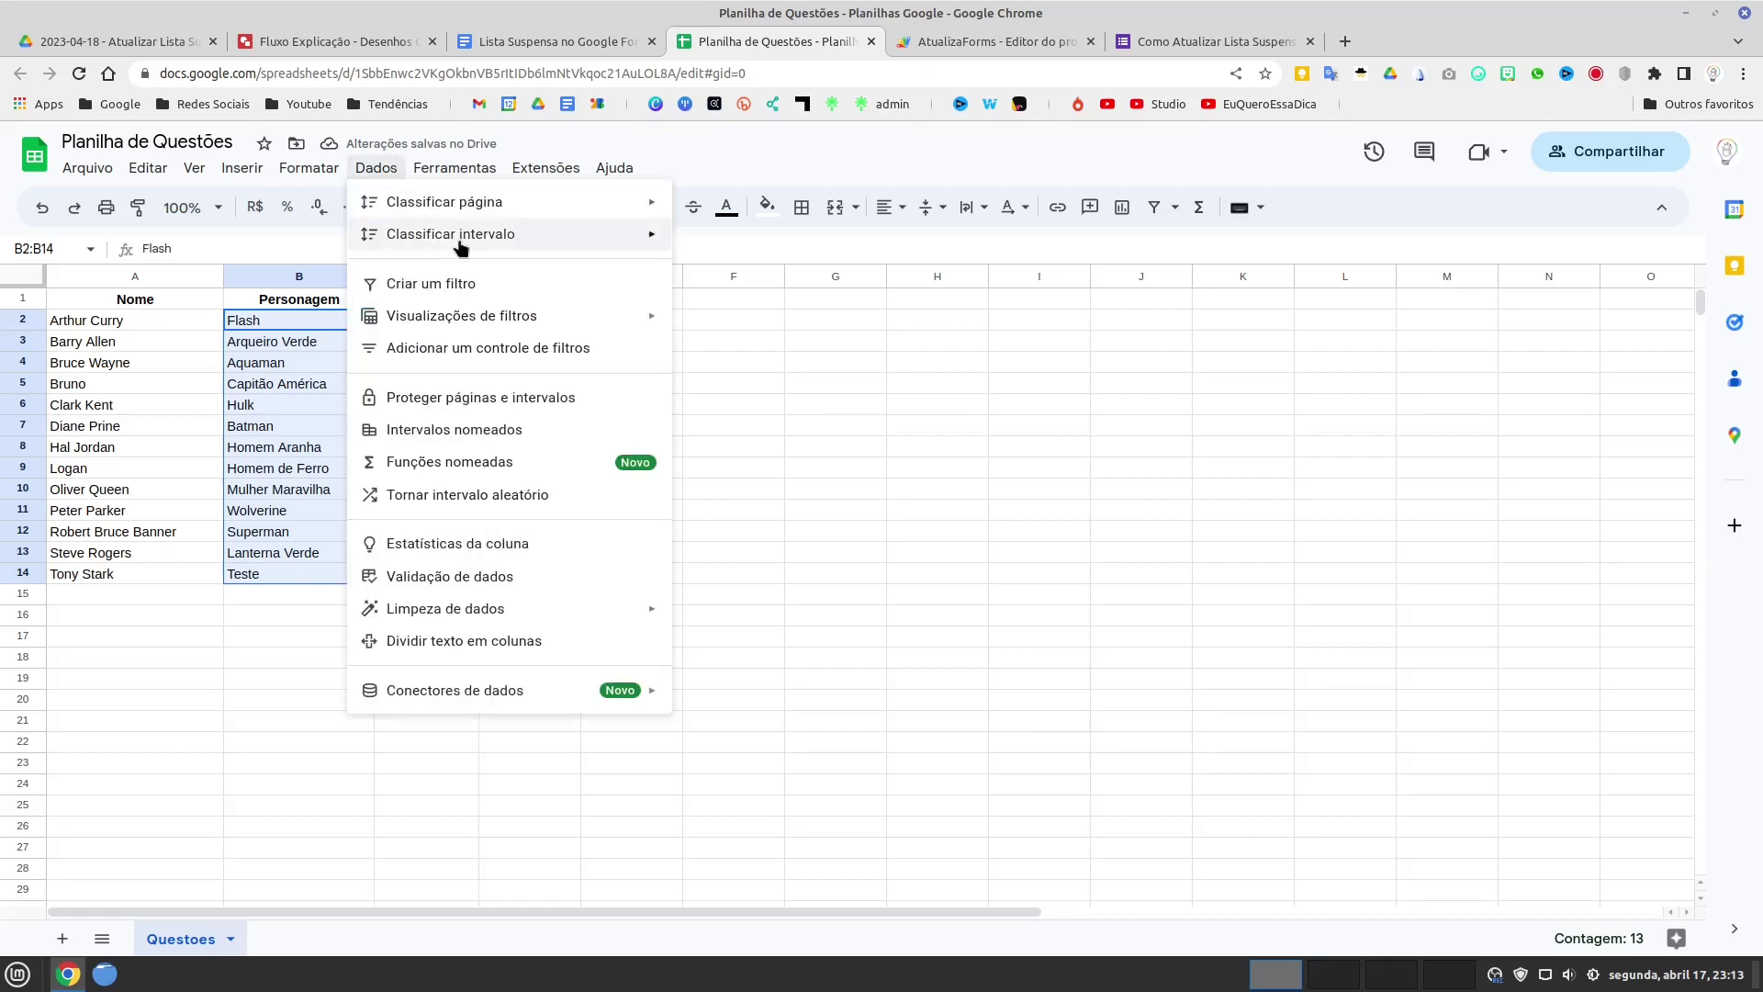
mouse_move(460, 246)
click(728, 245)
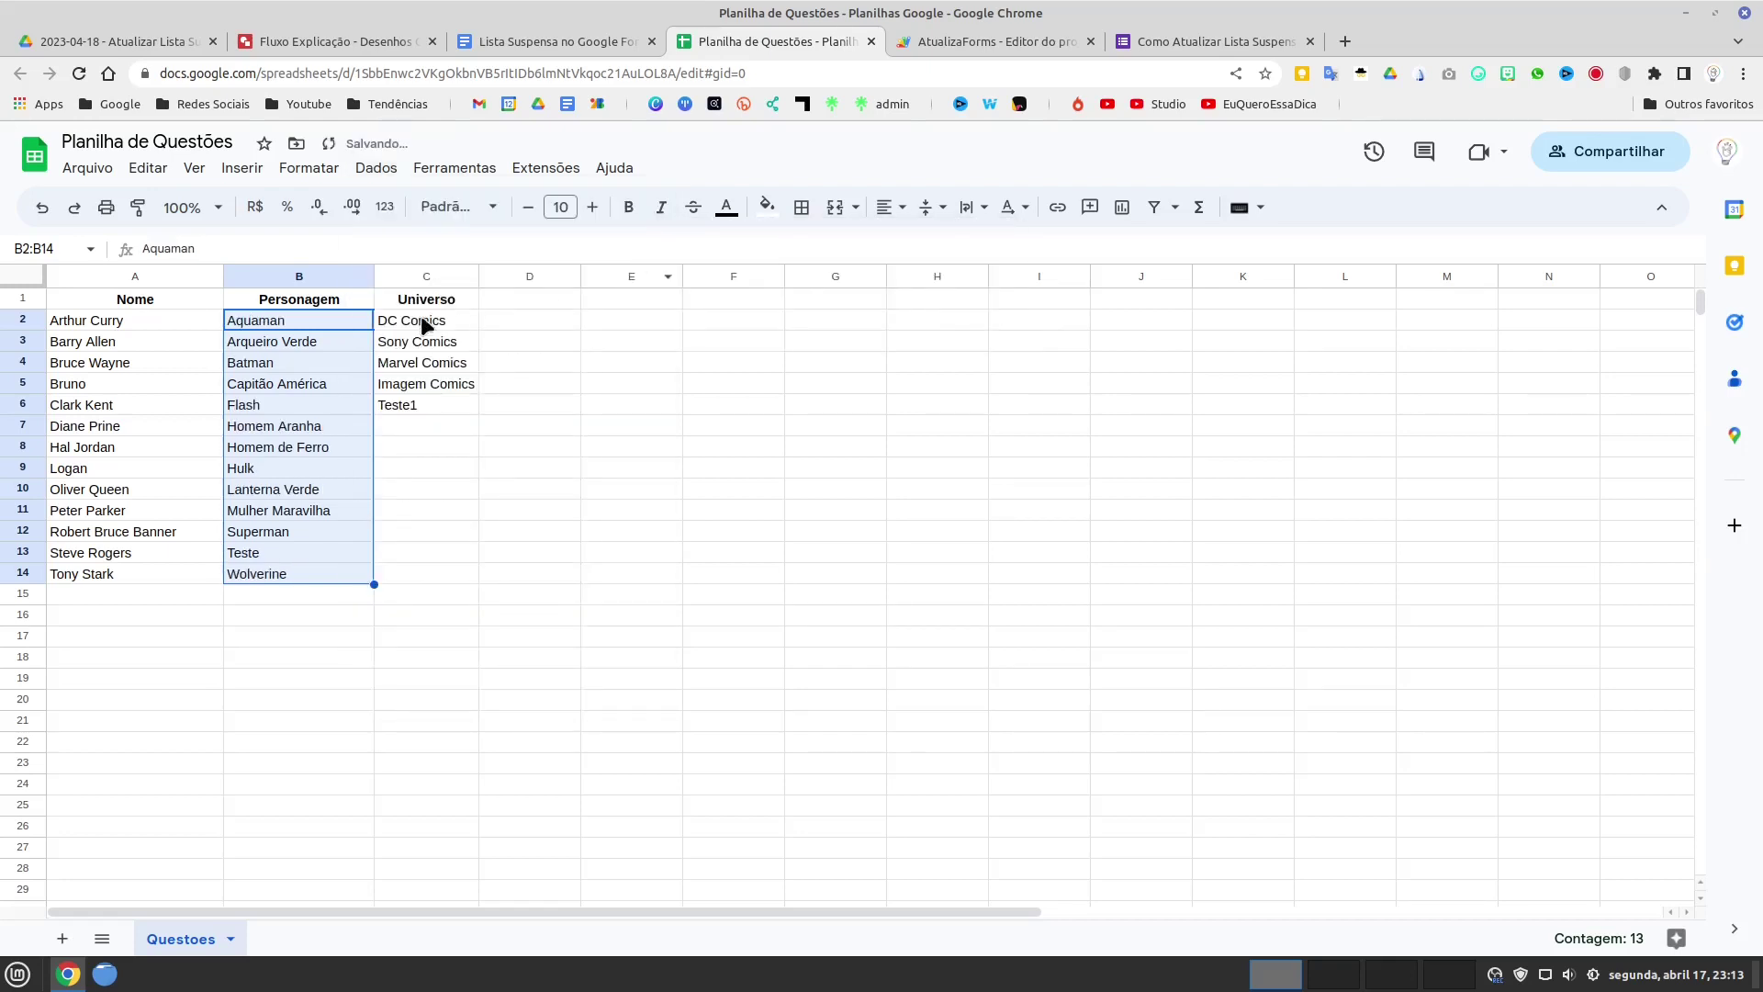
- Sort the Universo values in C2:C6 alphabetically from A to Z
drag(421, 315, 430, 397)
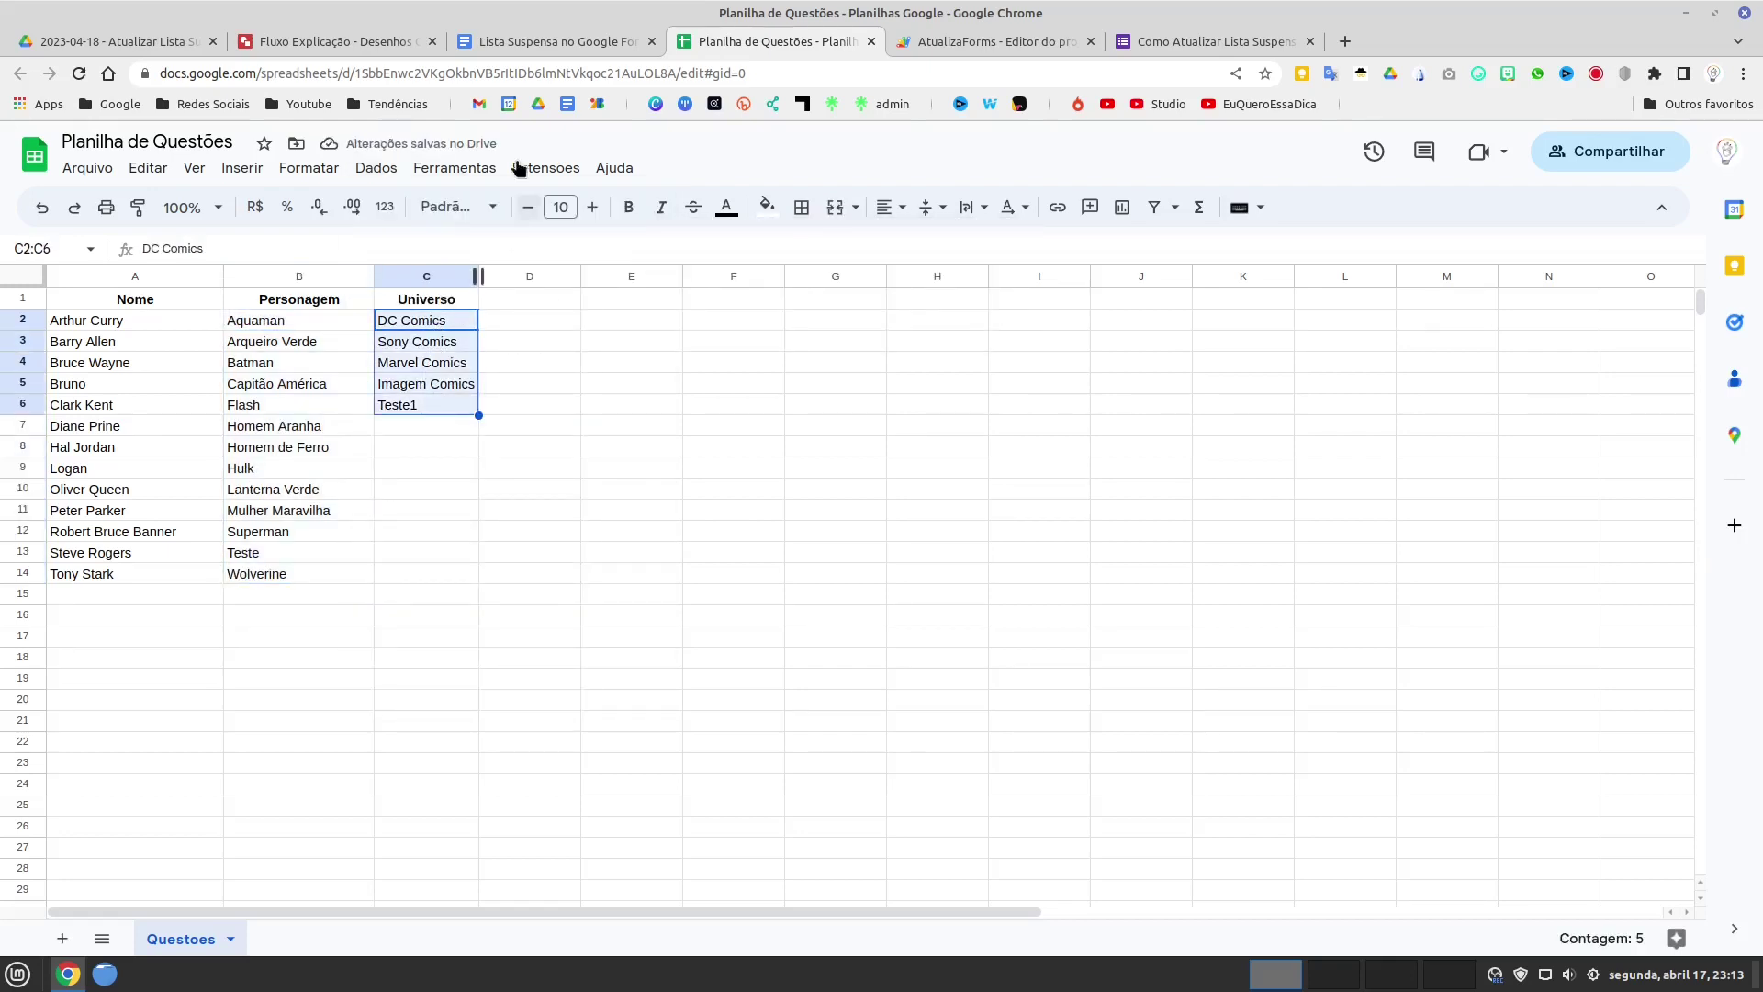
click(375, 167)
mouse_move(459, 234)
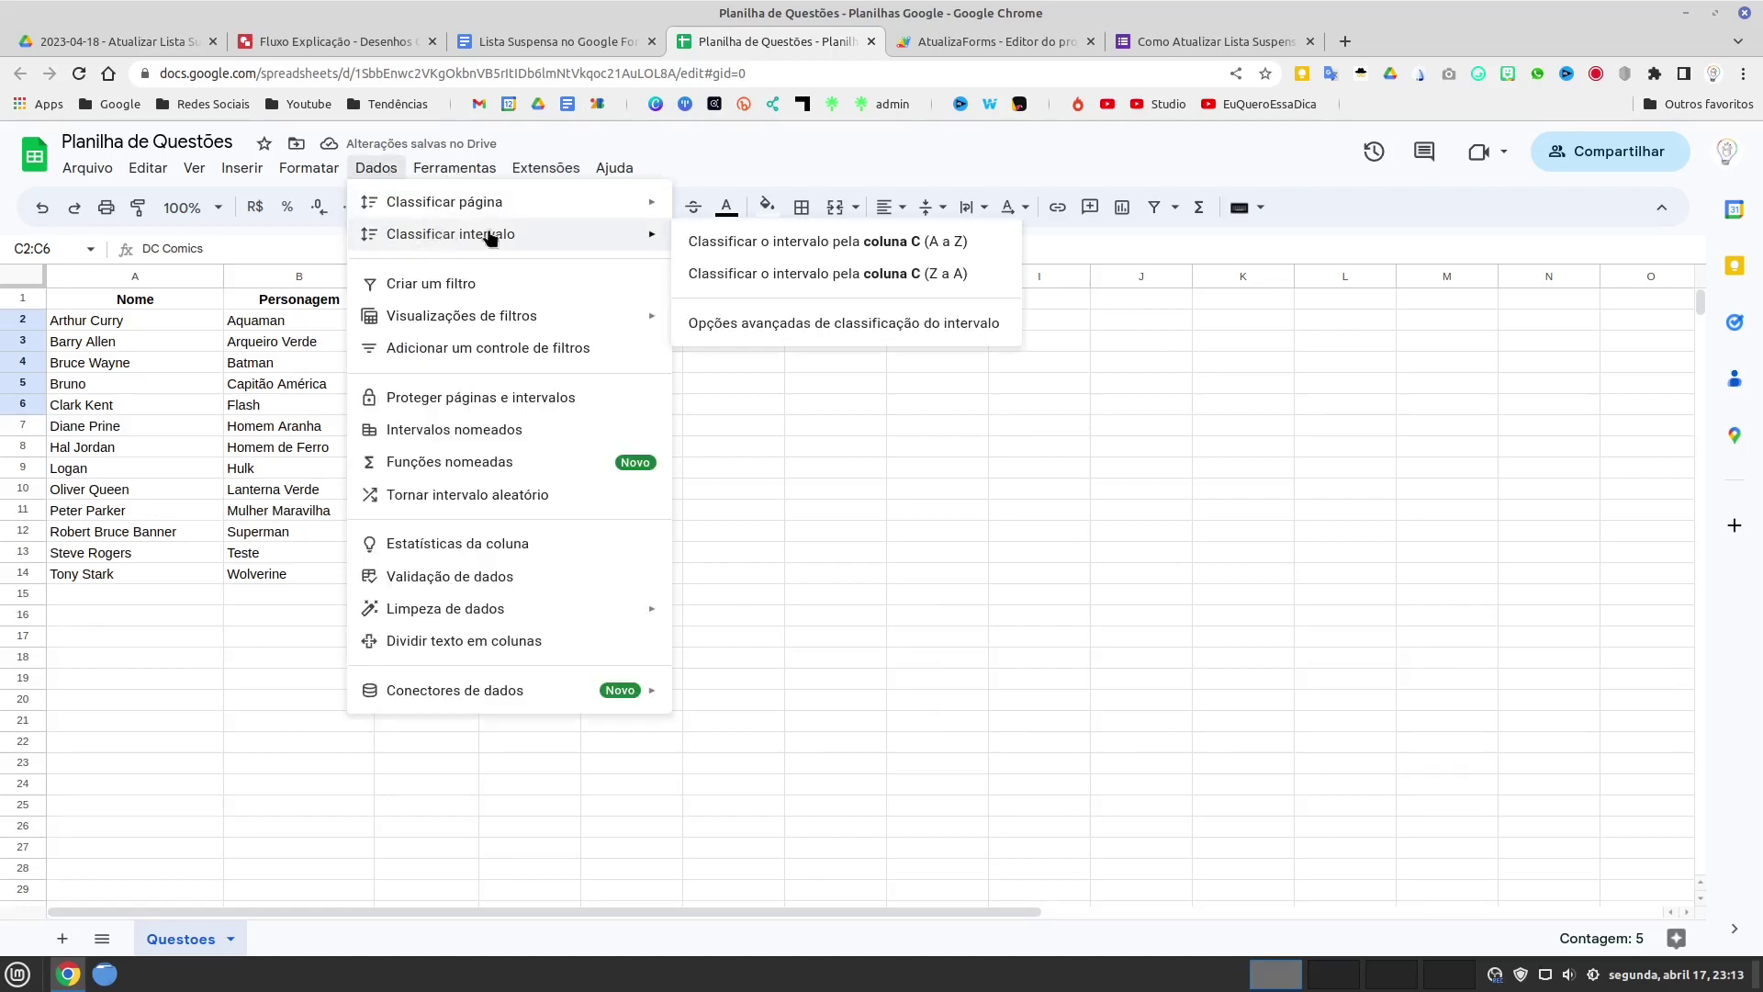
click(742, 240)
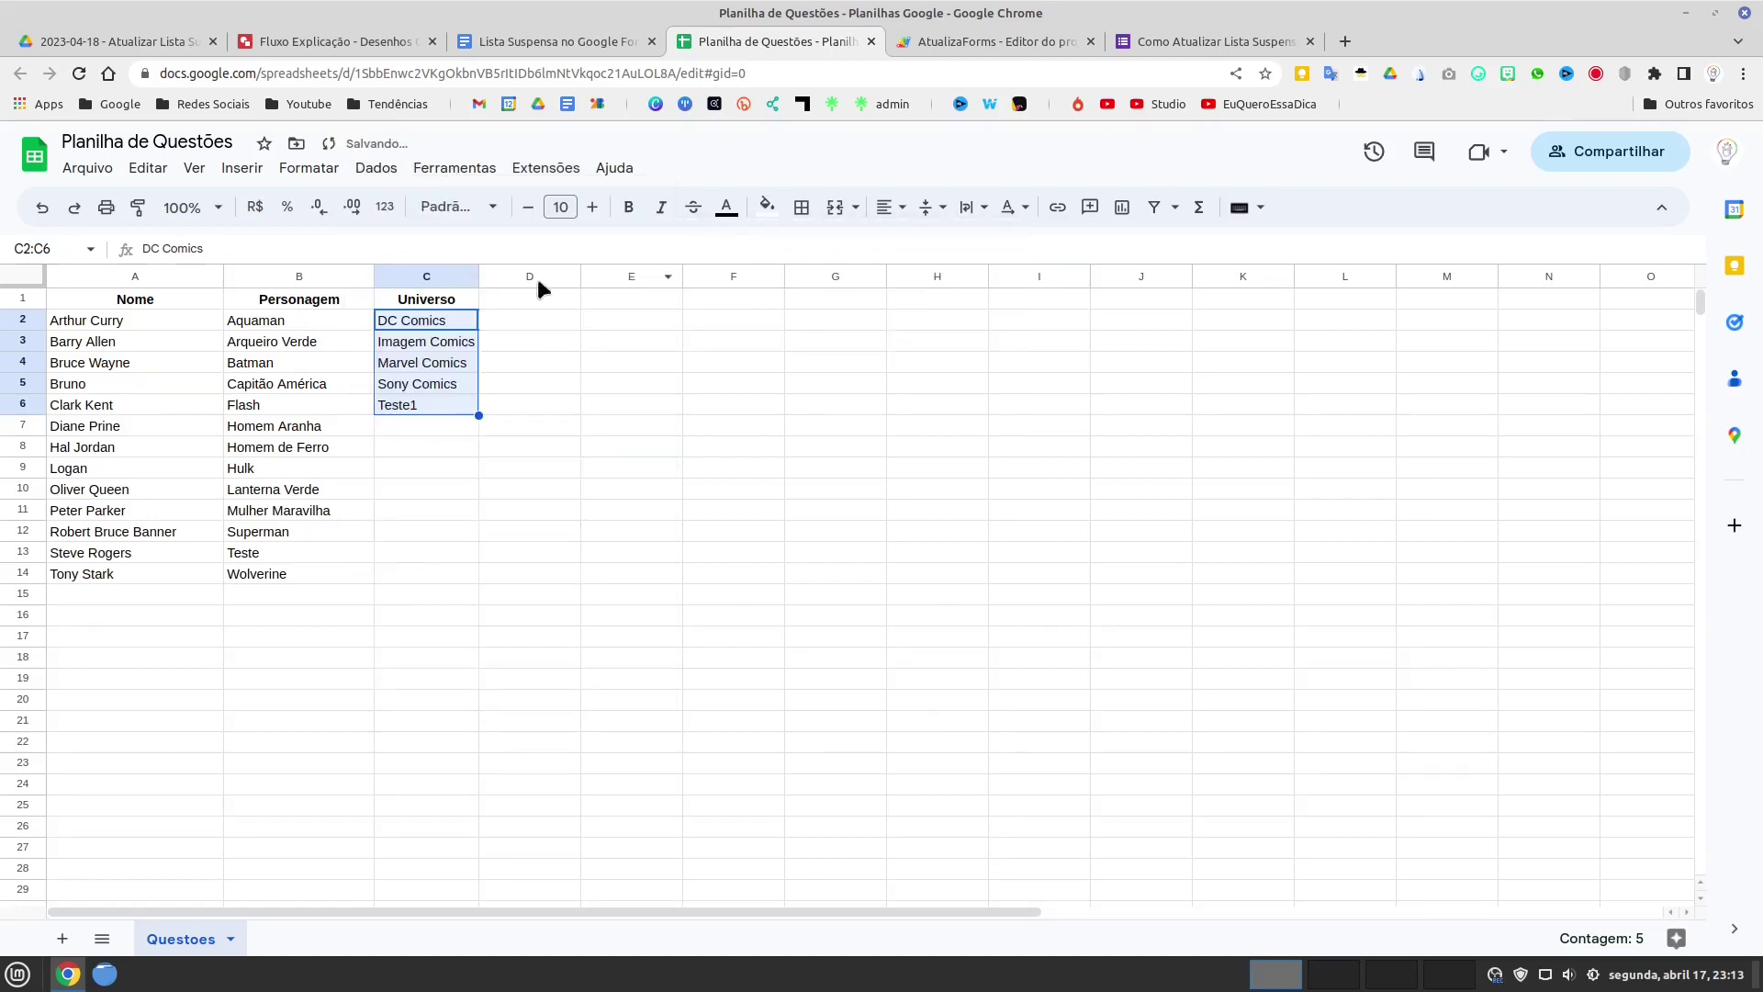
click(577, 342)
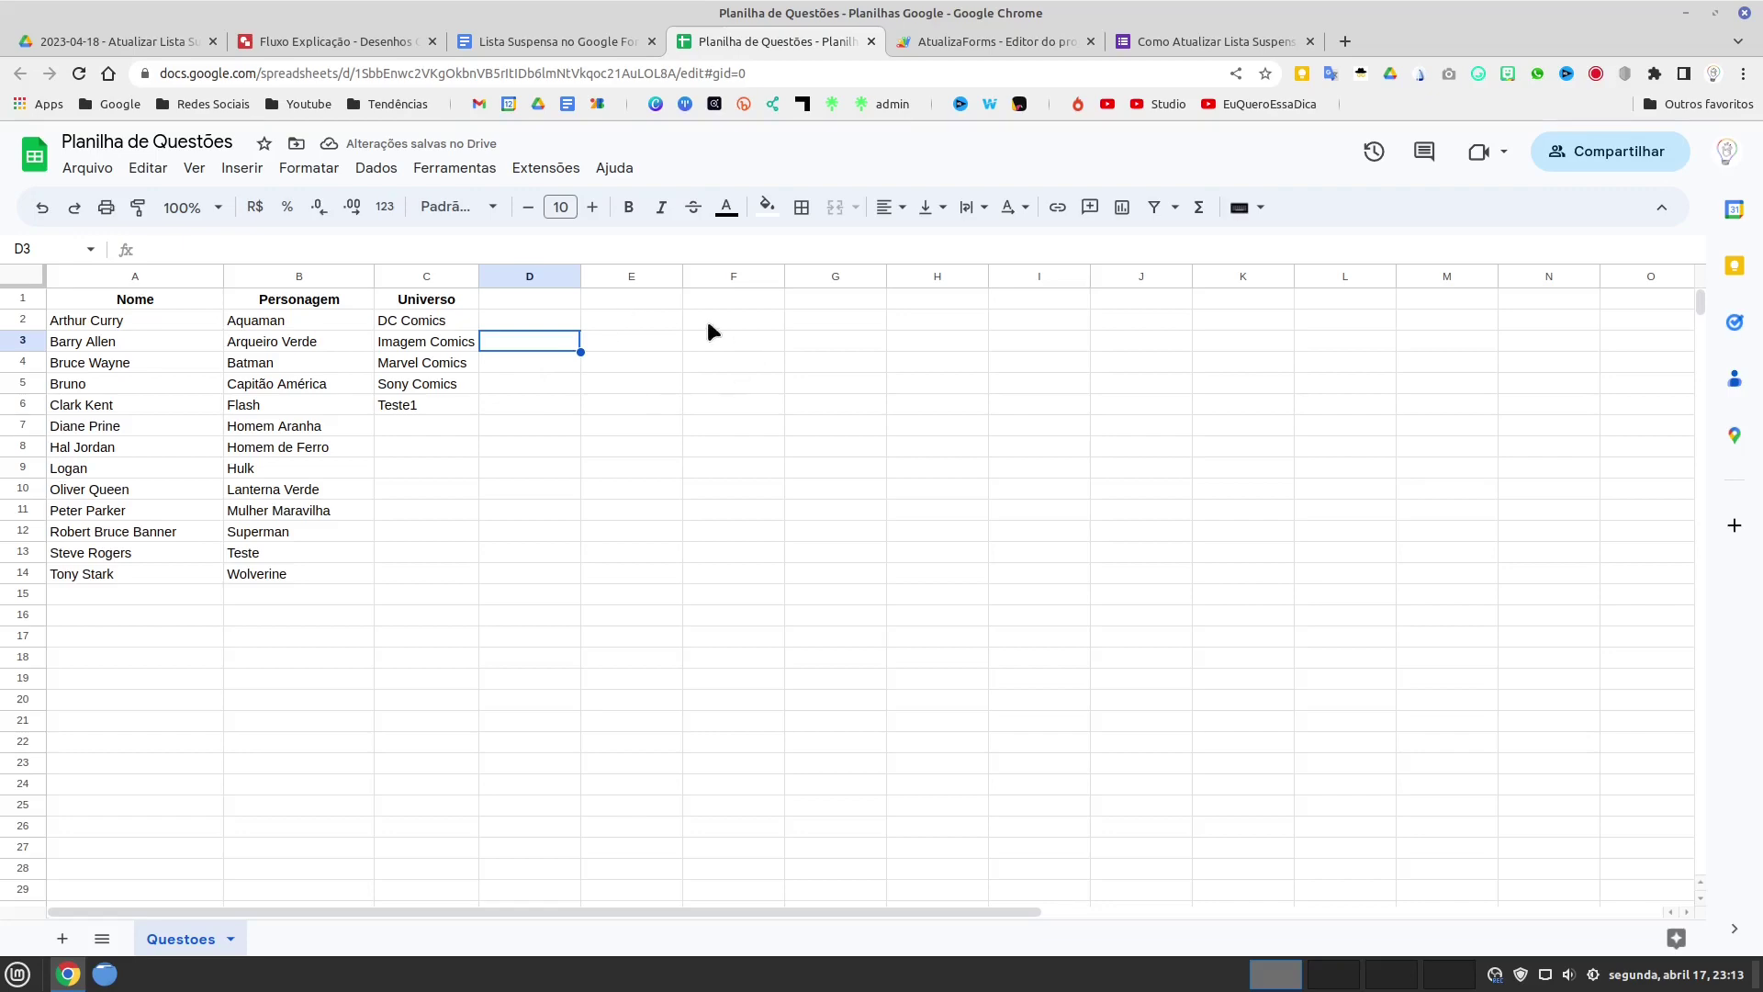
- Close the AtualizaForms script project and return to the question spreadsheet
click(946, 38)
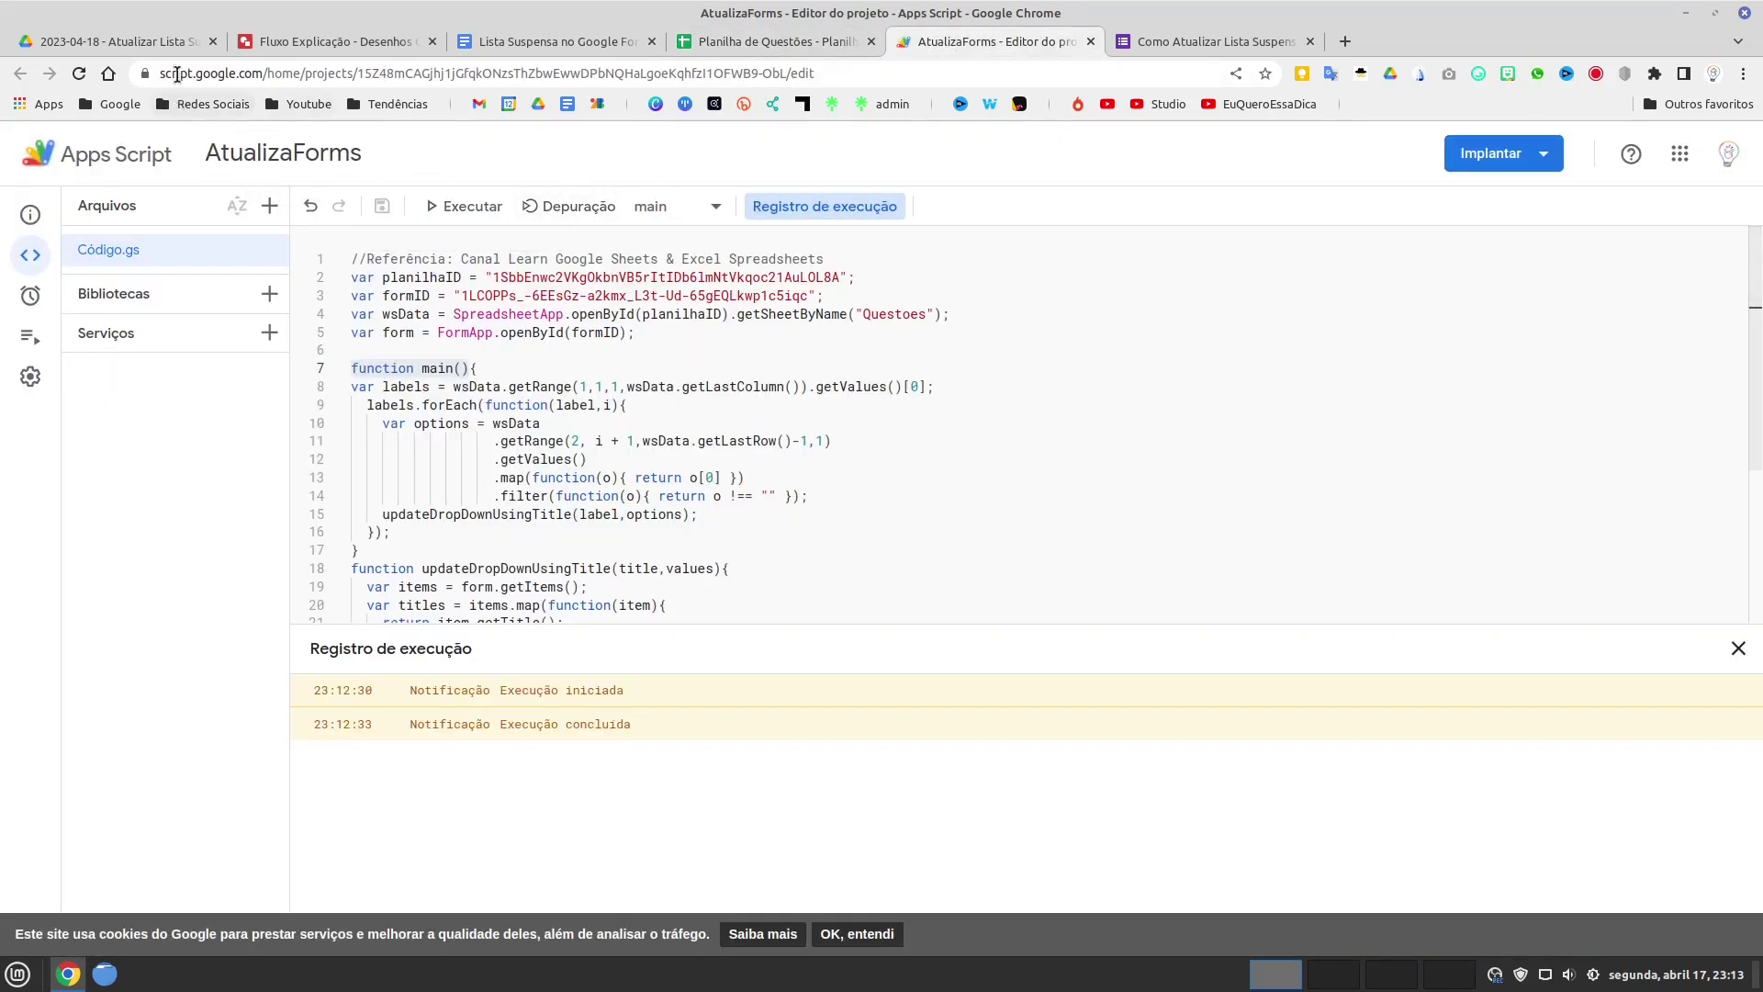
click(1090, 42)
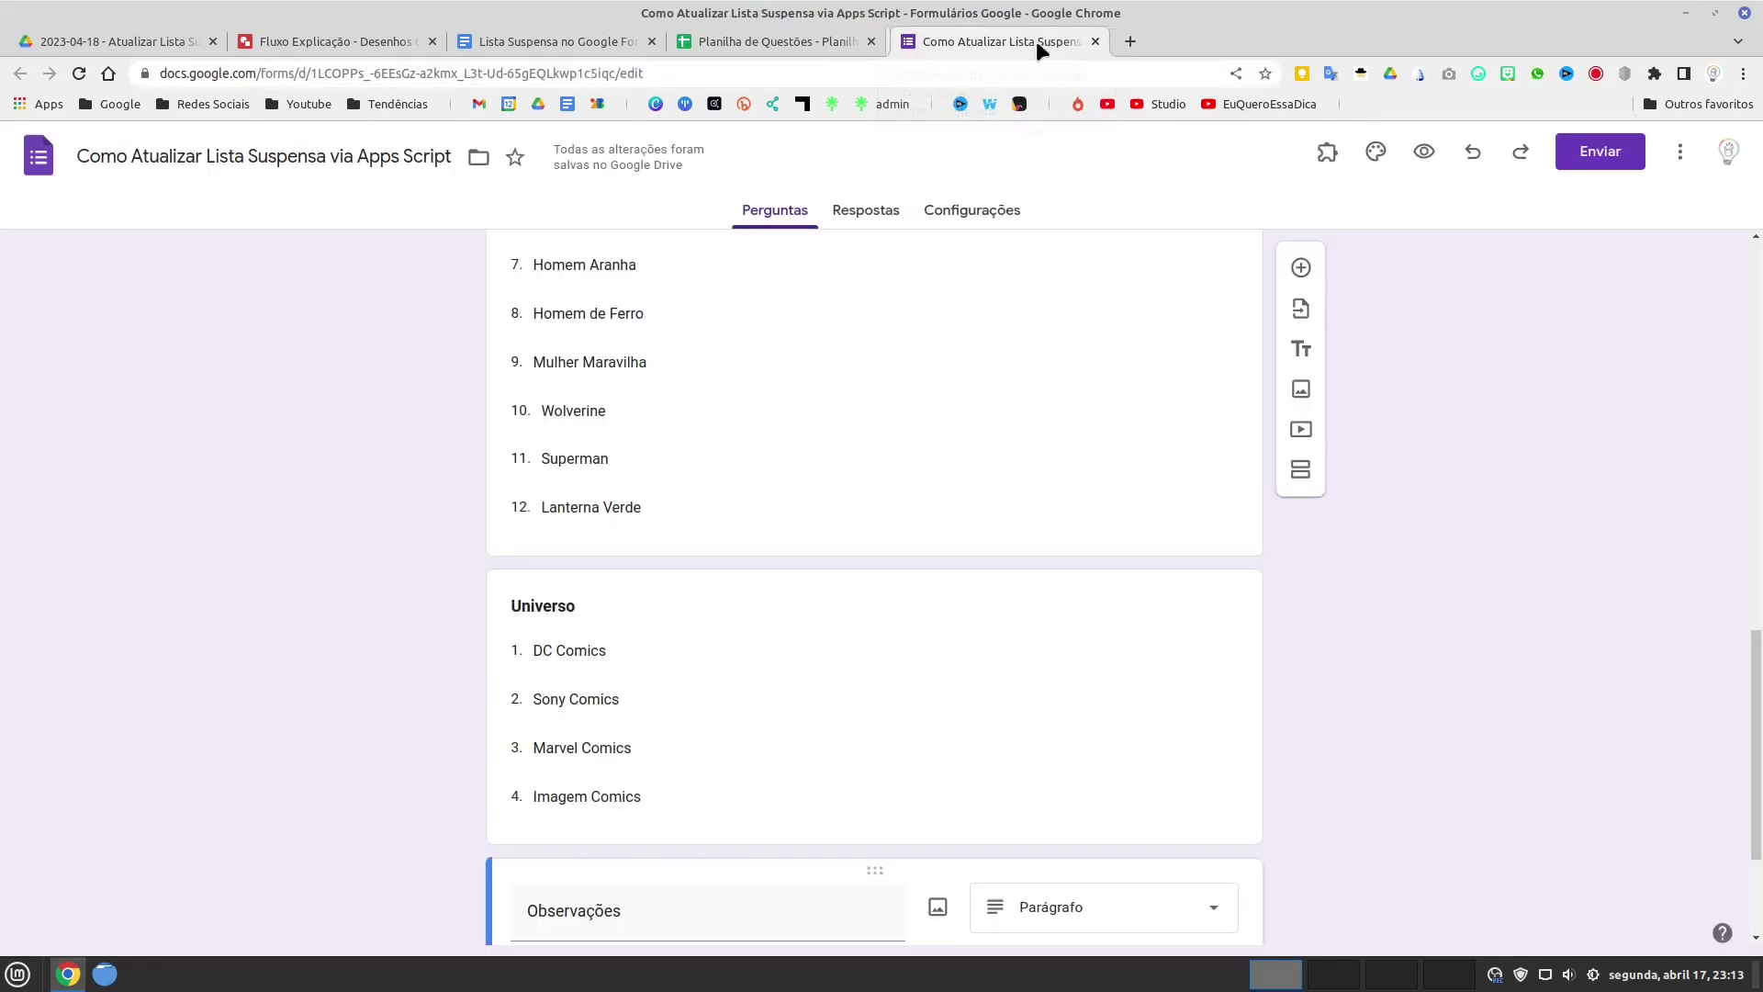
click(746, 37)
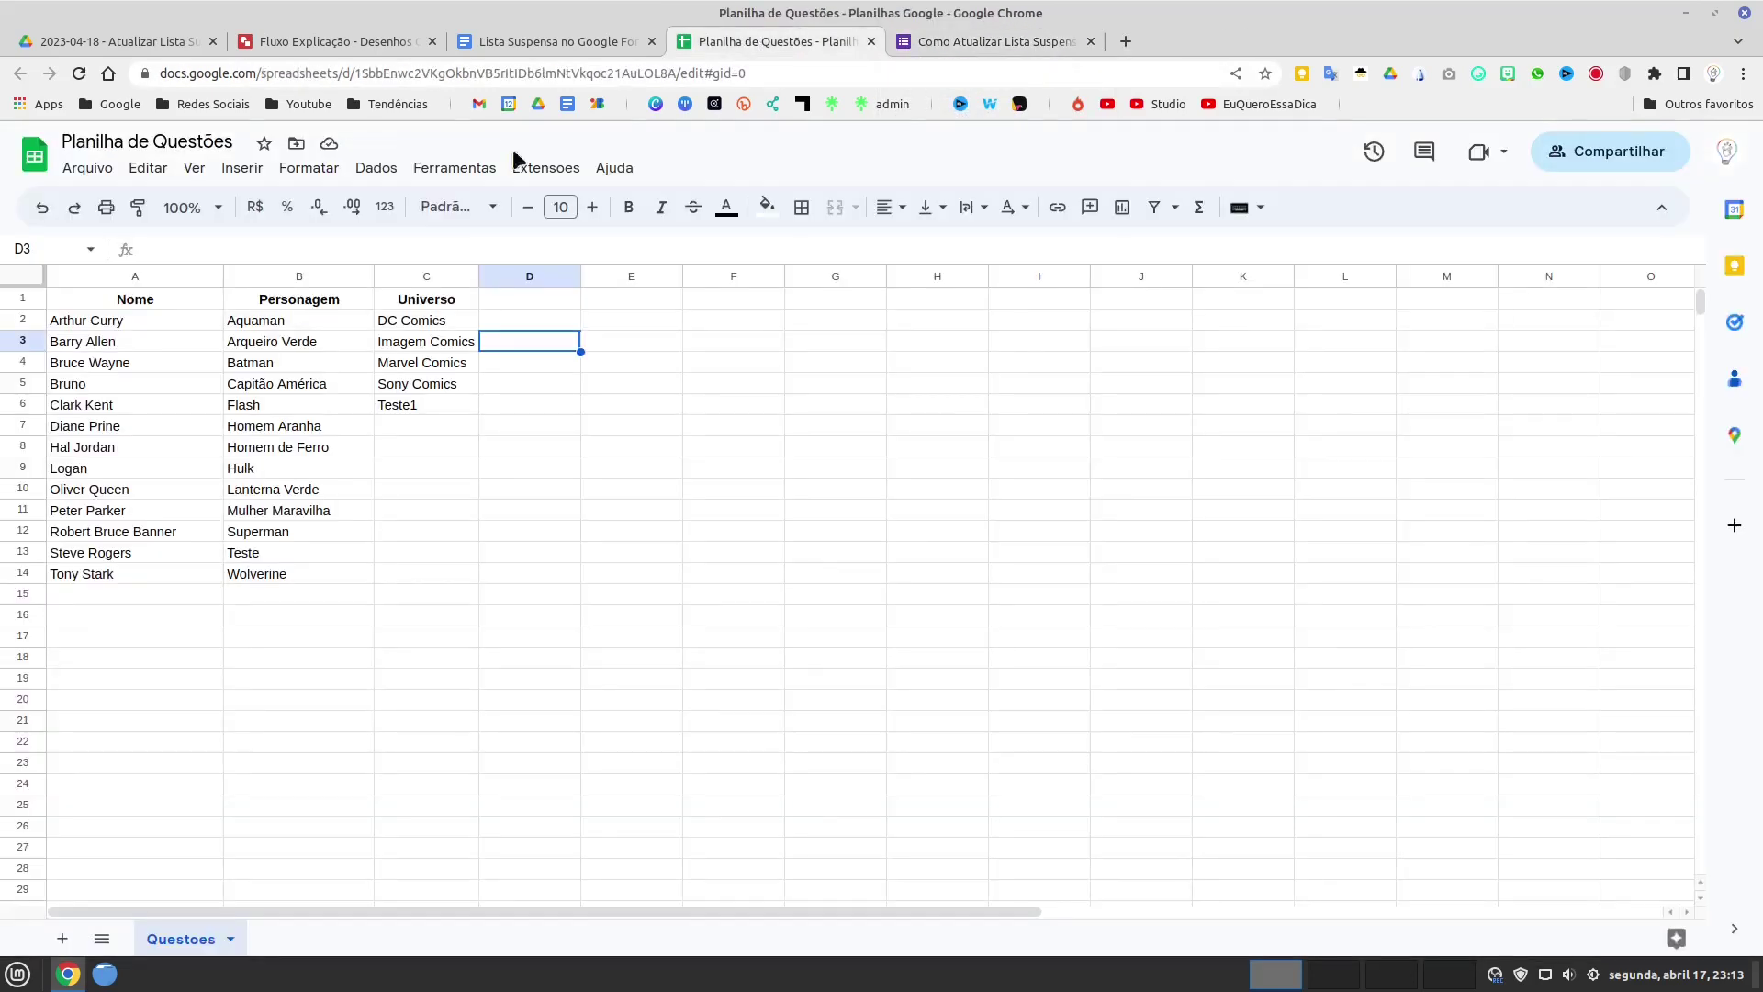
- Start a new drawing in the spreadsheet and draw a rounded rectangle about 6 by 2 ruler units near the canvas centre
click(625, 345)
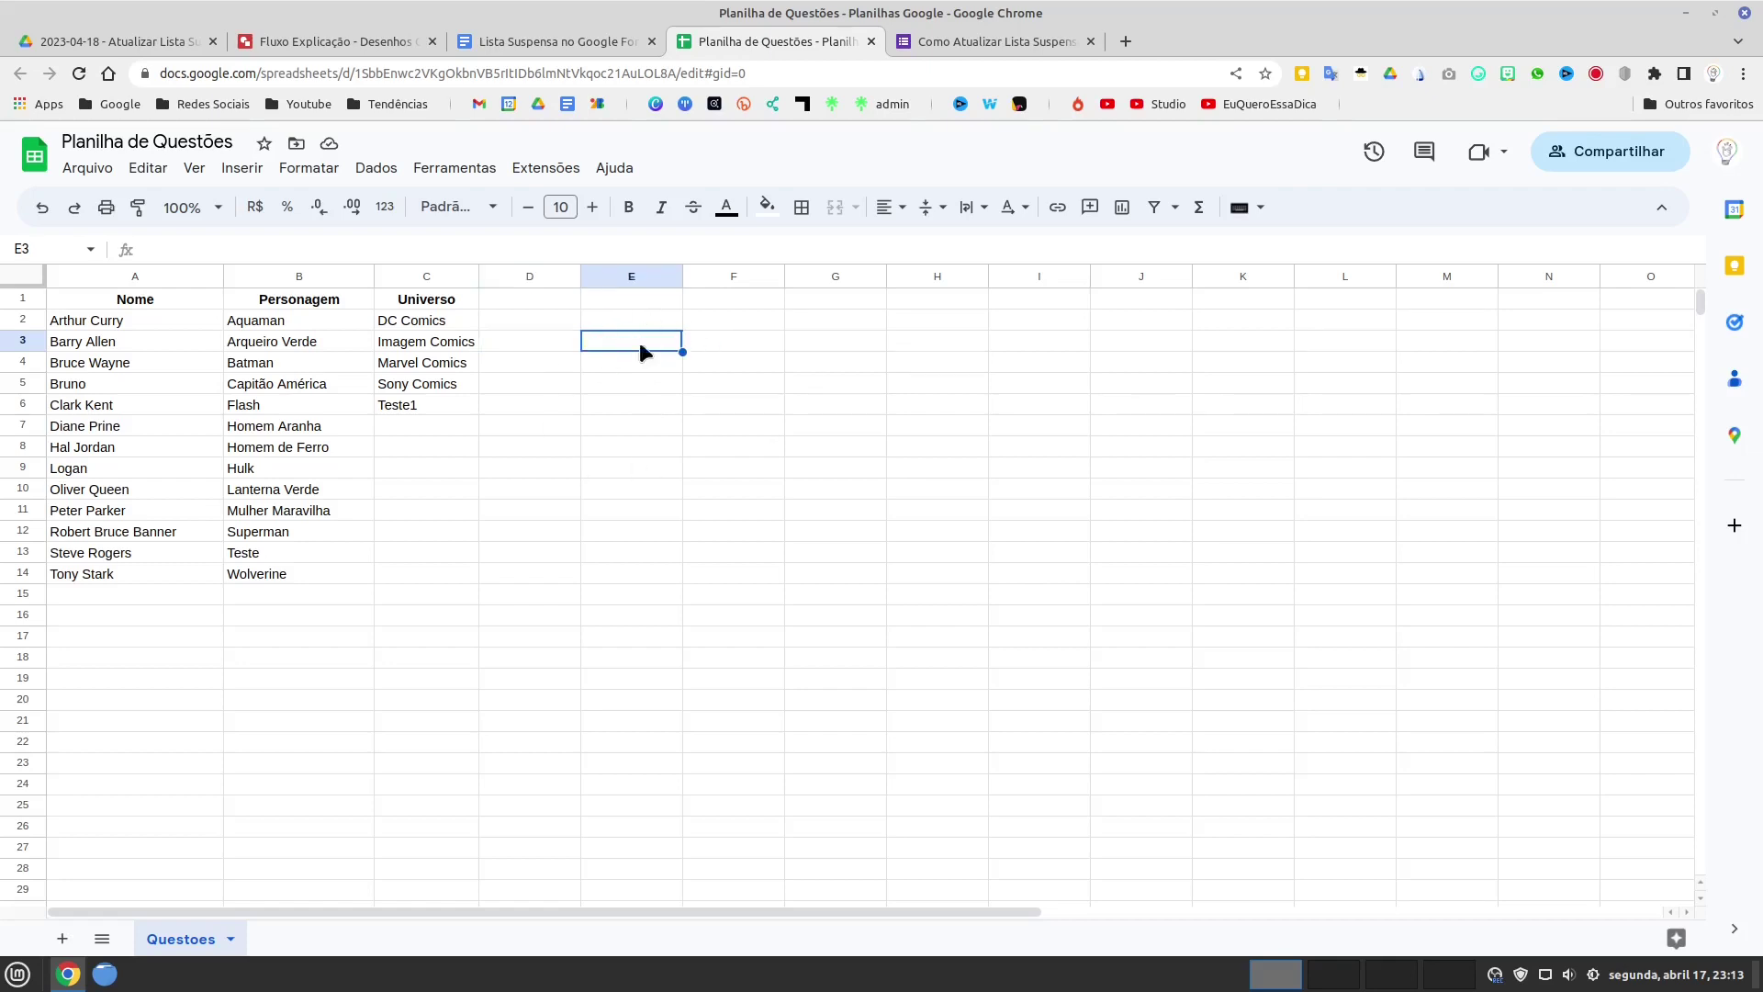
click(250, 171)
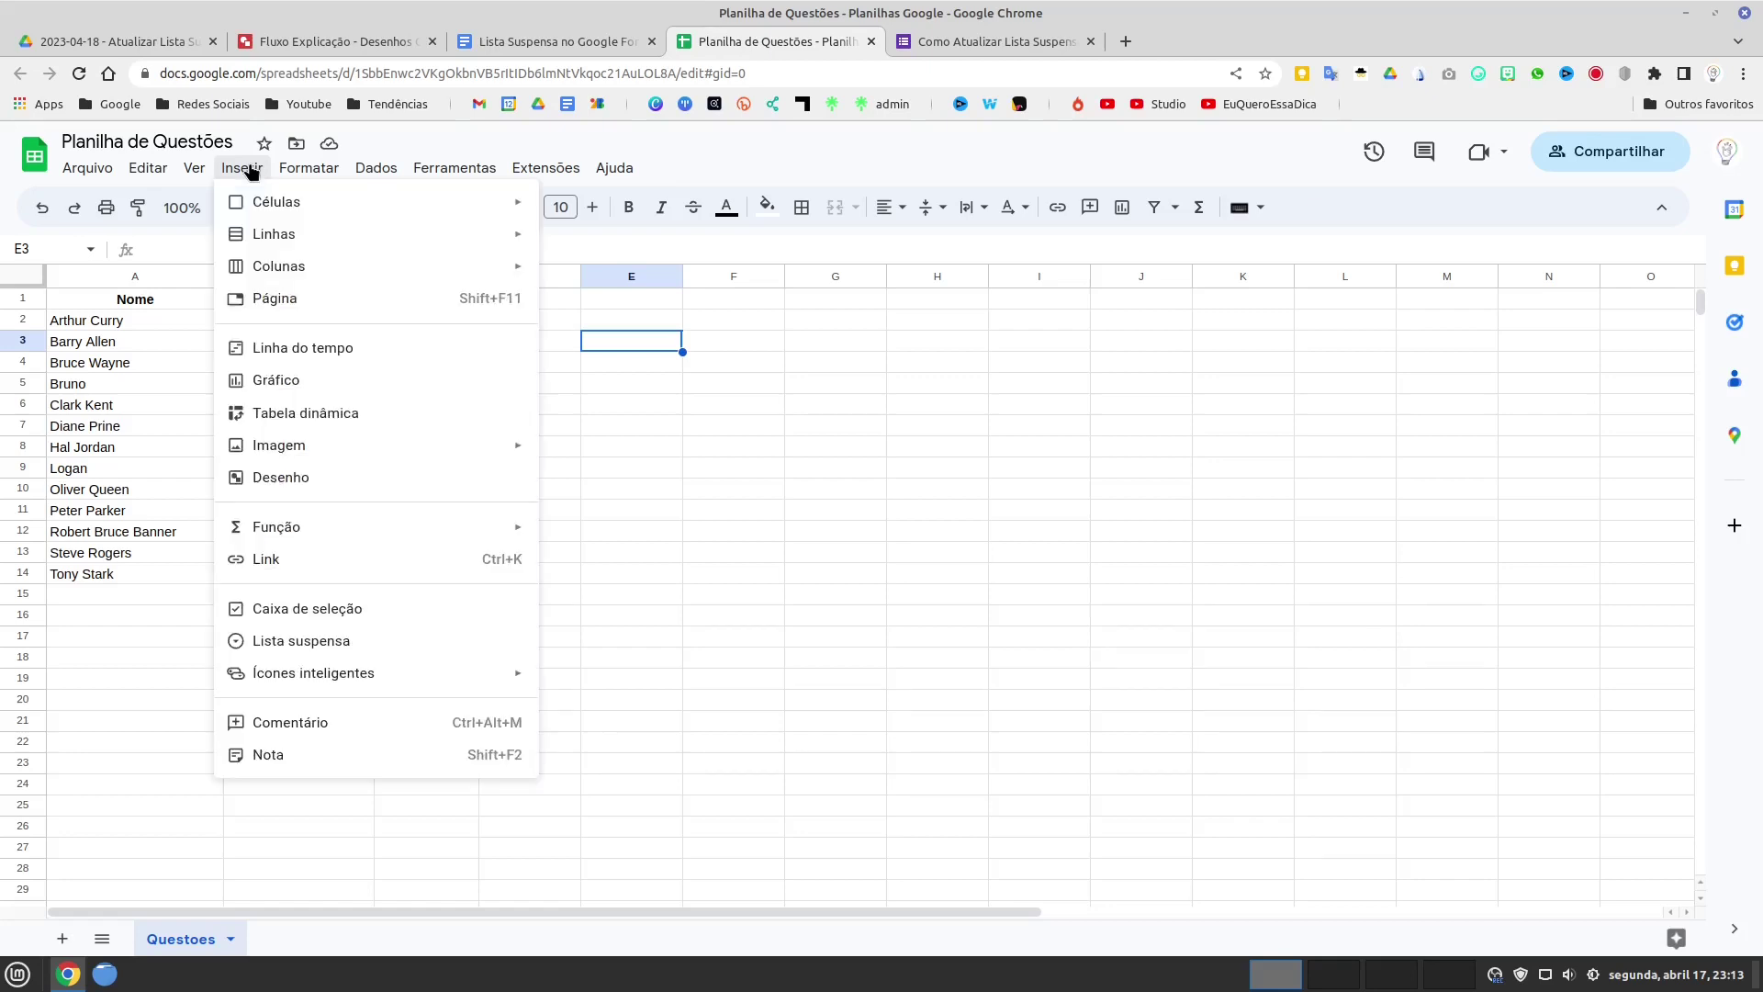
click(338, 473)
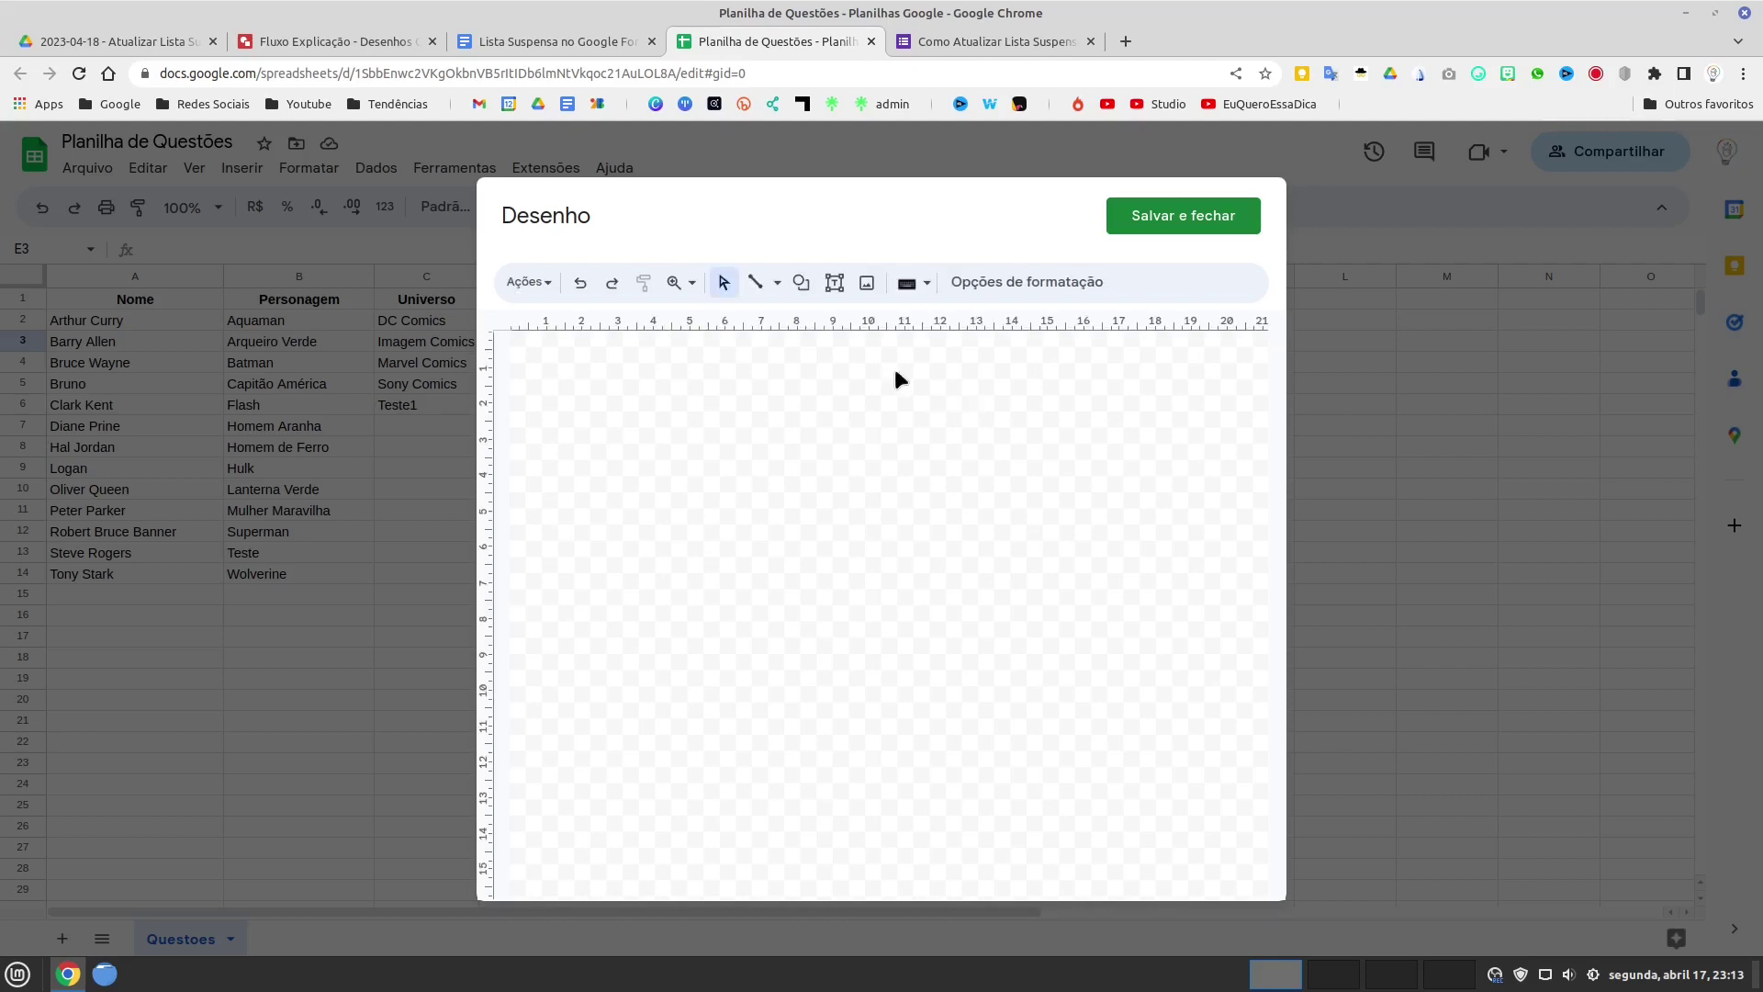
click(800, 288)
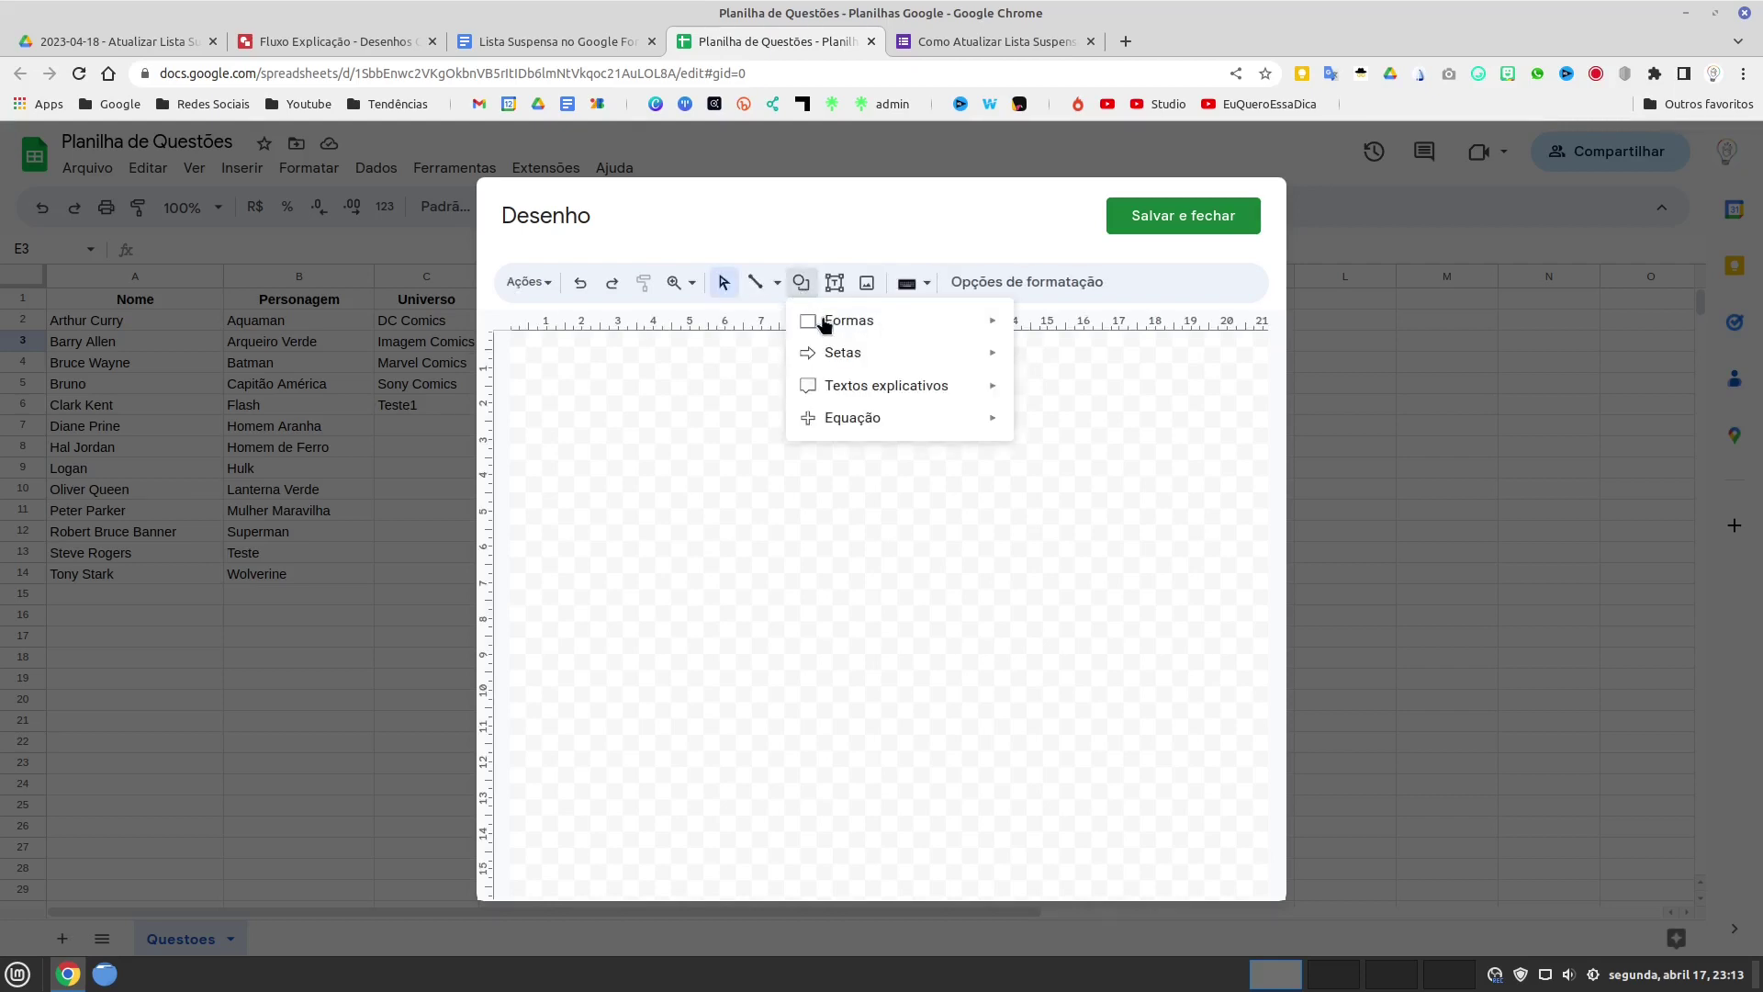
mouse_move(823, 323)
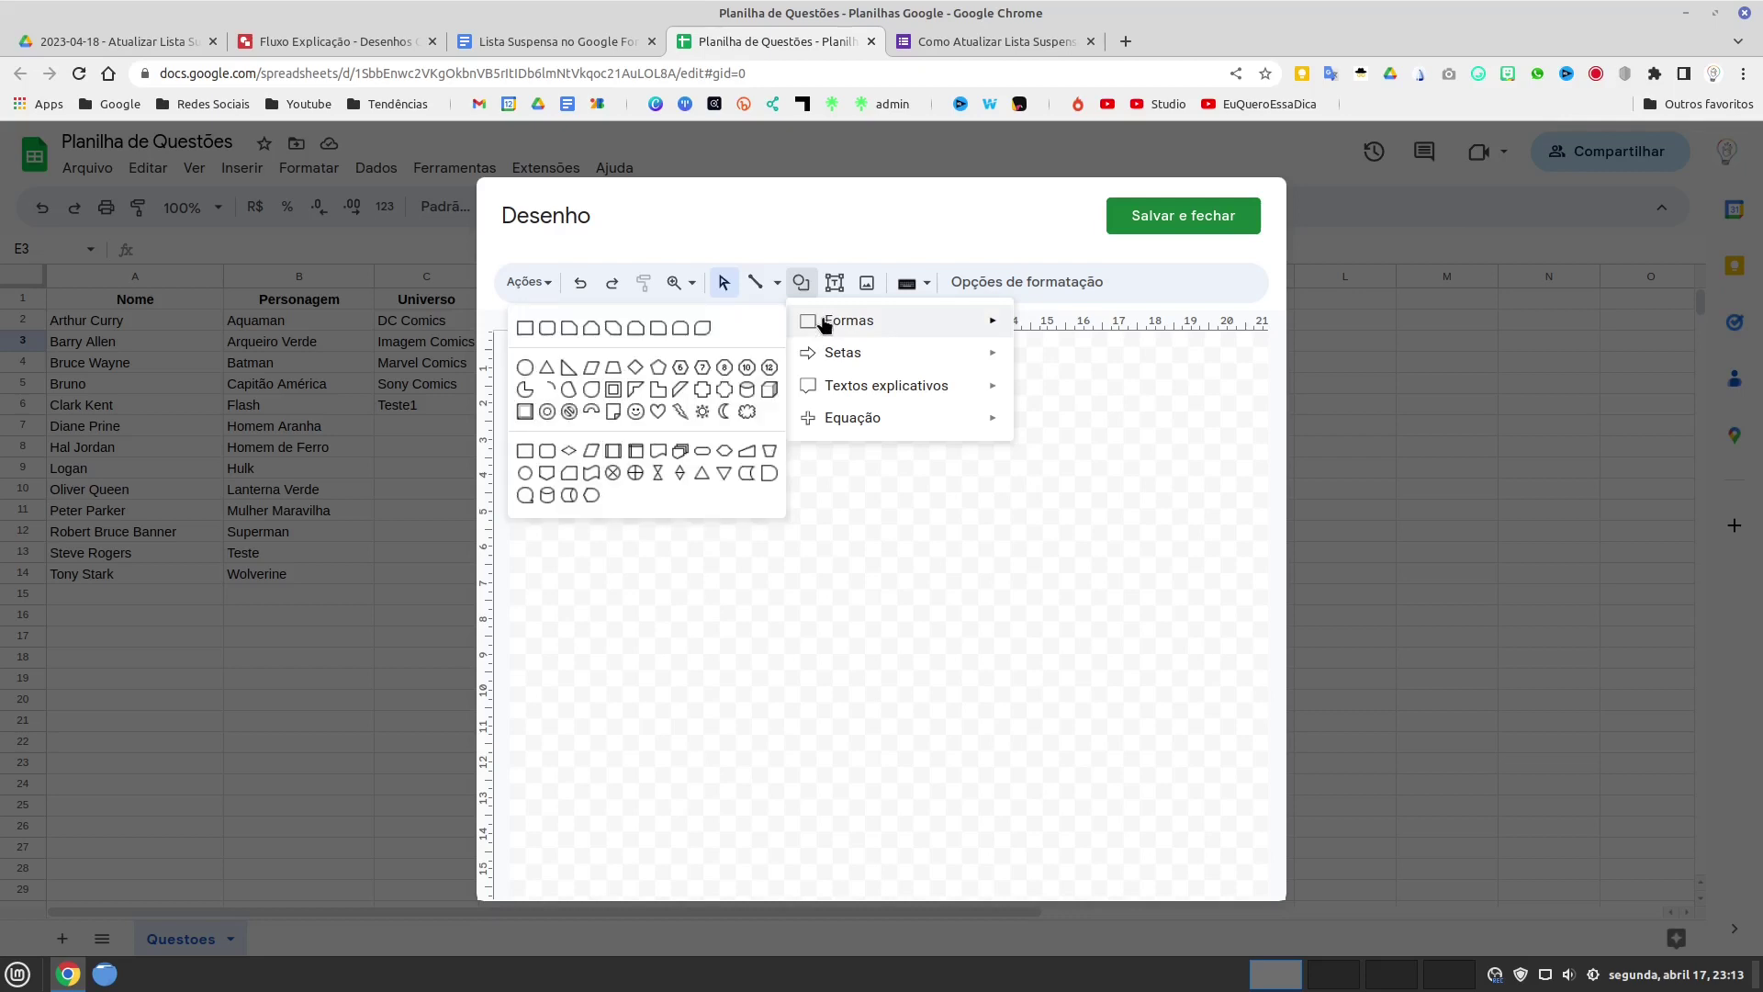
click(547, 329)
mouse_move(809, 521)
mouse_down()
mouse_move(996, 602)
mouse_move(1032, 582)
mouse_up()
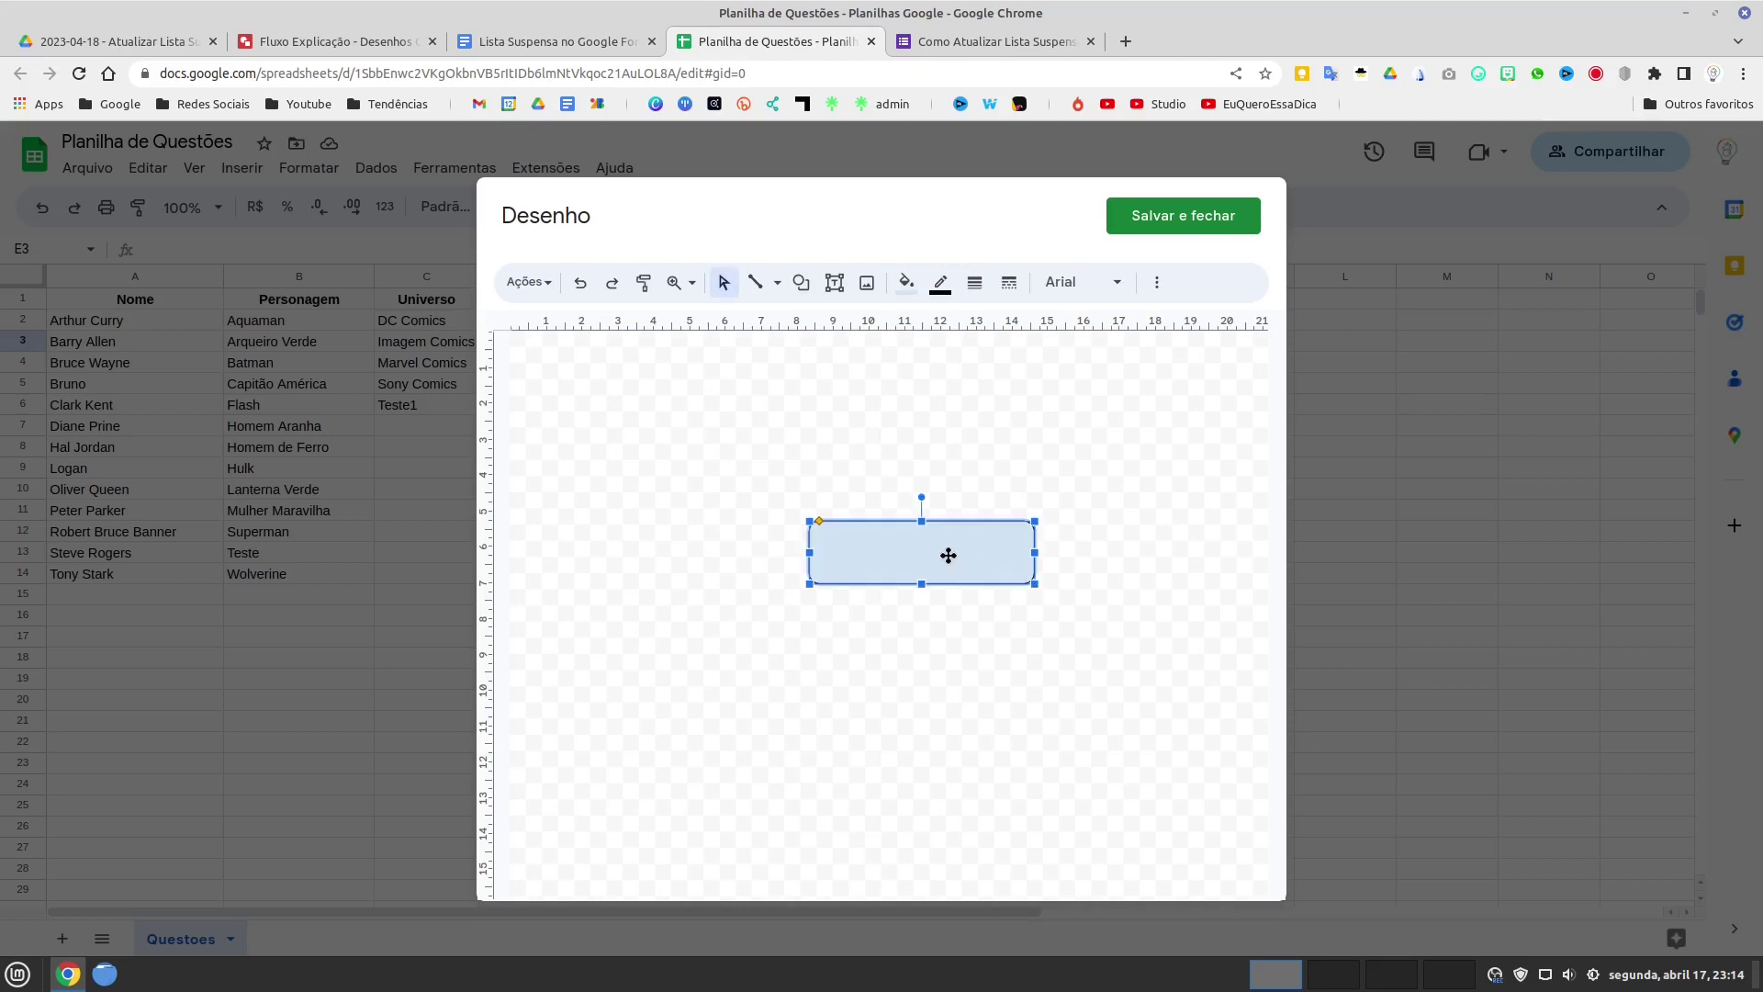
mouse_move(925, 557)
mouse_down()
mouse_move(909, 632)
mouse_move(916, 614)
mouse_up()
- Label the rounded rectangle with the text Atualiza Formulário
double_click(923, 622)
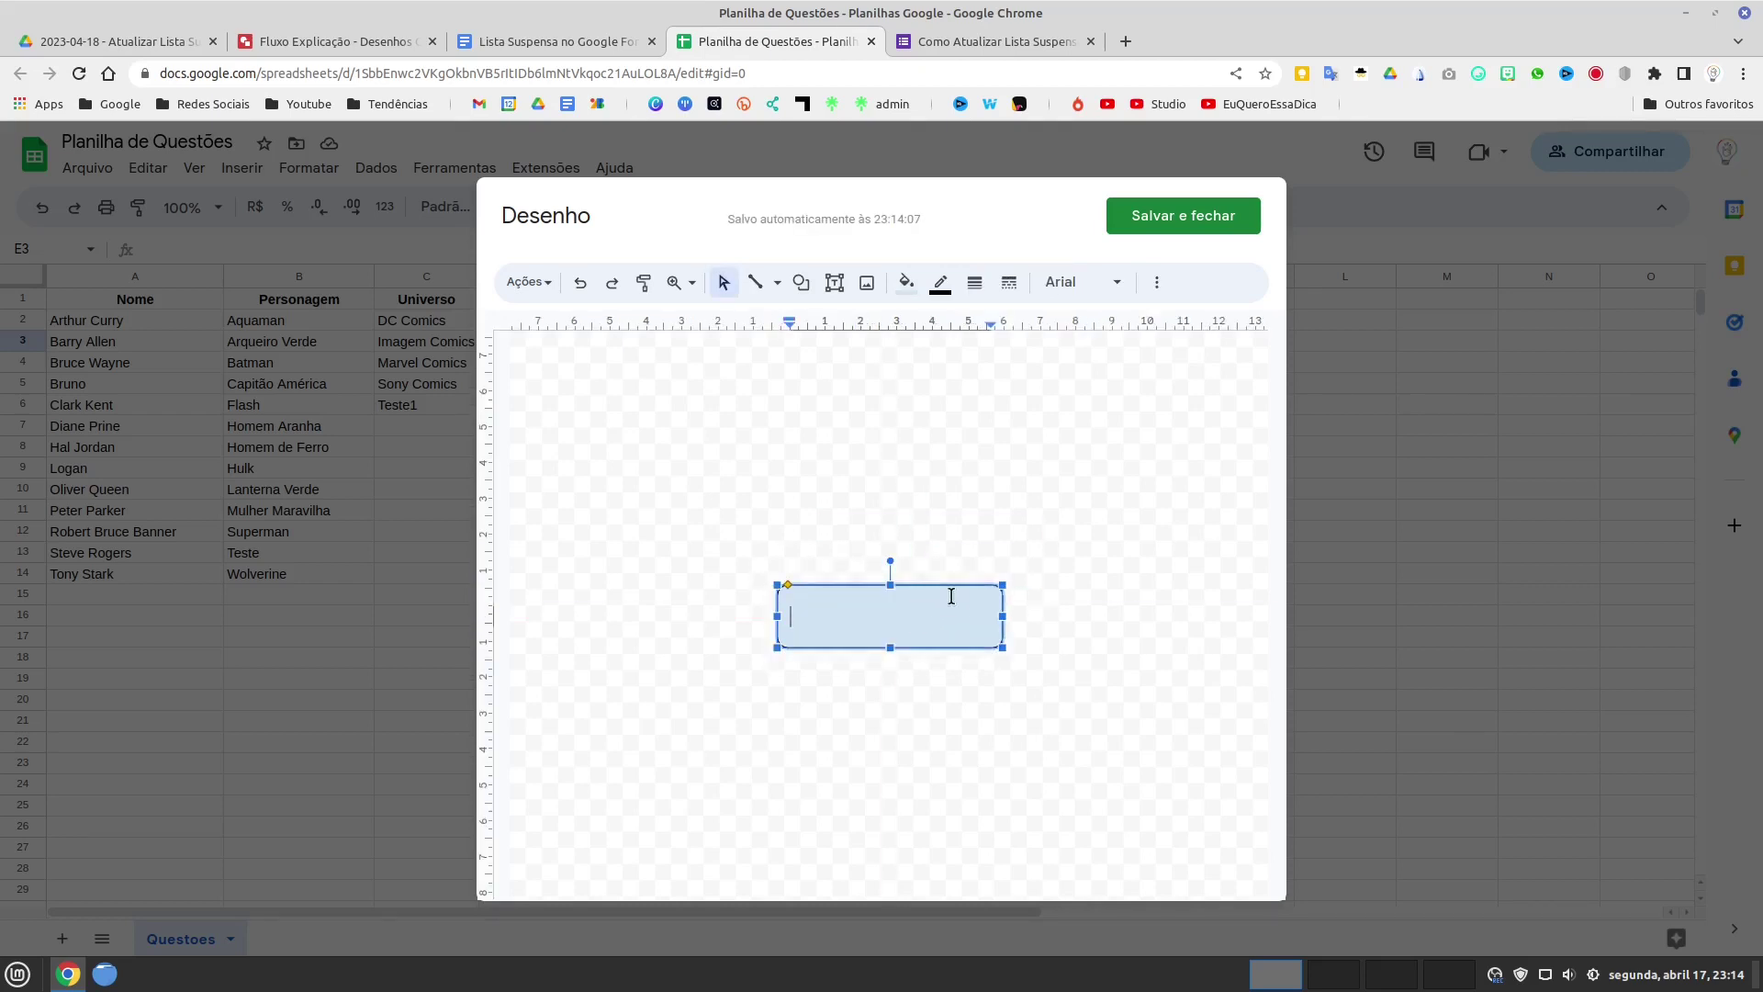
text(Atualiza Formulário)
key(Escape)
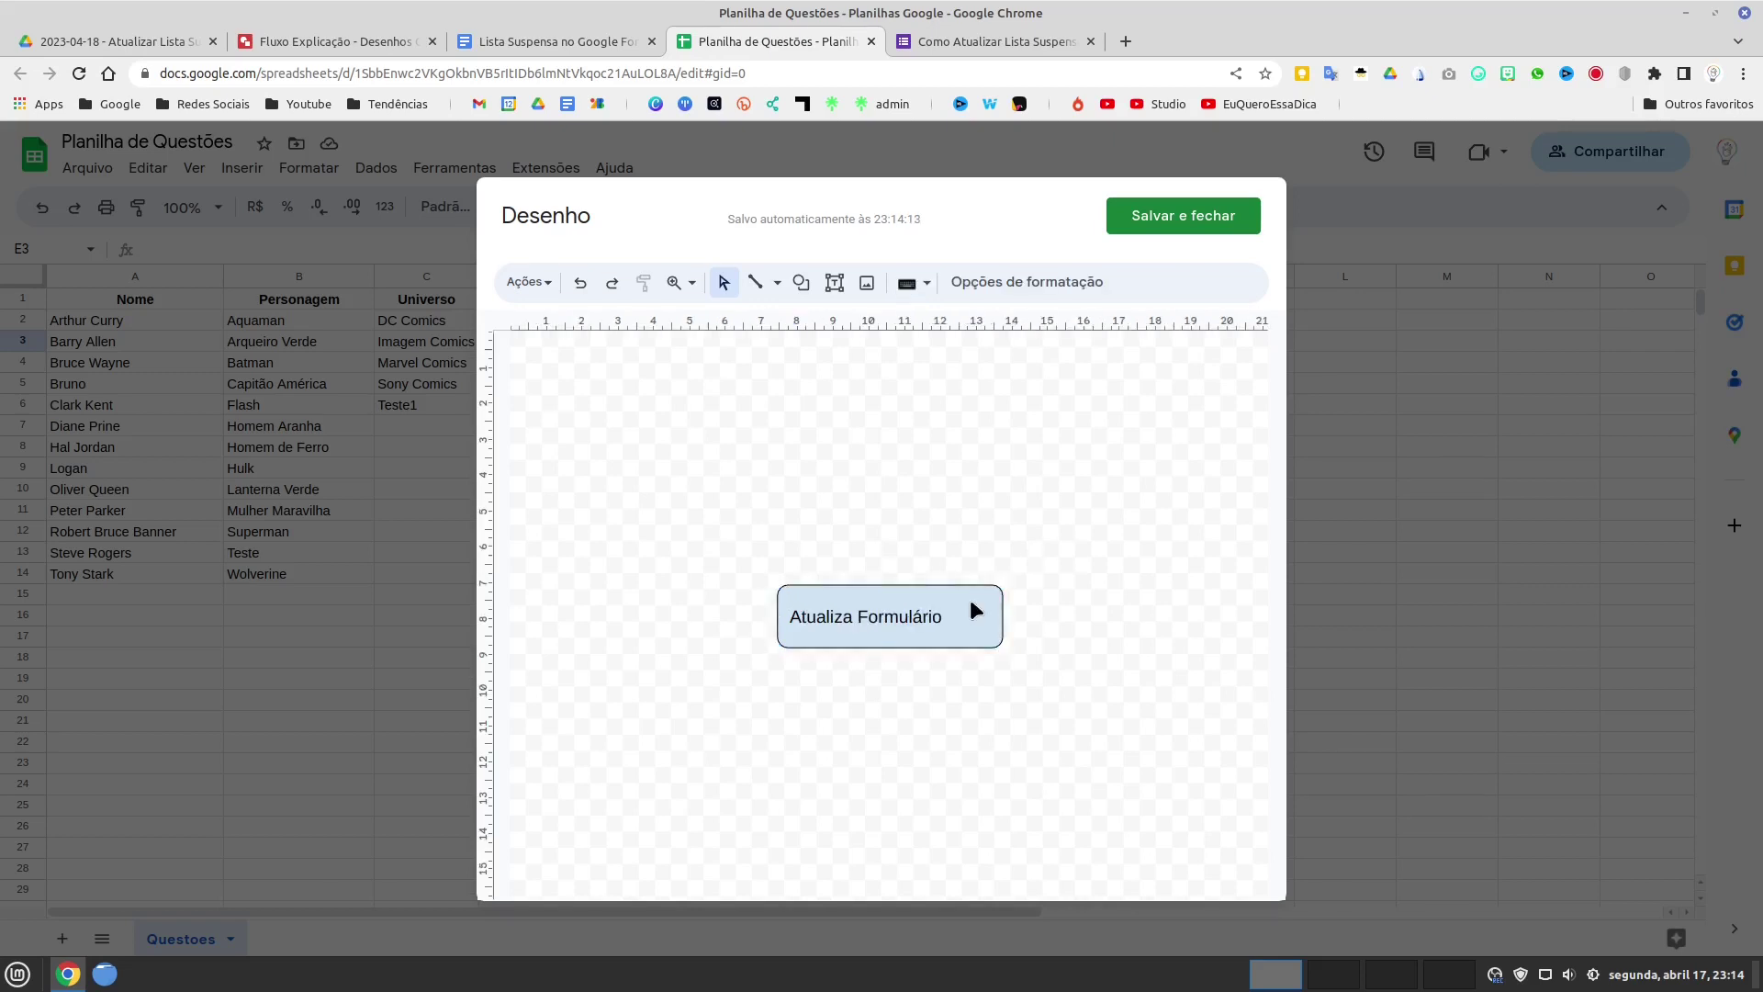
- Centre and bold the rectangle's label, and save the drawing into the sheet
click(1157, 283)
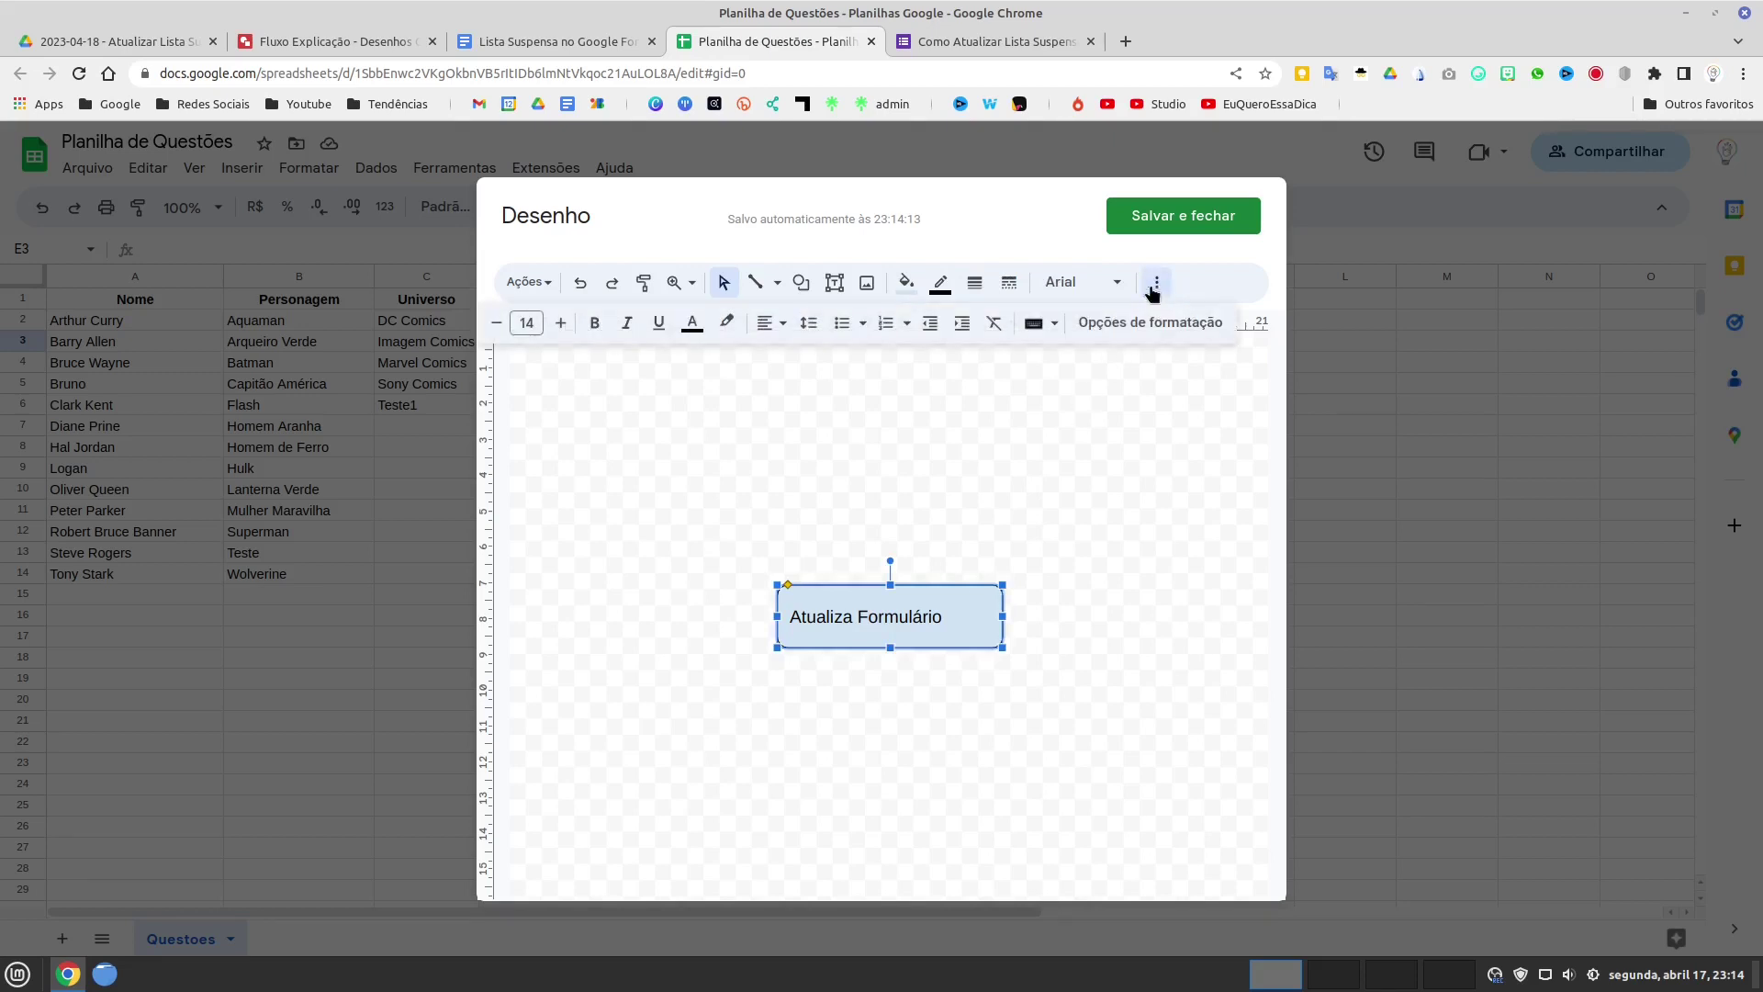
click(782, 325)
click(797, 358)
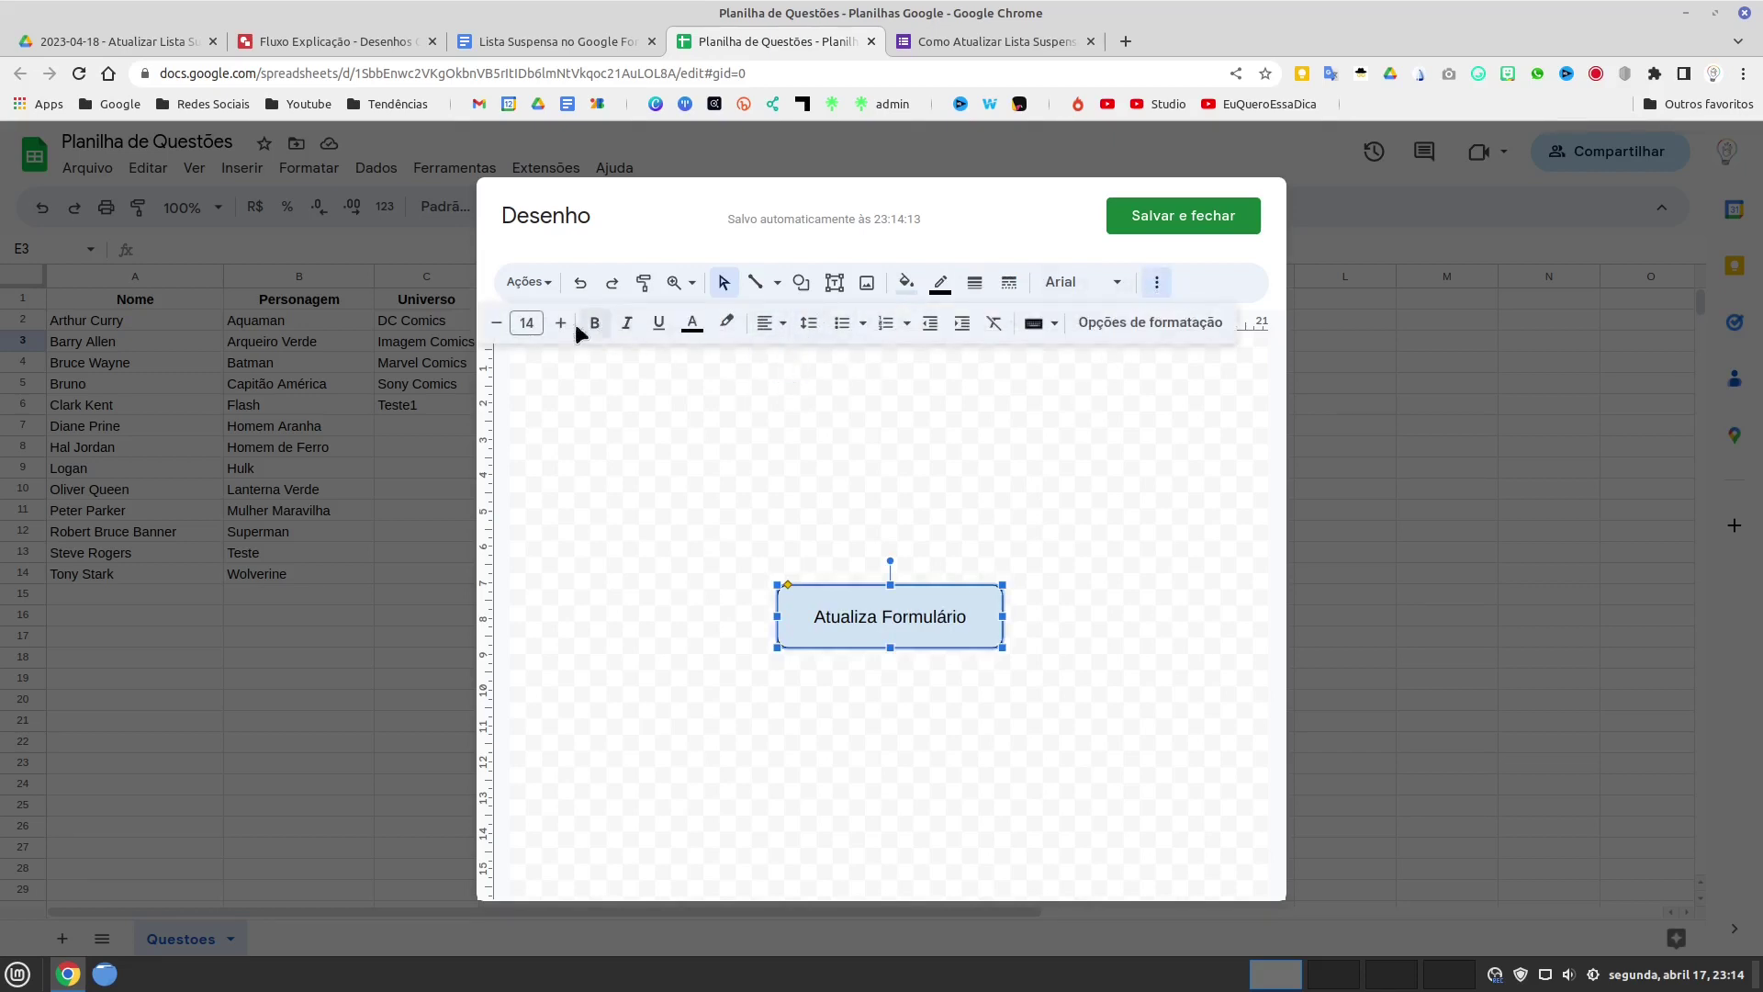
click(594, 323)
click(947, 466)
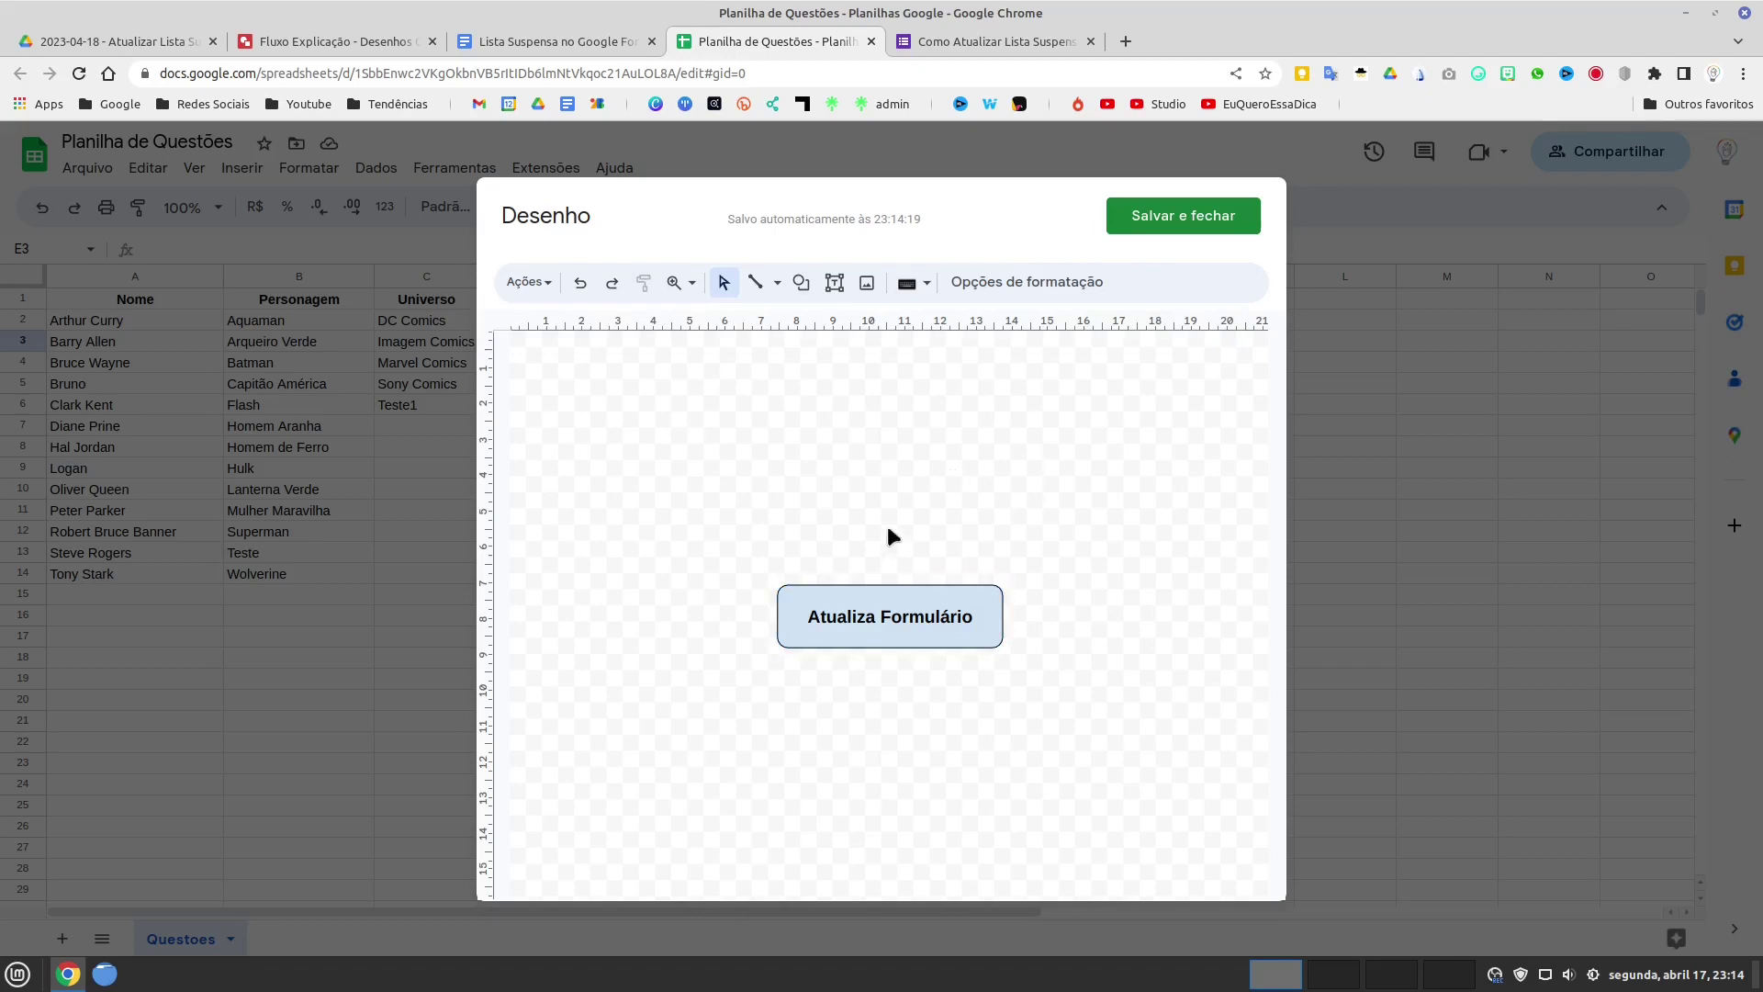
click(1191, 224)
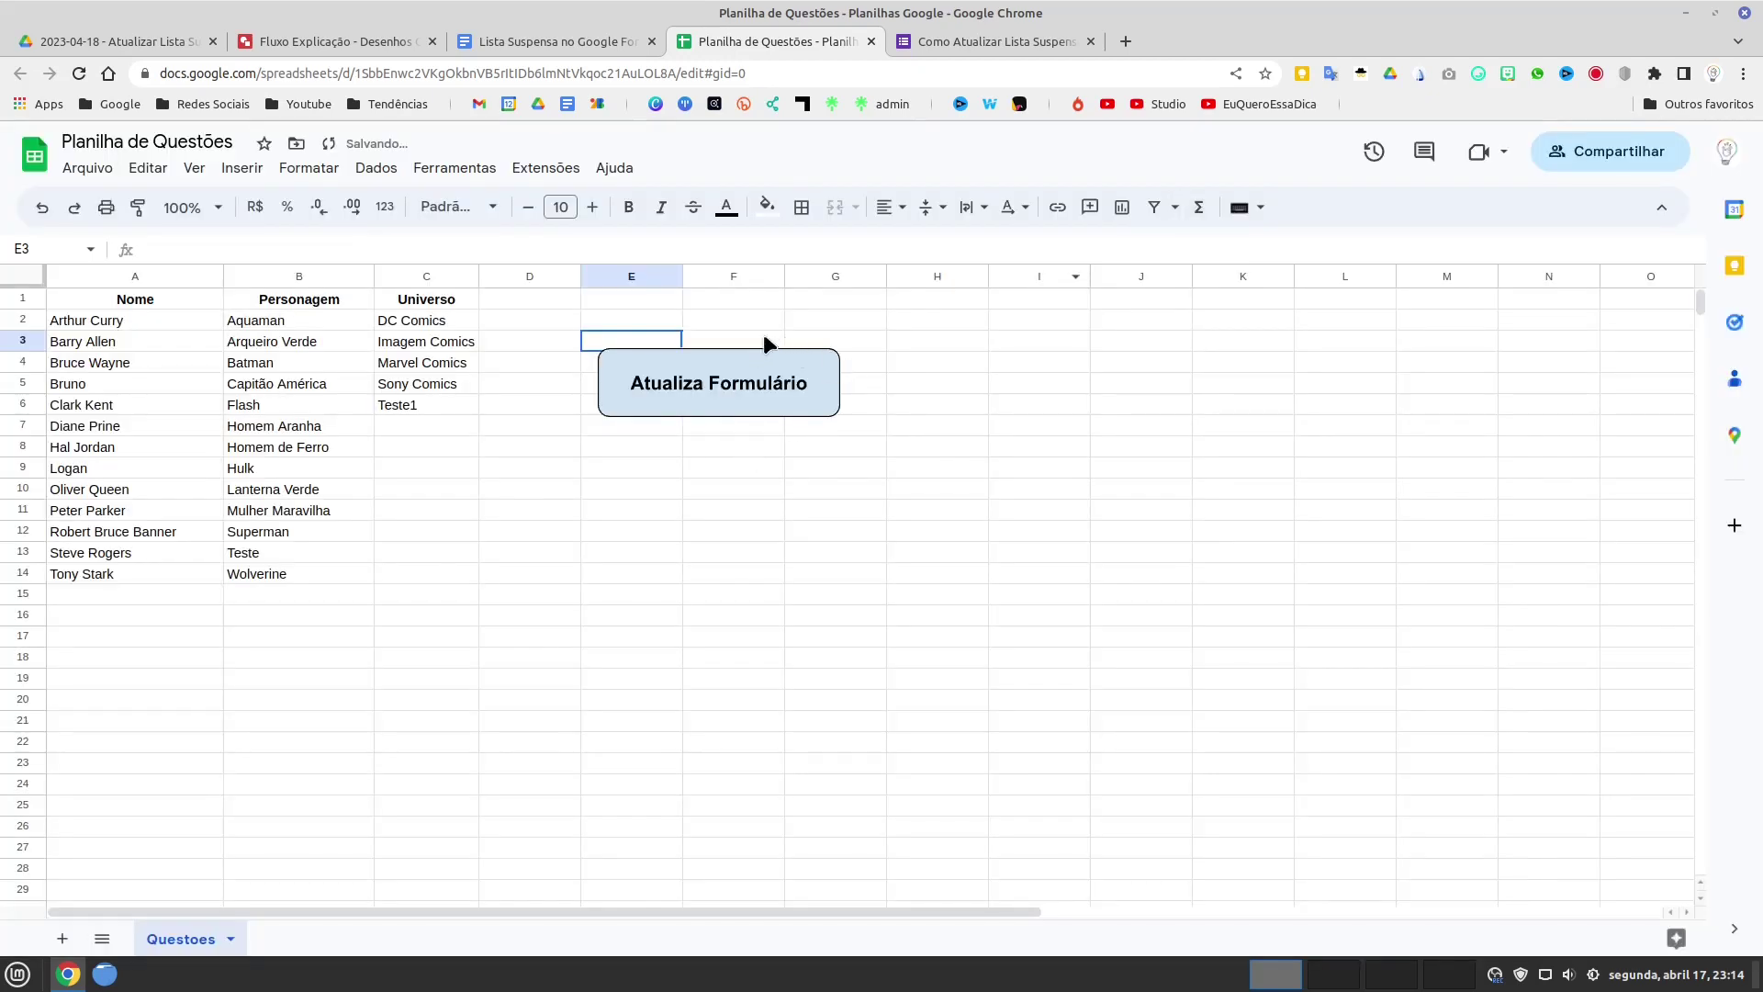
- Assign the script main to the Atualiza Formulário drawing, checking the function name in the code document before confirming
click(811, 363)
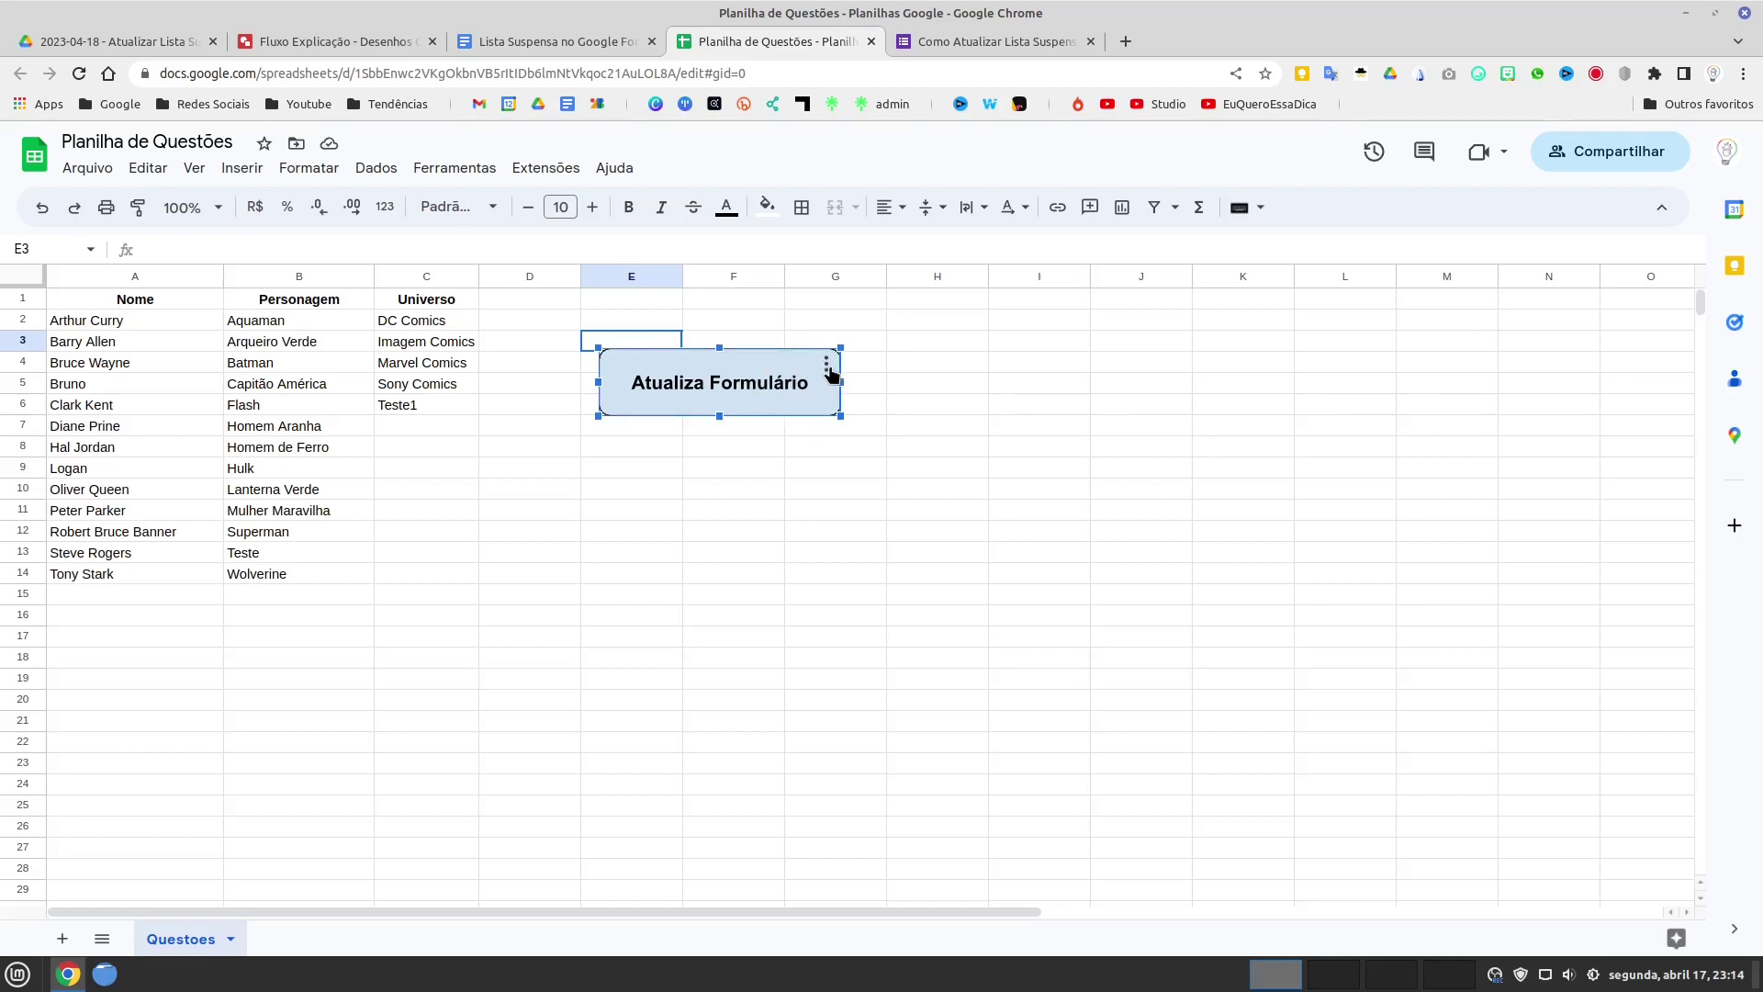
click(827, 368)
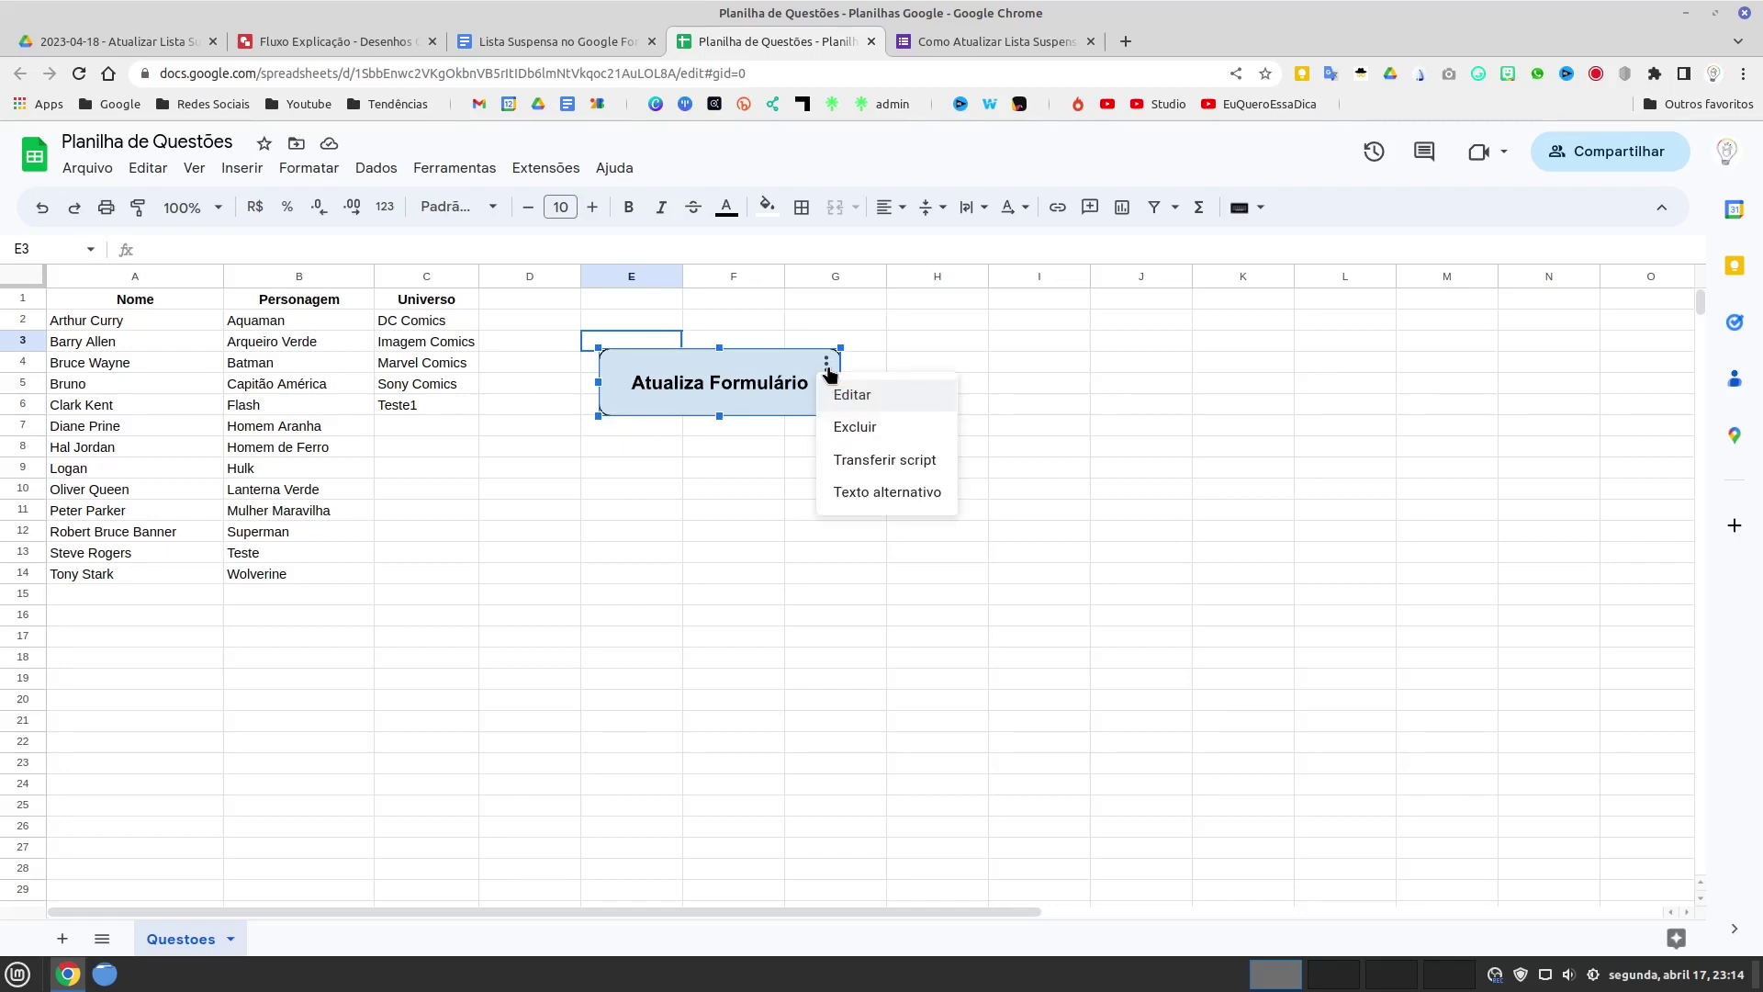
click(907, 466)
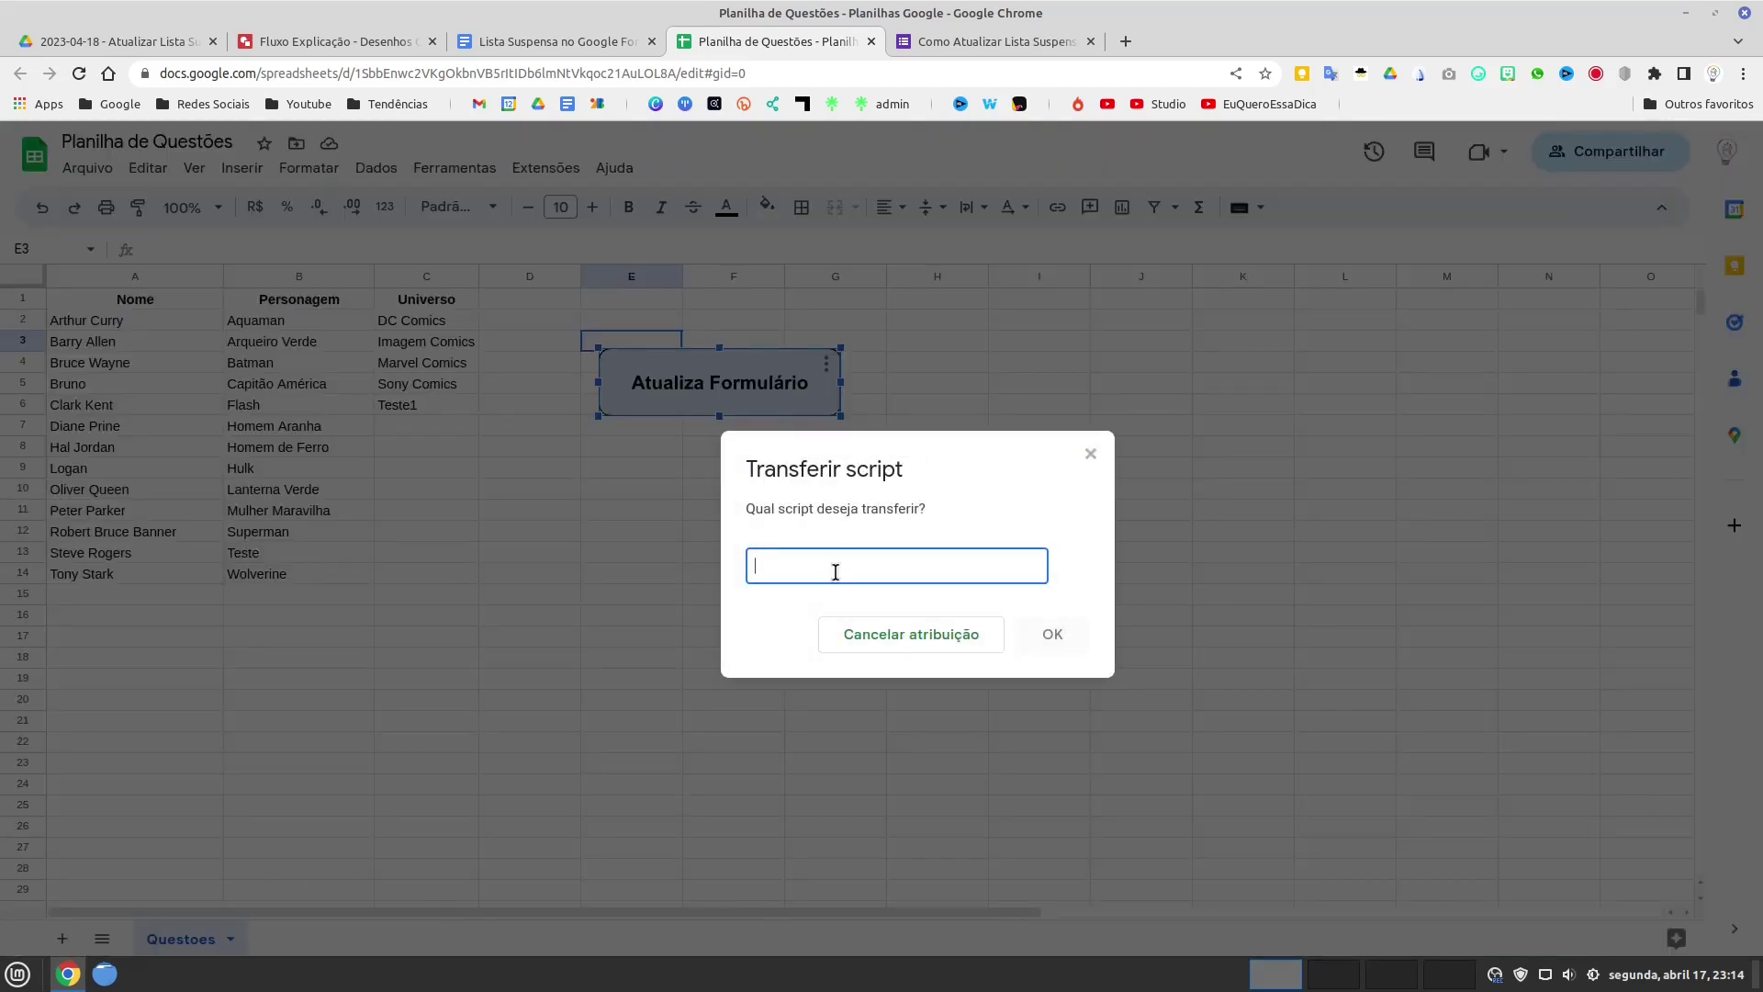
text(main)
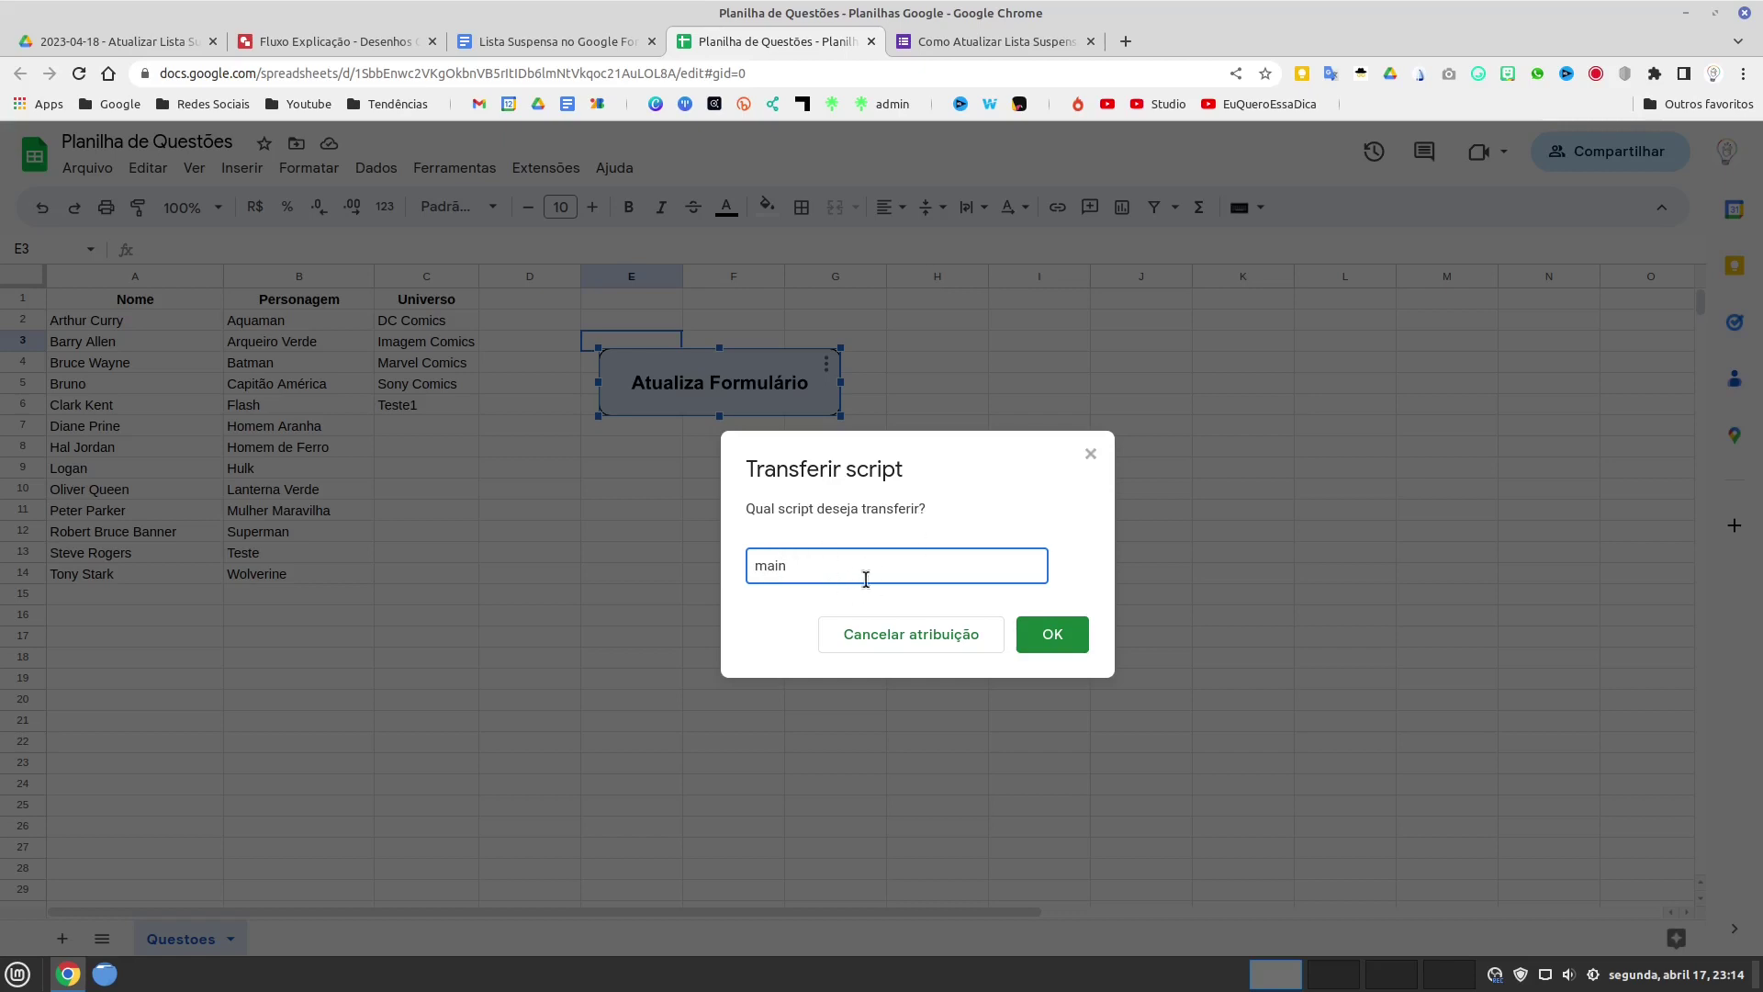
click(573, 37)
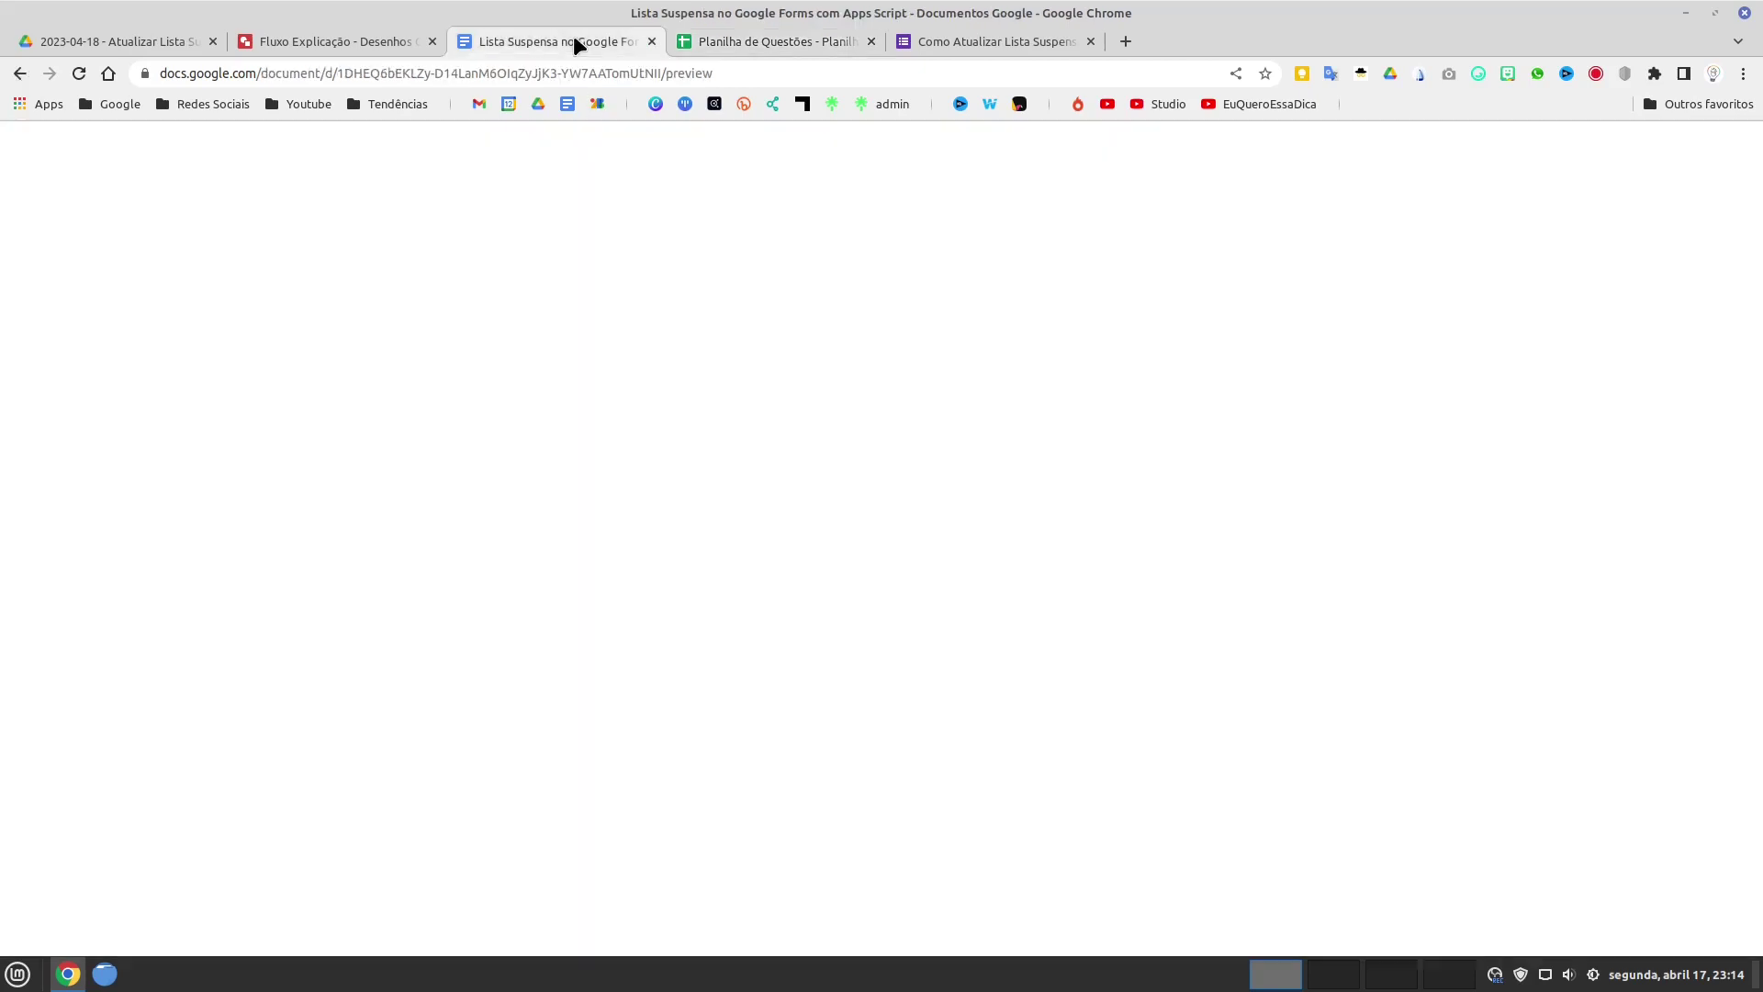
click(696, 387)
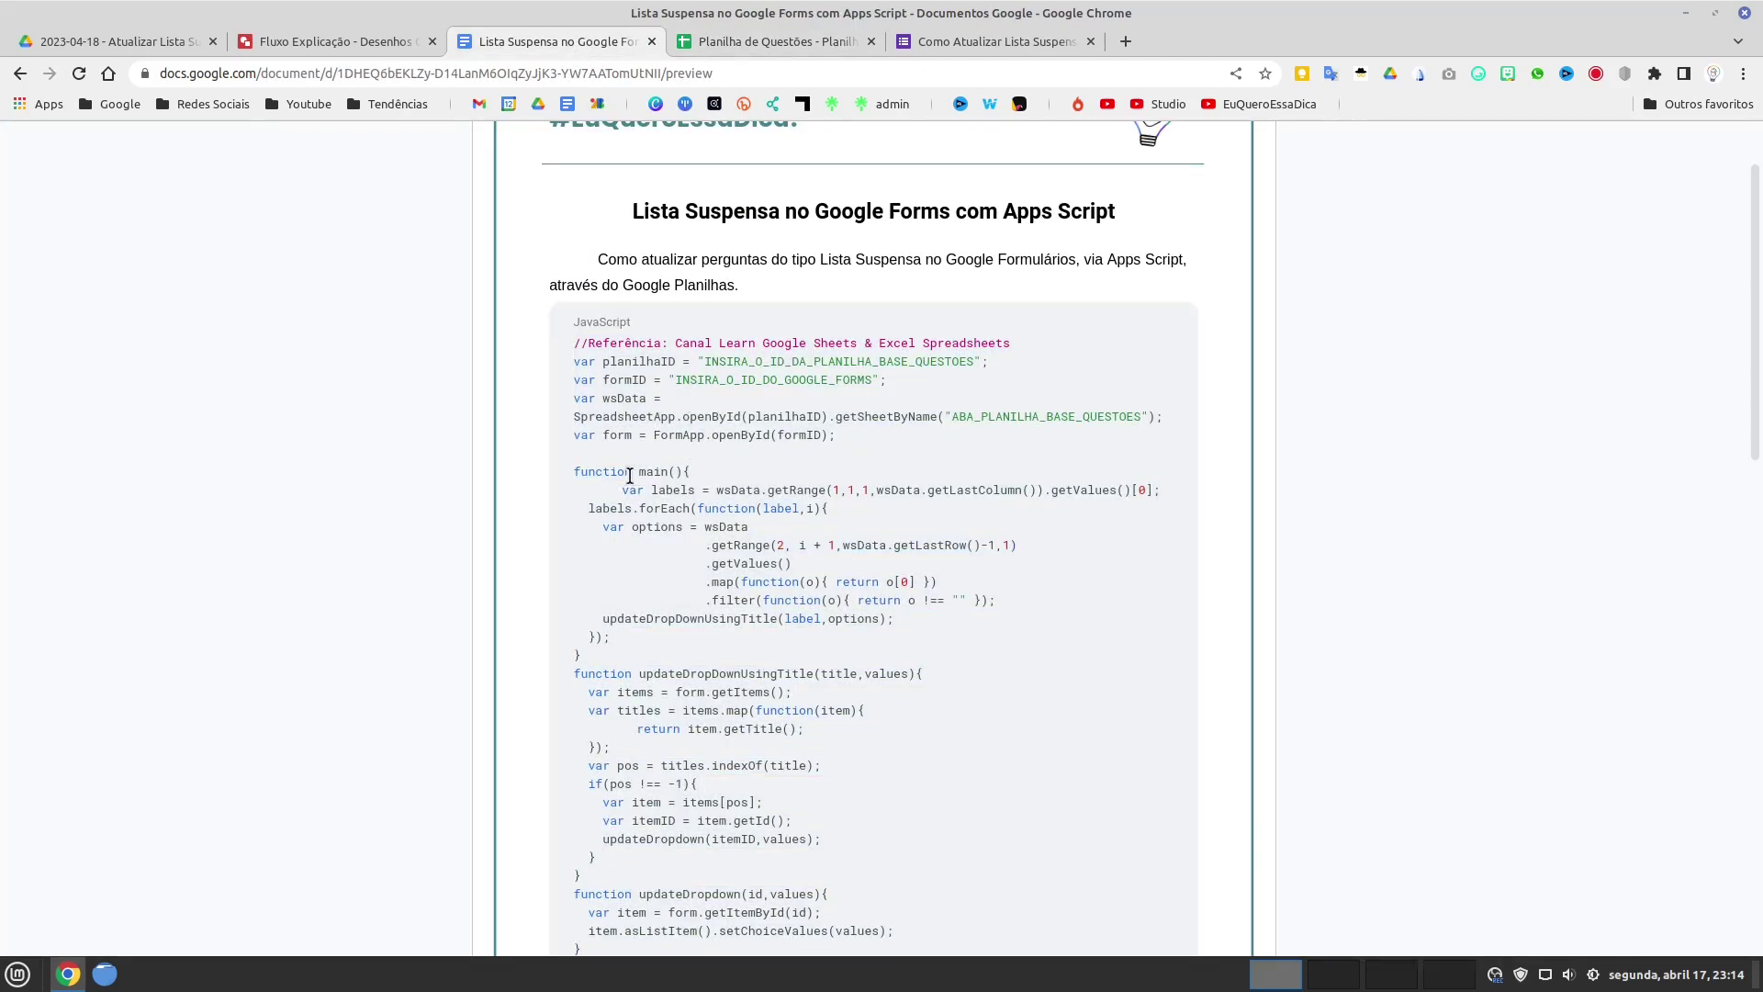
drag(574, 472, 683, 471)
click(806, 42)
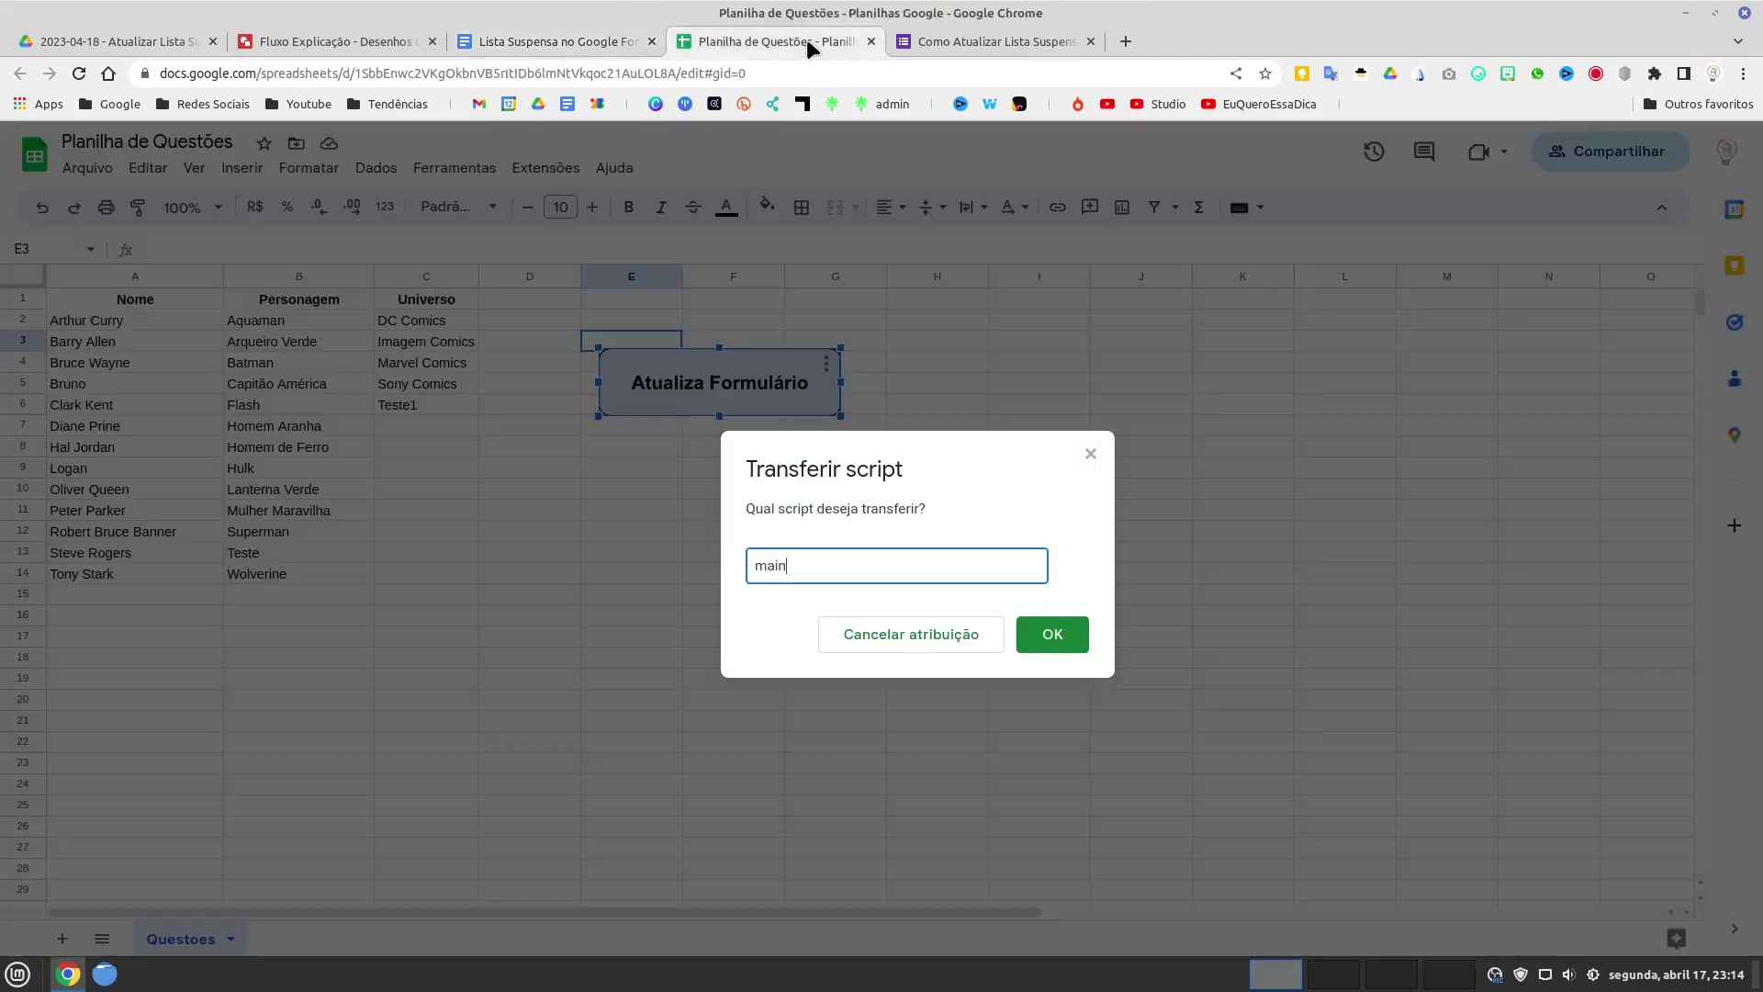
click(1071, 638)
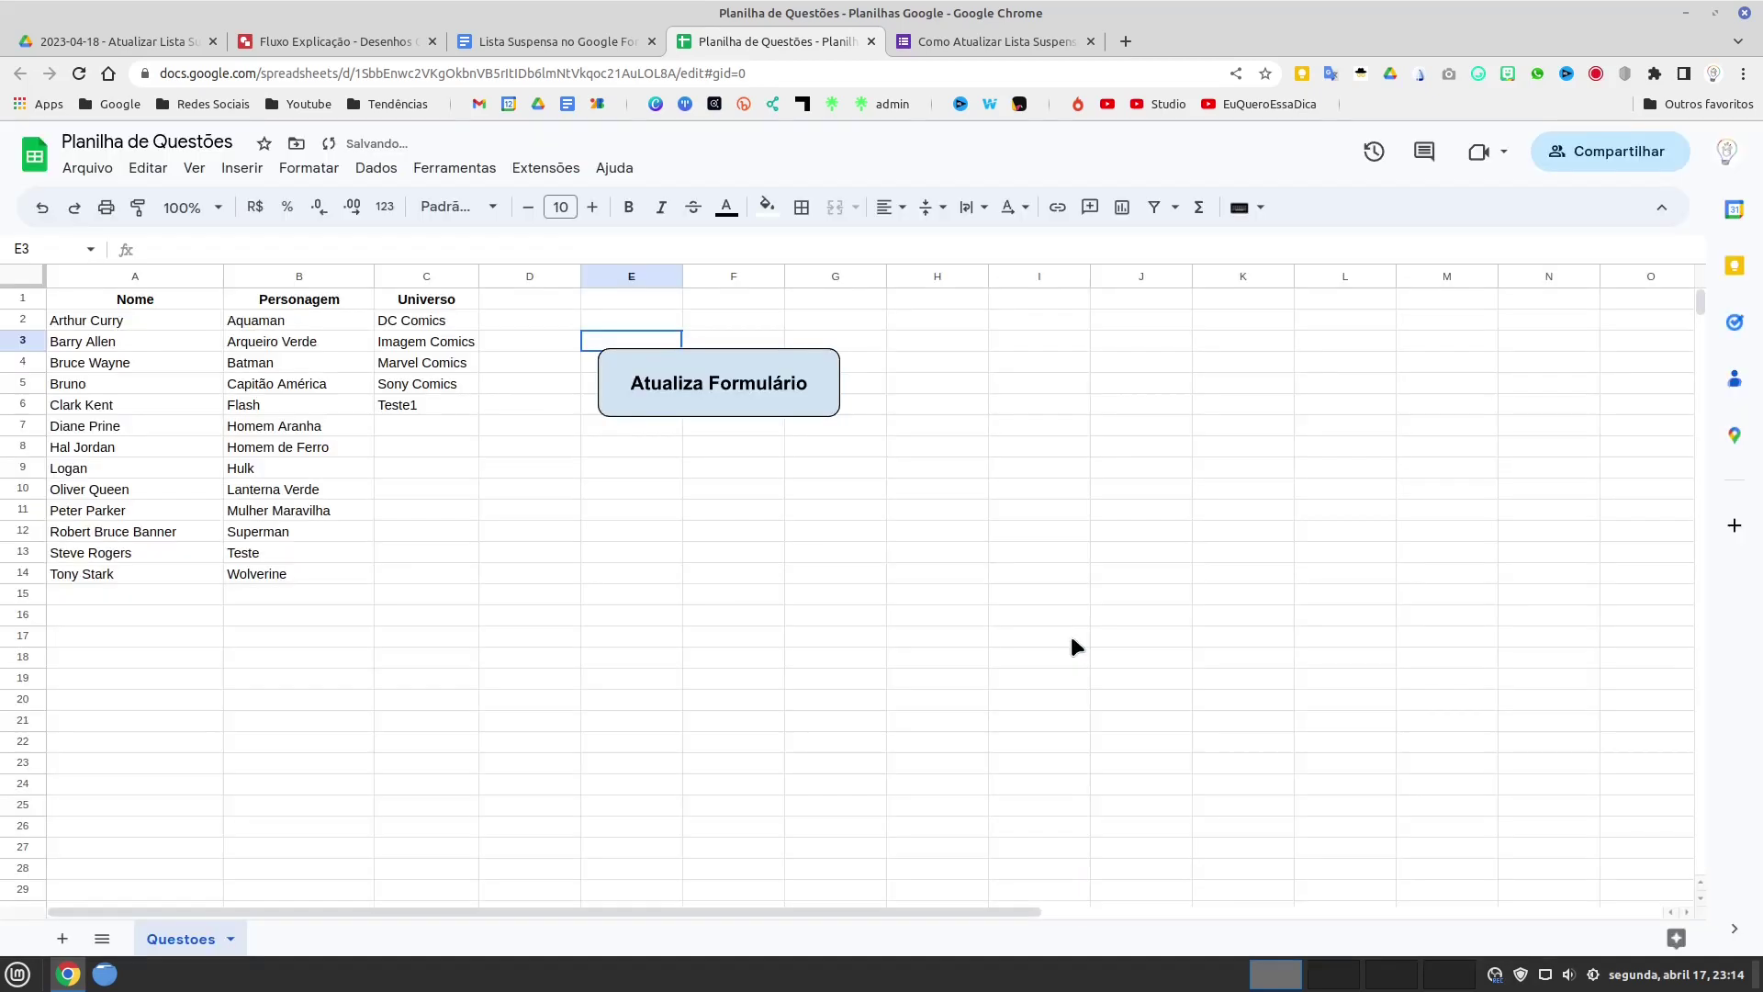
- Run the script from the Atualiza Formulário button and review the test entries in A5 and B13
click(771, 386)
click(109, 385)
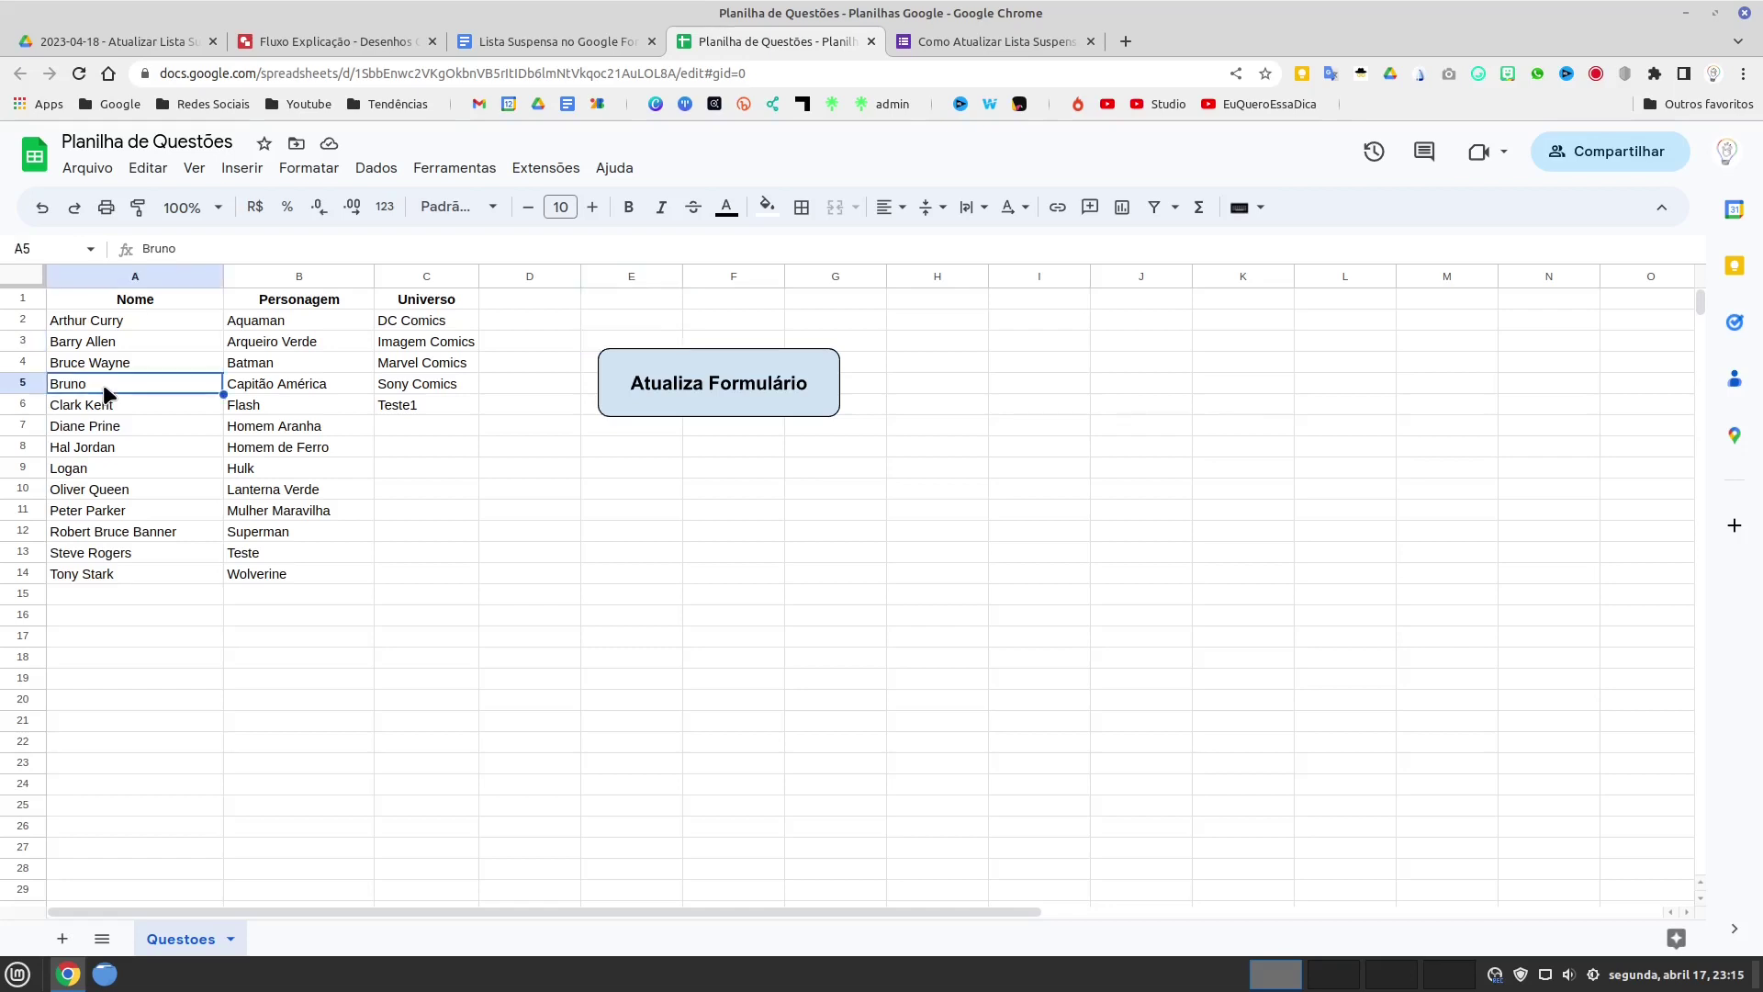
click(275, 556)
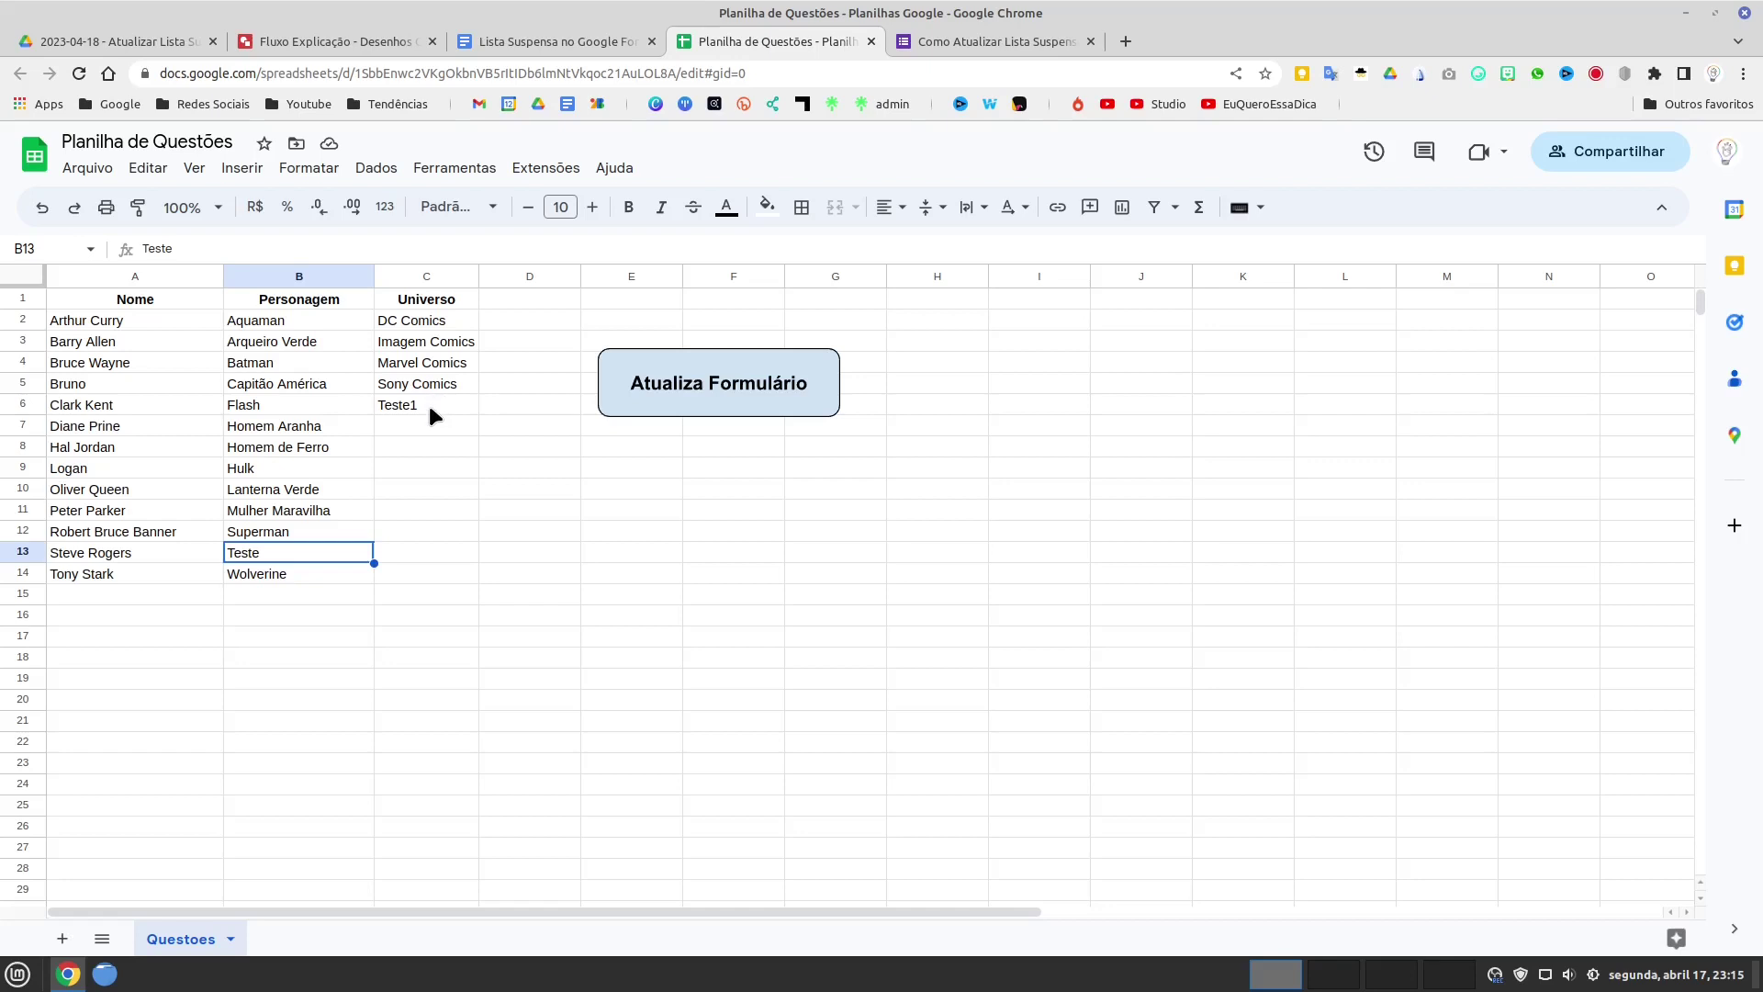
- Examine the options of the Nome, Personagem and Universo questions in the form, down to the Observações question
click(994, 39)
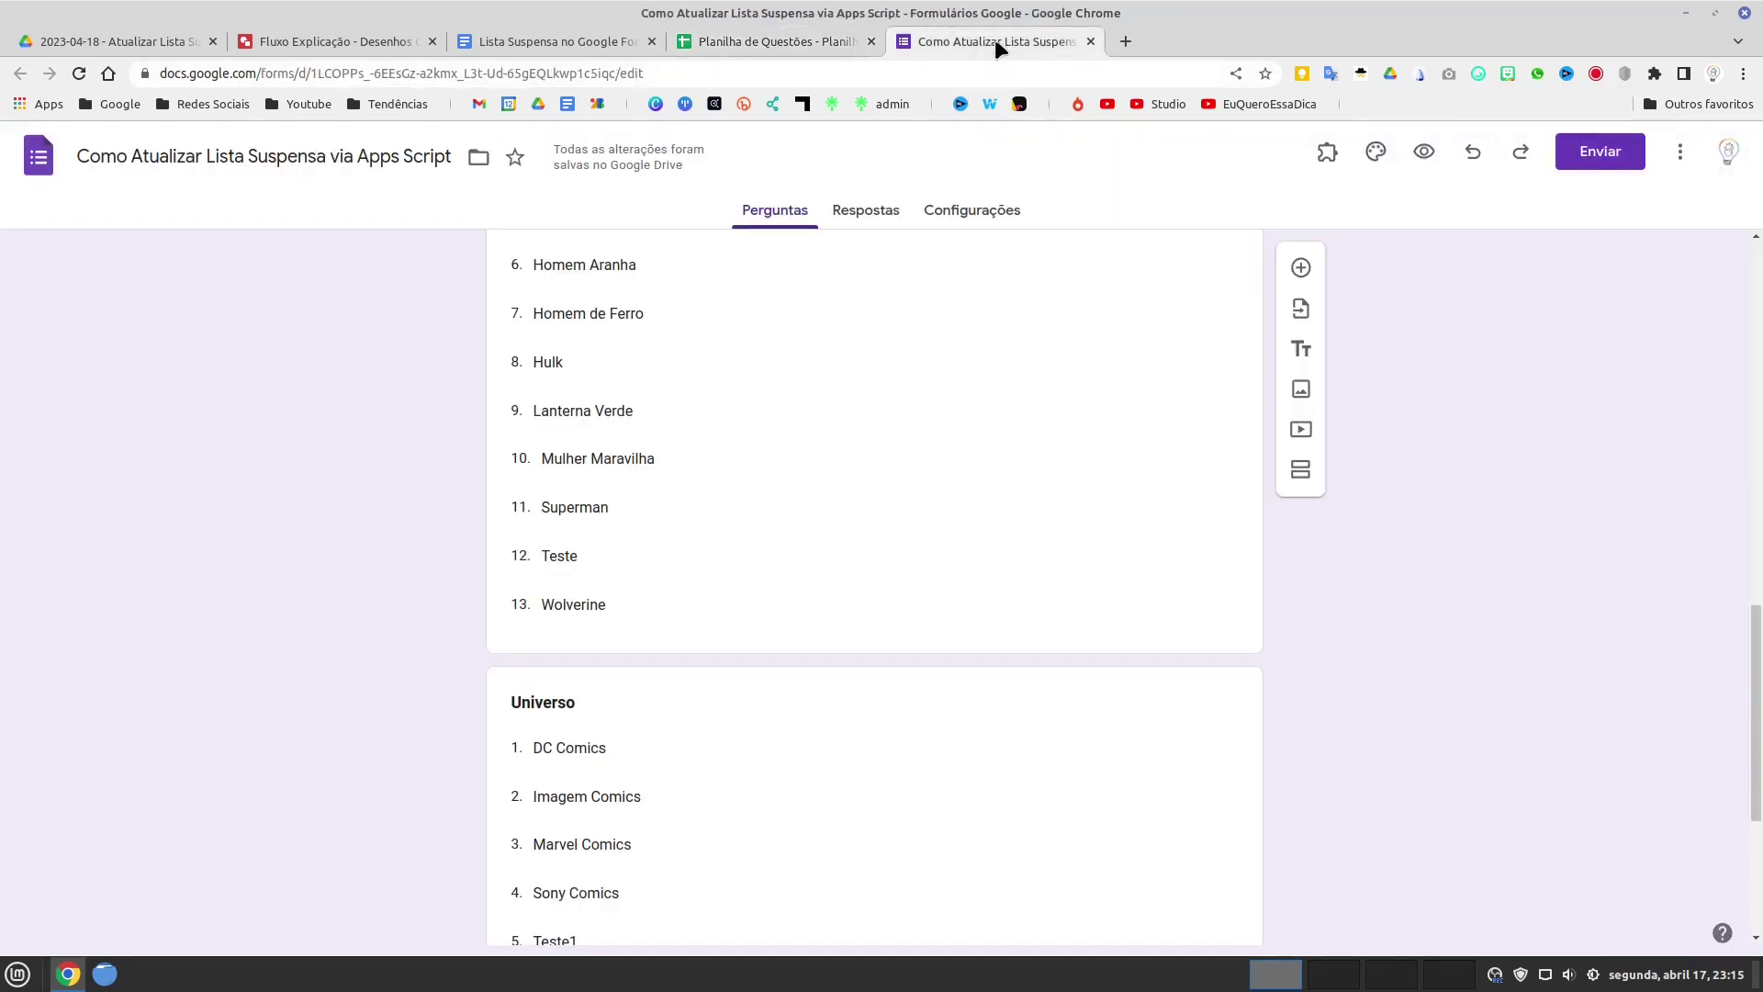
scroll(799, 379, up, 1)
scroll(795, 392, up, 10)
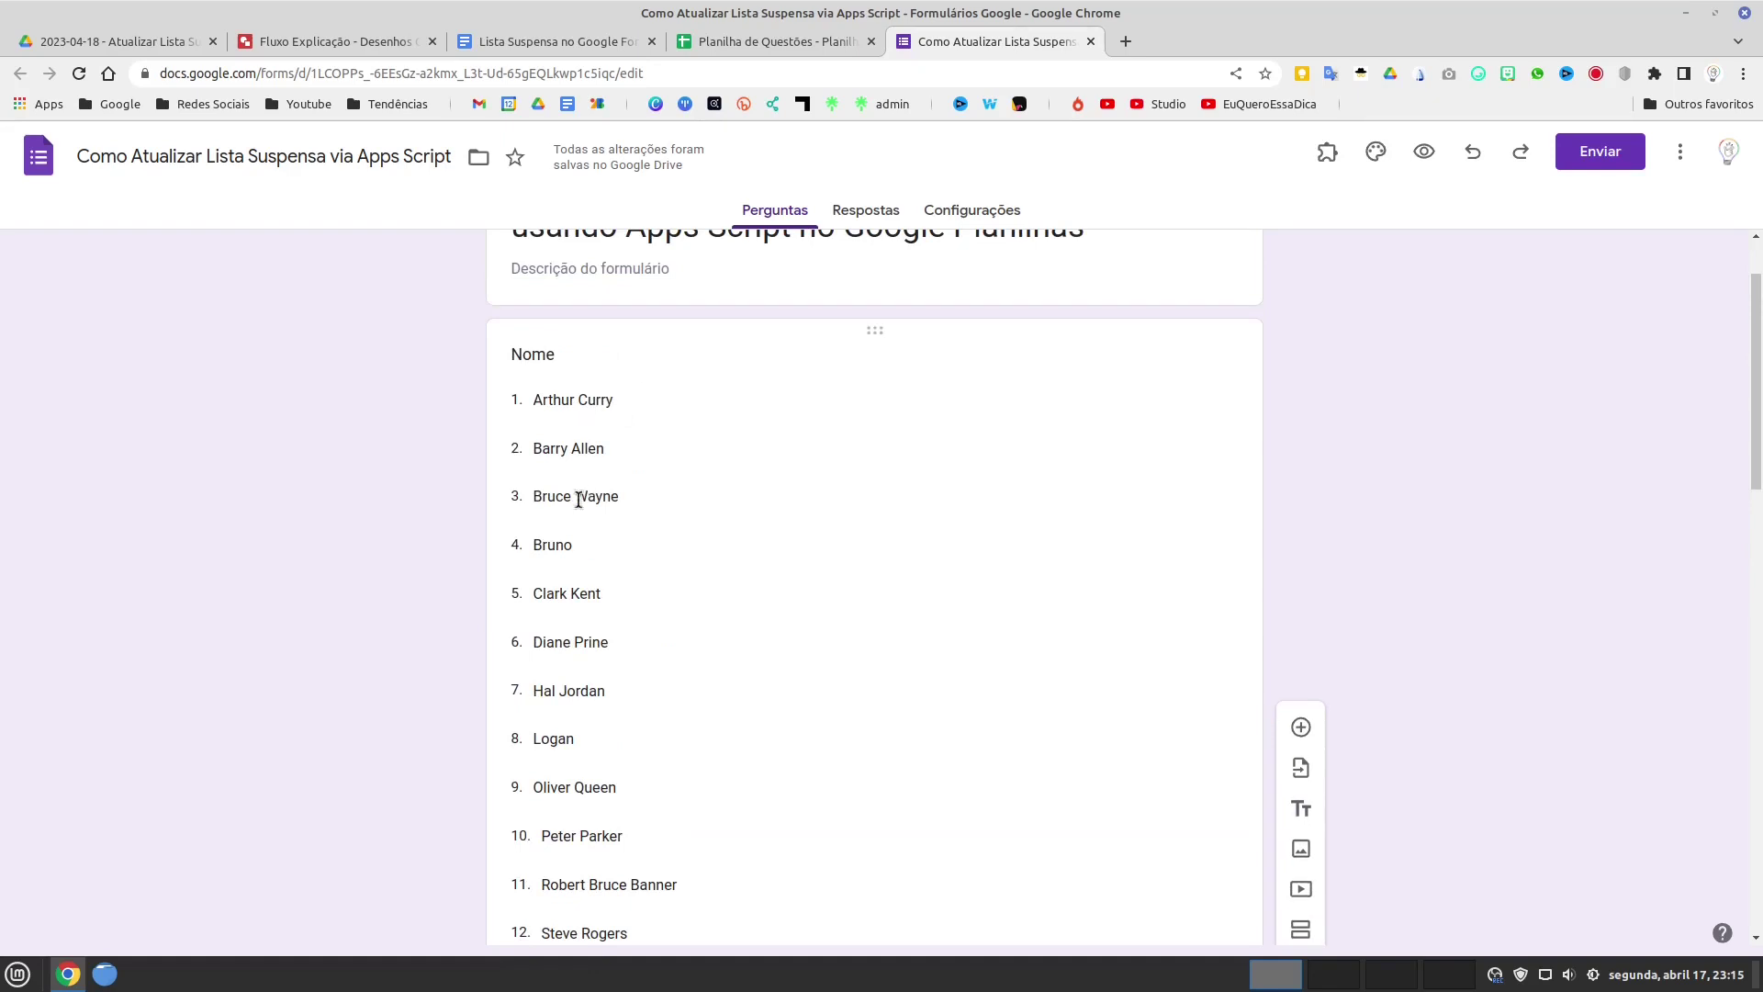
scroll(578, 551, down, 2)
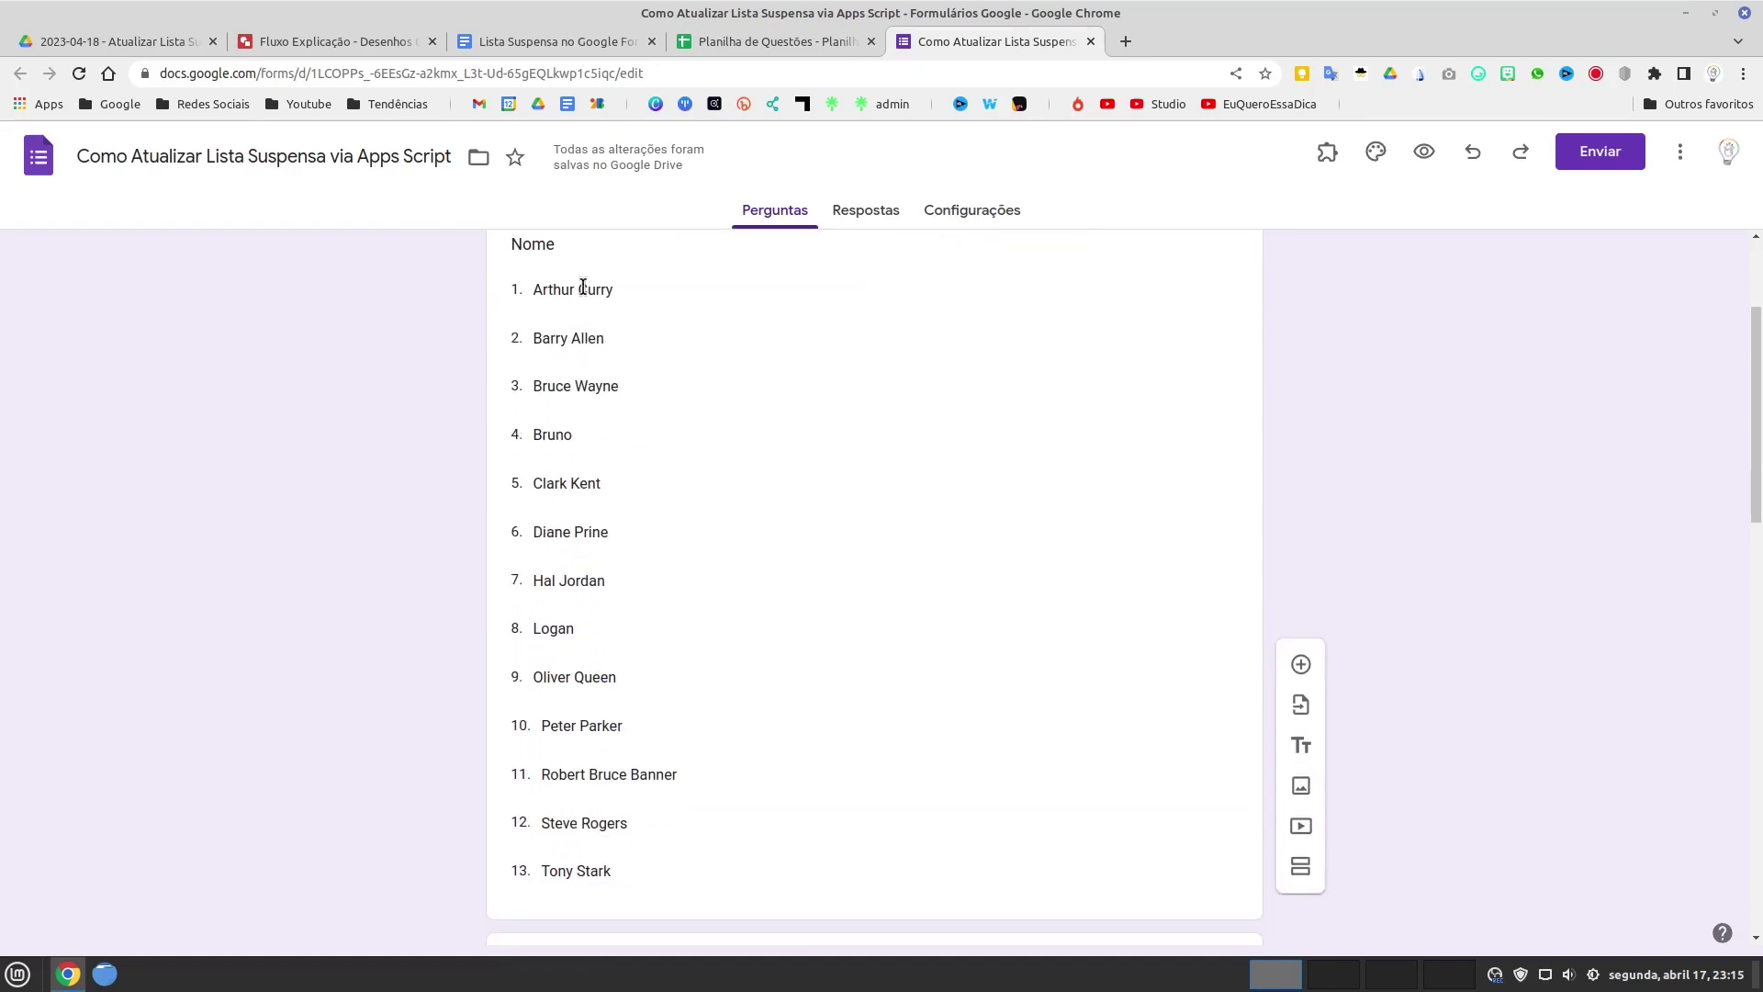
scroll(597, 610, down, 6)
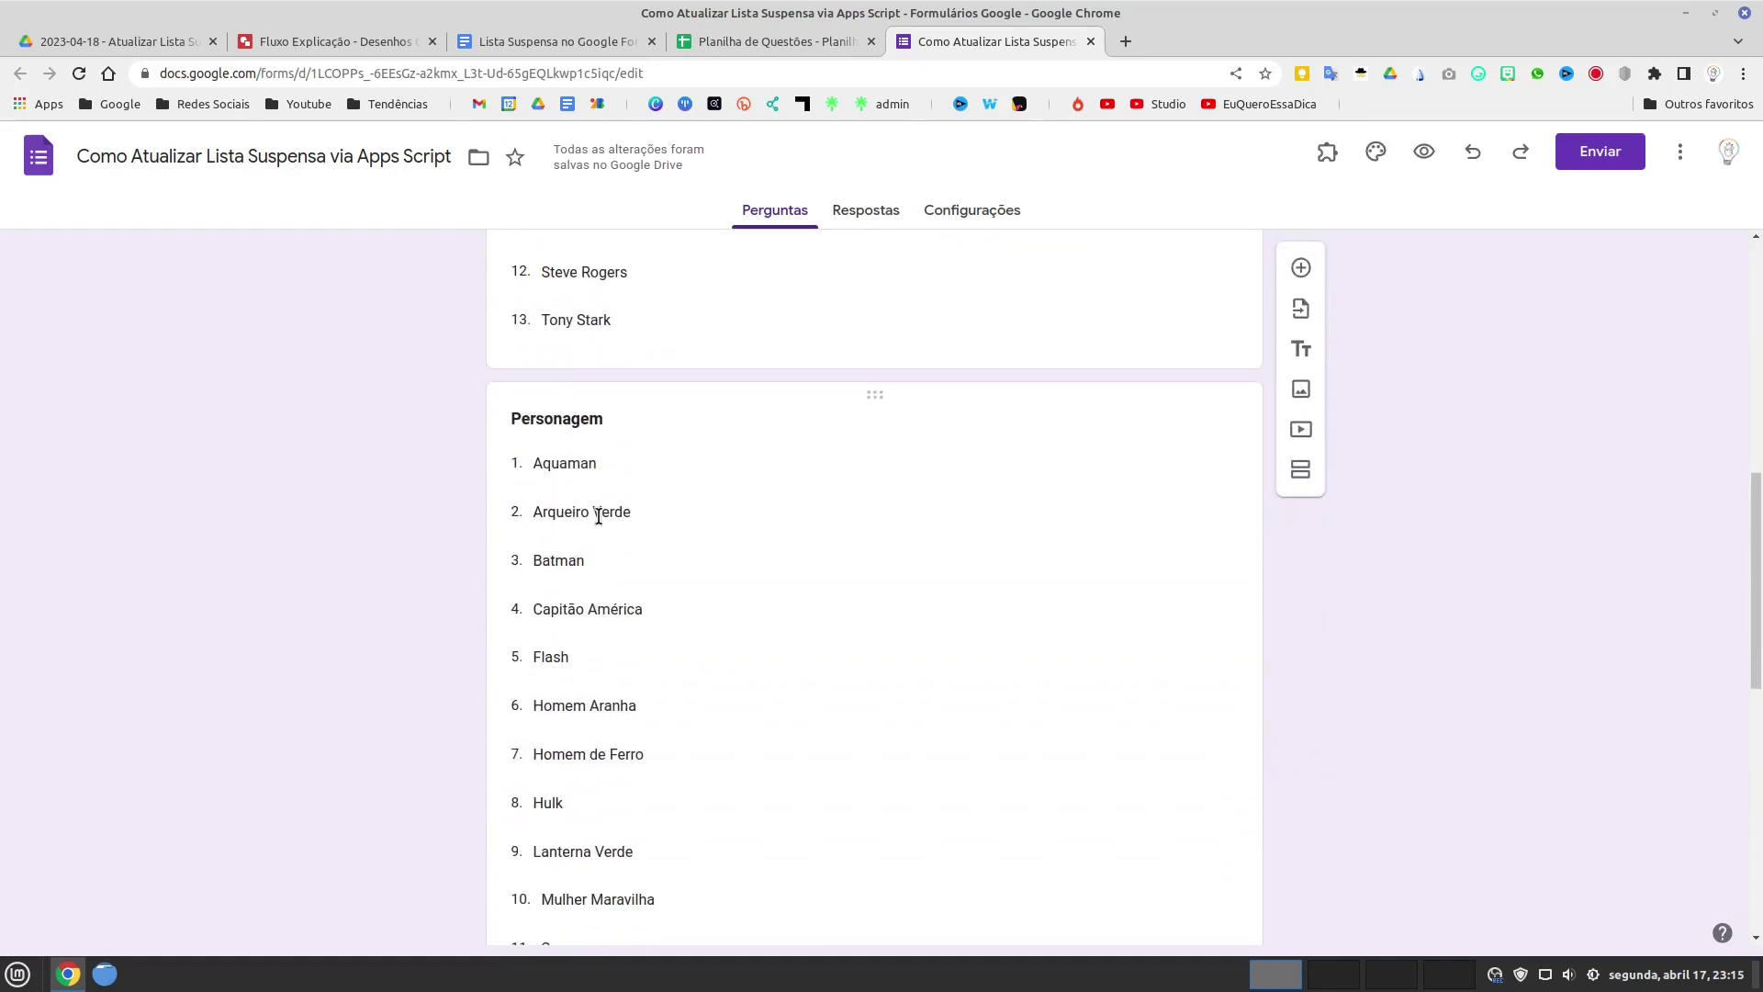
scroll(586, 470, down, 6)
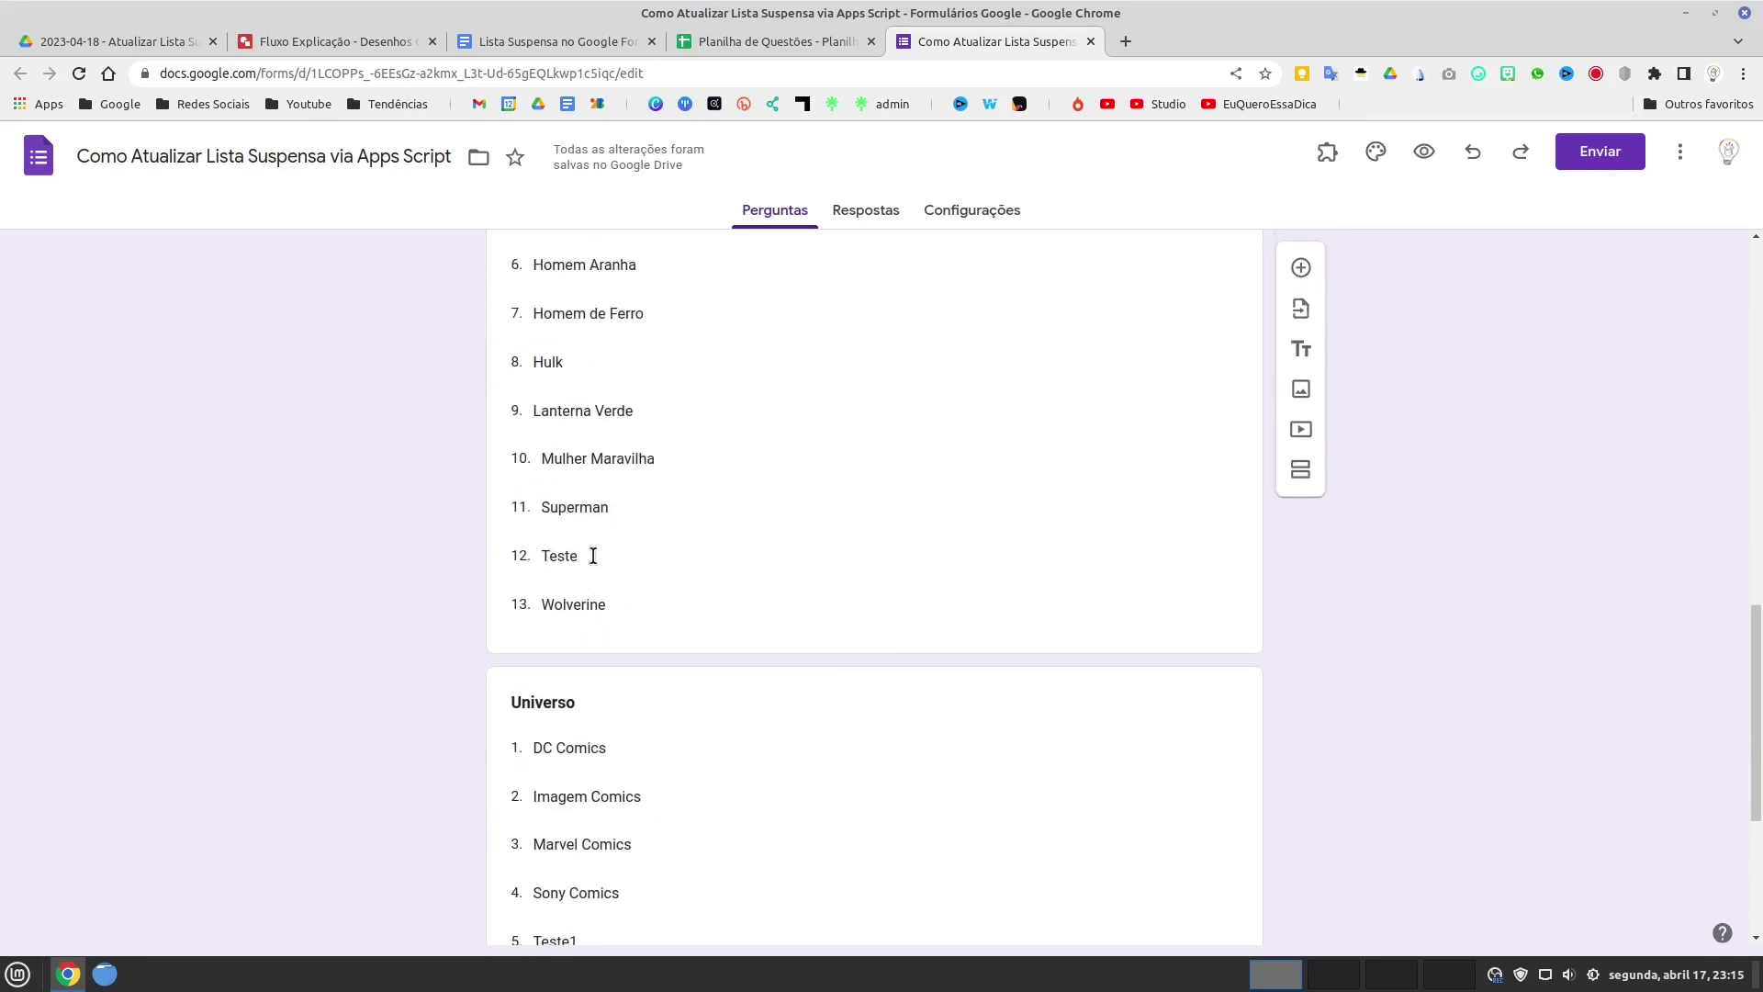
click(593, 555)
scroll(643, 597, down, 5)
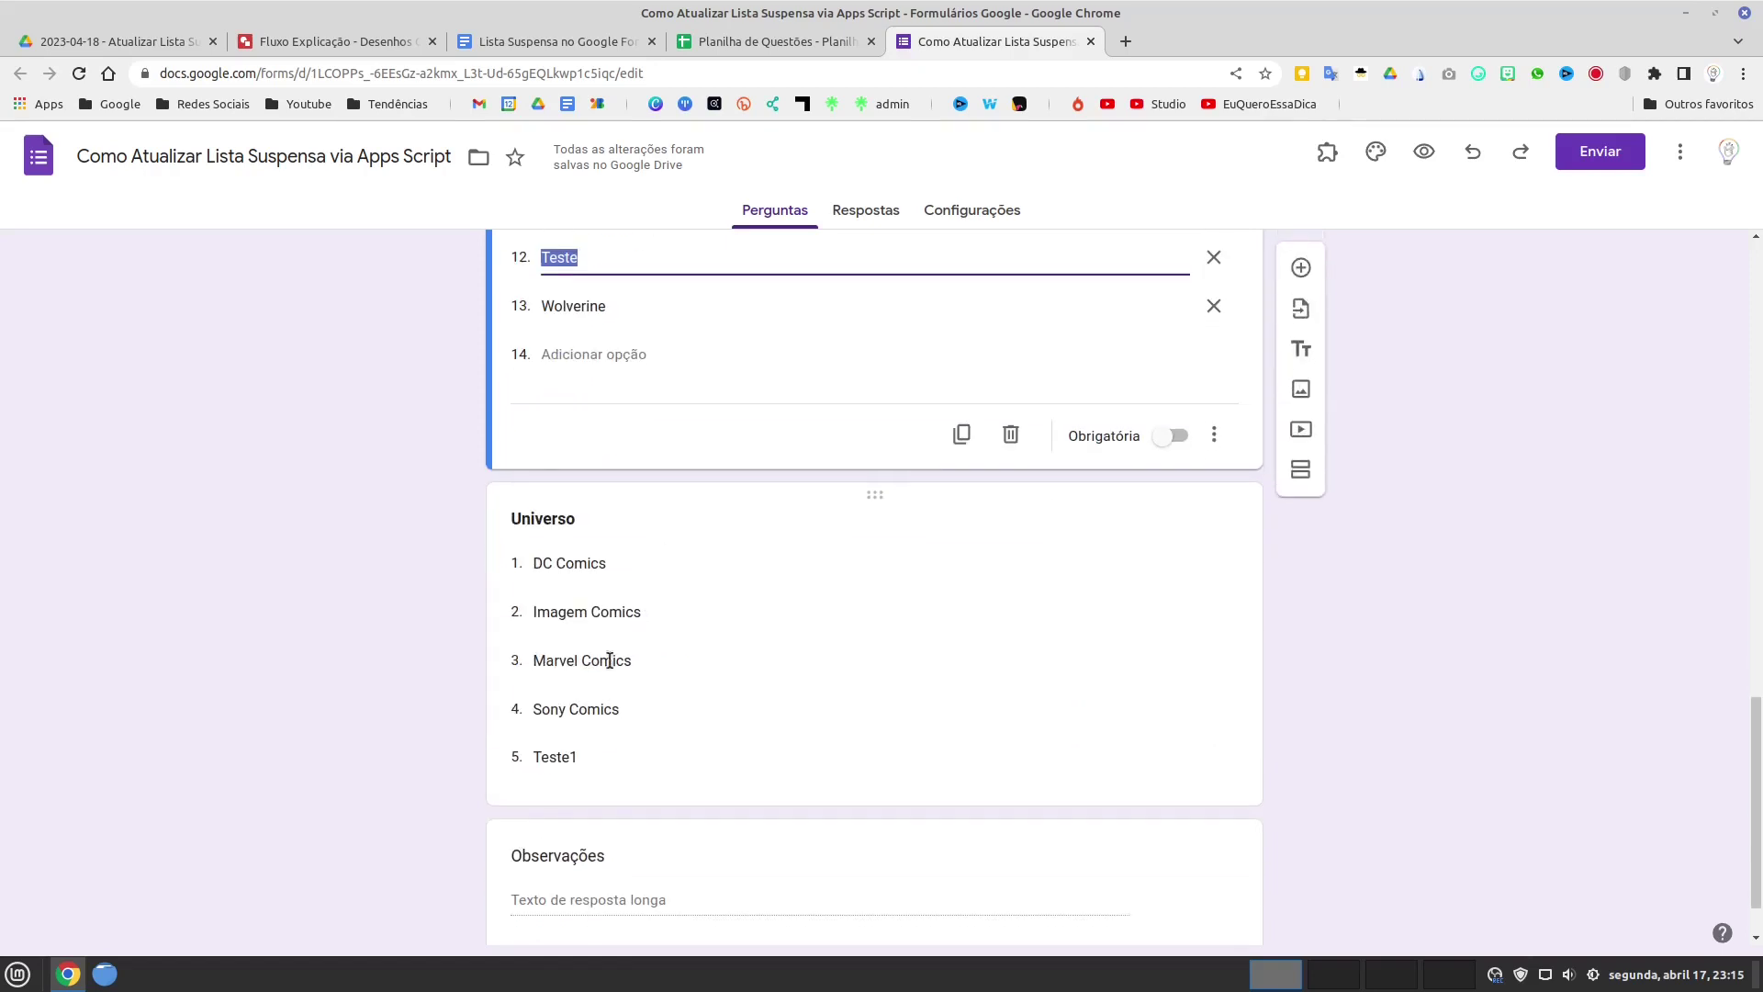
scroll(606, 735, down, 2)
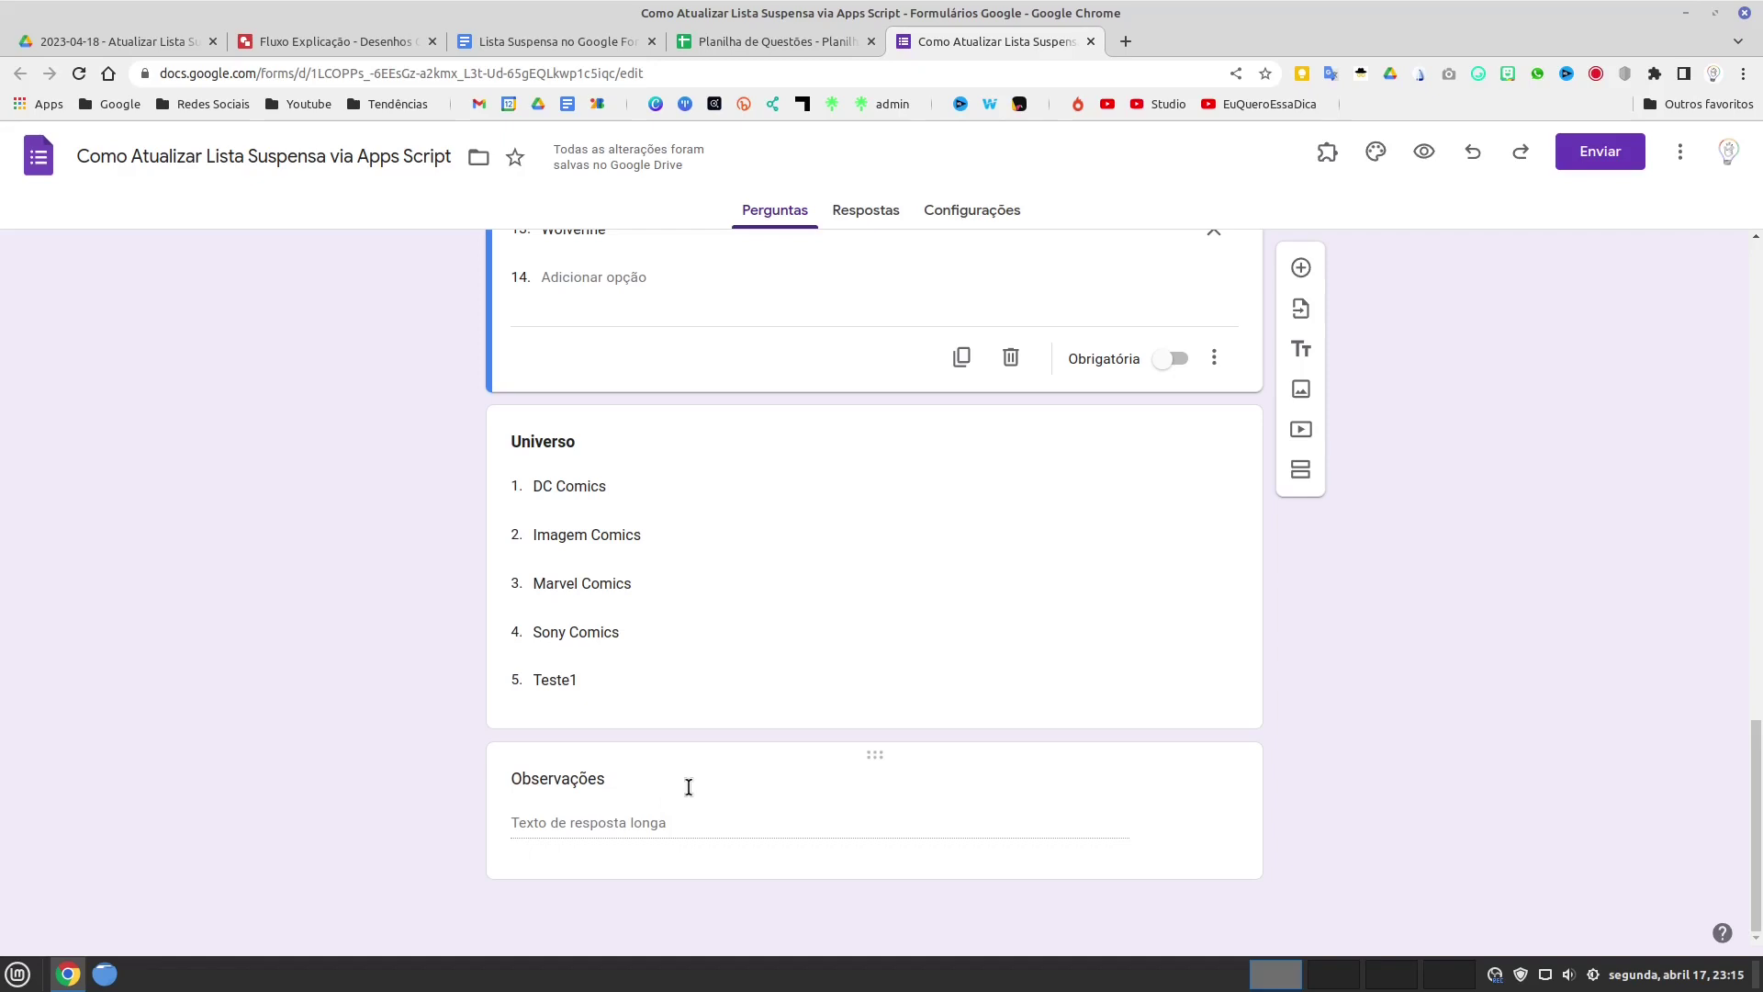
click(688, 786)
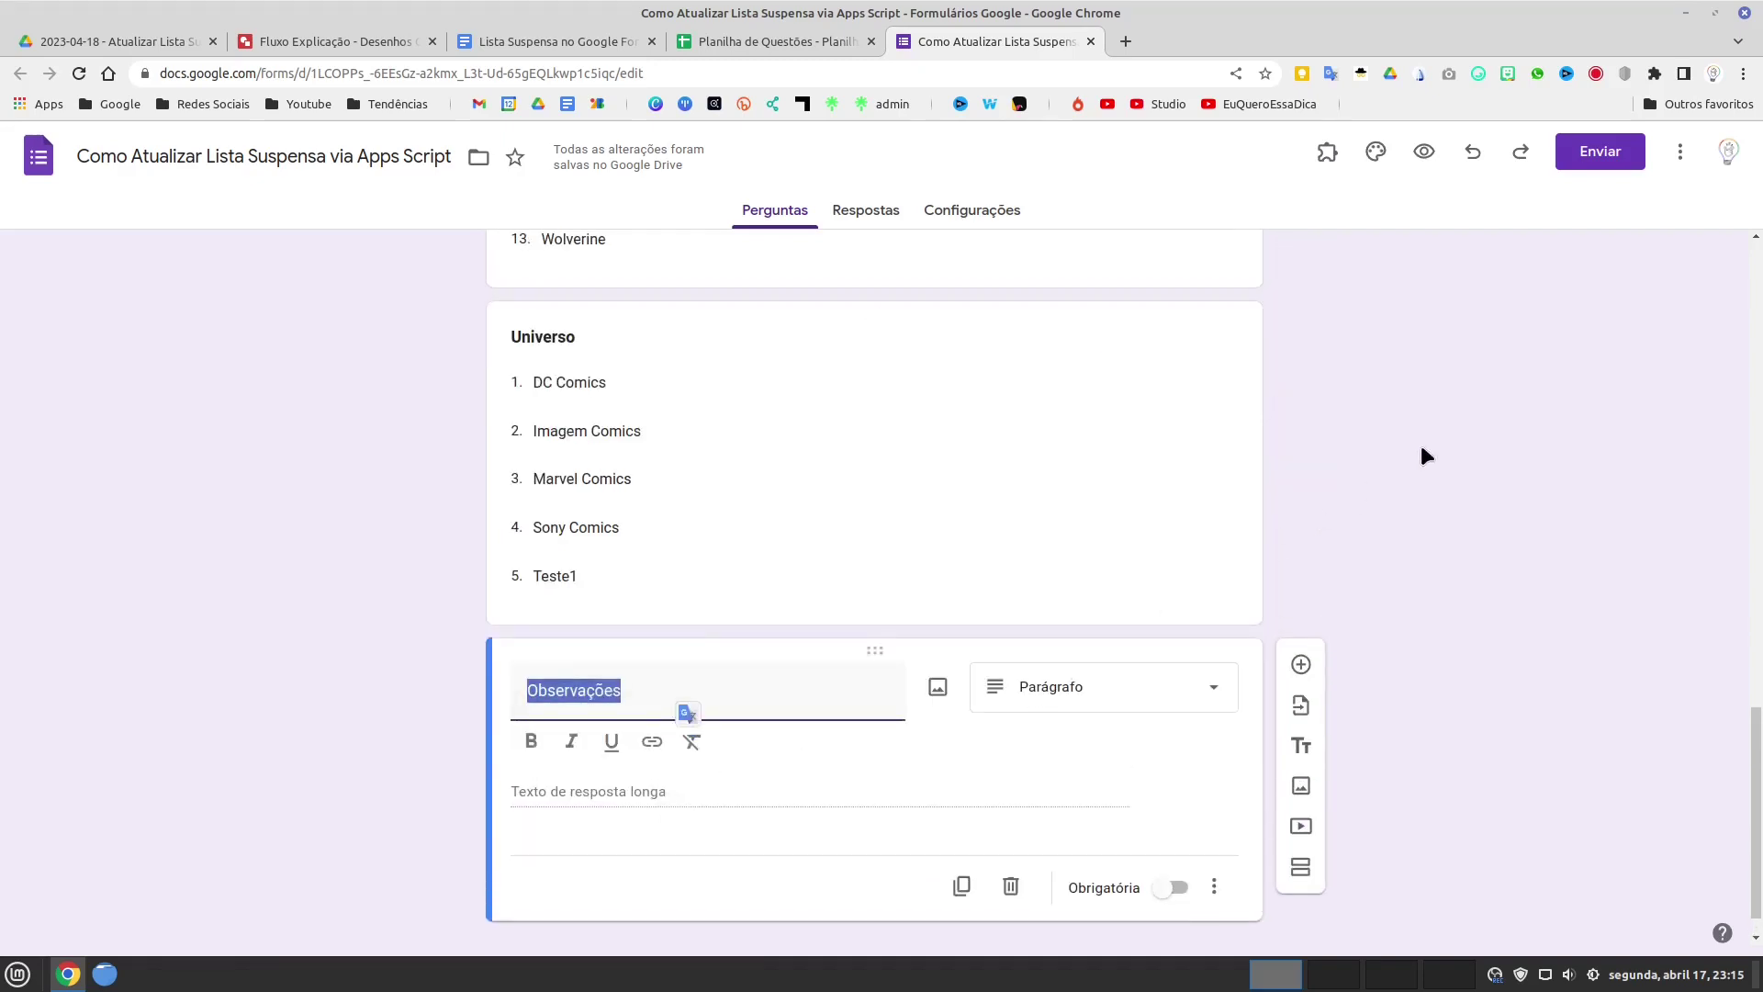
- Switch to the question spreadsheet, add Teste3 to the Nome column in A15, and run the script from the Atualiza Formulário drawing
click(772, 43)
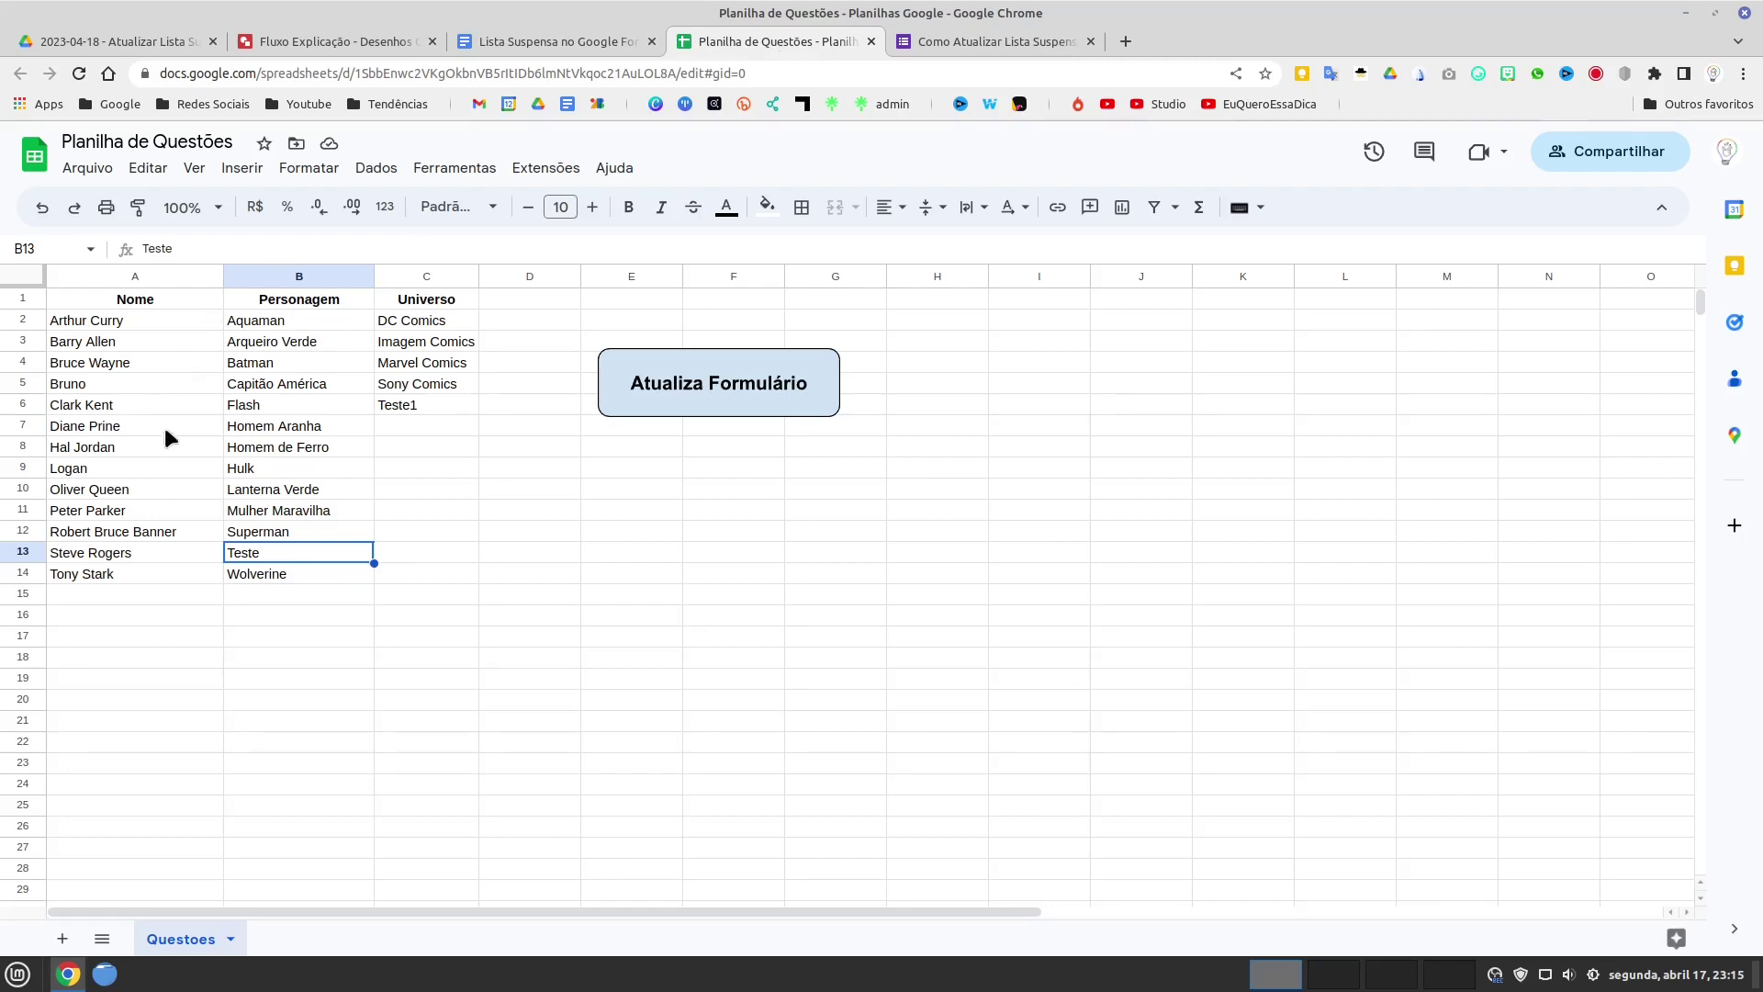
click(109, 384)
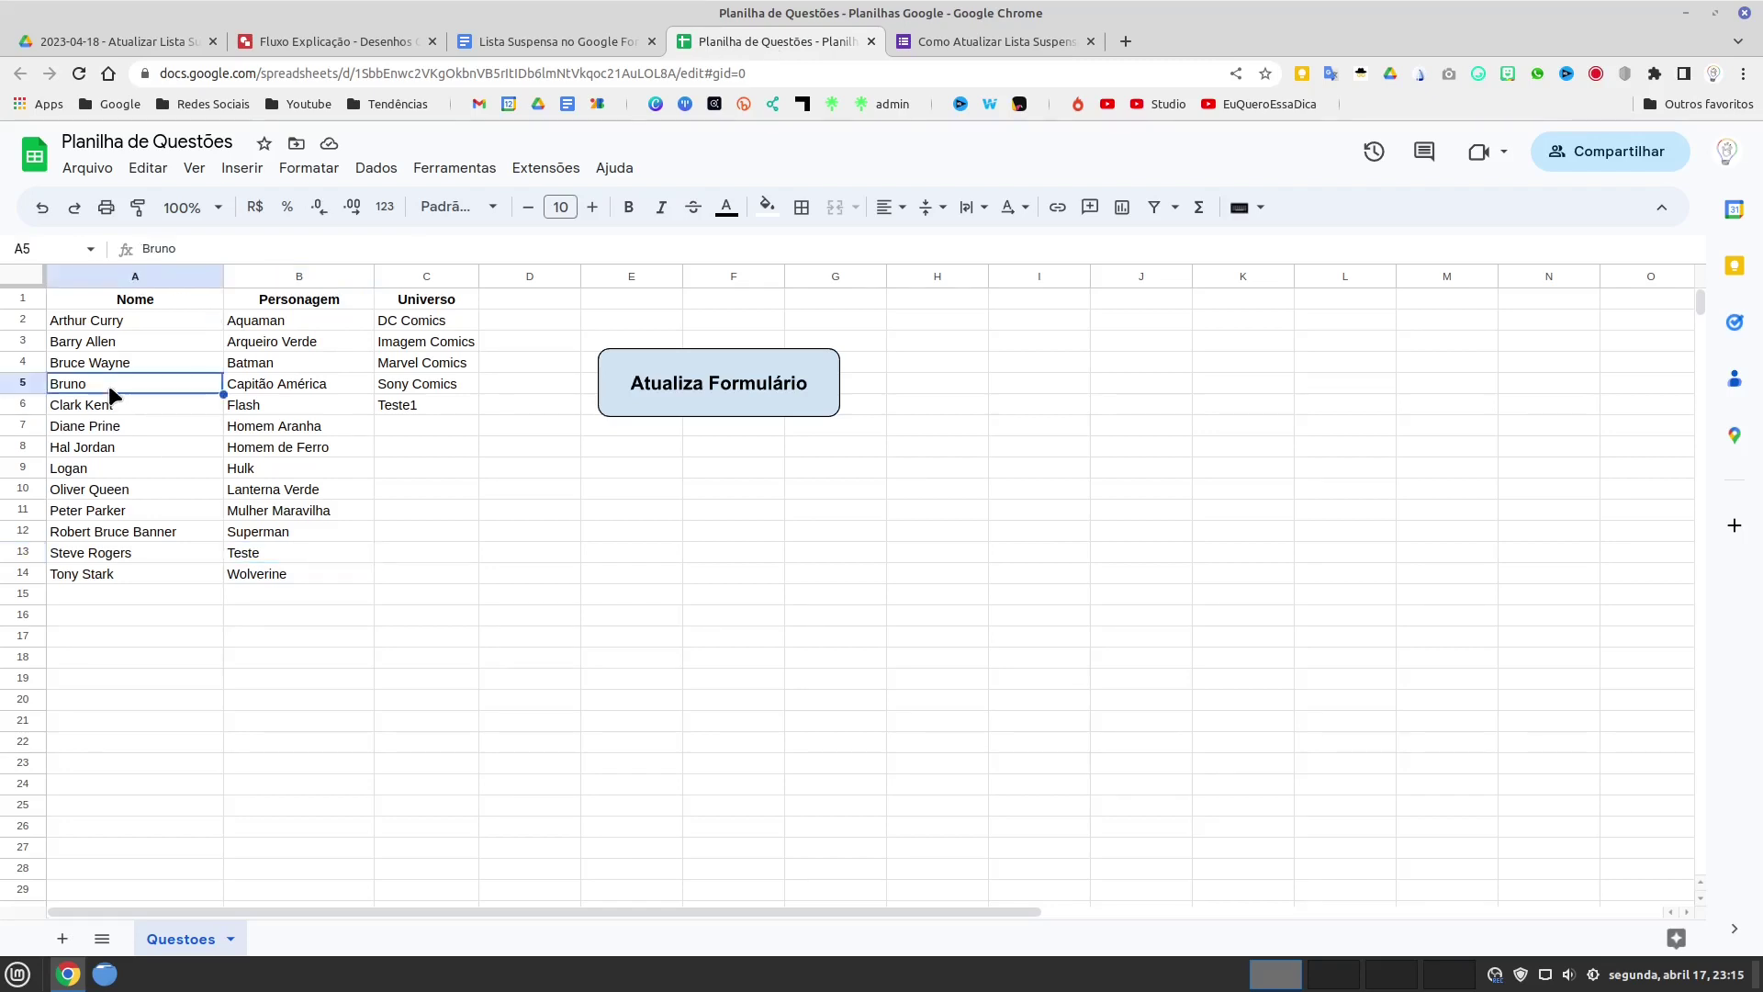
click(112, 593)
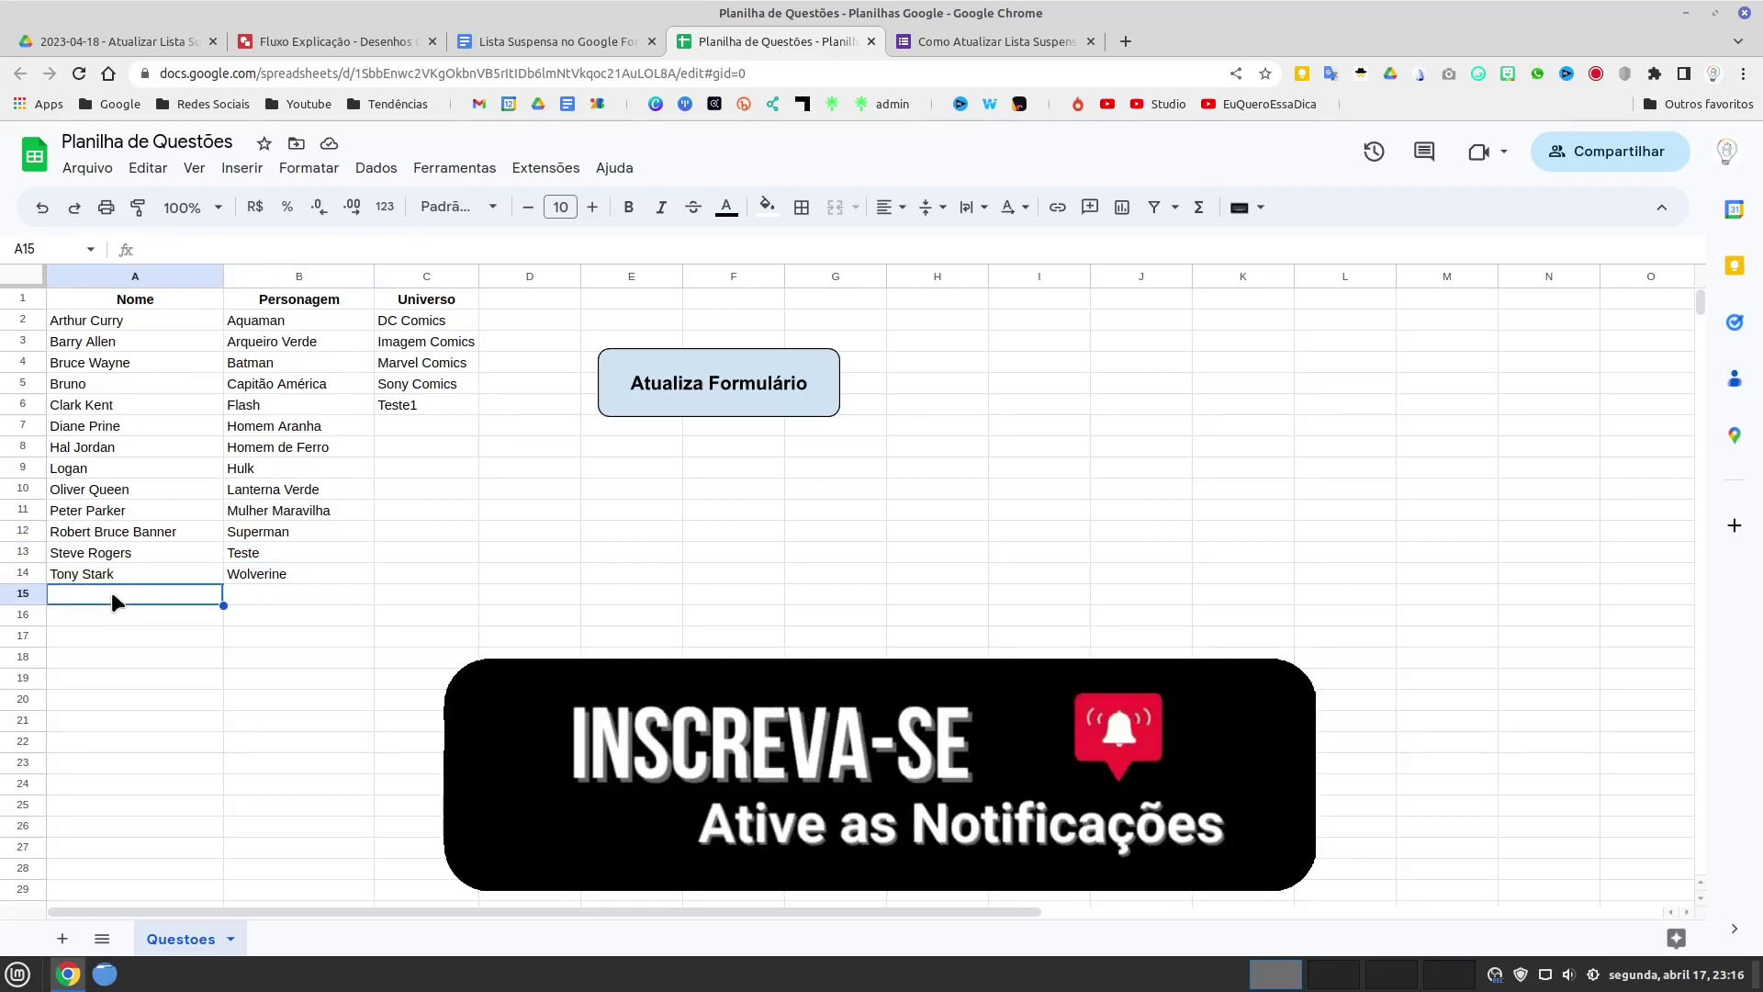
text(Teste)
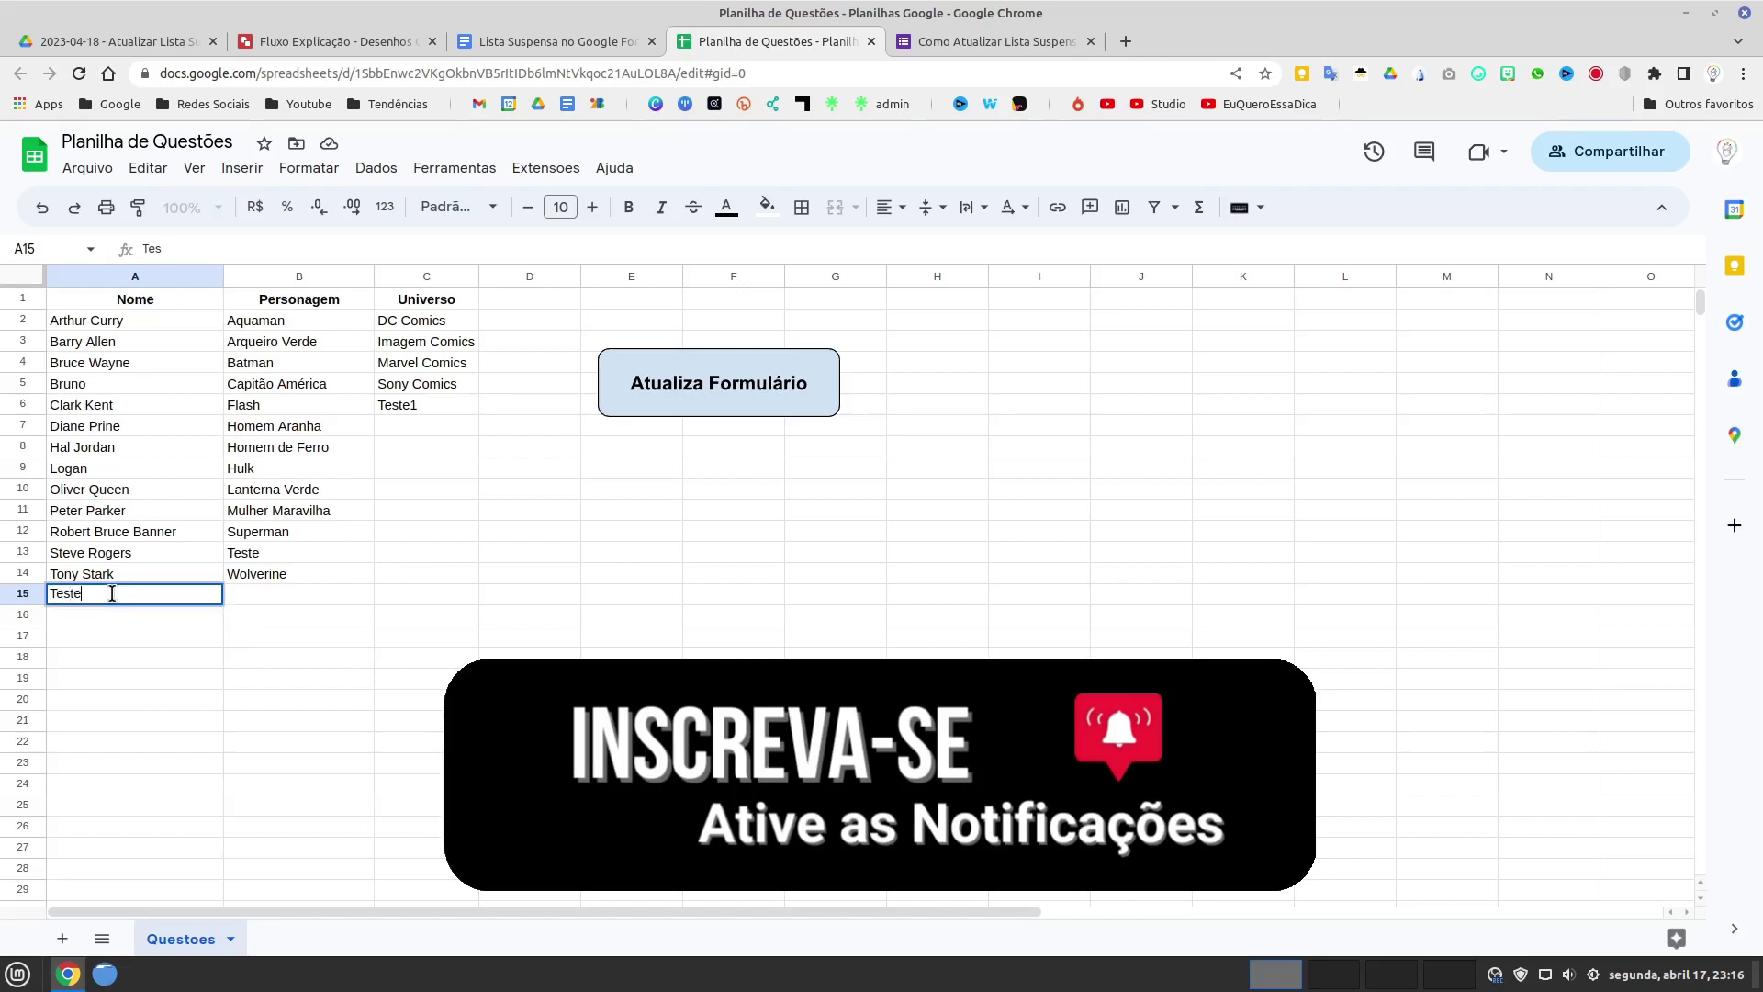
text(3)
click(537, 558)
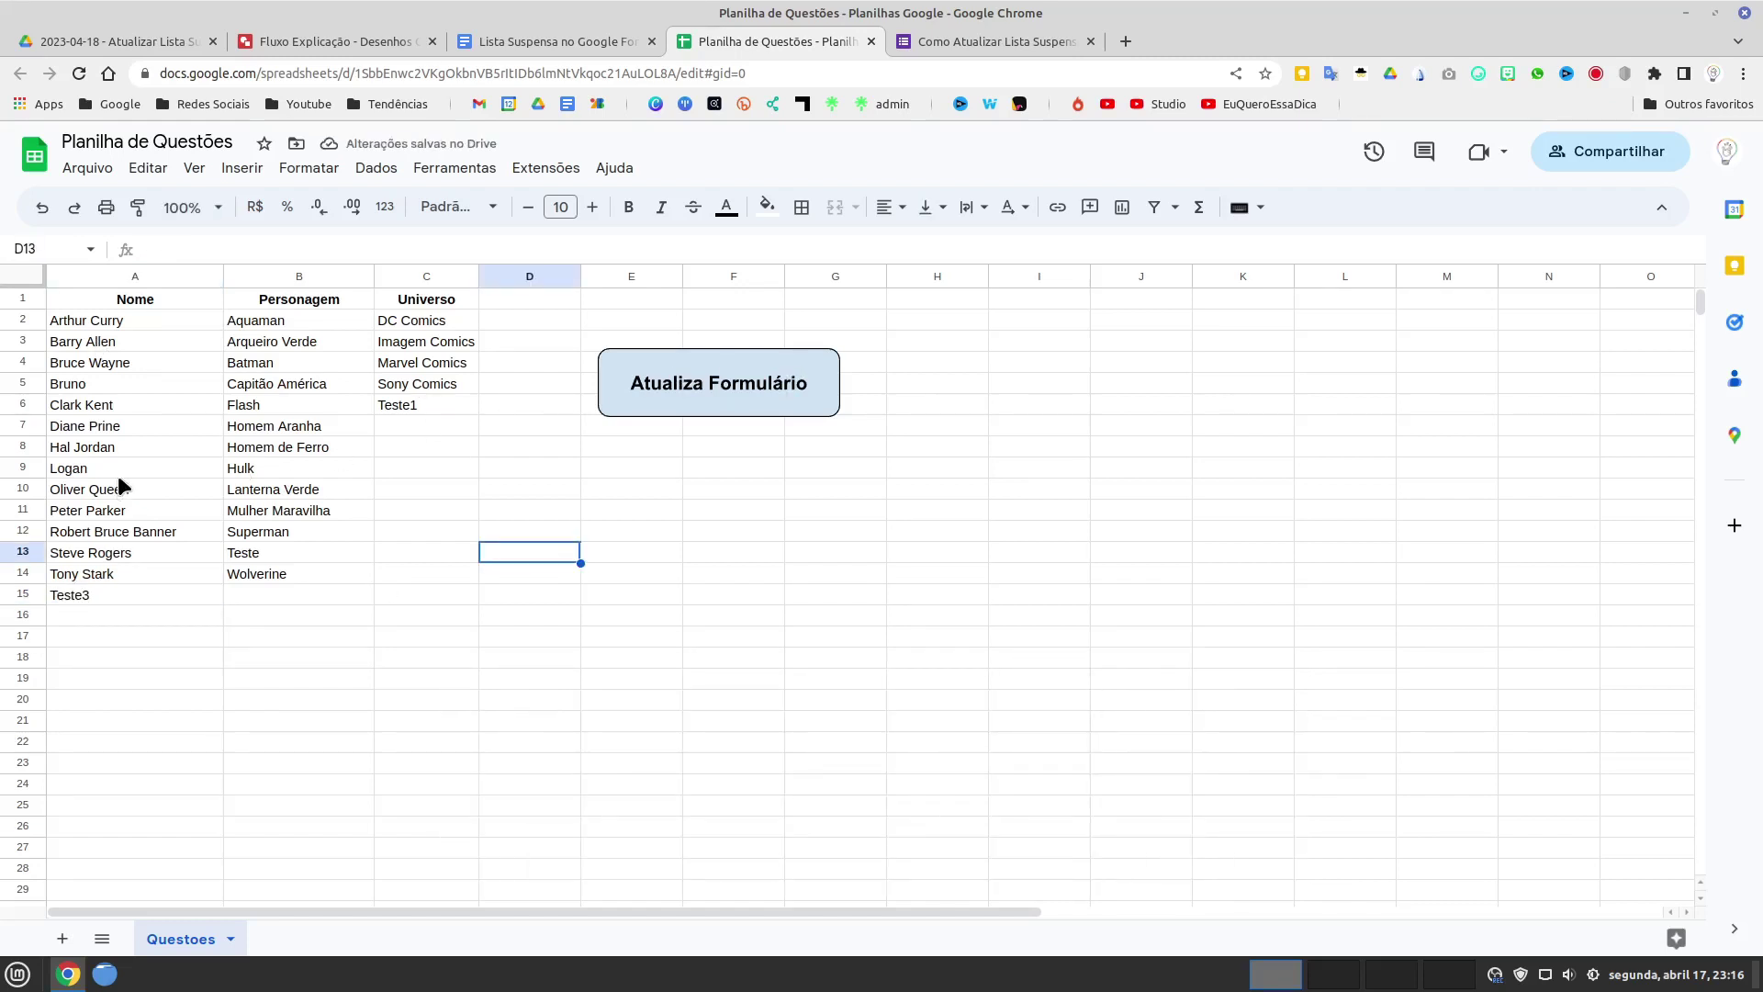
click(759, 393)
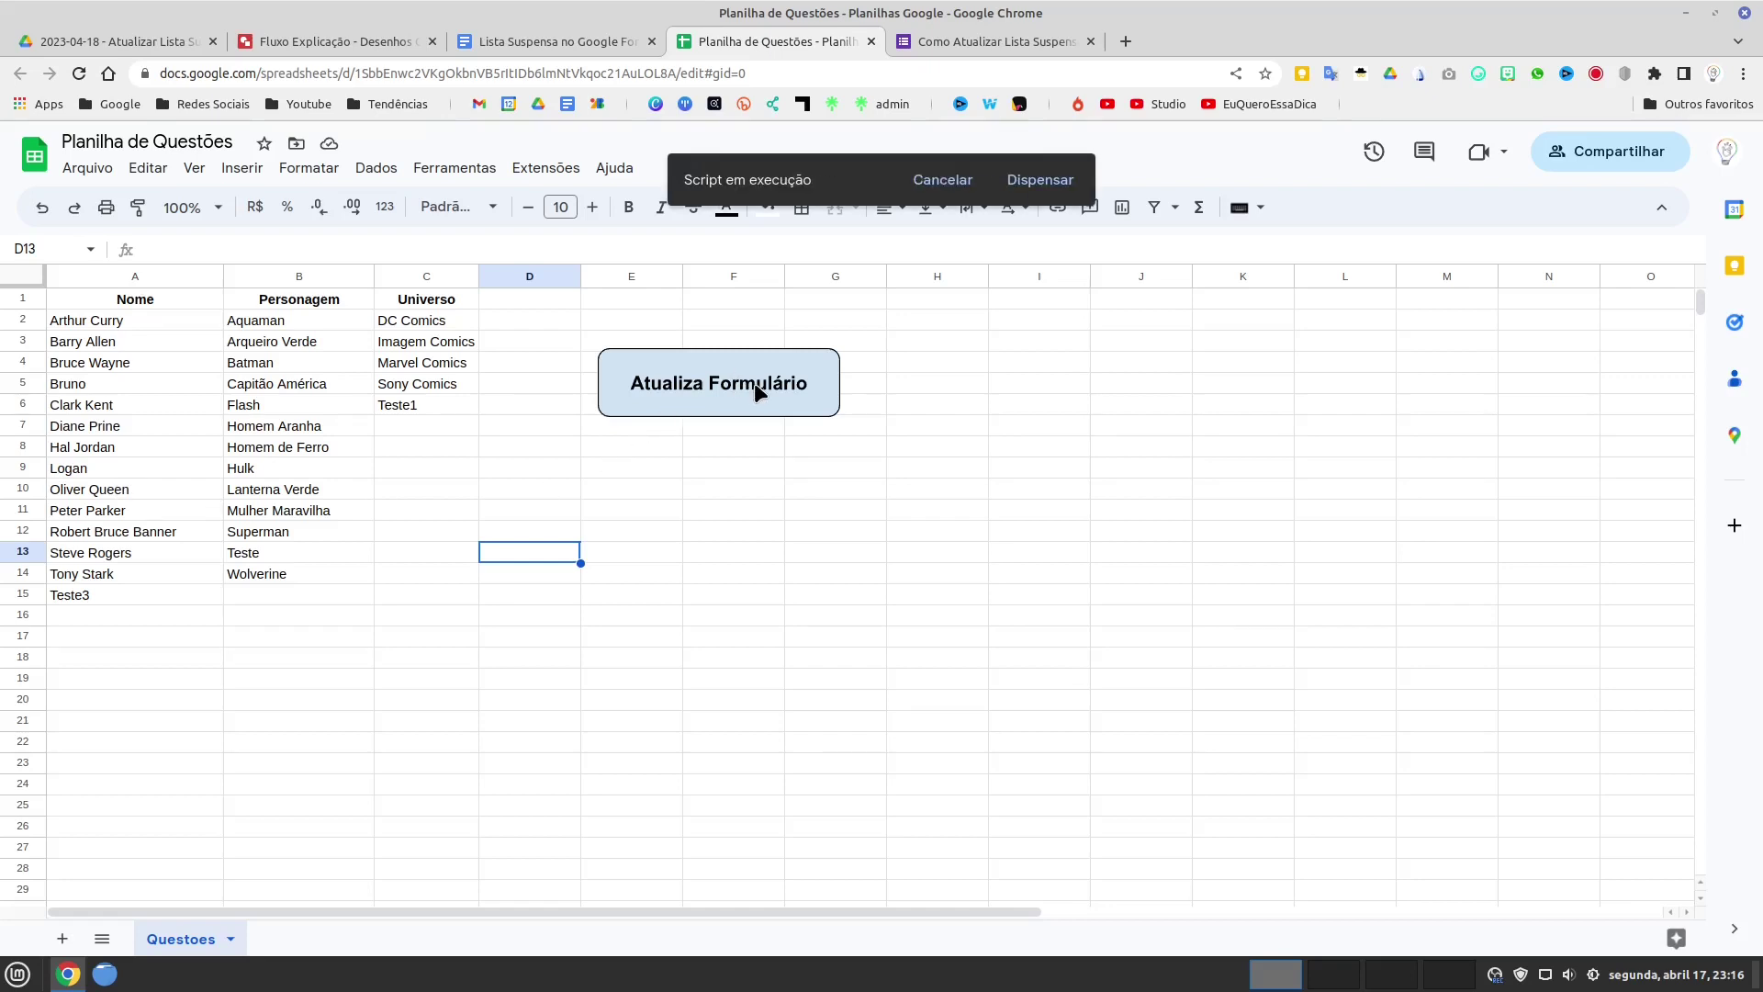
- Return to the form editor and review the Nome question's option list for the Teste3 entry
click(961, 37)
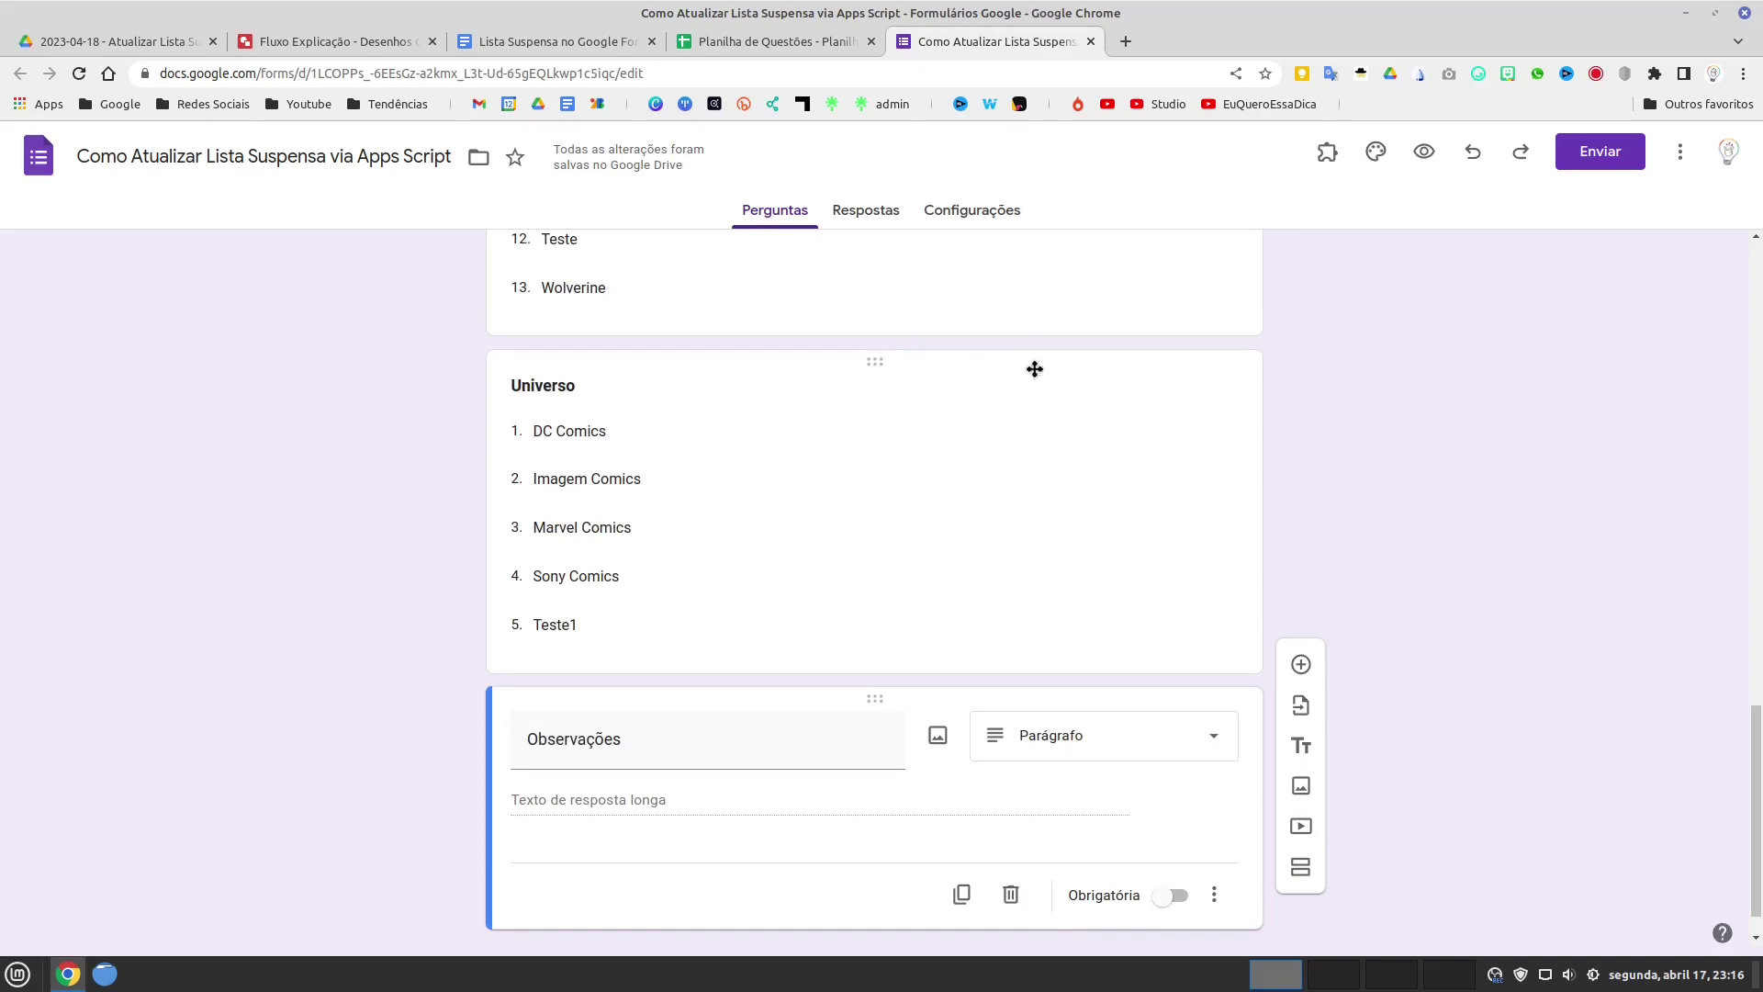
scroll(1033, 367, up, 5)
scroll(1032, 366, up, 8)
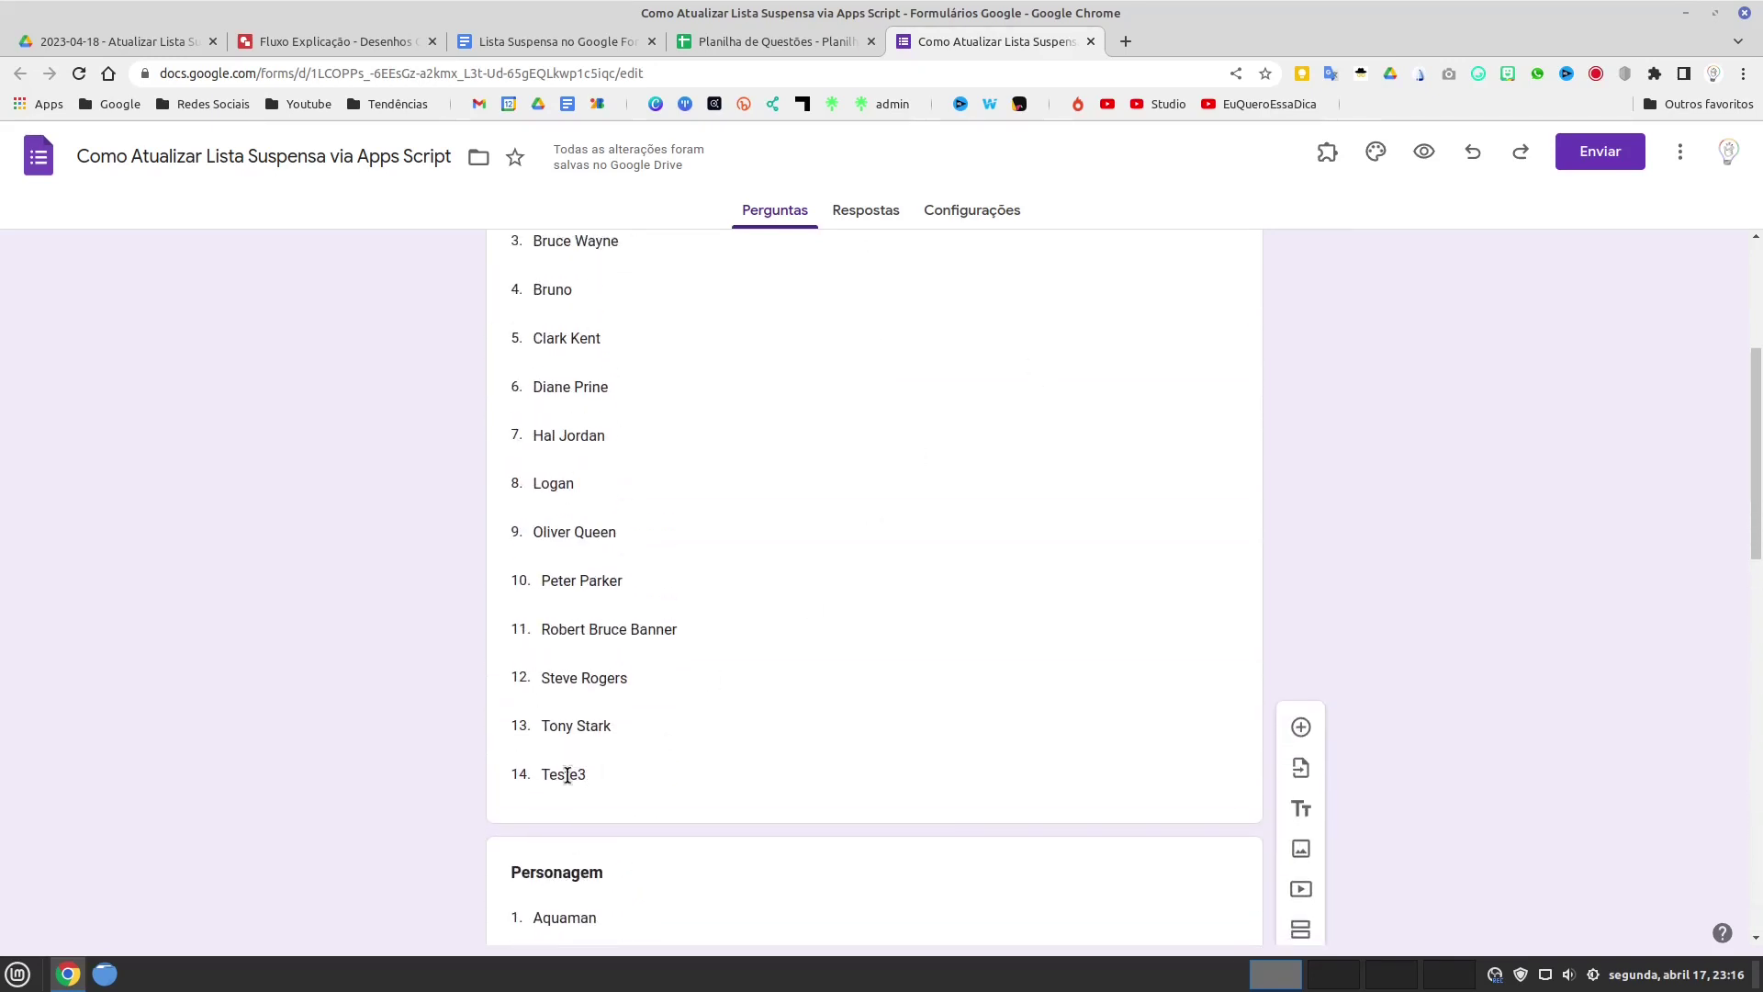
scroll(1460, 487, up, 4)
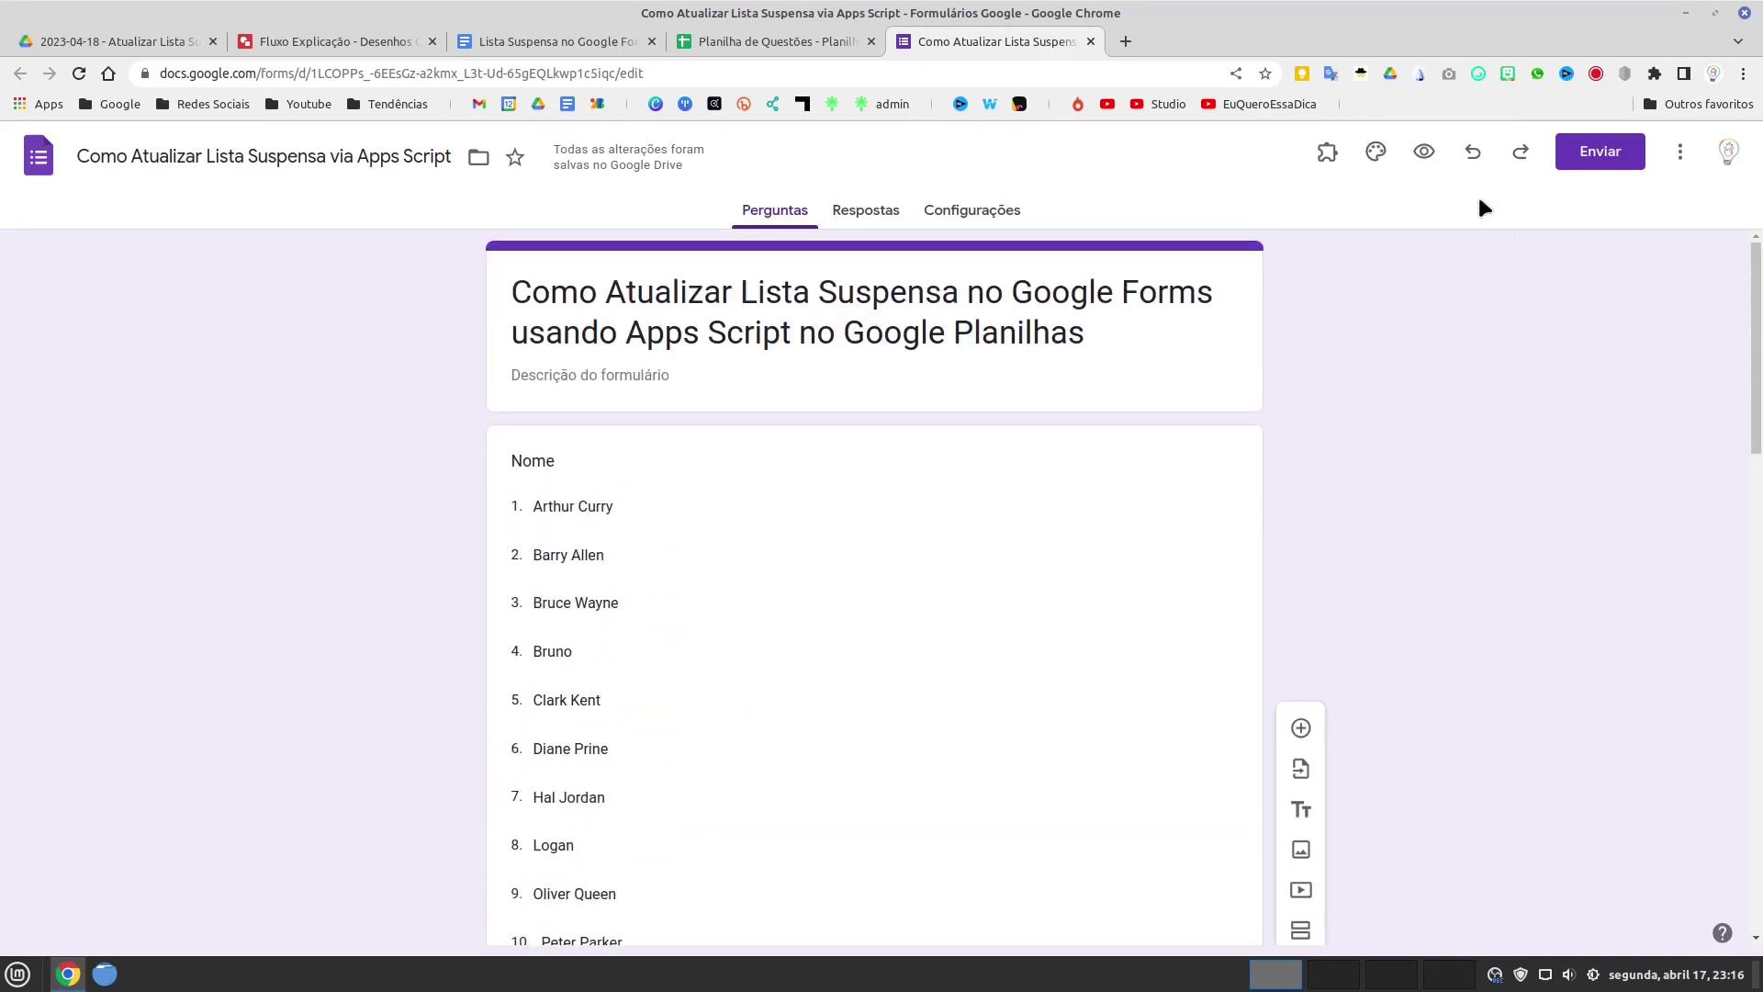
- Preview the form and inspect the choices in the Nome dropdown without selecting one
click(1424, 153)
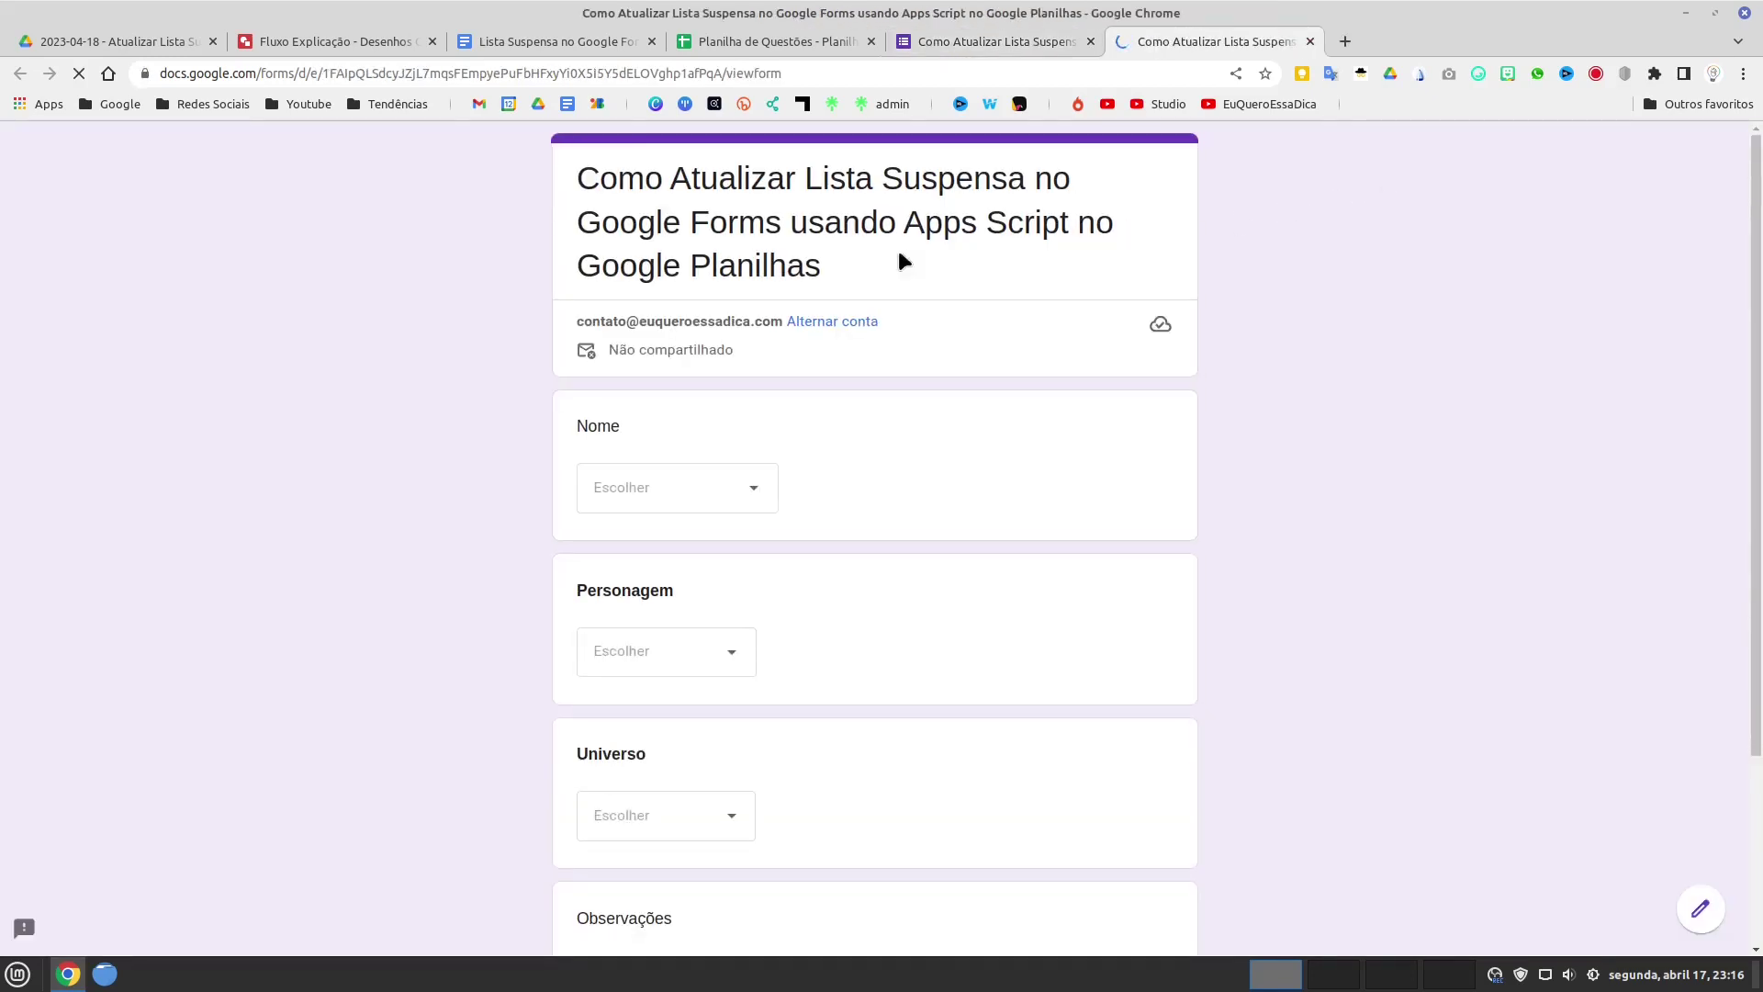
click(753, 487)
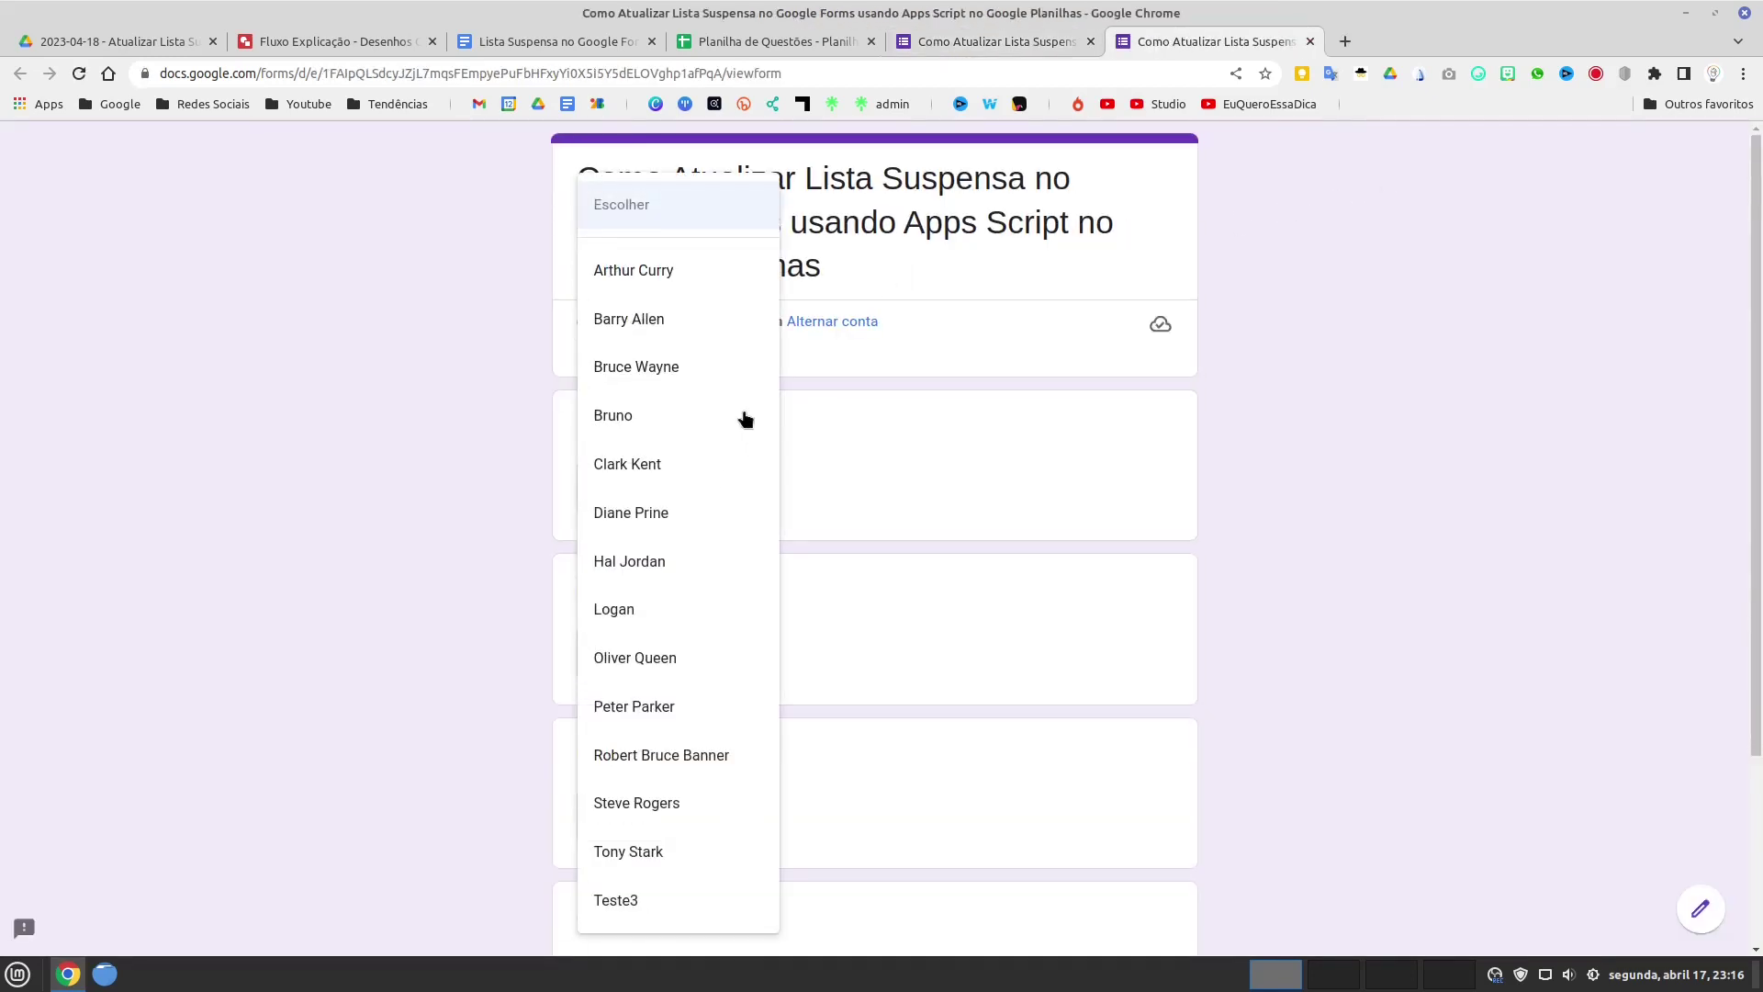
click(1294, 413)
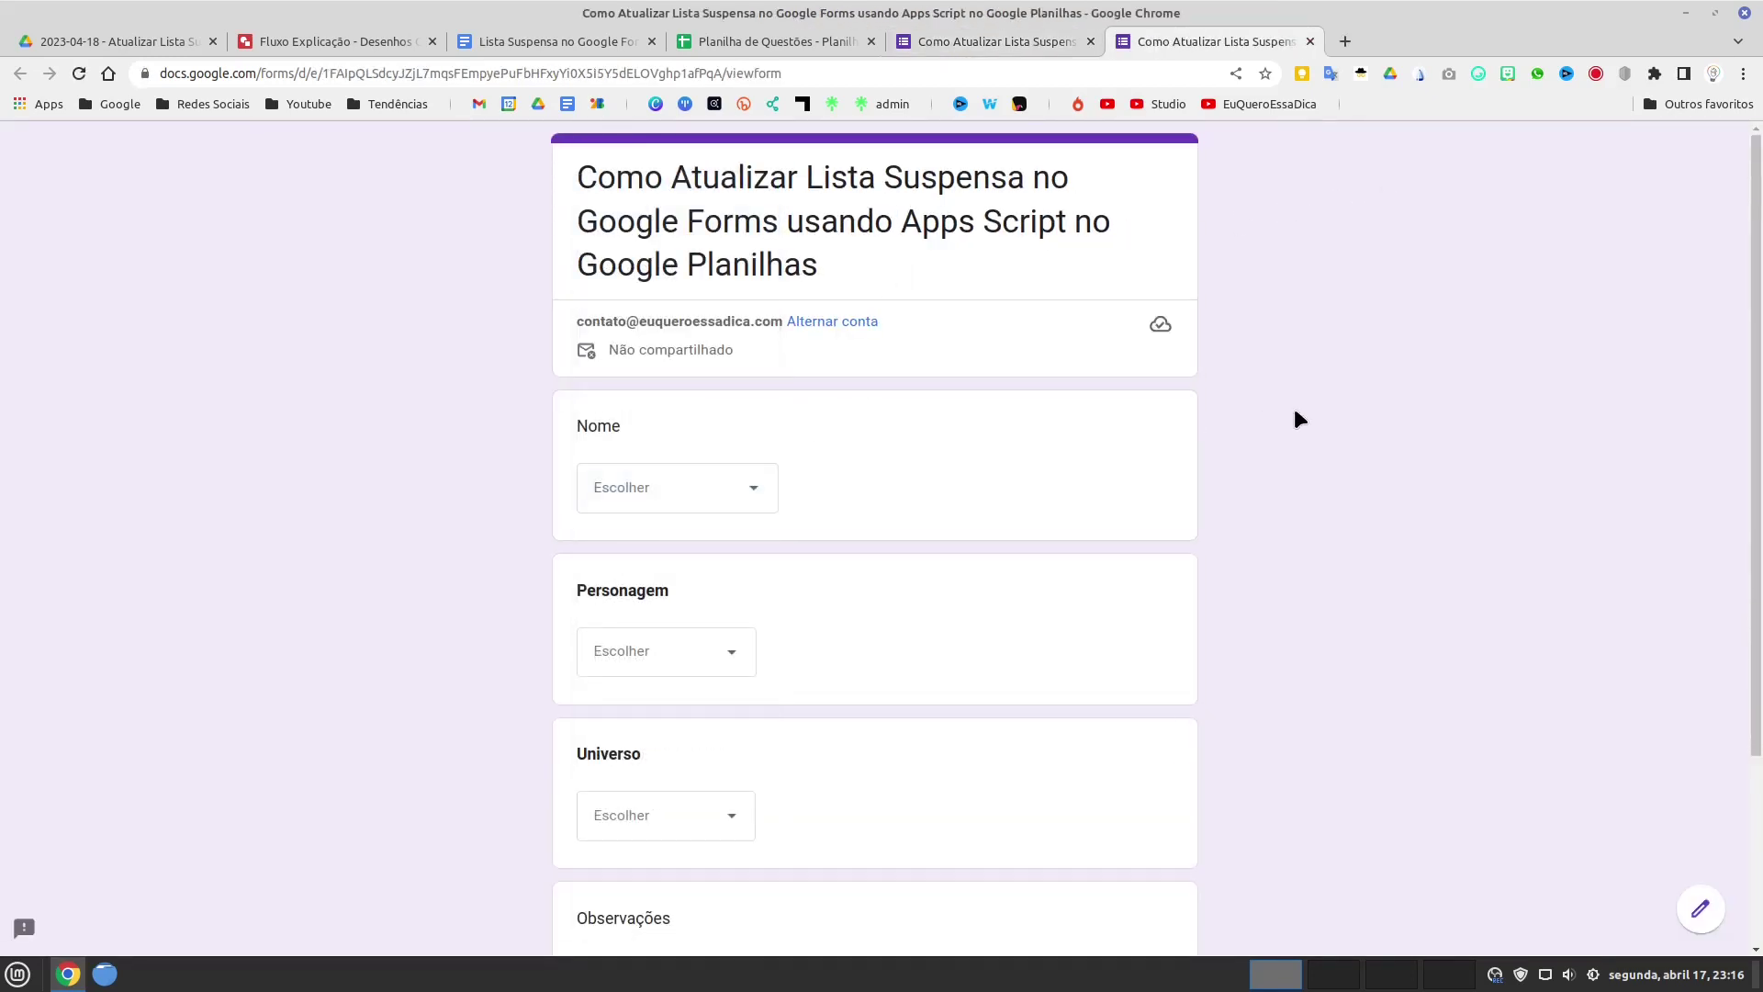